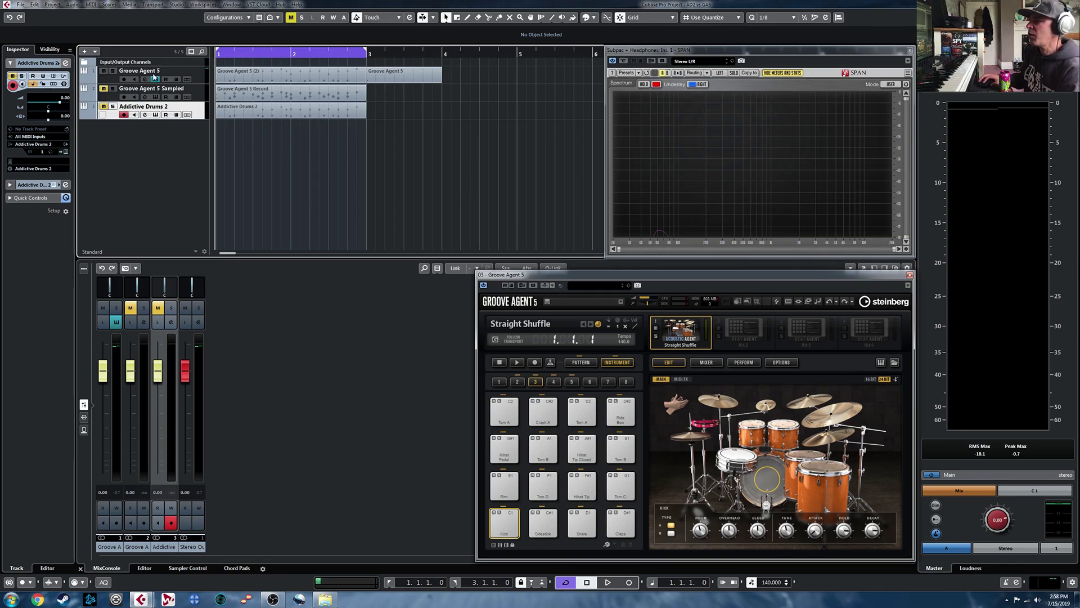
# Select the Groove Agent 5, Groove Agent 5 Sampled and Addictive Drums 2 tracks in turn, briefly showing Groove Agent's kit browser.
pyautogui.click(197, 77)
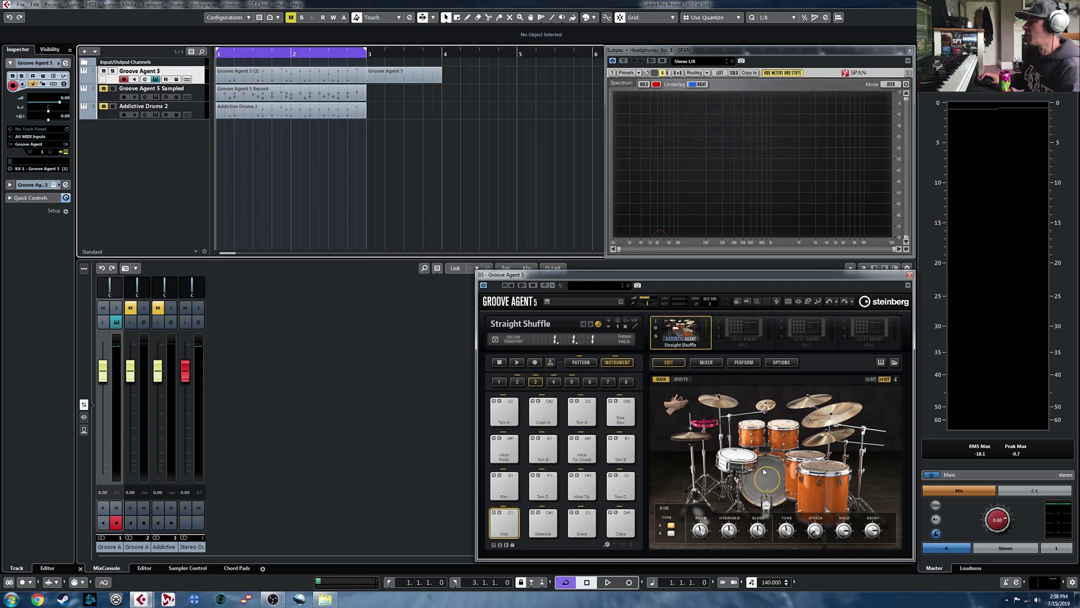
pyautogui.click(894, 363)
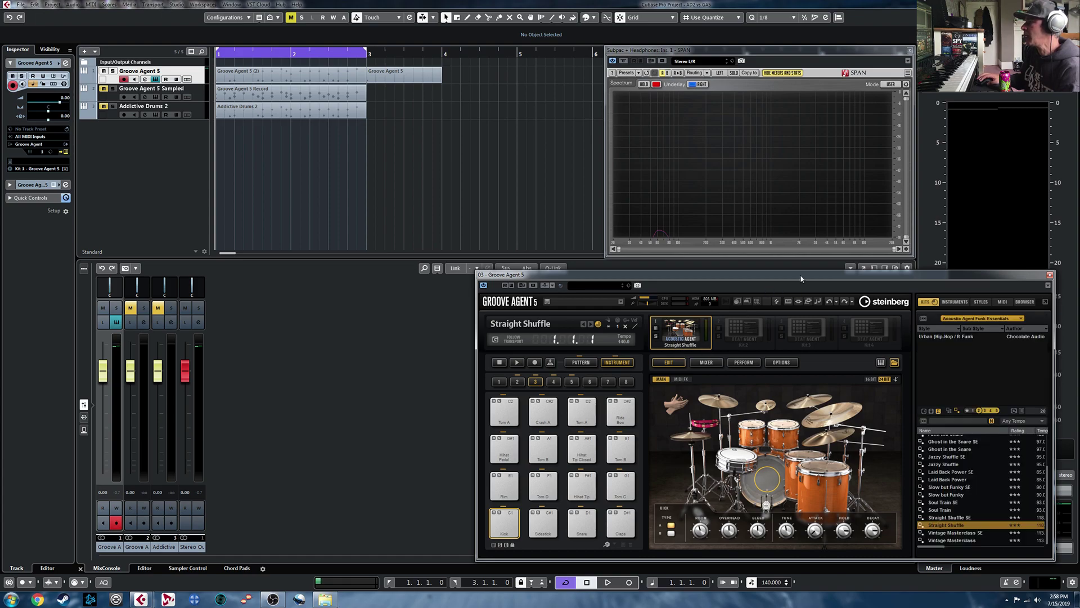
pyautogui.click(192, 94)
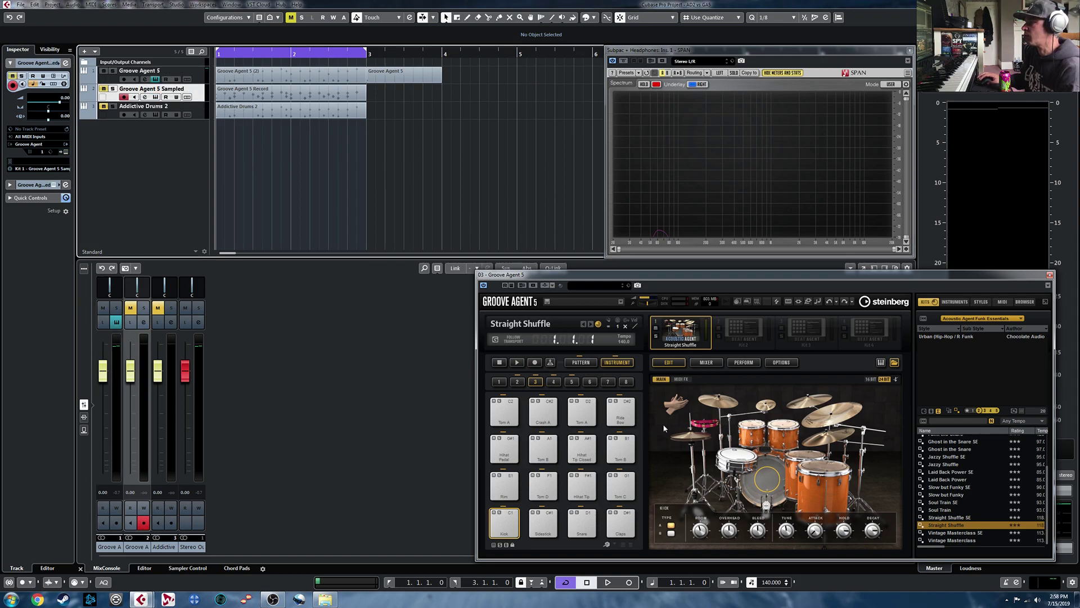
pyautogui.click(894, 363)
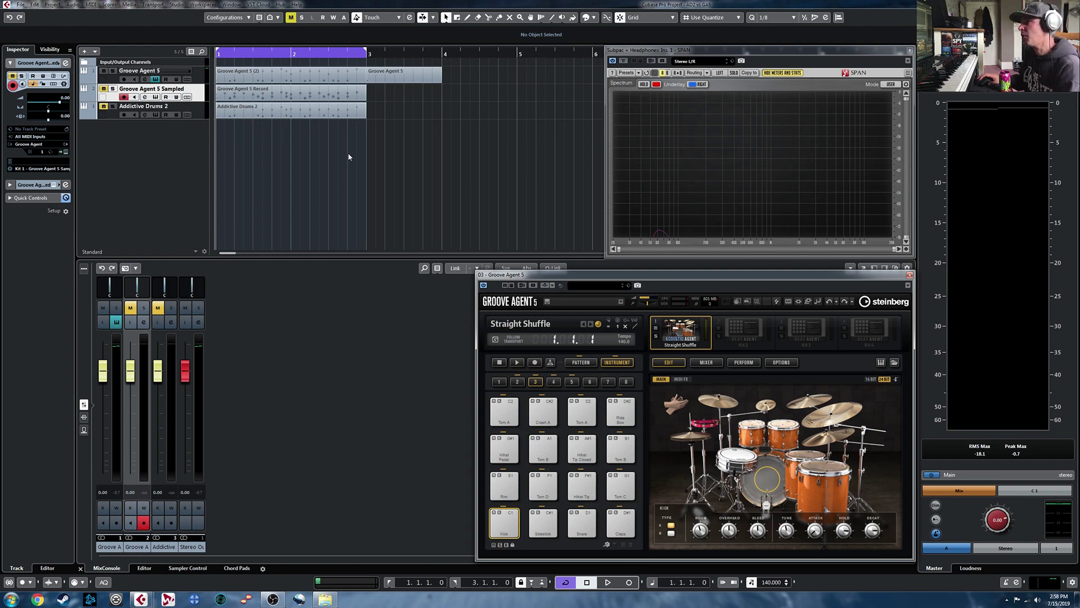
pyautogui.click(107, 112)
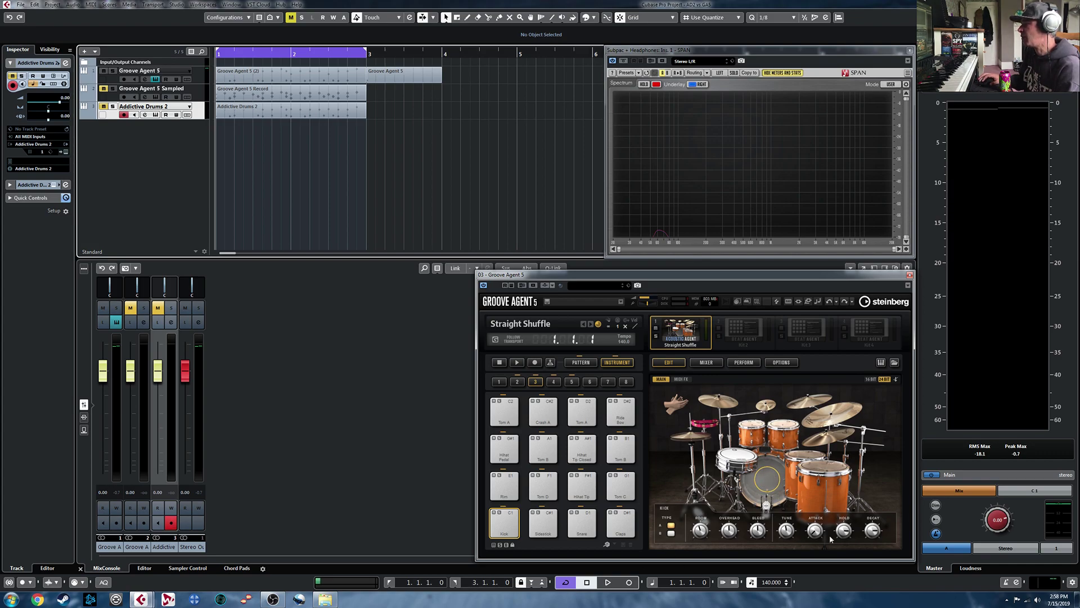
# Show Groove Agent 5's kit browser and look through its available kit collections, from the Acoustic Agent kits to The Kit SE.
pyautogui.click(895, 363)
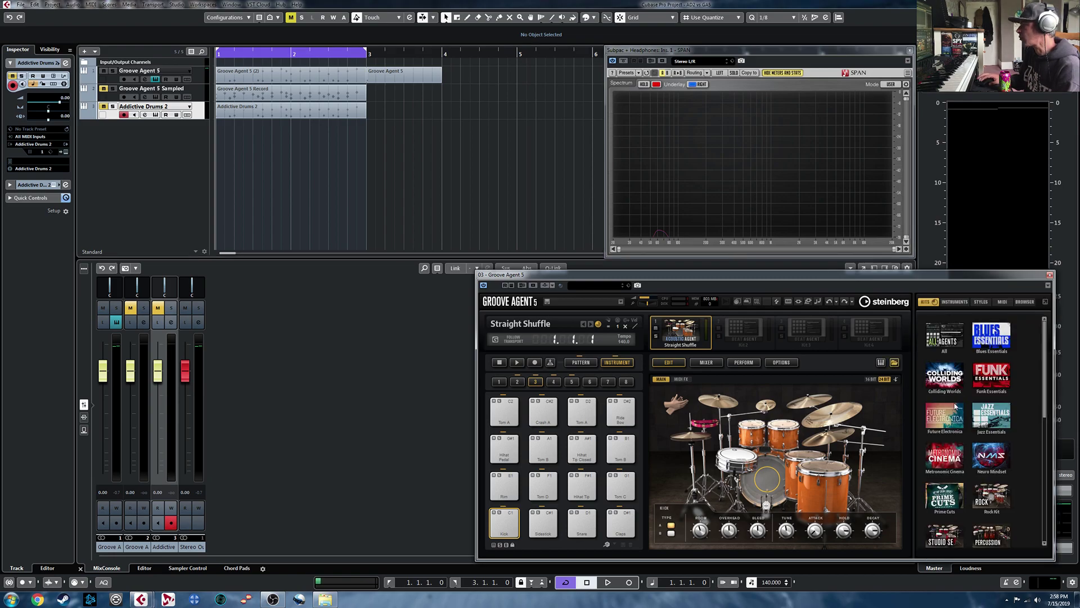
pyautogui.scroll(-6, 949, 407)
pyautogui.scroll(-2, 945, 506)
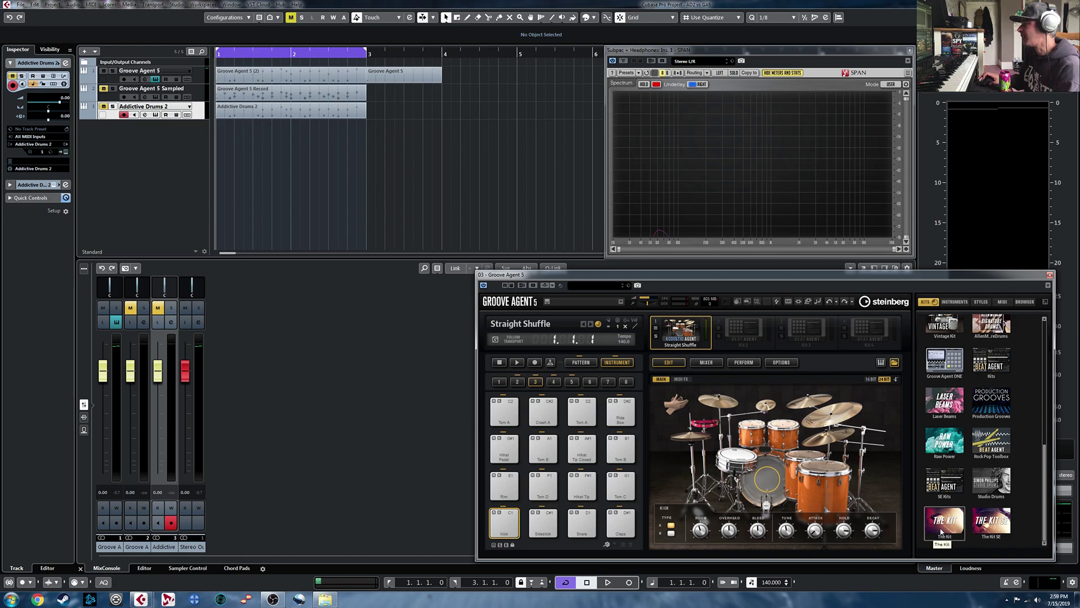
pyautogui.scroll(10, 939, 515)
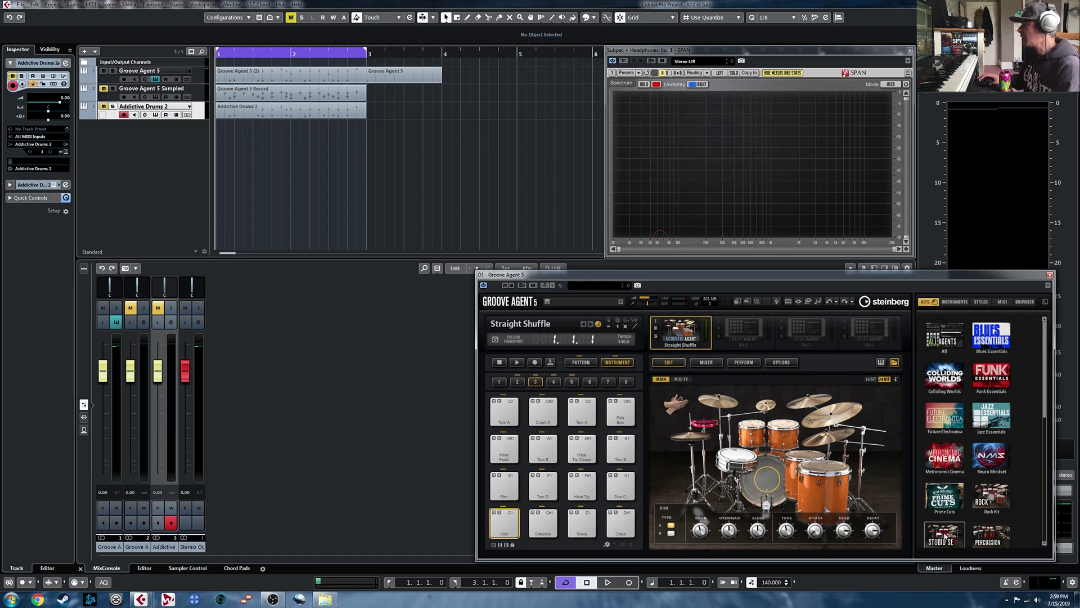
pyautogui.scroll(-3, 937, 495)
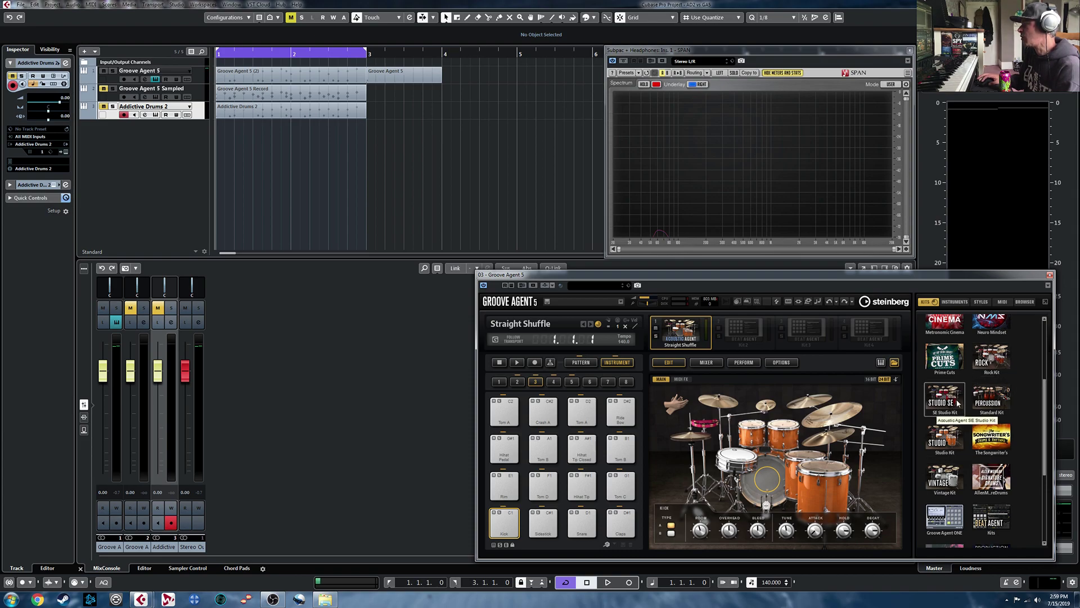
pyautogui.scroll(-3, 988, 522)
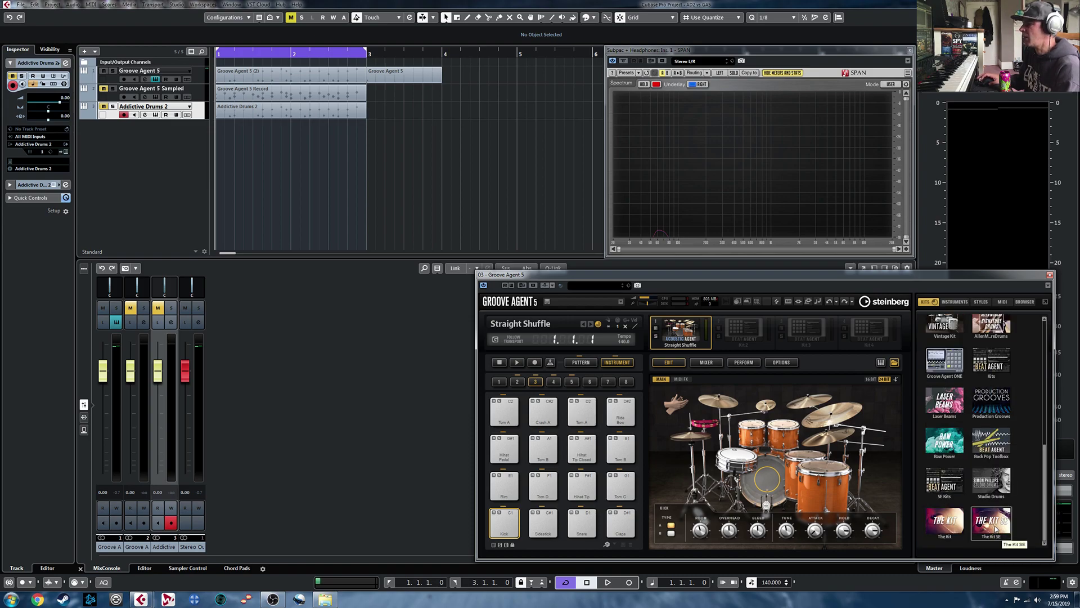
pyautogui.scroll(3, 994, 526)
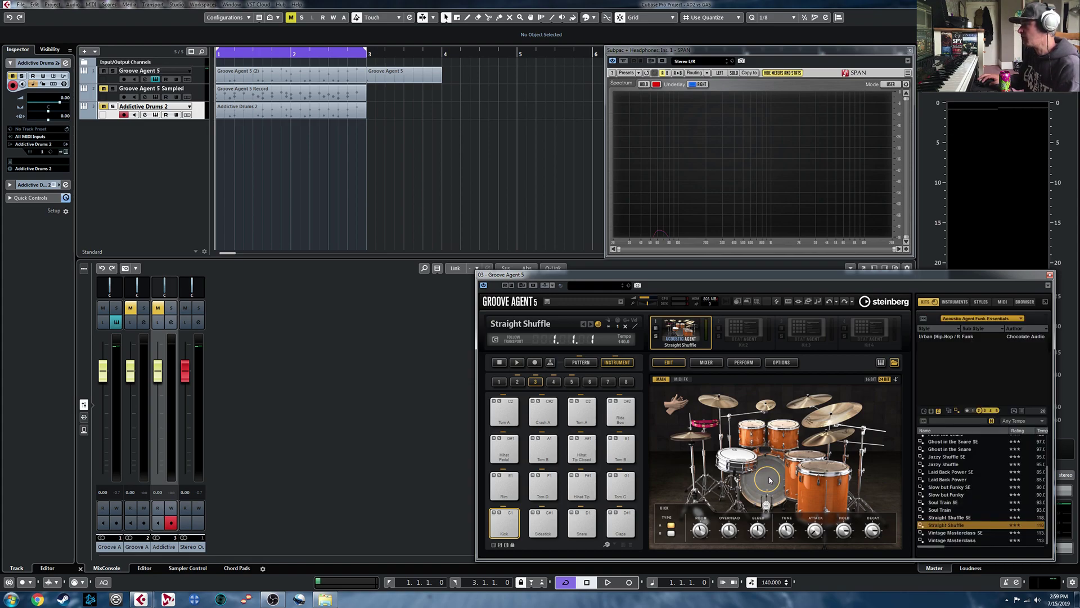
# Audition the kick, snare and hi-hat of the Straight Shuffle kit and examine each piece's sound controls.
pyautogui.click(671, 534)
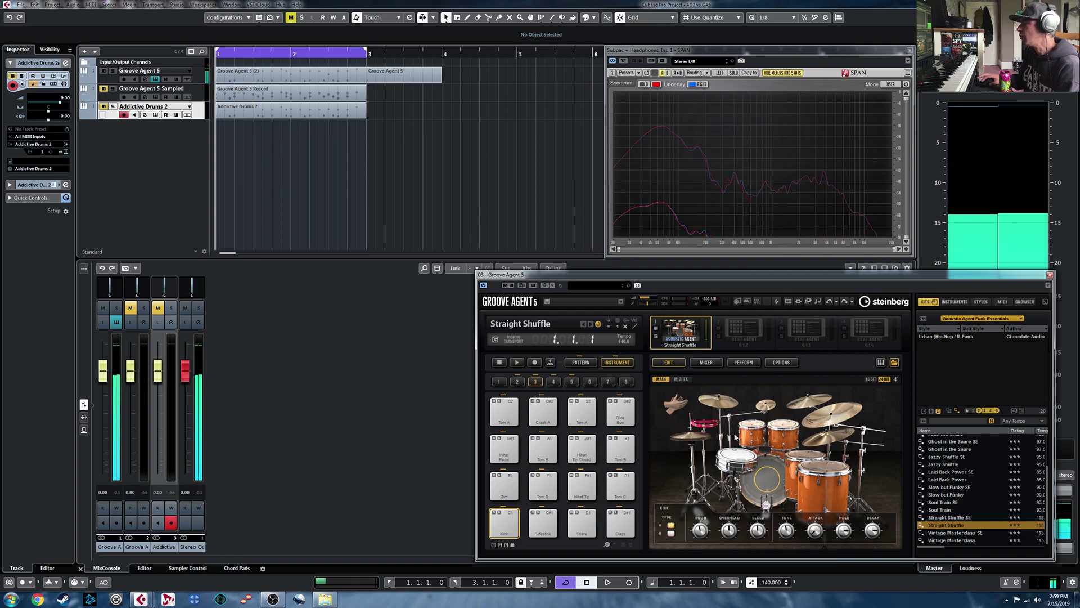
pyautogui.click(741, 456)
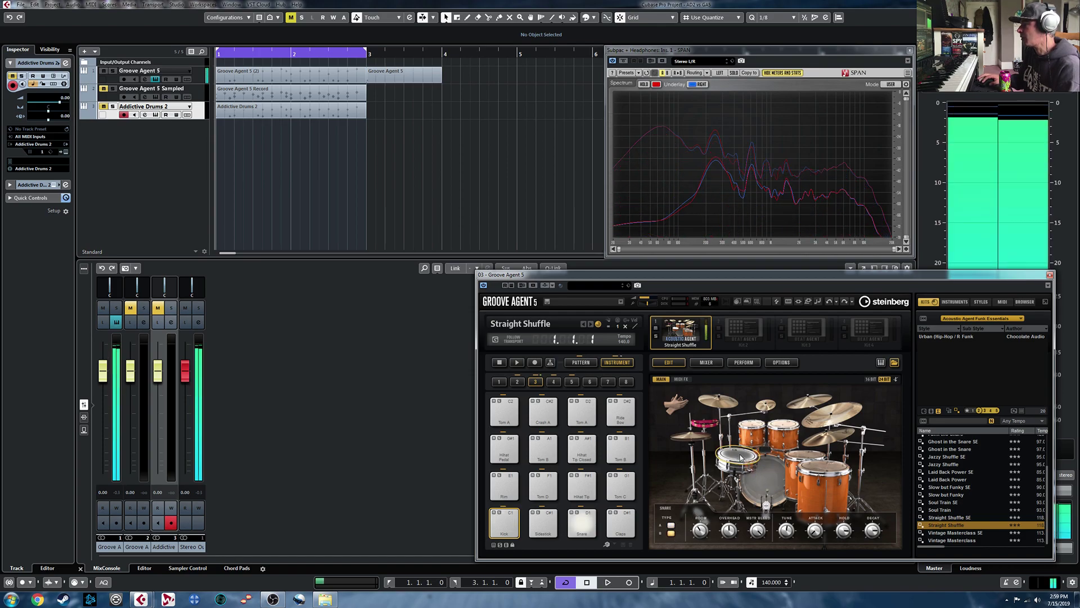
pyautogui.click(744, 457)
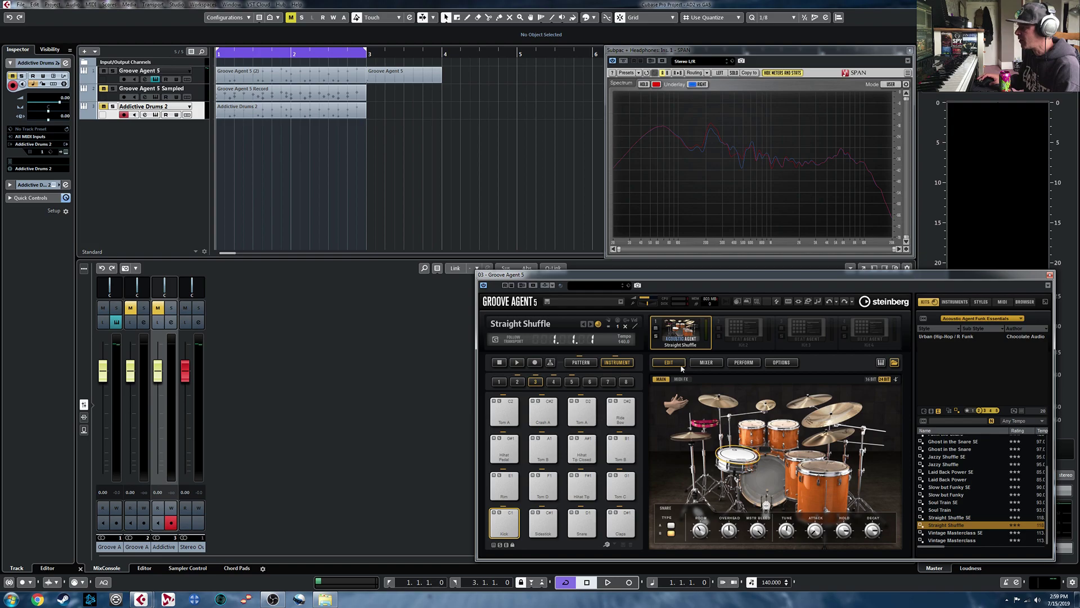
pyautogui.click(693, 436)
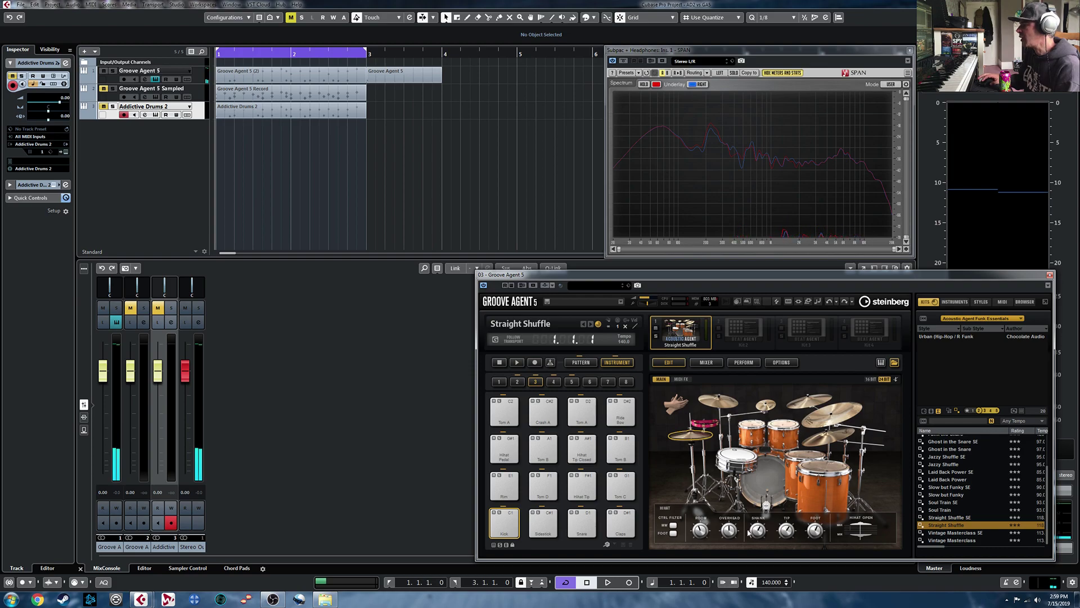
pyautogui.click(742, 457)
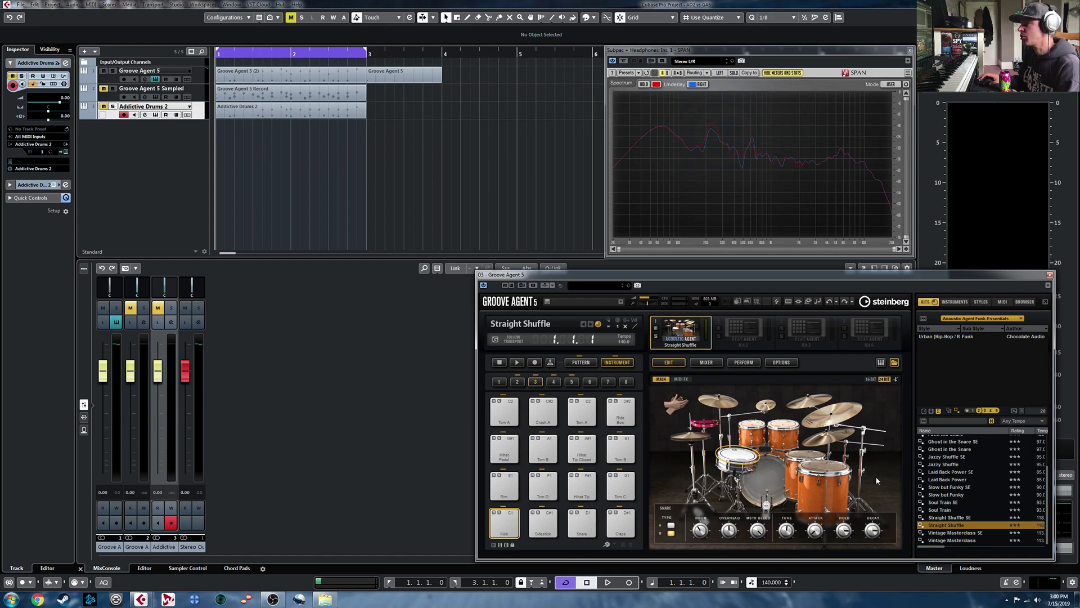
pyautogui.click(698, 437)
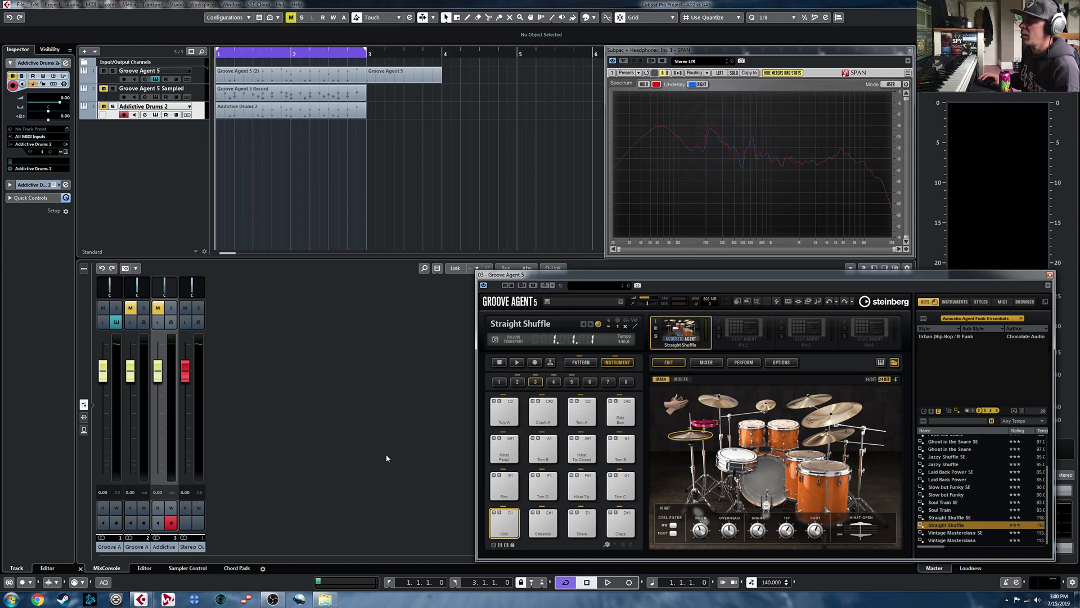
# Unmute Addictive Drums 2, open its instrument window and go through the gallery and kit views to the hi-hat's edit settings.
pyautogui.click(155, 115)
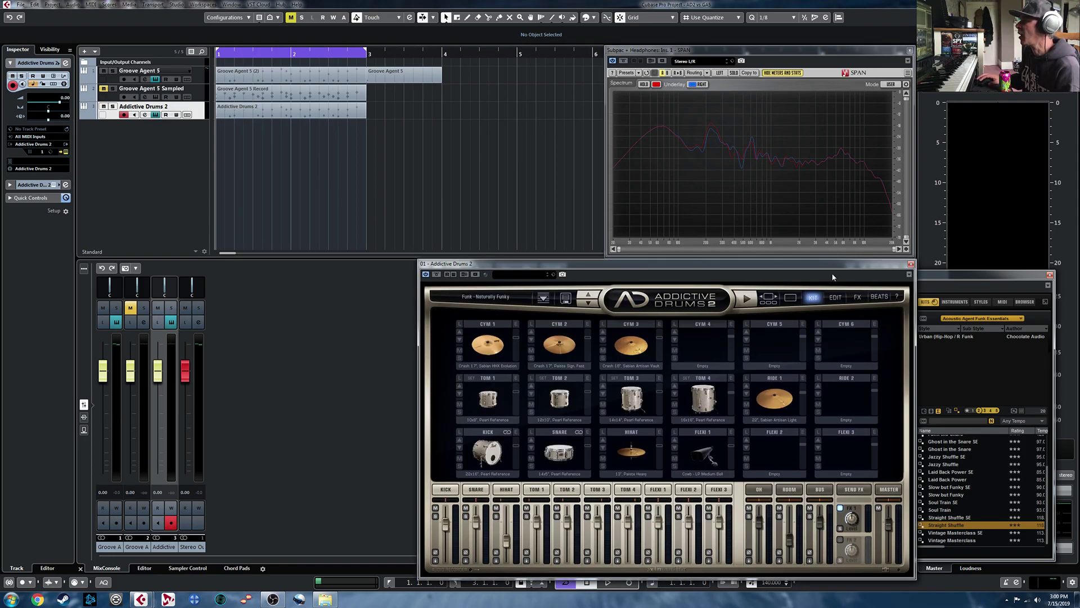
pyautogui.click(790, 297)
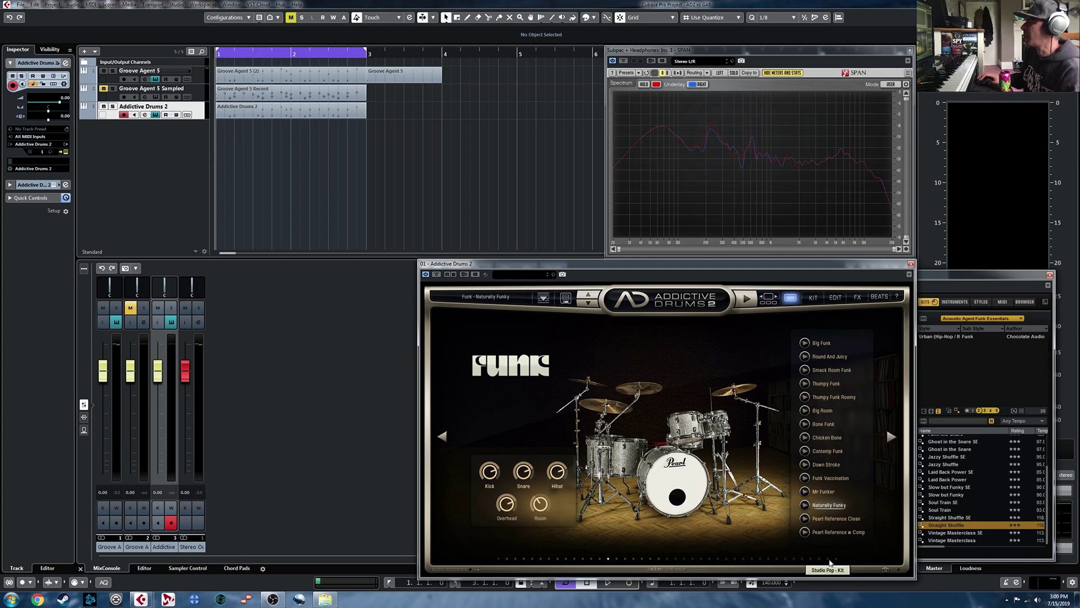
pyautogui.click(813, 297)
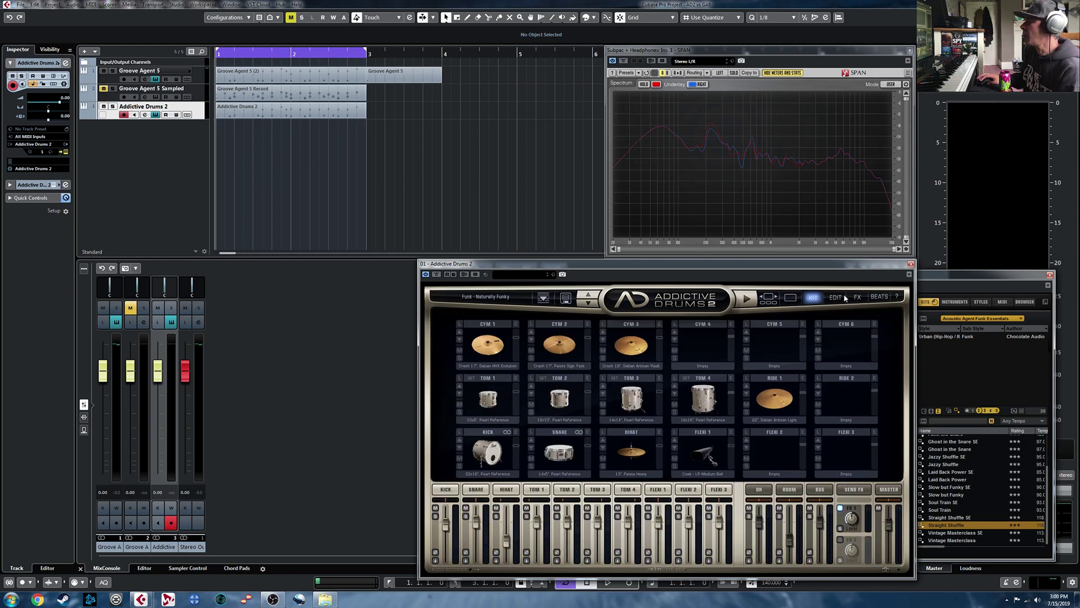
pyautogui.click(837, 298)
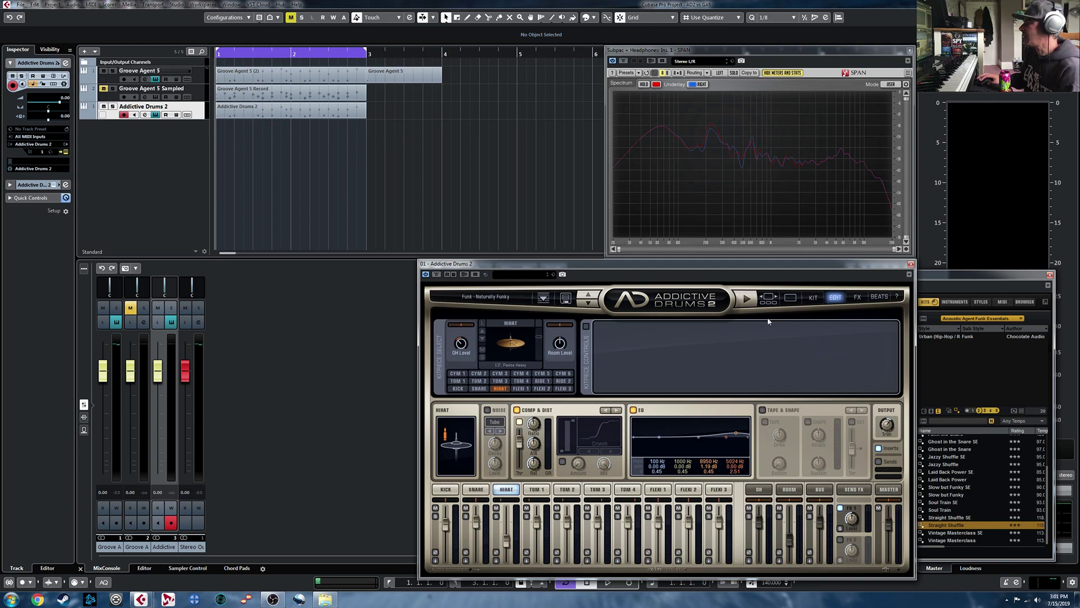
# Enable the hi-hat's kitpiece controls and volume envelope, shortening its sustain time to 5.0 ms and release to 261 ms.
pyautogui.click(510, 343)
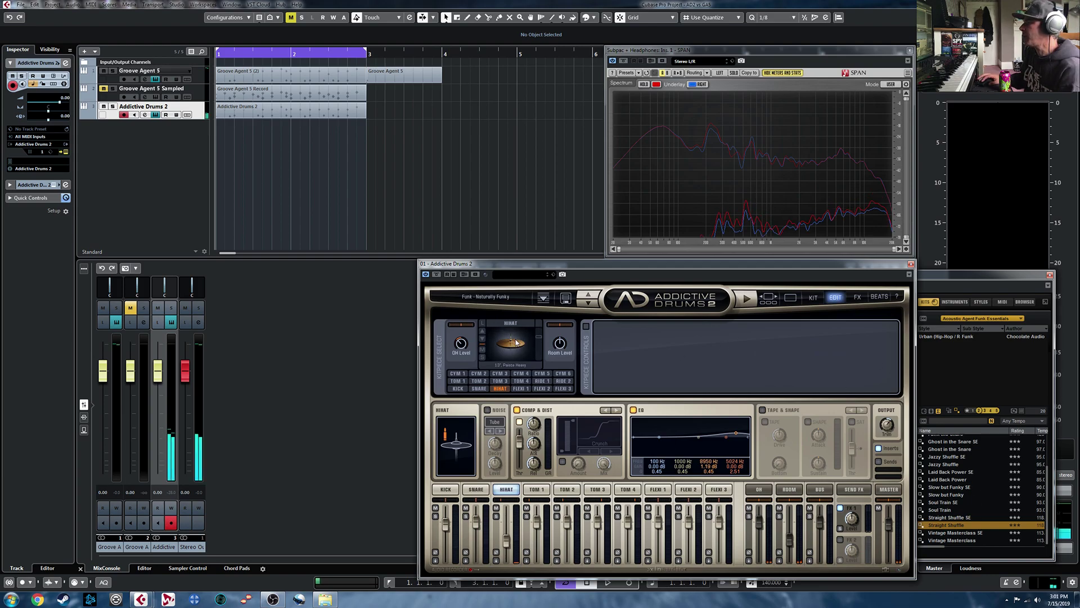
pyautogui.click(586, 327)
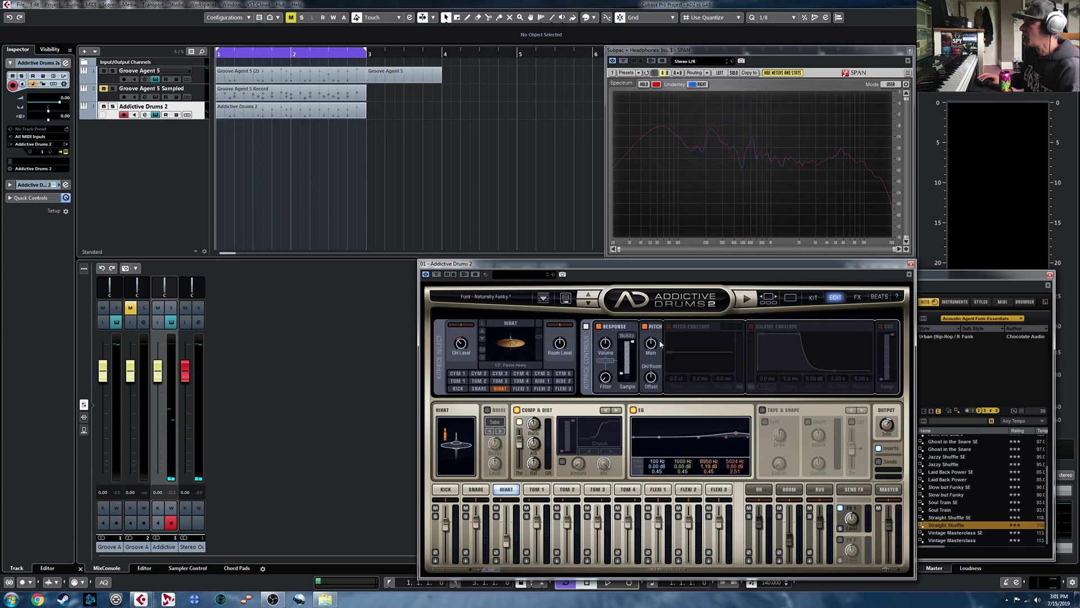
pyautogui.click(750, 326)
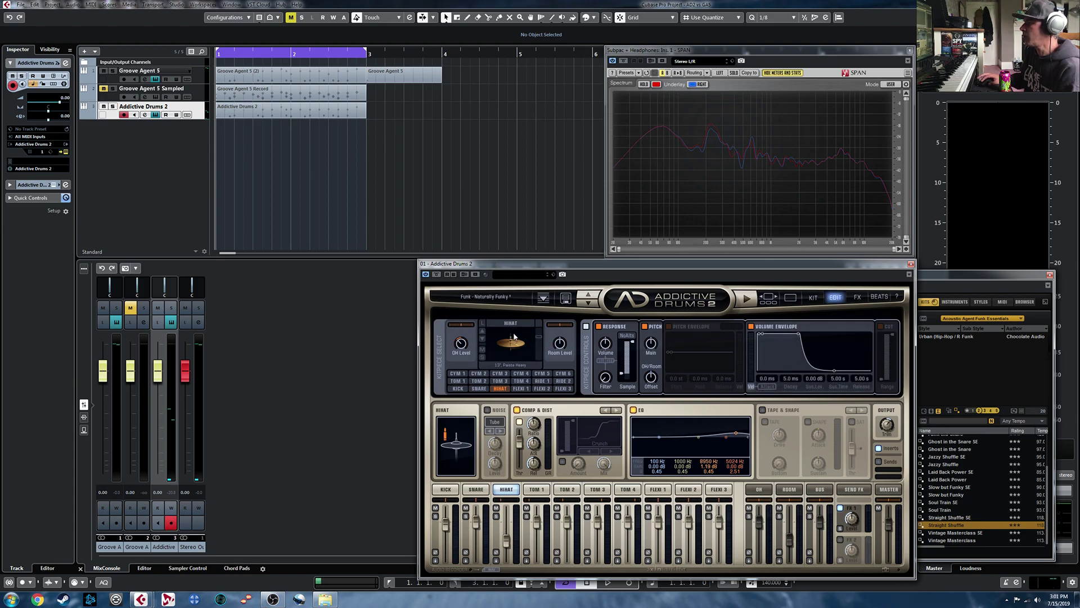
pyautogui.click(520, 334)
pyautogui.moveTo(835, 371); pyautogui.dragTo(803, 372)
pyautogui.moveTo(782, 372); pyautogui.dragTo(779, 372)
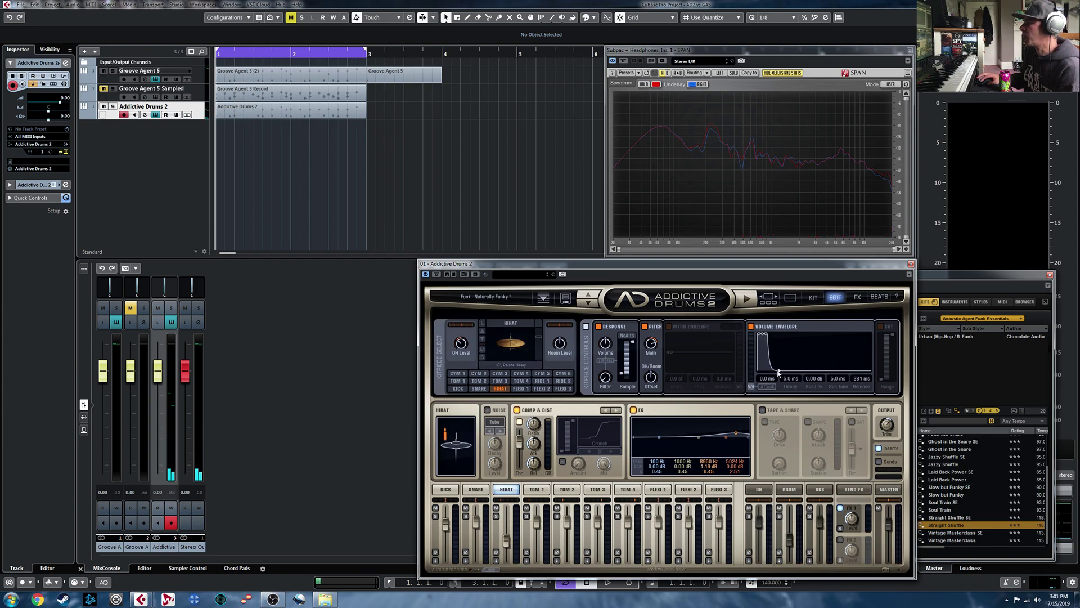
# Audition the hi-hat and adjust its main pitch.
pyautogui.click(518, 336)
pyautogui.click(518, 337)
pyautogui.moveTo(645, 348); pyautogui.dragTo(646, 342)
pyautogui.click(506, 336)
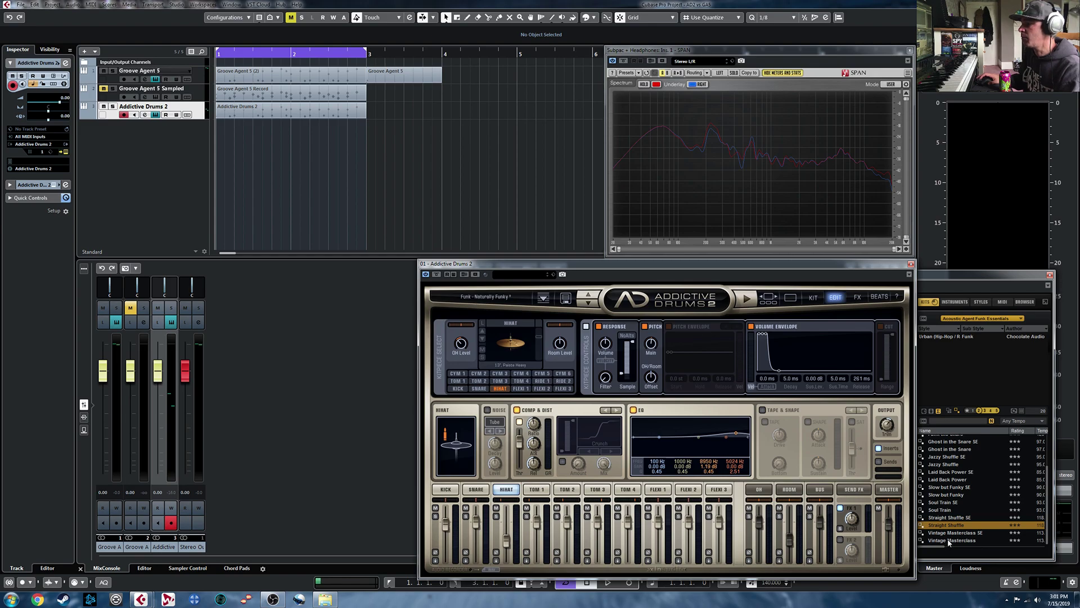
# Return to the kit overview, mute the Groove Agent 5 track and play the Addictive Drums 2 loop on its own.
pyautogui.click(813, 297)
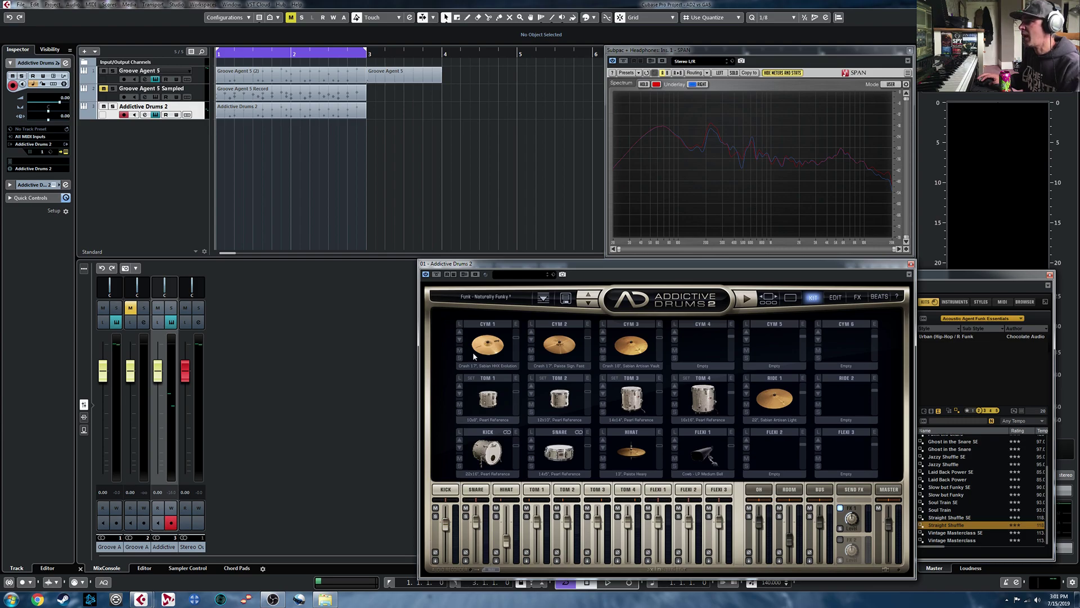
pyautogui.click(104, 70)
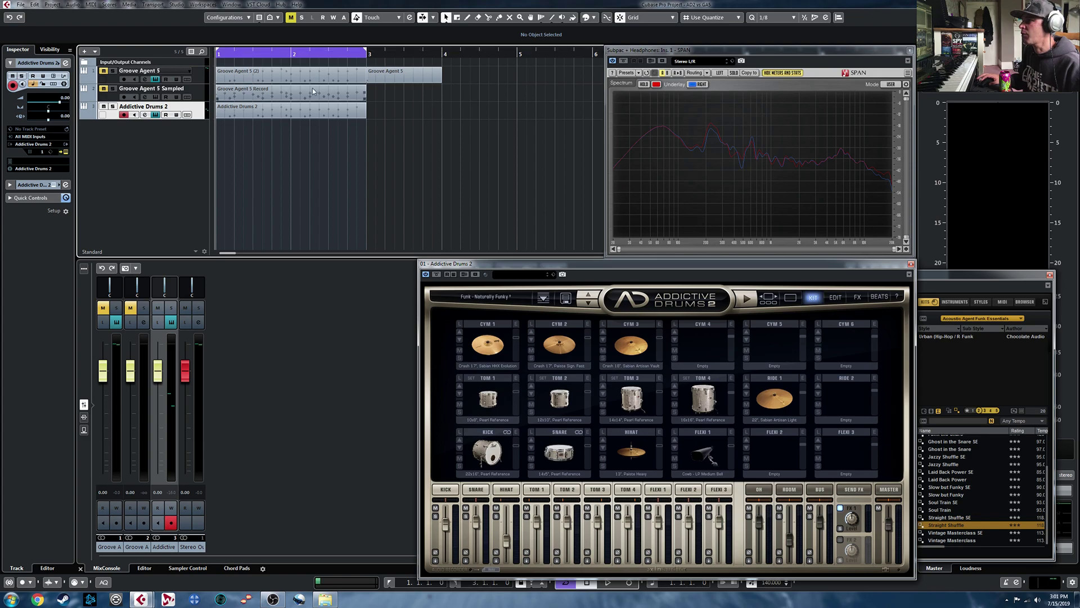
pyautogui.press('space')
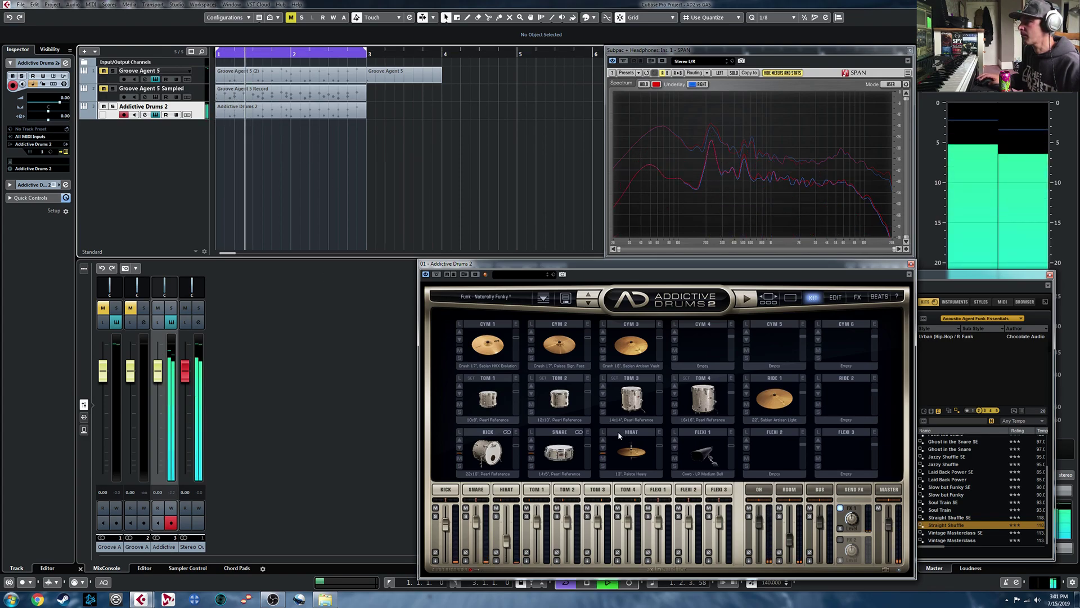
pyautogui.press('space')
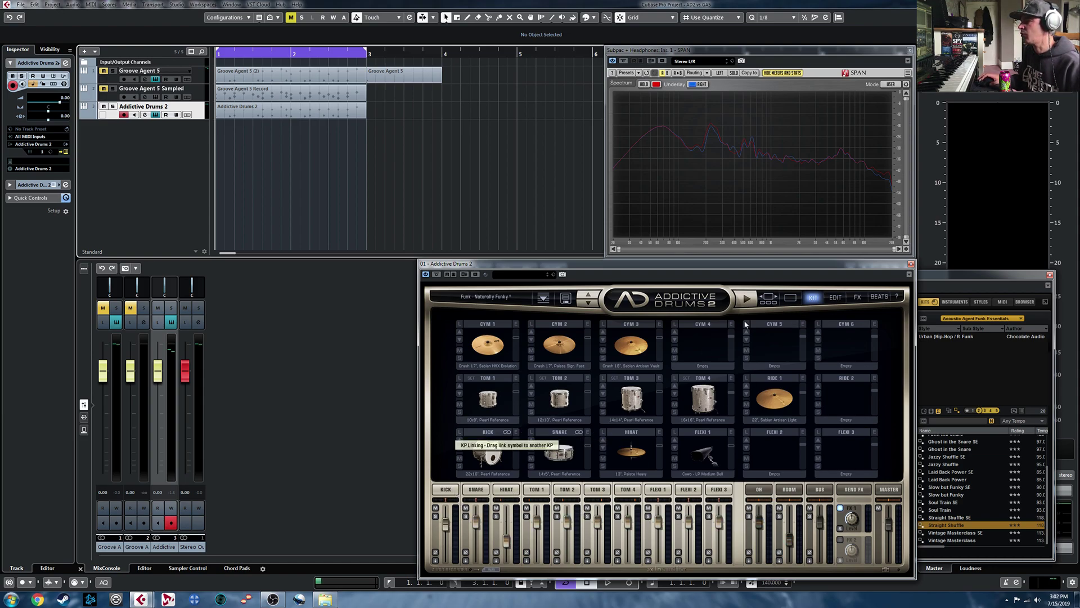
# While the loop plays, swap the kick for a Yamaha Absolute and the snare for a Tama Starclassic.
pyautogui.press('space')
pyautogui.click(460, 448)
pyautogui.click(460, 448)
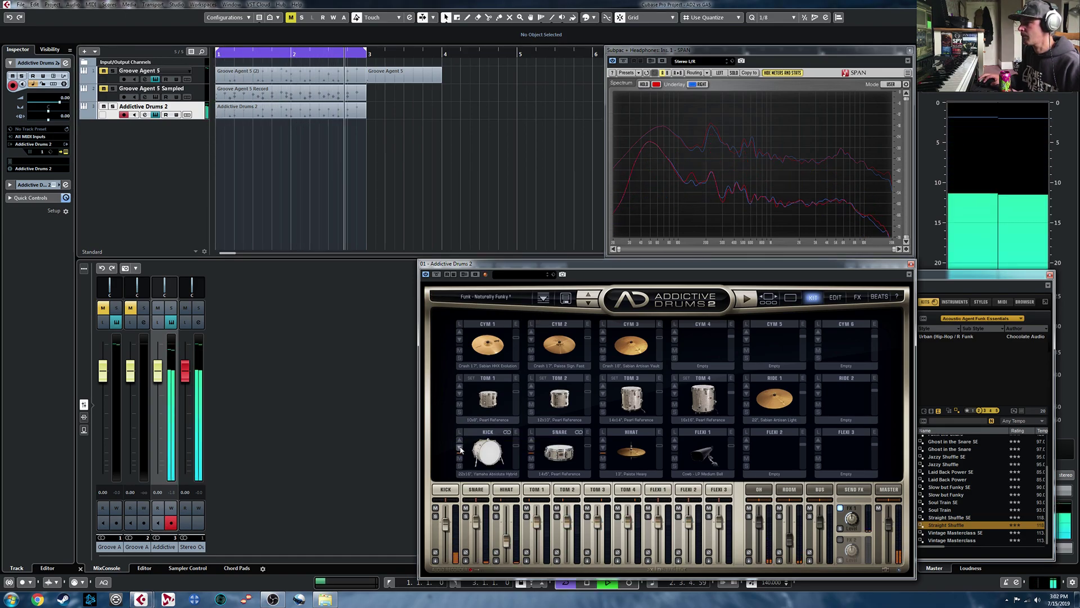
pyautogui.click(531, 448)
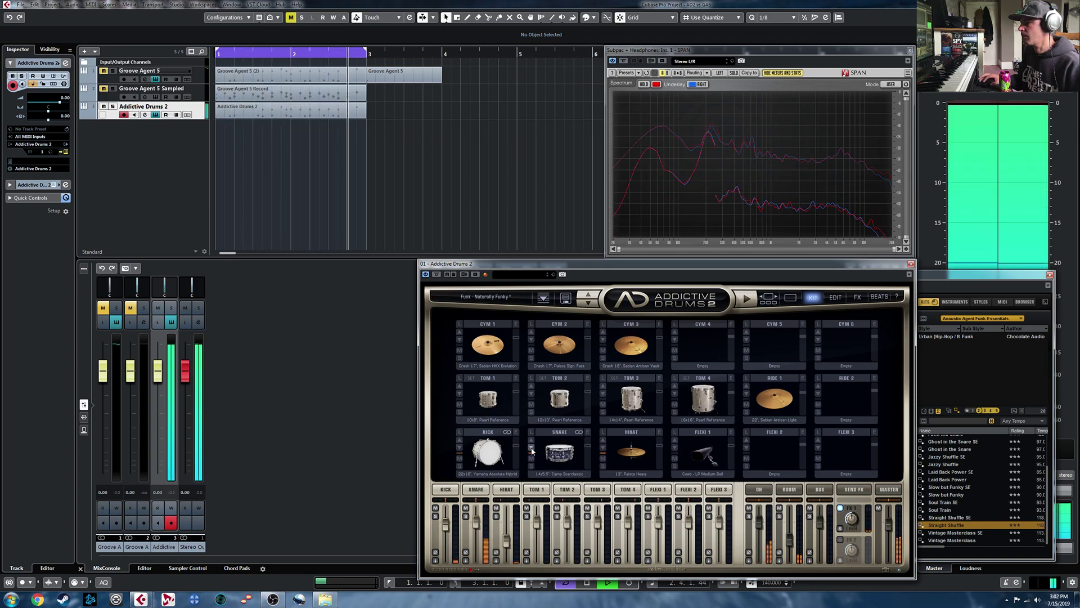
pyautogui.press('space')
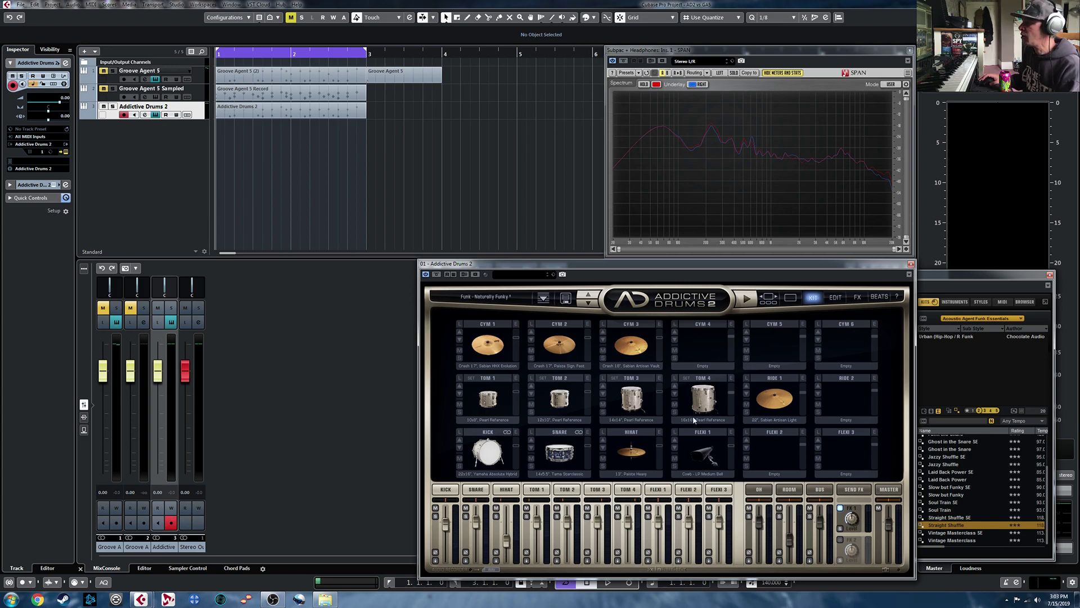
# Switch the kick and snare back to the Pearl Reference drums and toggle playback.
pyautogui.click(459, 440)
pyautogui.click(460, 440)
pyautogui.click(530, 441)
pyautogui.click(530, 441)
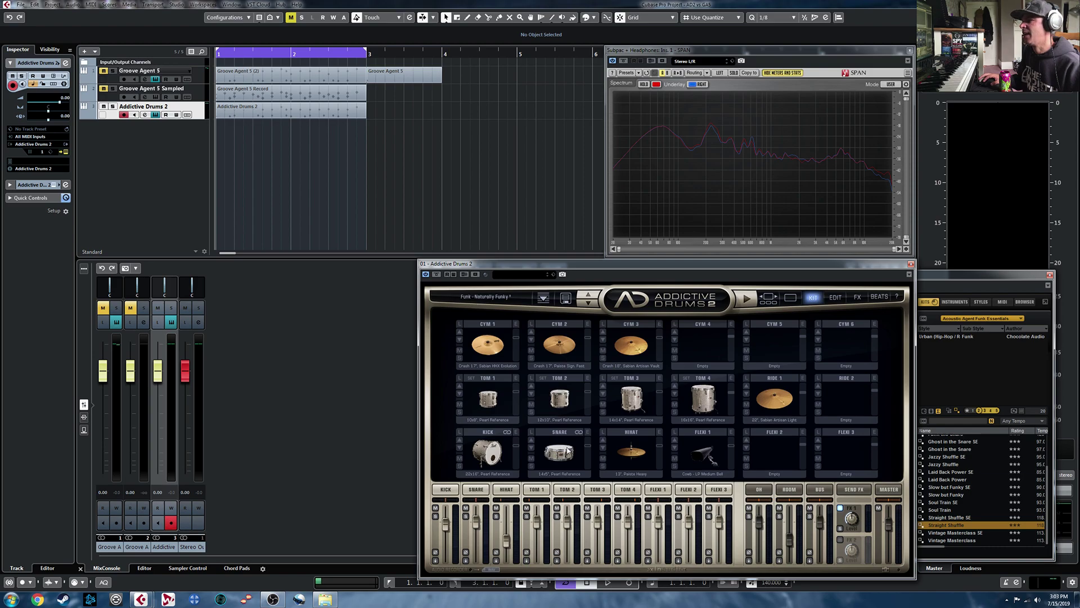
pyautogui.press('space')
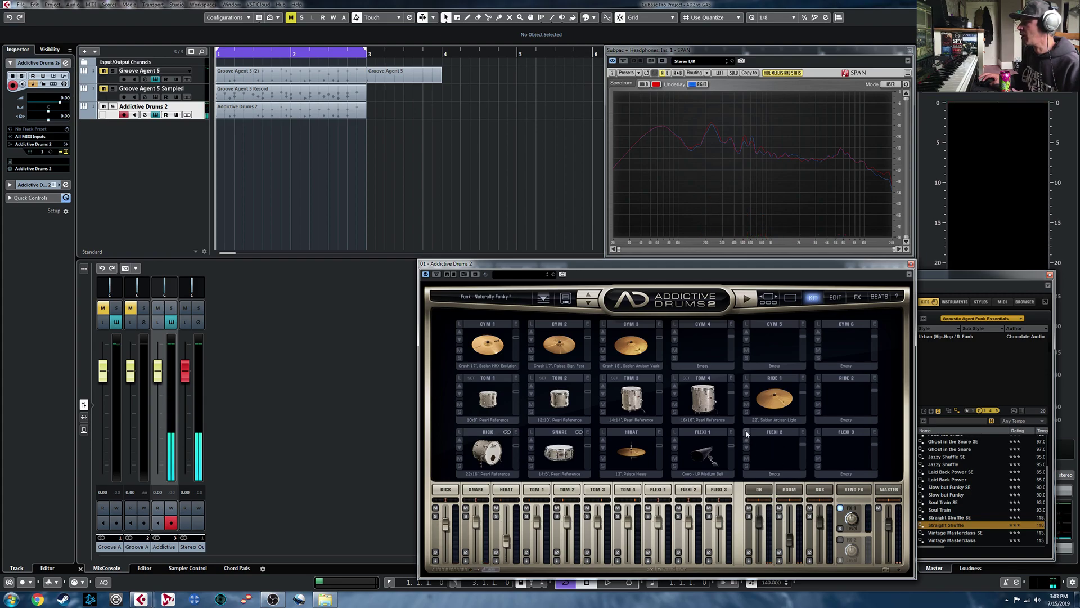
# Load the 14x7" Craviotto Custom Shop snare into the empty Flexi 2 slot, filtering the kitpiece browser to snares.
pyautogui.click(772, 470)
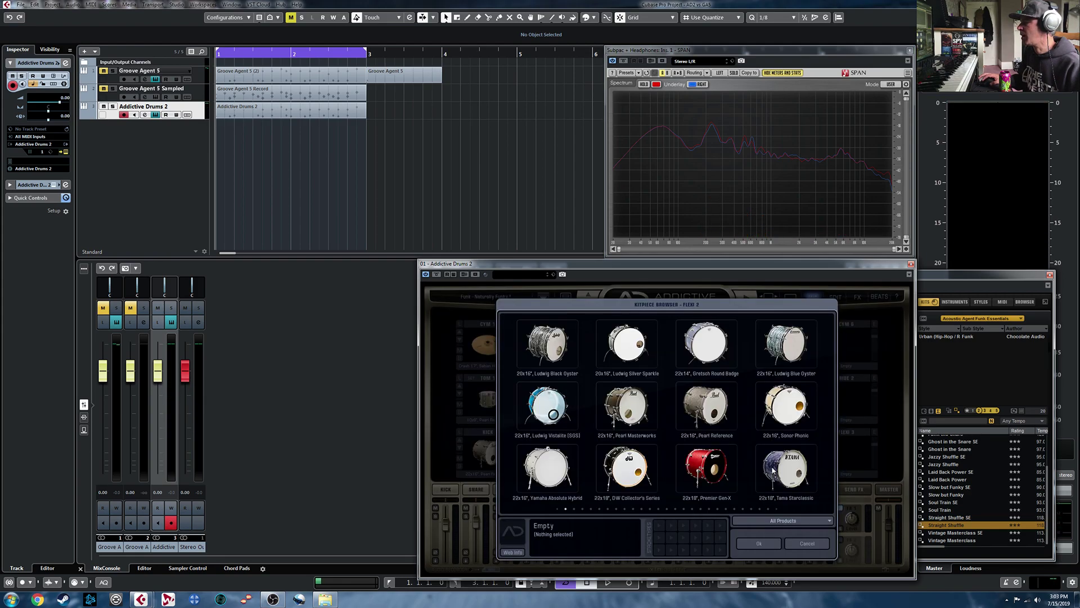
pyautogui.click(814, 521)
pyautogui.click(842, 419)
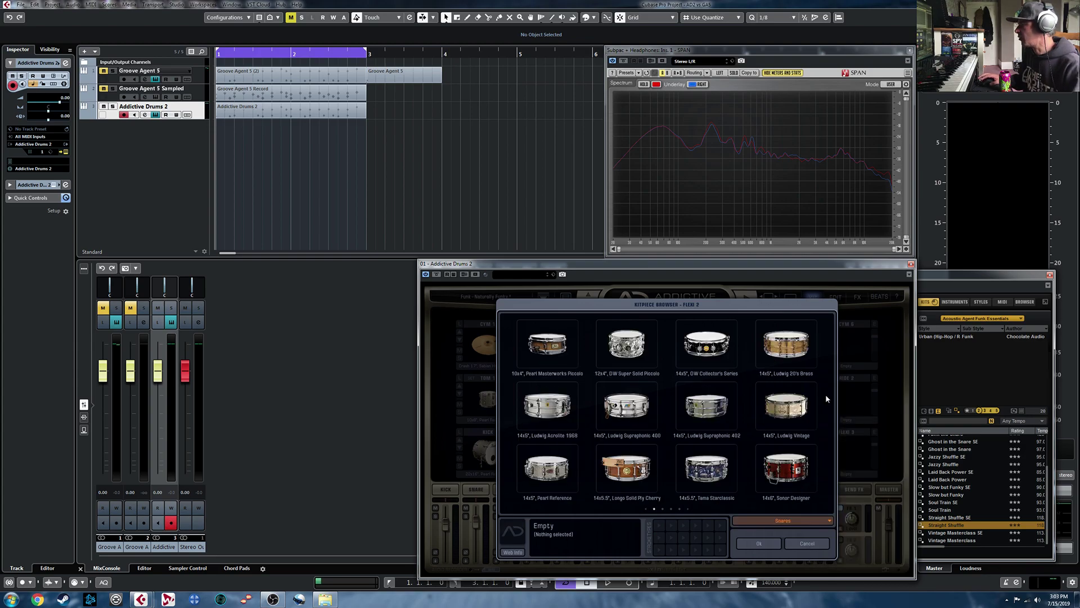
pyautogui.scroll(-1, 690, 509)
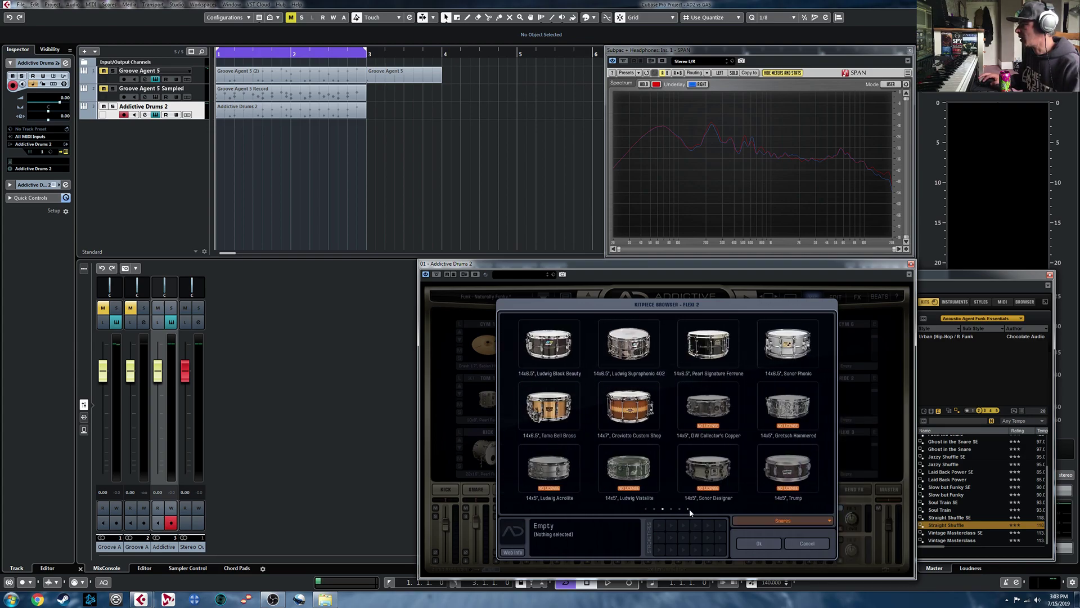
pyautogui.click(631, 410)
pyautogui.click(759, 543)
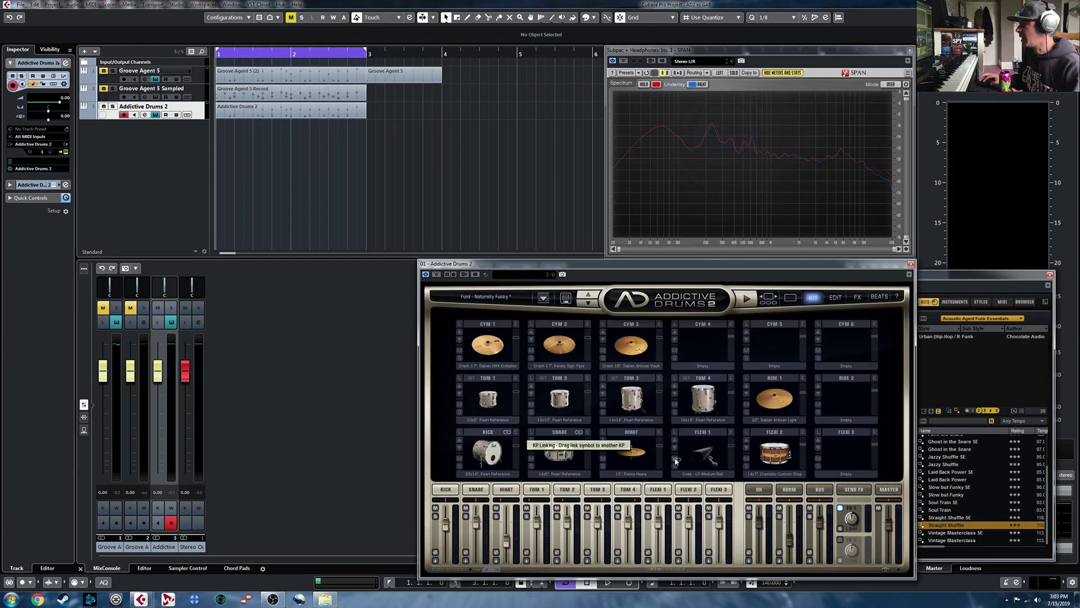
# Link Flexi 2 to the snare's open hit, play the loop, mute Flexi 2 during playback and stop.
pyautogui.rightClick(787, 447)
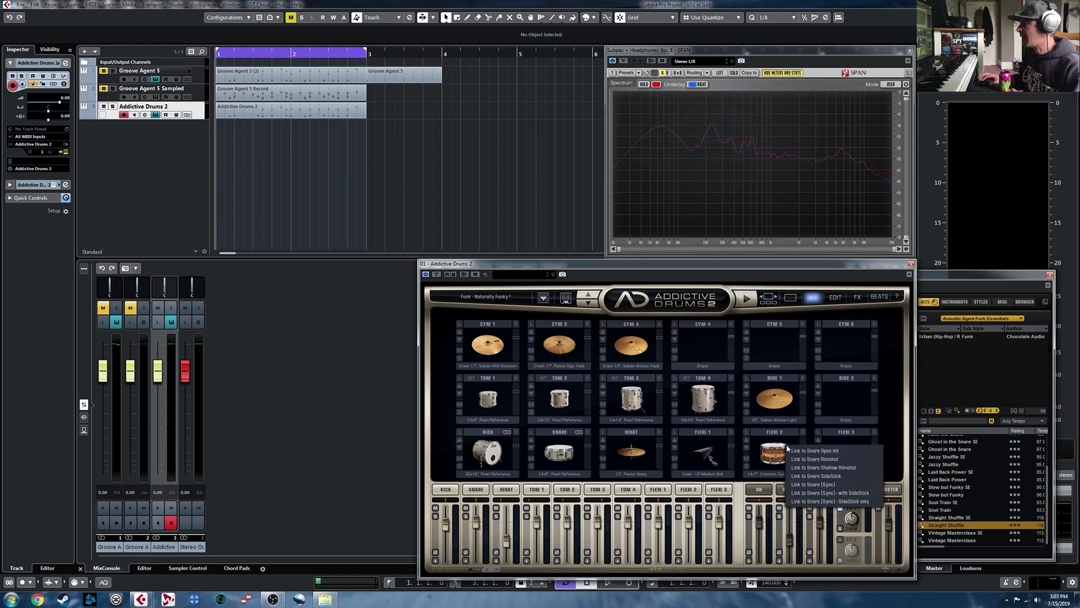
pyautogui.click(833, 452)
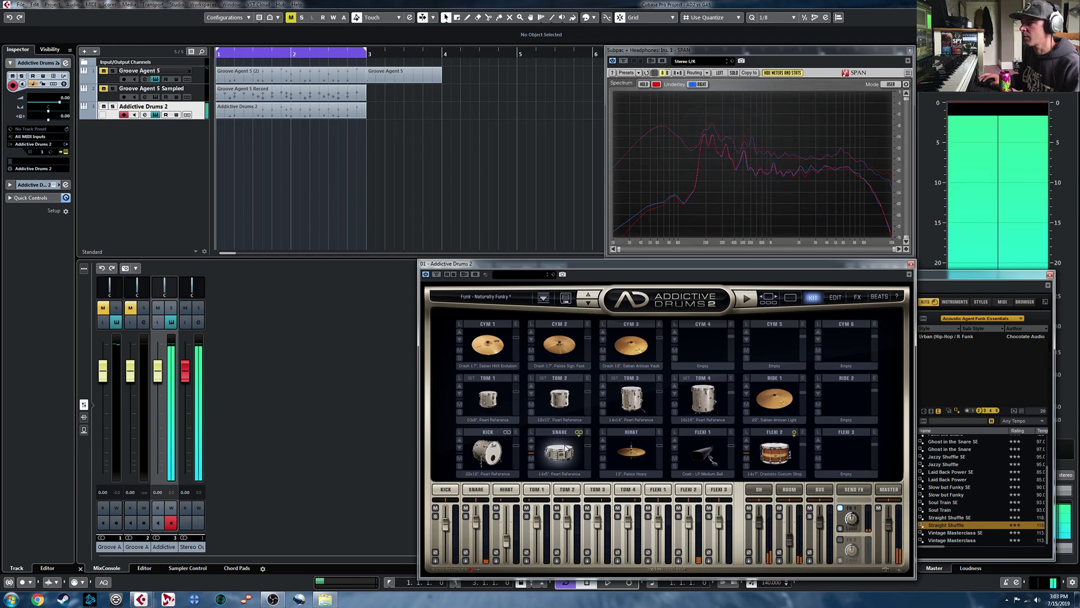
pyautogui.press('space')
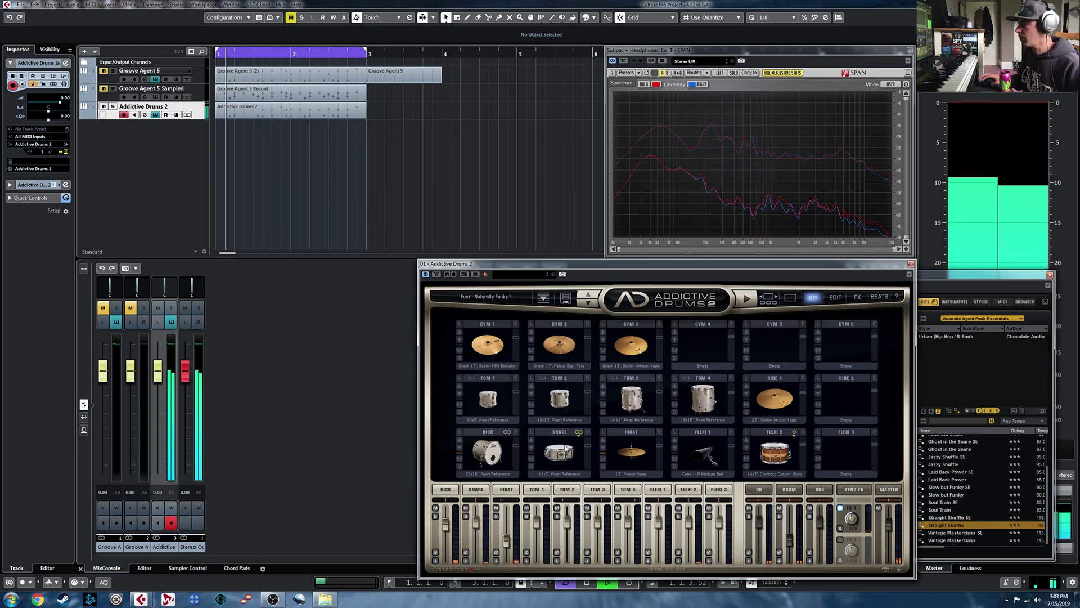
pyautogui.click(747, 457)
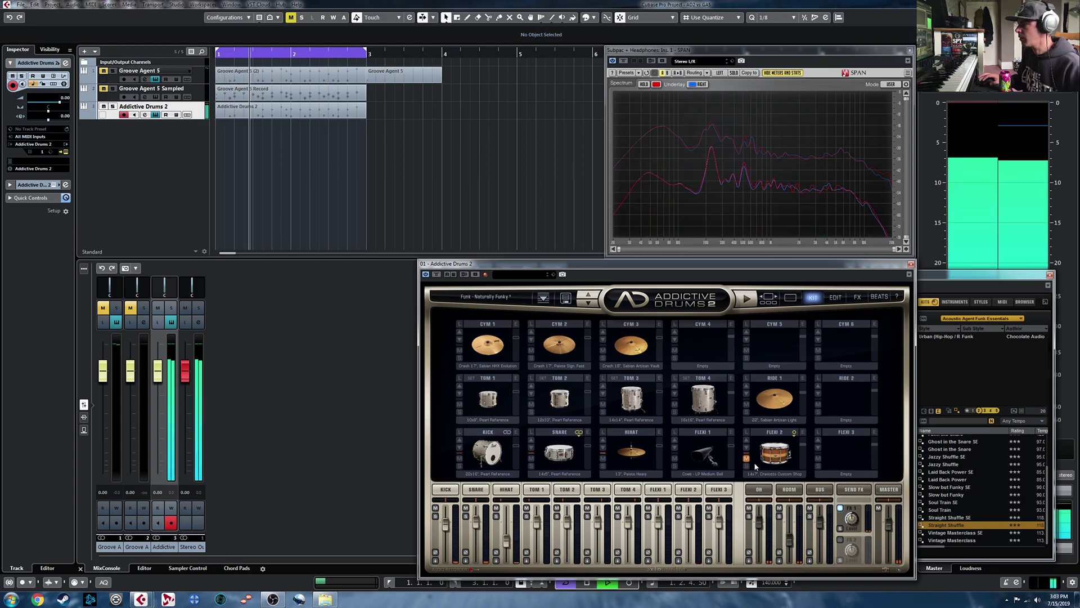
pyautogui.press('space')
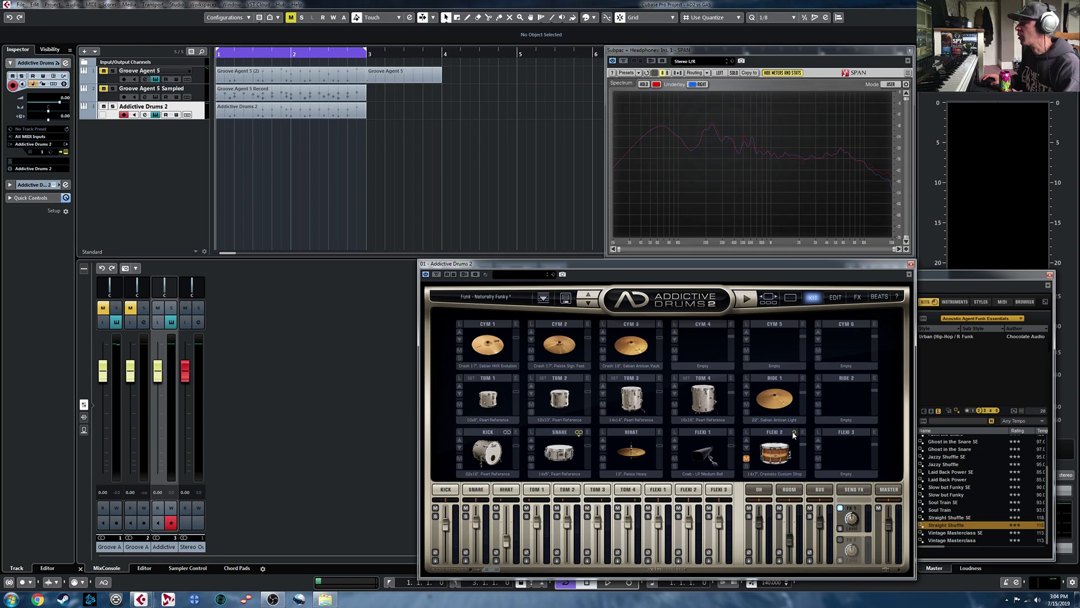
# Reload the Funk - Naturally Funky preset in Addictive Drums 2 and open the kick's sound-editing controls.
pyautogui.click(483, 296)
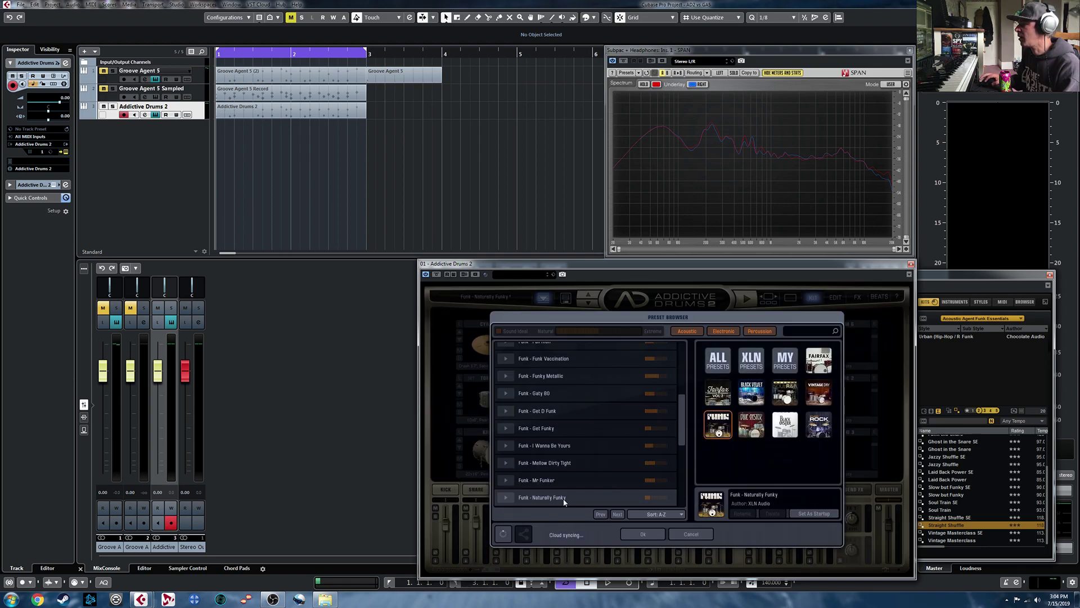
pyautogui.click(792, 479)
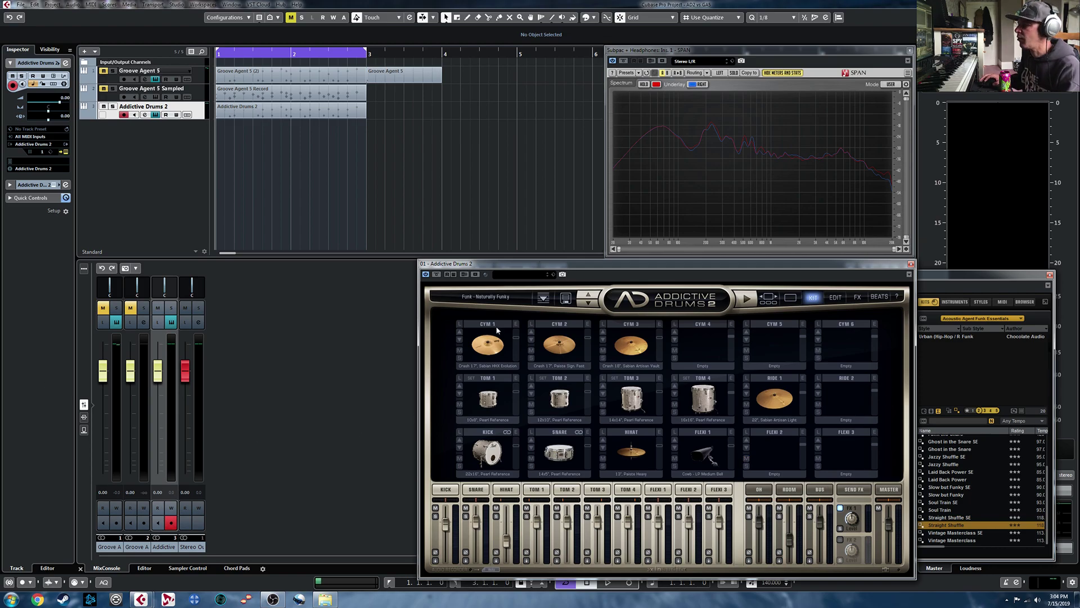
pyautogui.click(842, 298)
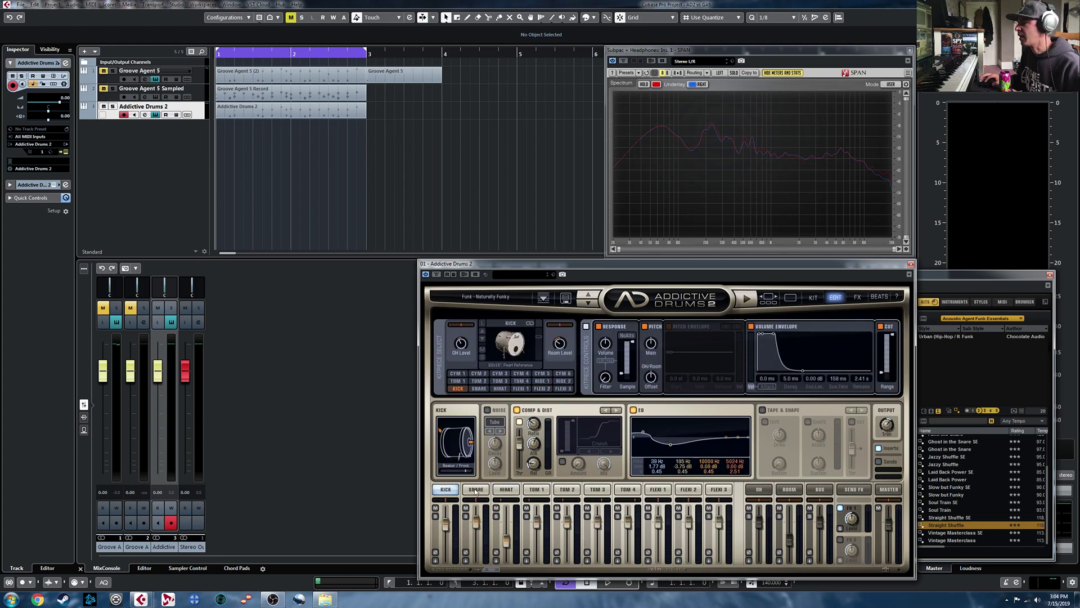
pyautogui.click(445, 490)
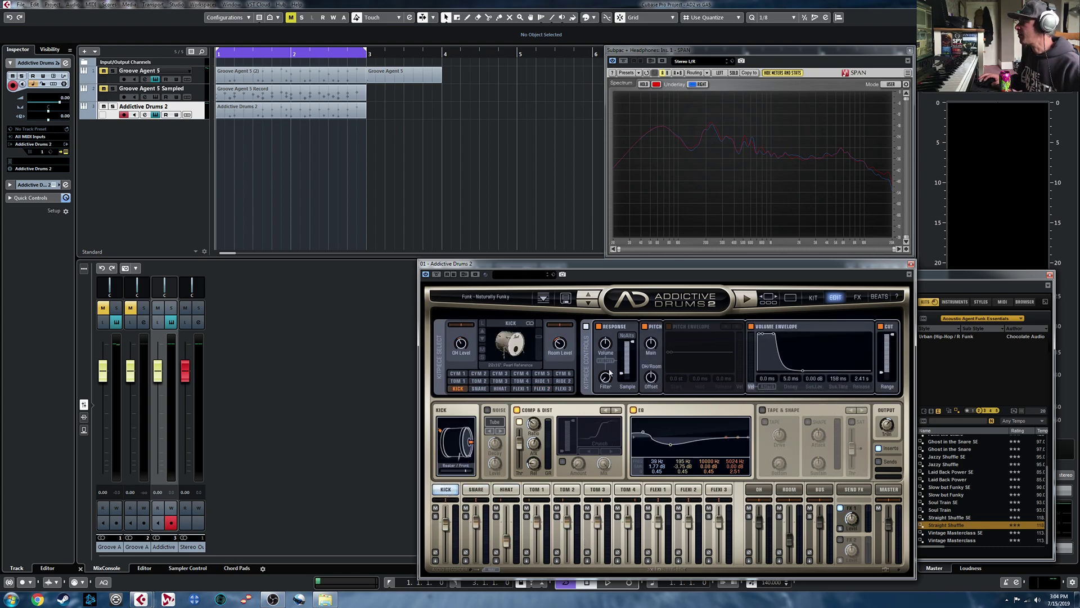
# Place Addictive Drums 2 beside Groove Agent 5 and show the kick, snare and hi-hat channels in Groove Agent's mixer.
pyautogui.moveTo(819, 263); pyautogui.dragTo(395, 251)
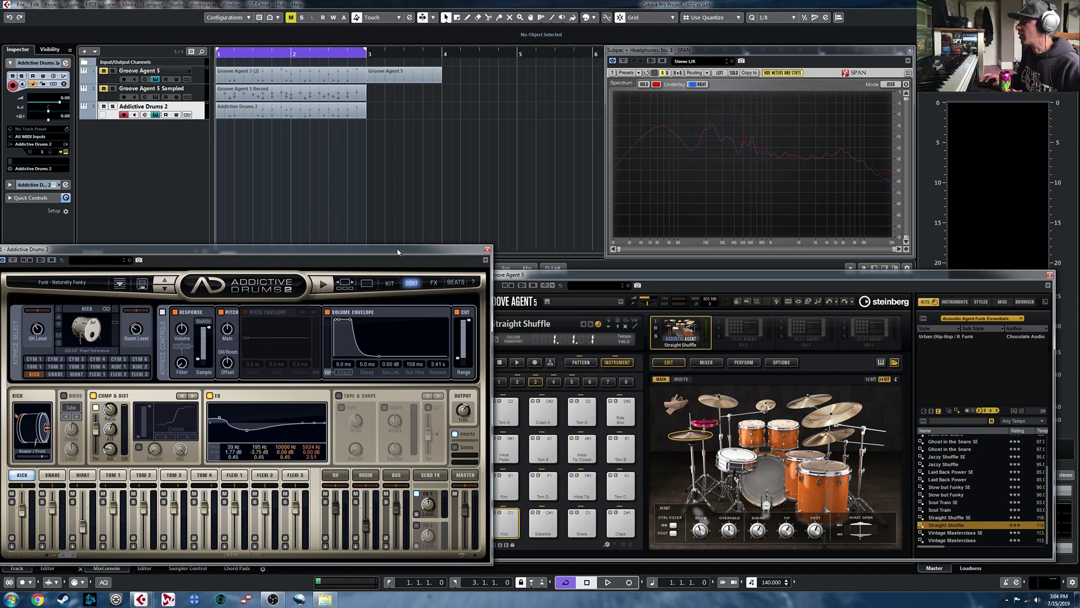
pyautogui.click(895, 363)
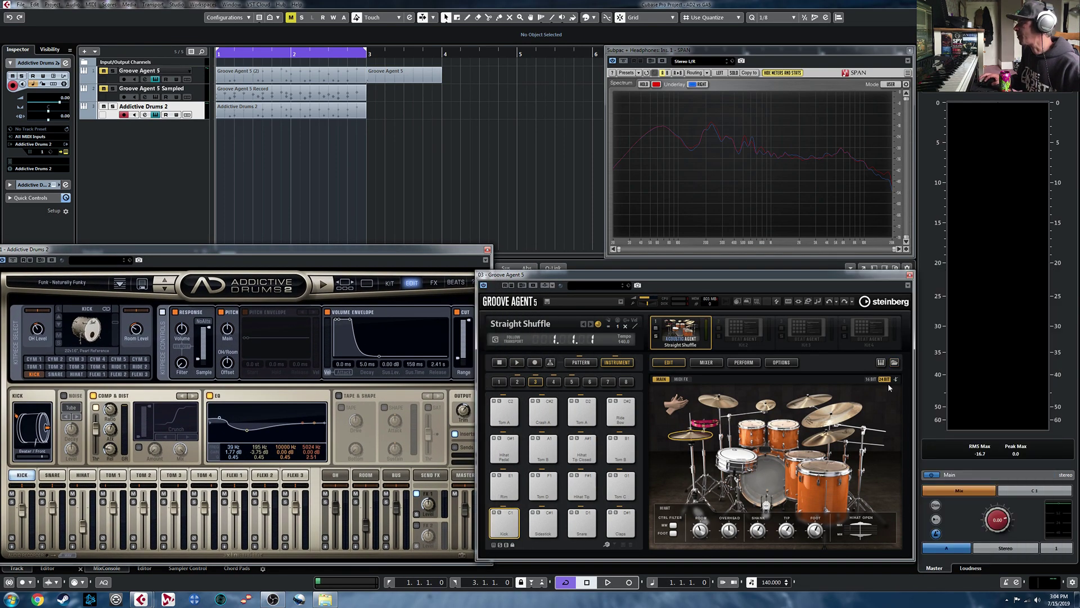
pyautogui.click(710, 363)
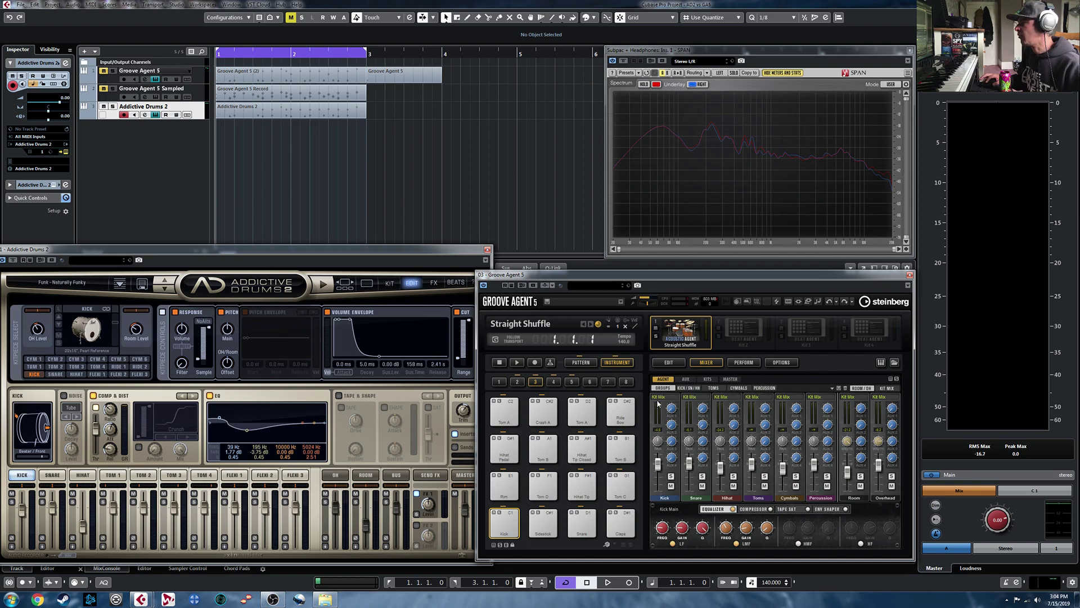
pyautogui.click(691, 389)
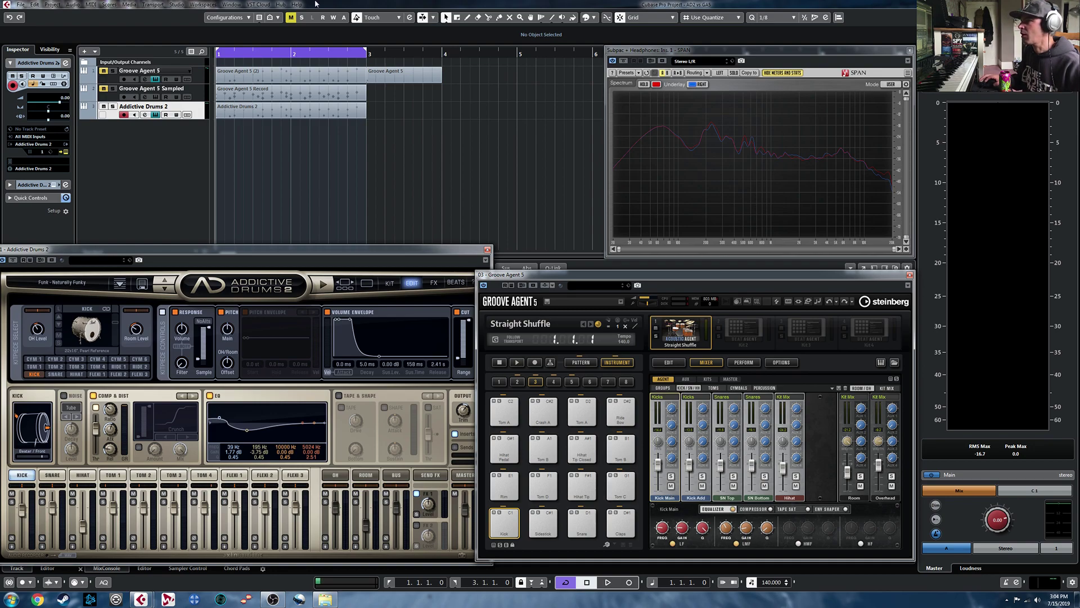
# Unmute the Groove Agent 5 track, mute the Addictive Drums 2 track and bring the Addictive Drums 2 window forward.
pyautogui.click(104, 71)
pyautogui.click(103, 107)
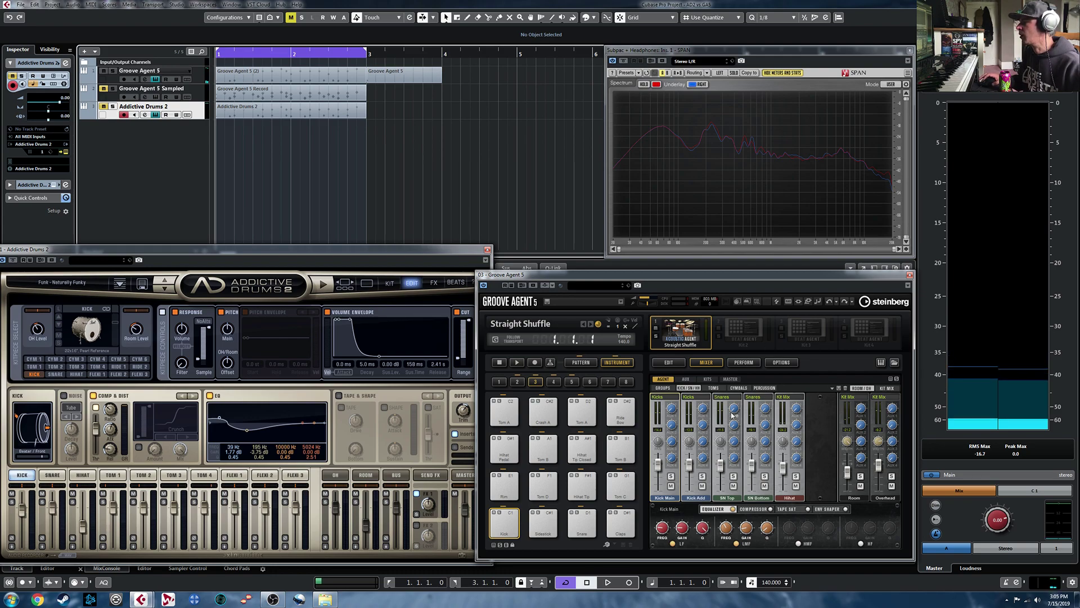
pyautogui.click(334, 249)
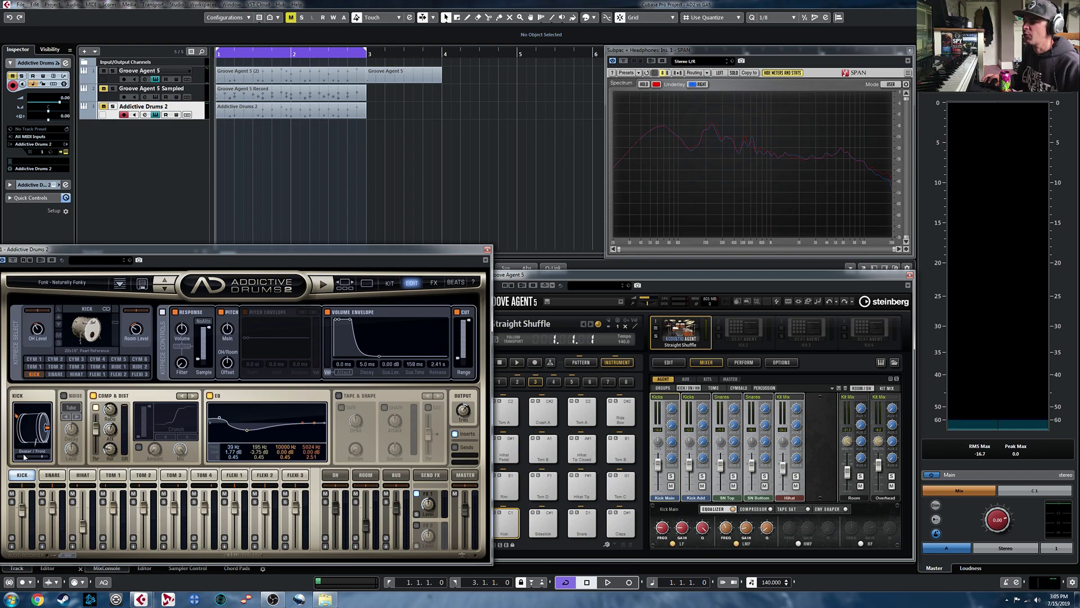
# Mute Groove Agent 5, unmute Addictive Drums 2 and shift the kick's Beater/Front balance to about -66% during loop playback.
pyautogui.click(104, 71)
pyautogui.click(104, 106)
pyautogui.press('space')
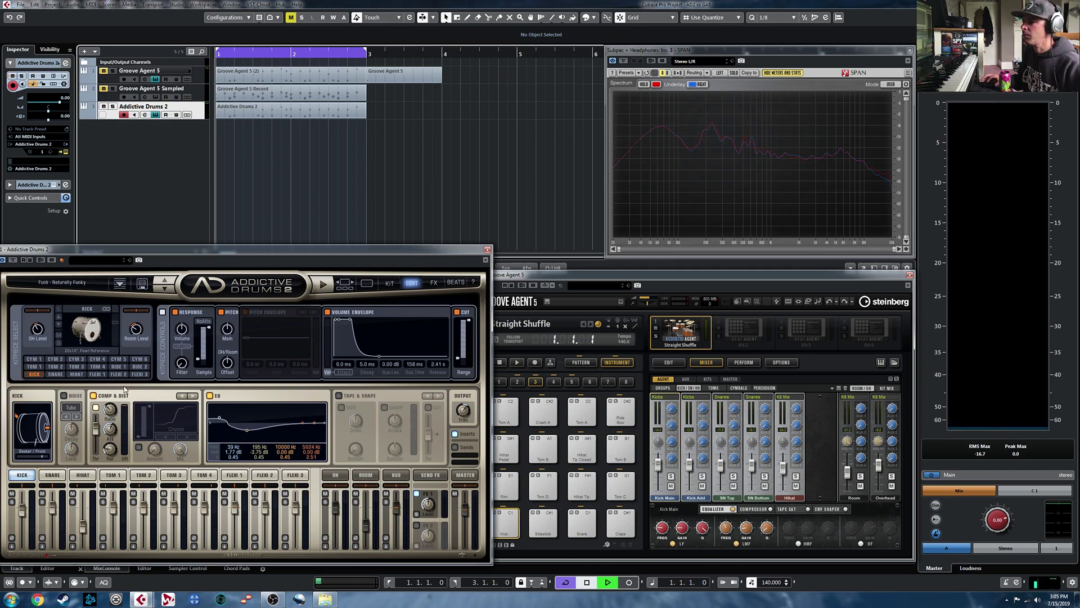
pyautogui.click(29, 457)
pyautogui.moveTo(29, 458); pyautogui.dragTo(22, 457)
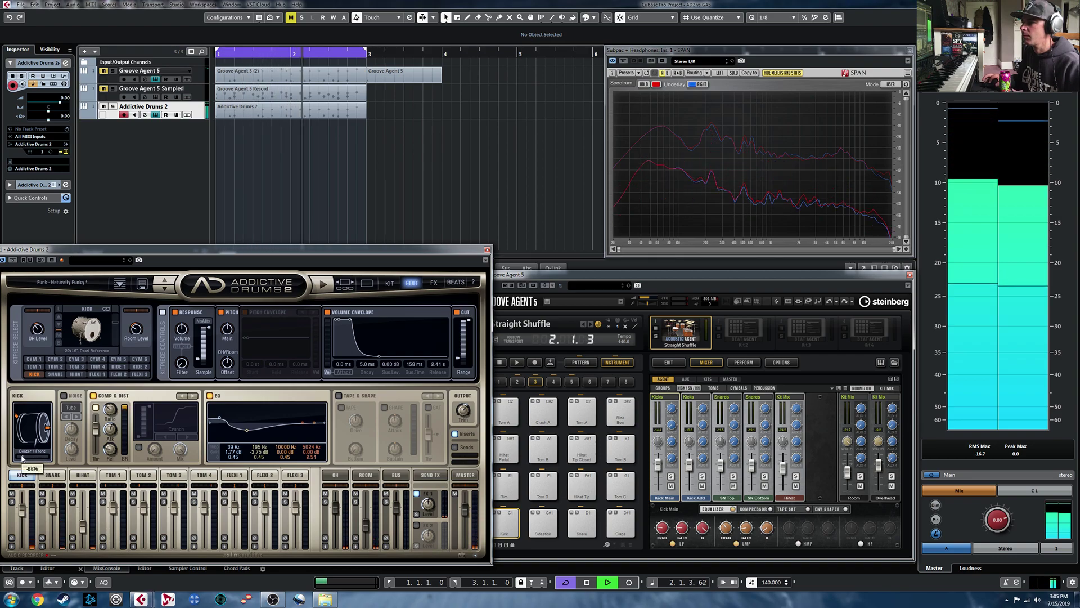
pyautogui.press('space')
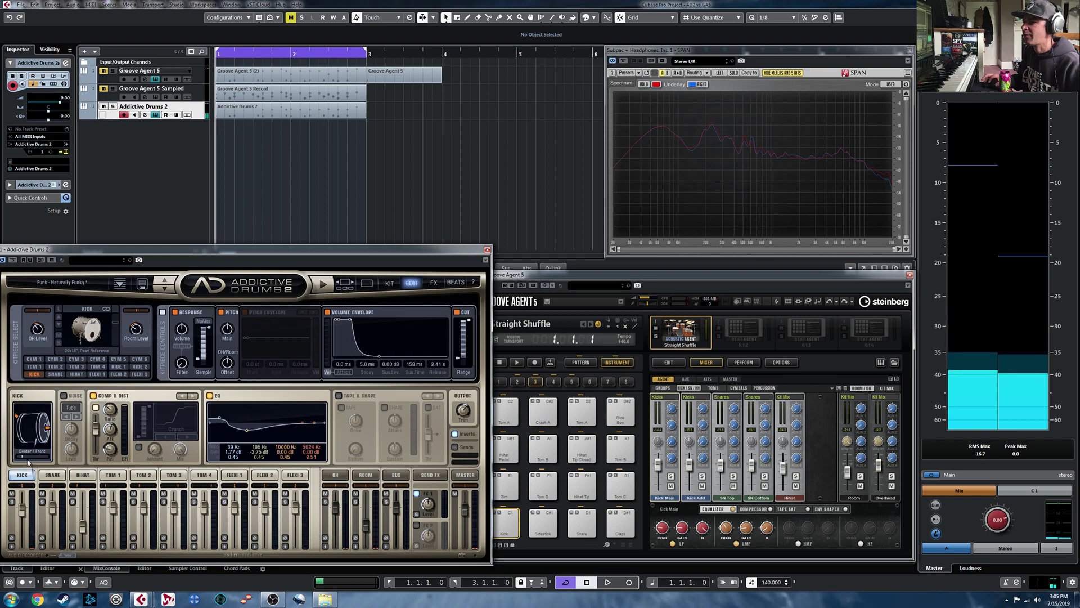
# Move the kick's microphone balance toward the opposite, Front side and audition it with the loop.
pyautogui.click(48, 459)
pyautogui.moveTo(48, 461); pyautogui.dragTo(72, 491)
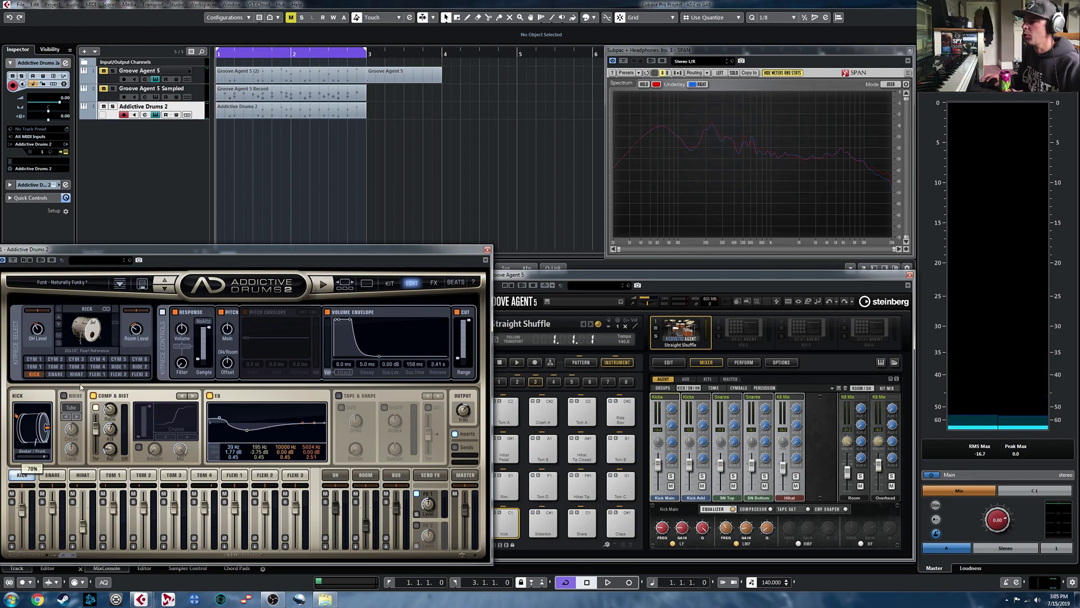
pyautogui.press('space')
pyautogui.moveTo(31, 457)
pyautogui.mouseDown()
pyautogui.moveTo(3, 457)
pyautogui.moveTo(41, 460)
pyautogui.mouseUp()
pyautogui.press('space')
# Select the snare channel and sweep its Top/Bottom microphone balance toward both extremes while playing the loop.
pyautogui.click(52, 475)
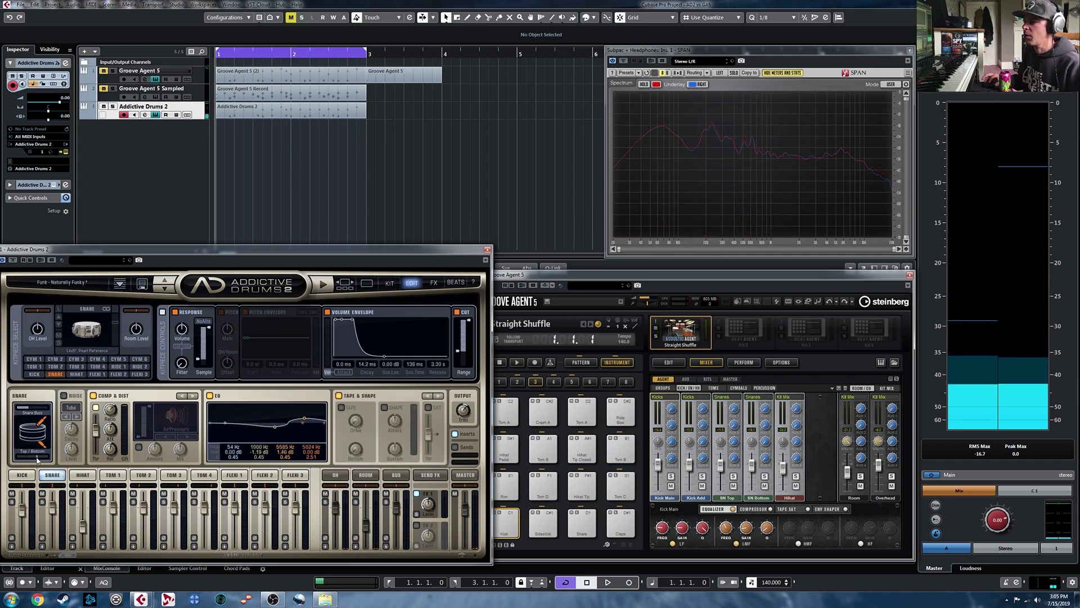
pyautogui.press('space')
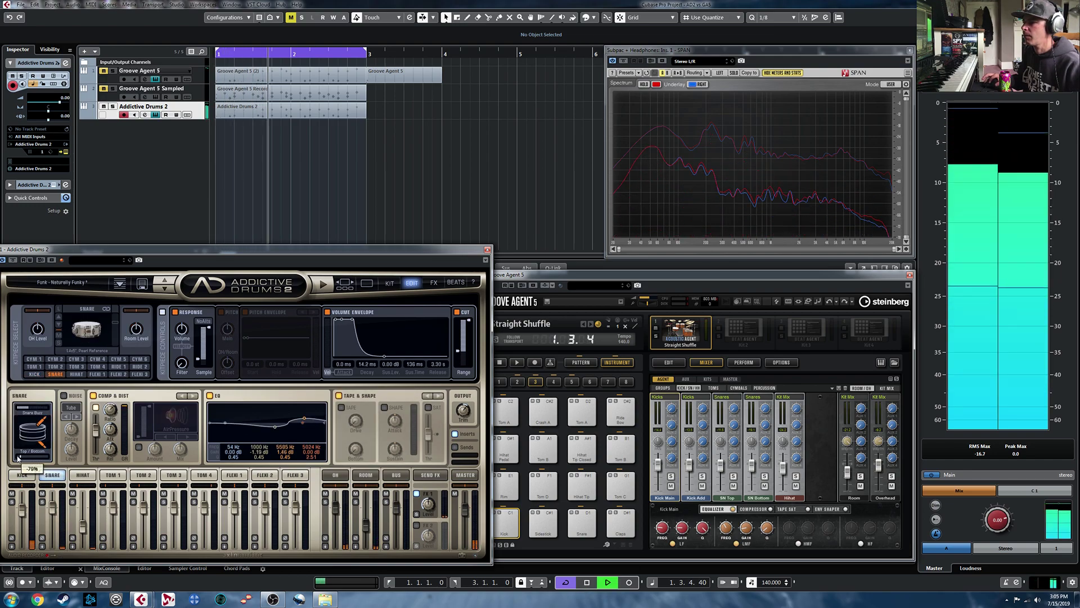
pyautogui.press('space')
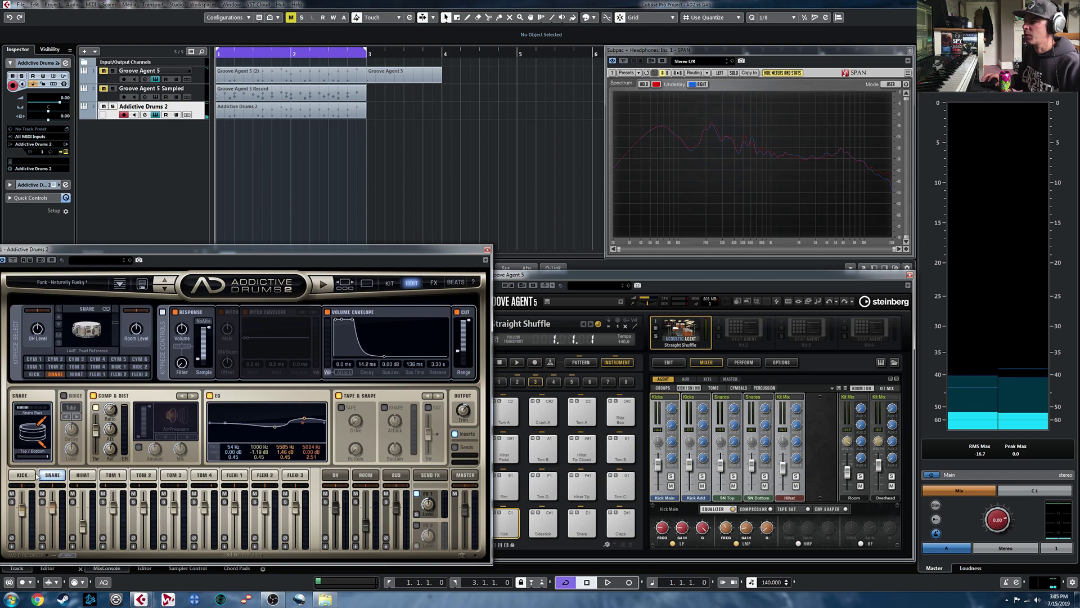
pyautogui.moveTo(49, 460); pyautogui.dragTo(17, 457)
pyautogui.press('space')
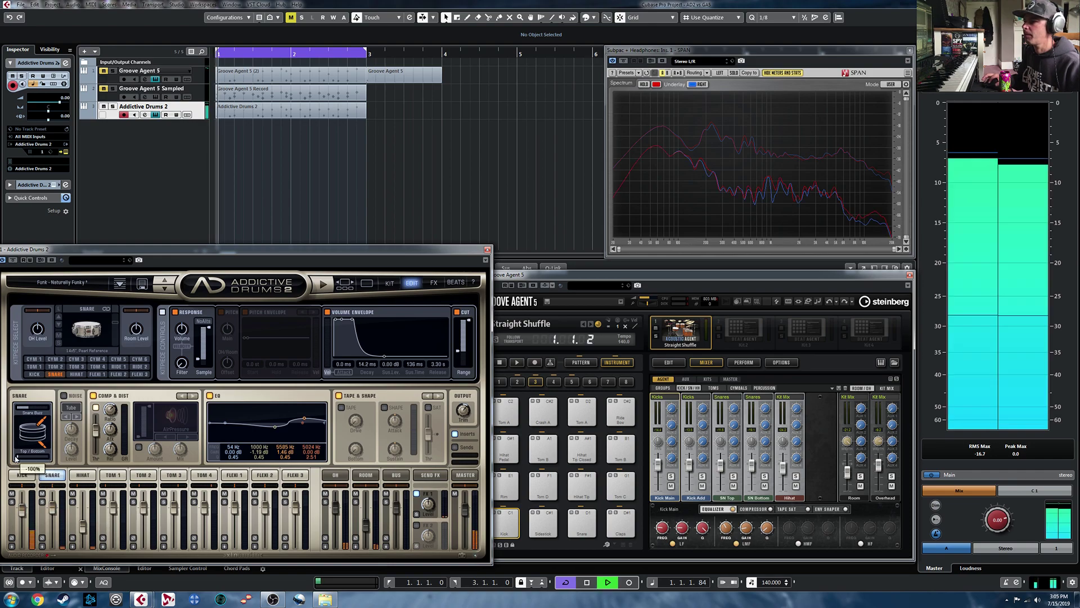
pyautogui.moveTo(17, 458); pyautogui.dragTo(48, 461)
pyautogui.press('space')
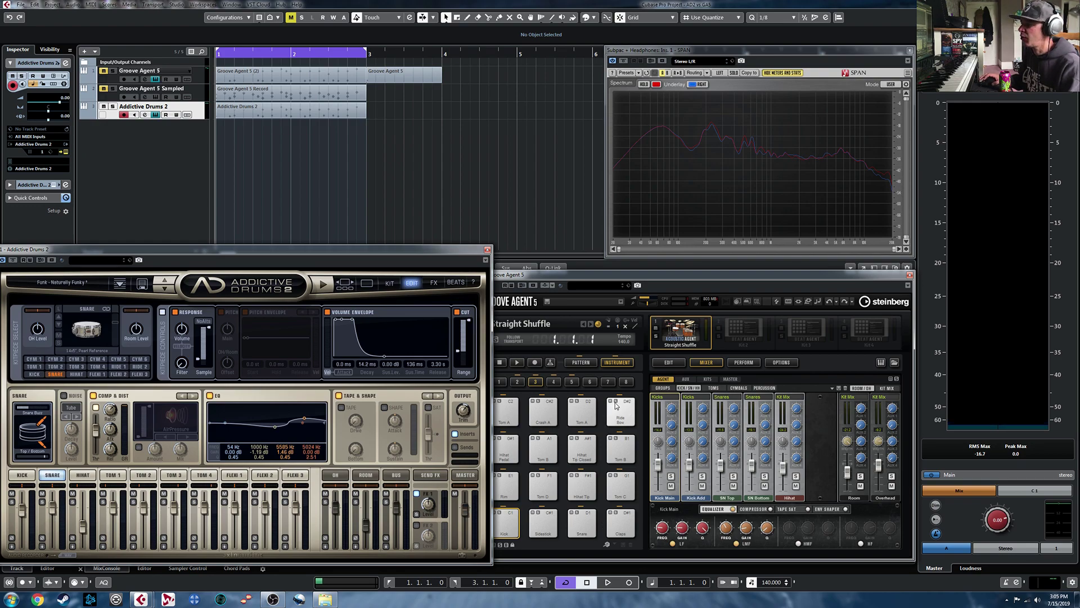
# Return Groove Agent 5 to its drum kit edit view and show the snare's controls.
pyautogui.click(701, 278)
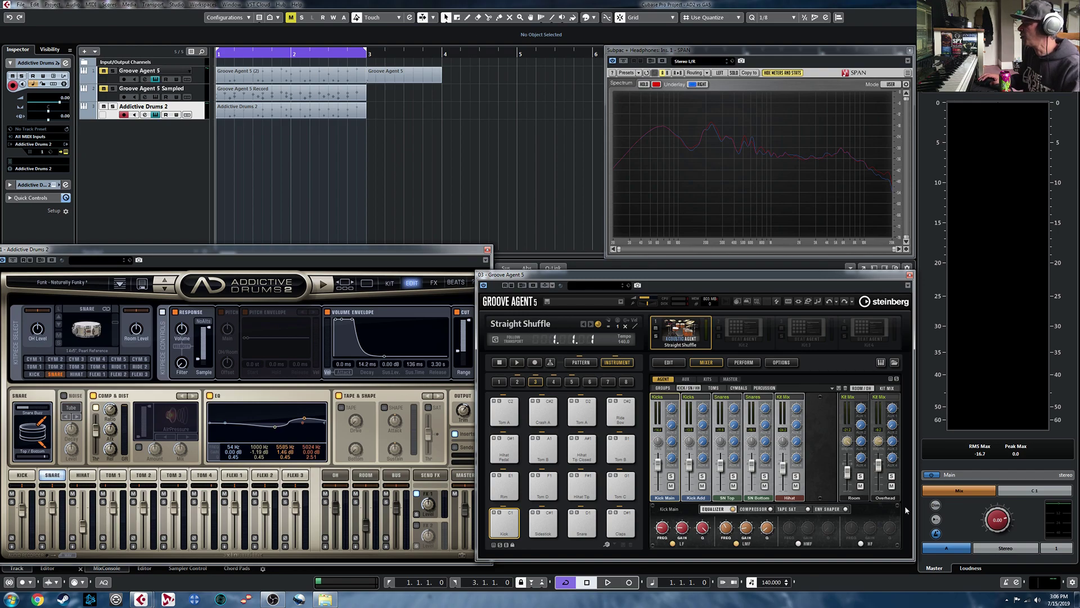
pyautogui.click(674, 362)
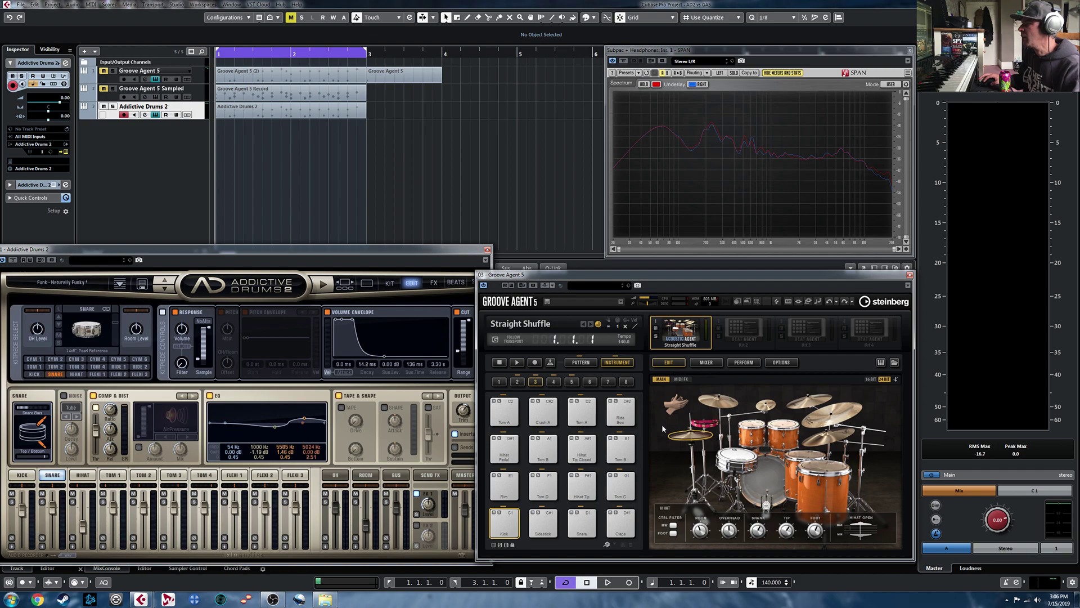
pyautogui.click(742, 454)
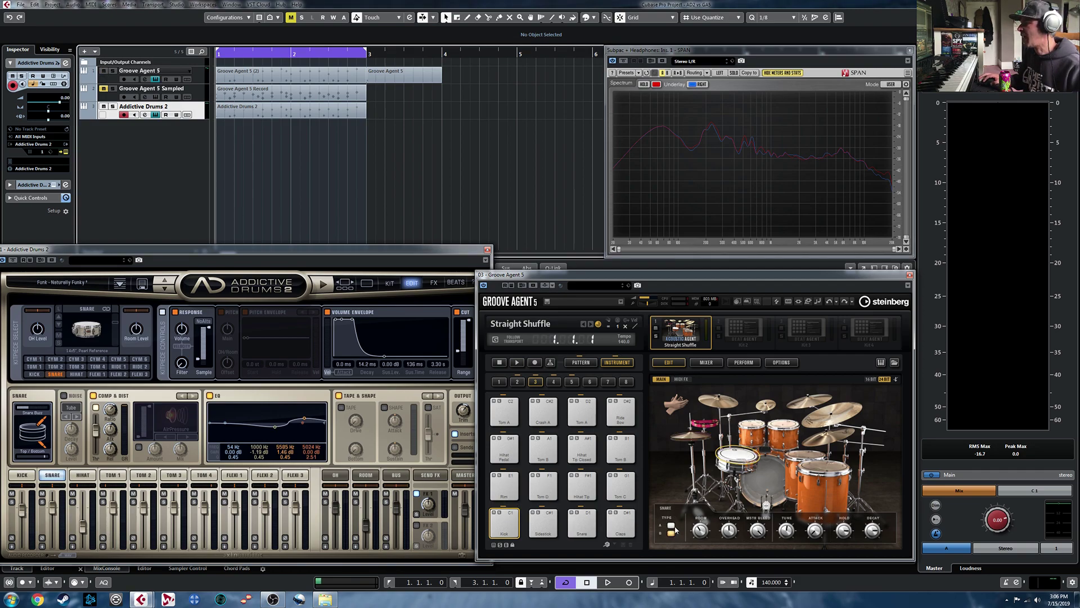
# Close the Addictive Drums 2 window, open the first Groove Agent 5 part in the drum editor and select its snare lane.
pyautogui.click(279, 77)
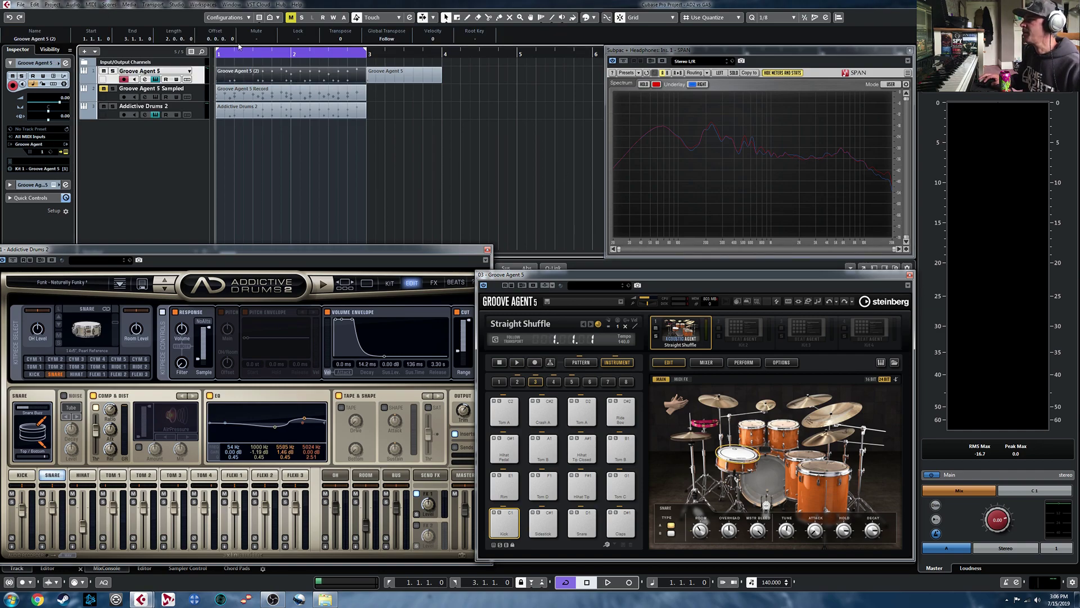
pyautogui.click(487, 250)
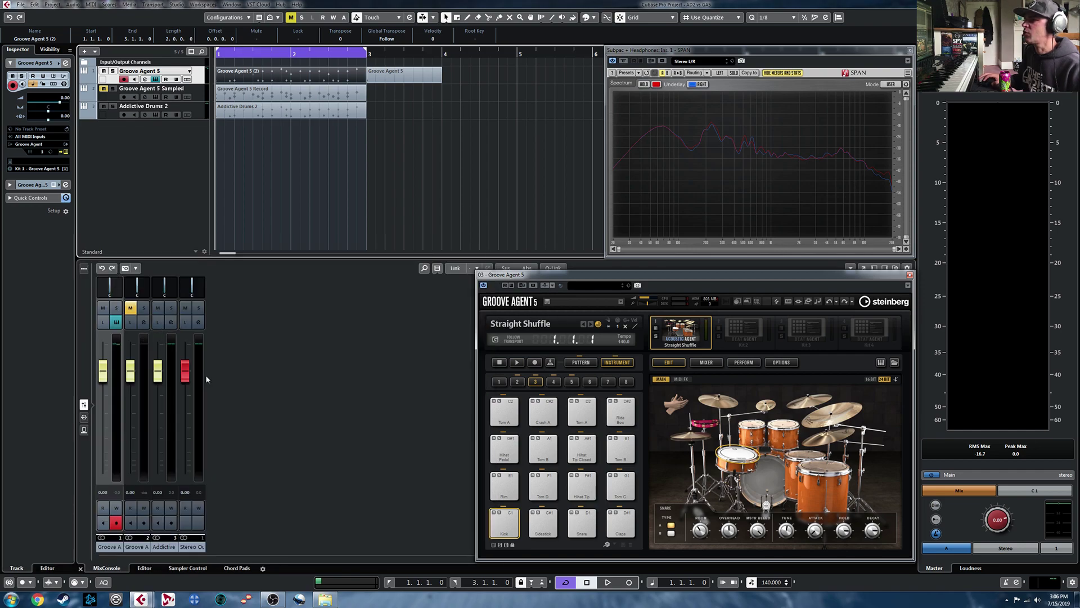
pyautogui.click(143, 568)
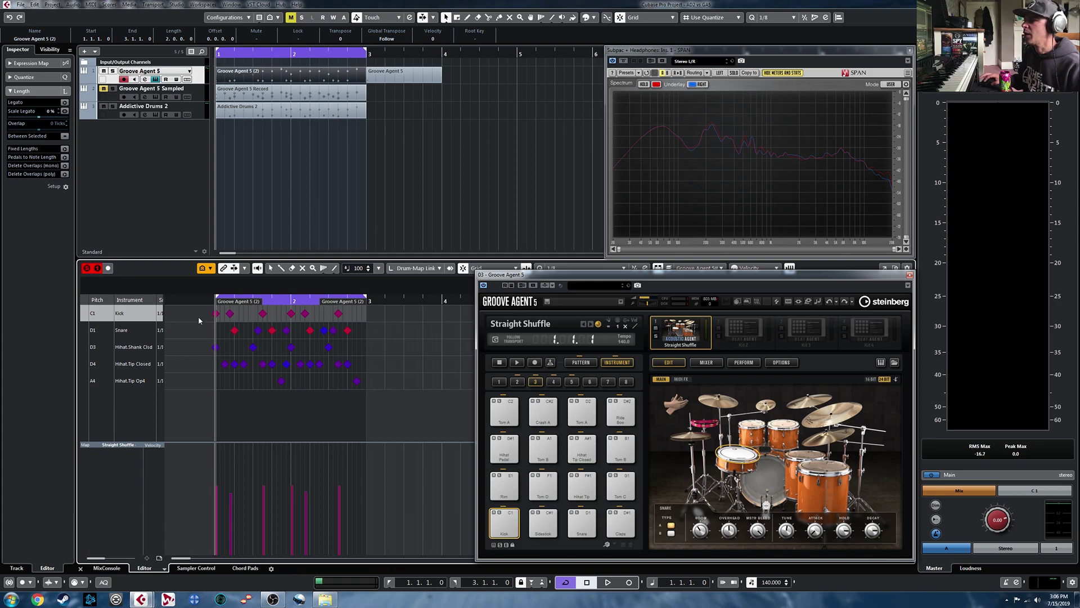
pyautogui.click(83, 336)
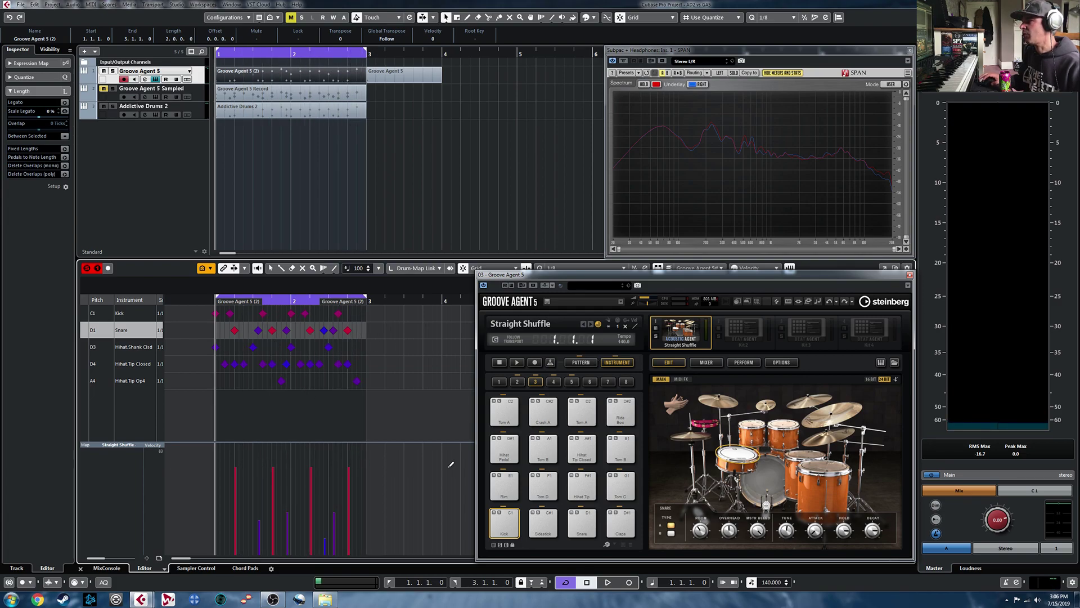
# Mute the Addictive Drums 2 track and audition Groove Agent 5's soloed snare in the loop.
pyautogui.press('space')
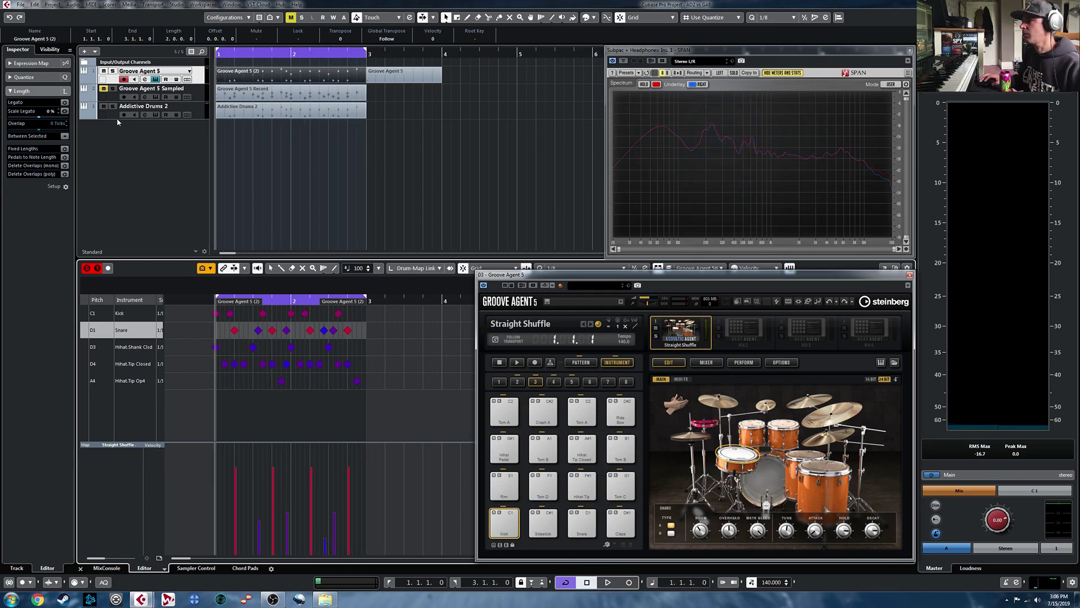
pyautogui.click(103, 106)
pyautogui.press('space')
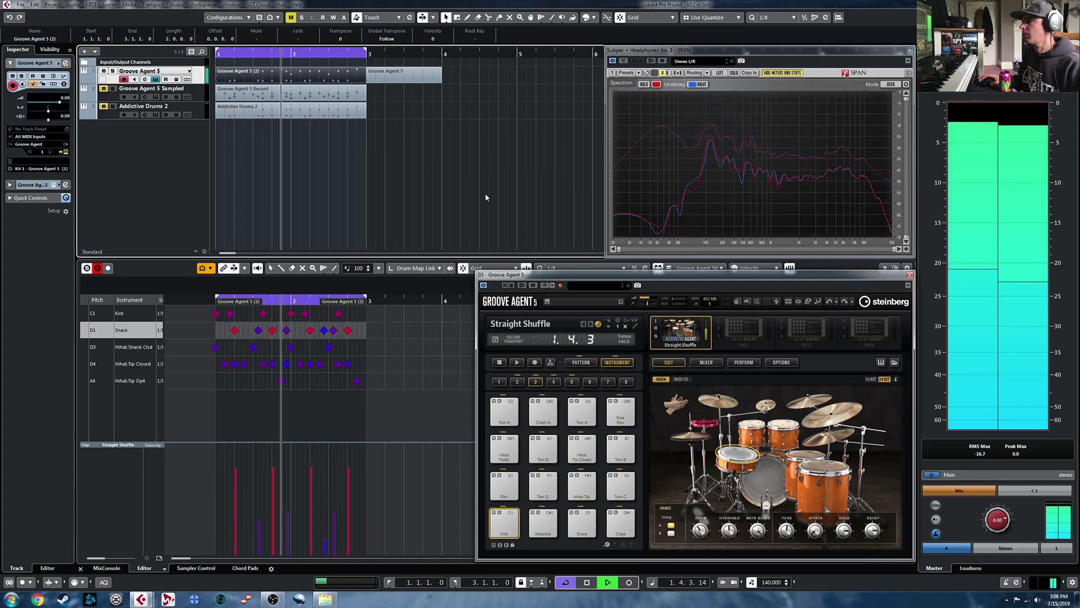
pyautogui.press('space')
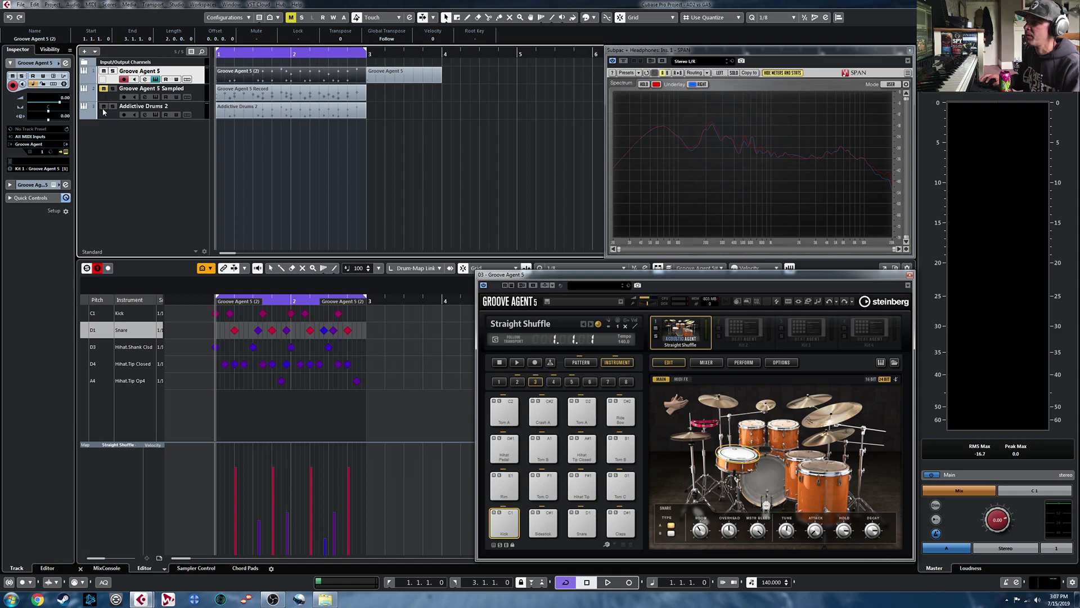
# Open the Addictive Drums 2 instrument, mute the Groove Agent 5 track and show the Addictive Drums 2 part beside it in the drum editor.
pyautogui.click(156, 116)
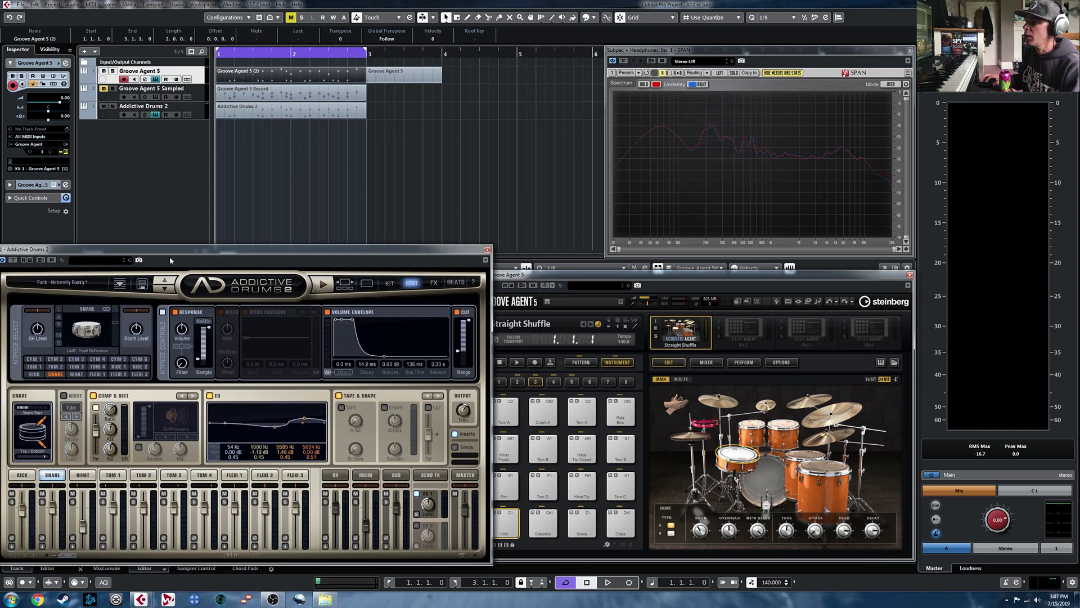
pyautogui.click(87, 332)
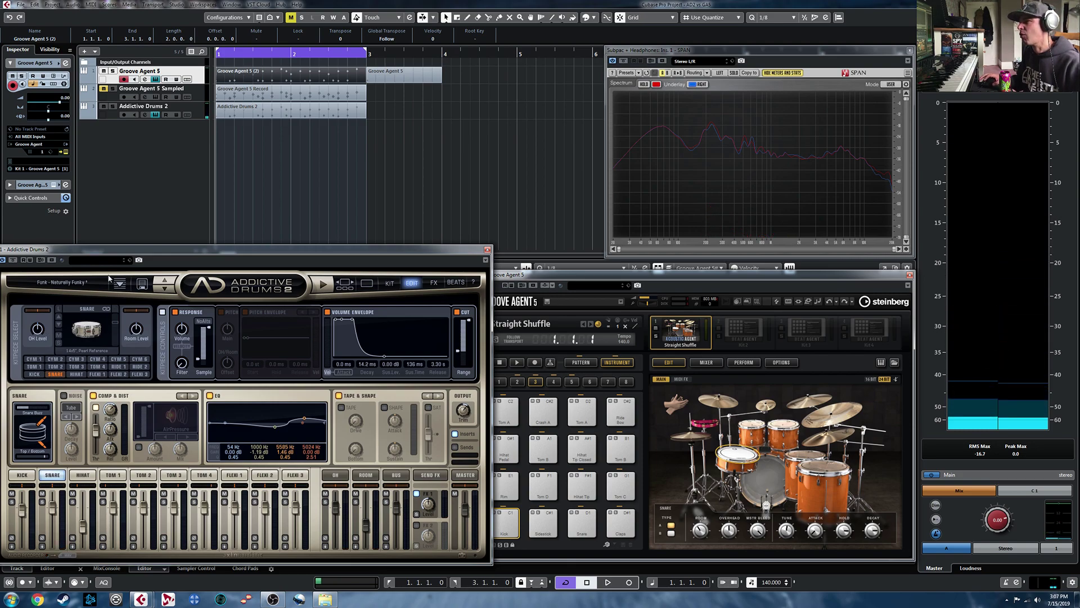
pyautogui.click(103, 71)
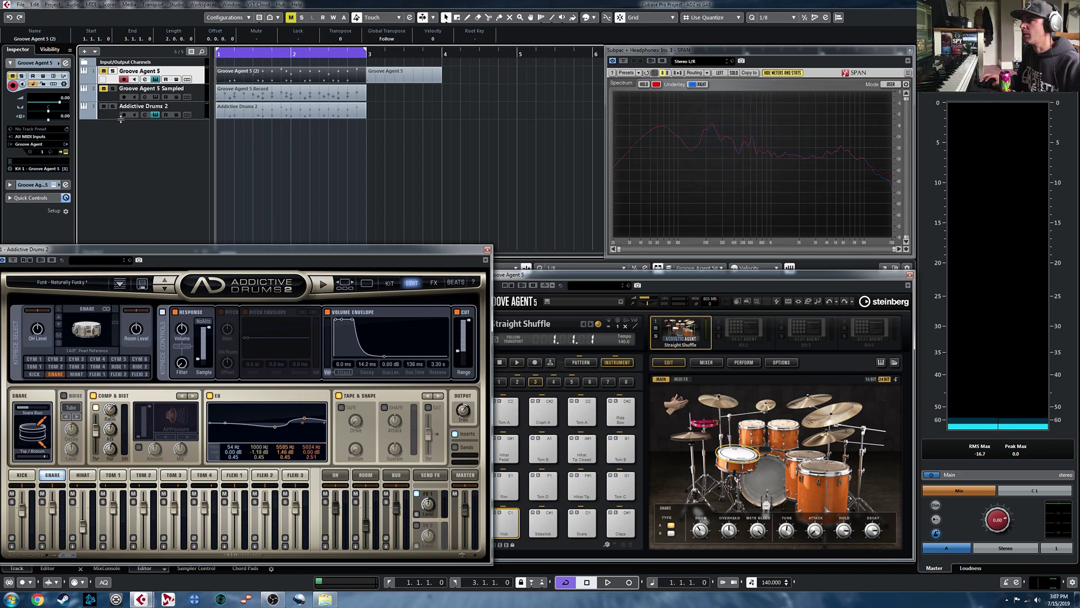
pyautogui.click(260, 115)
pyautogui.moveTo(357, 259); pyautogui.dragTo(790, 267)
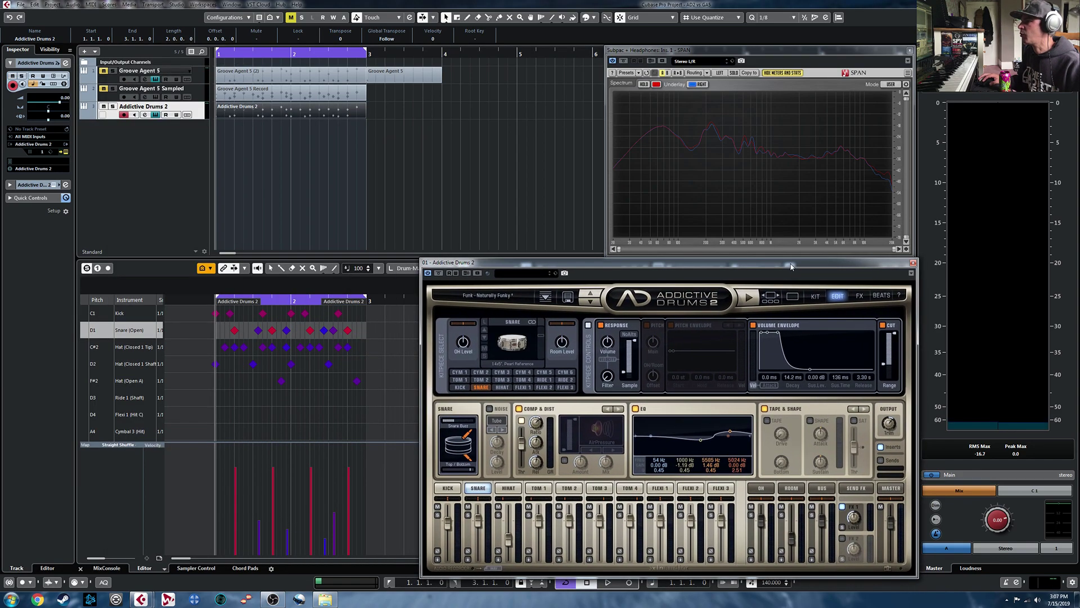
# Solo the snare lane of the Addictive Drums 2 part and audition it in the loop.
pyautogui.click(97, 268)
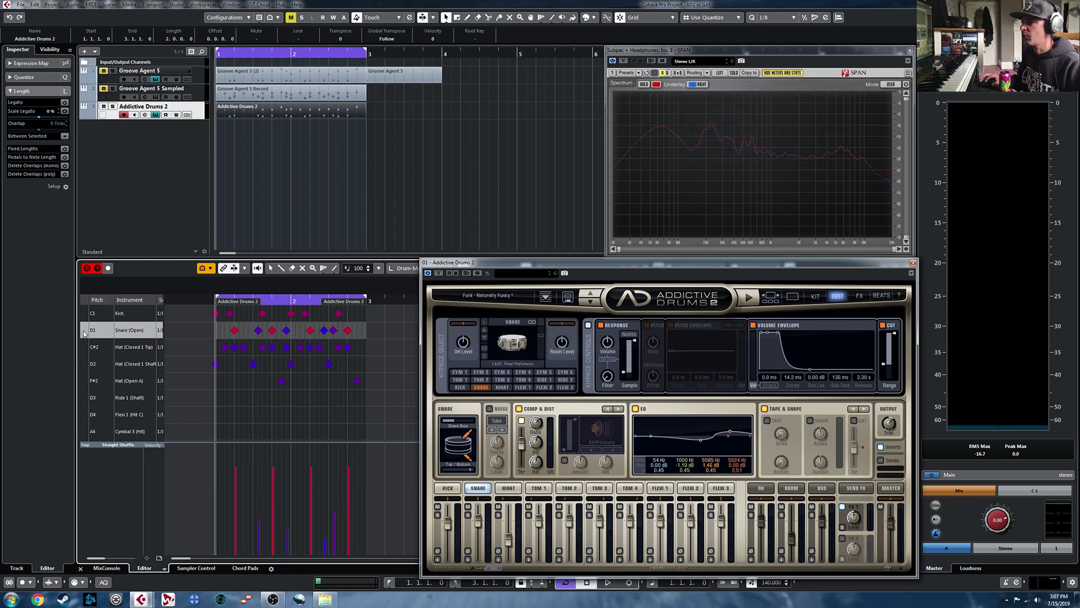
pyautogui.press('space')
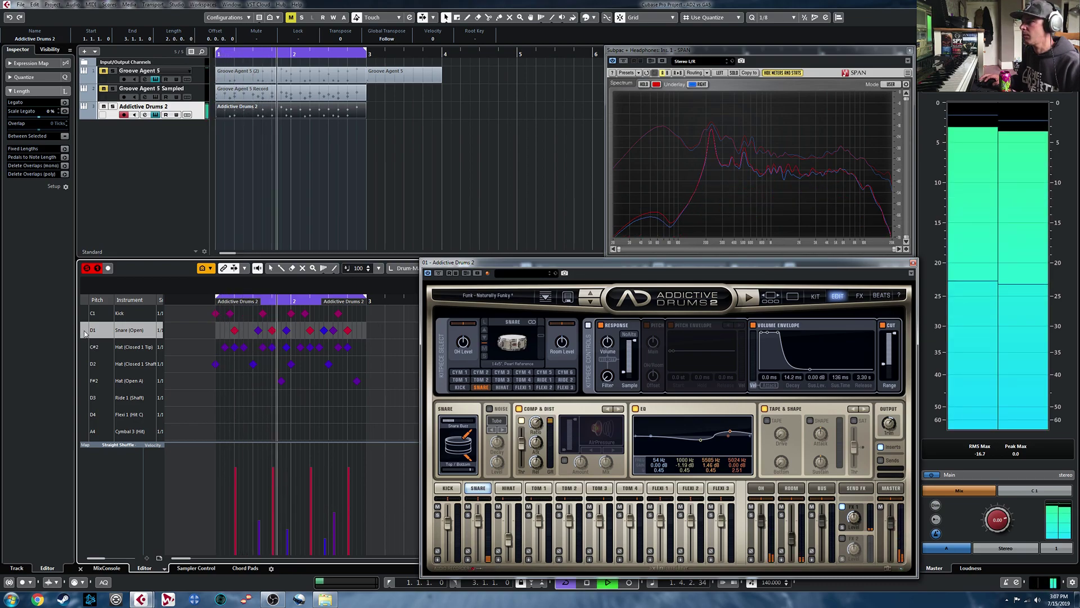
pyautogui.press('space')
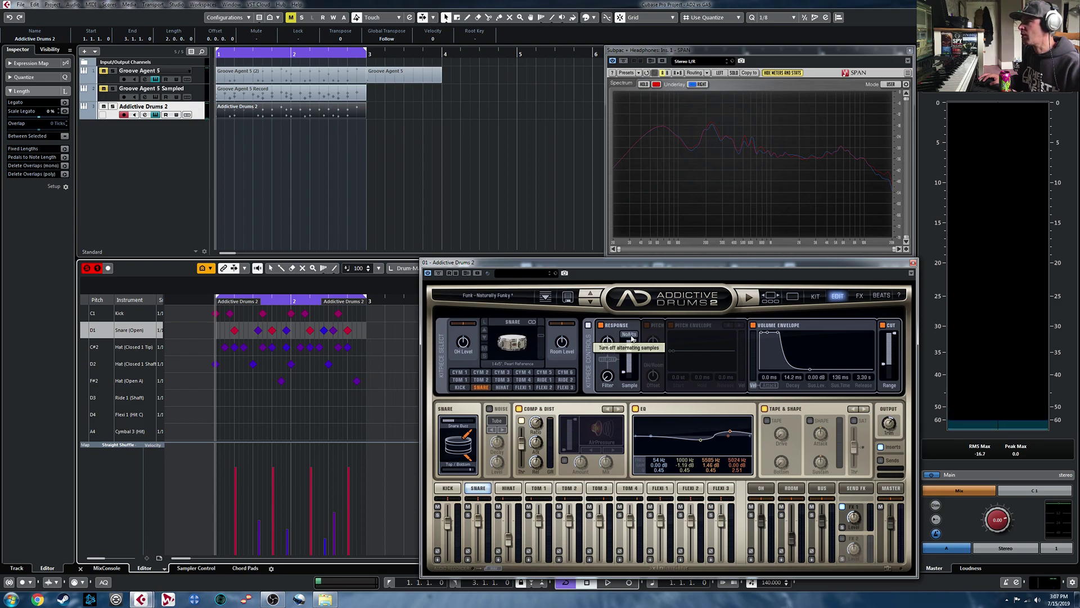
# Turn off alternating samples for the Addictive Drums 2 snare and audition the soloed hits.
pyautogui.click(630, 335)
pyautogui.press('space')
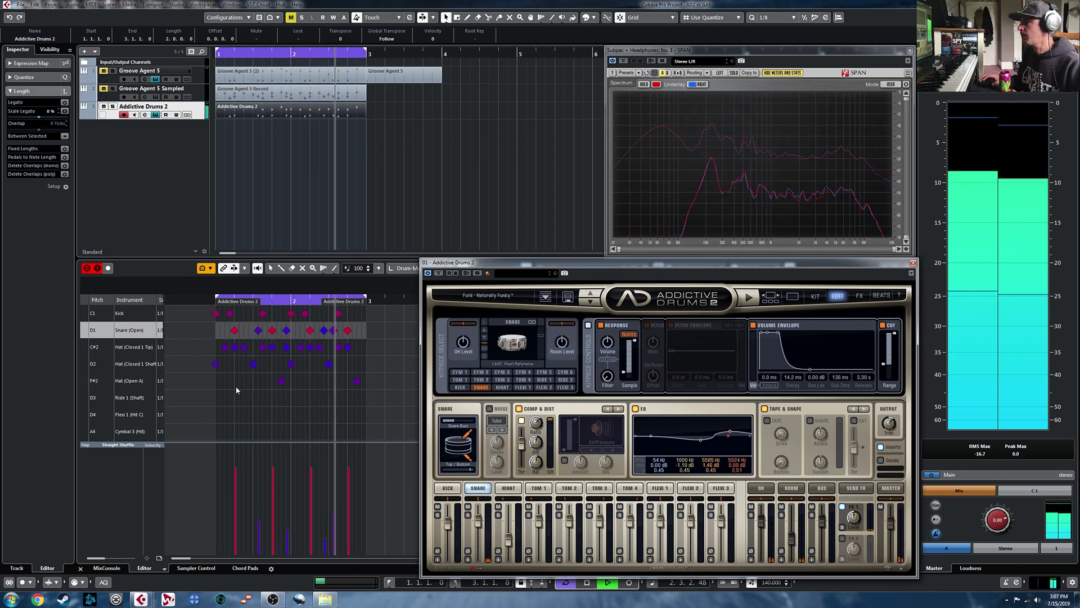
pyautogui.press('space')
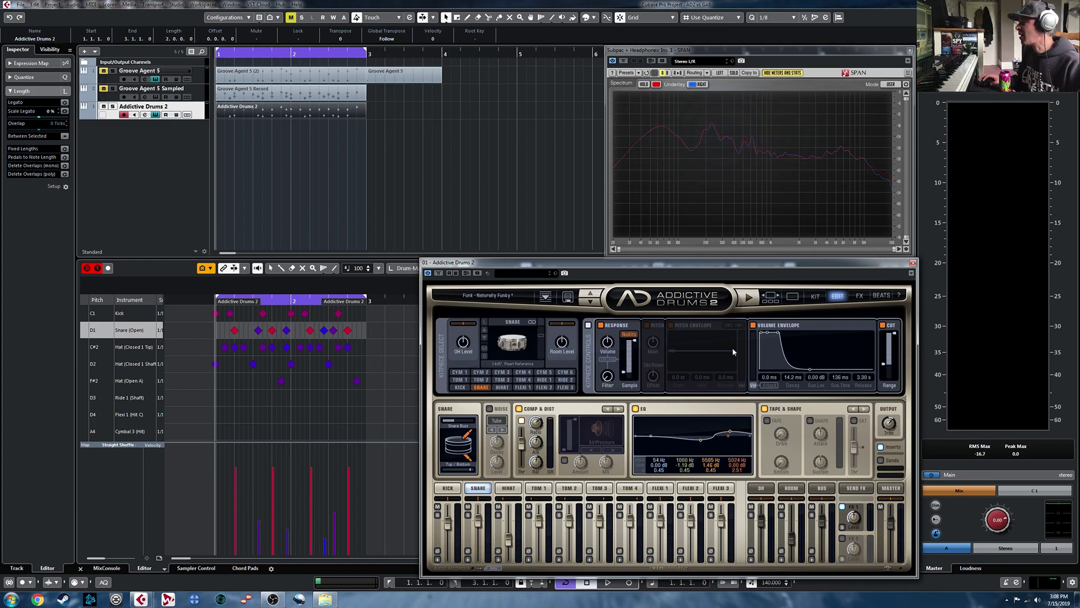
# Enable the snare's pitch envelope section, switch it to Tone Designer and shape it to 291 ms decay and -74 % end while auditioning.
pyautogui.click(670, 326)
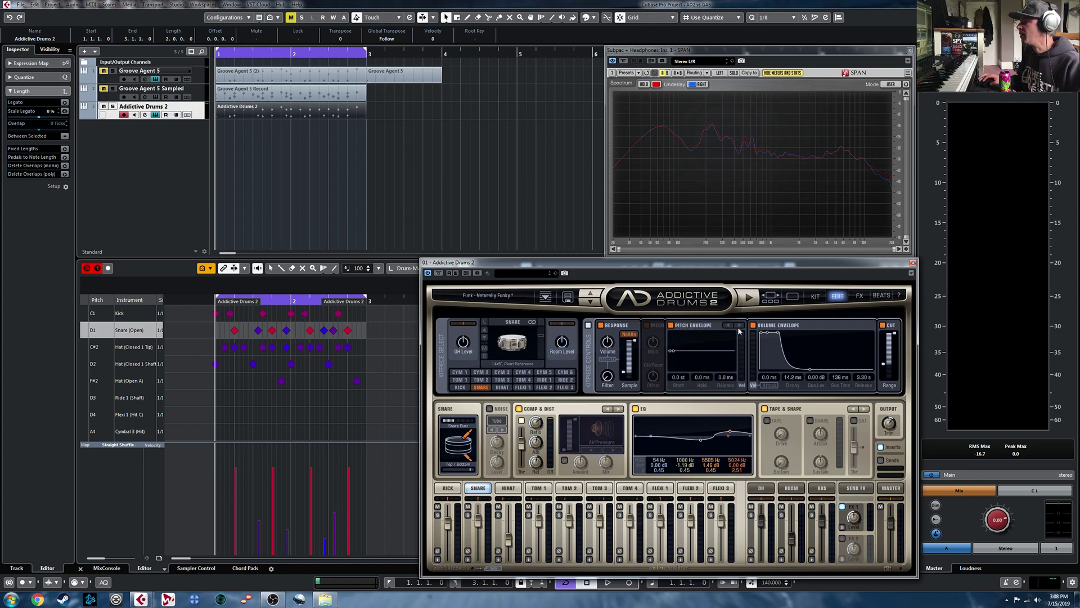
pyautogui.click(741, 326)
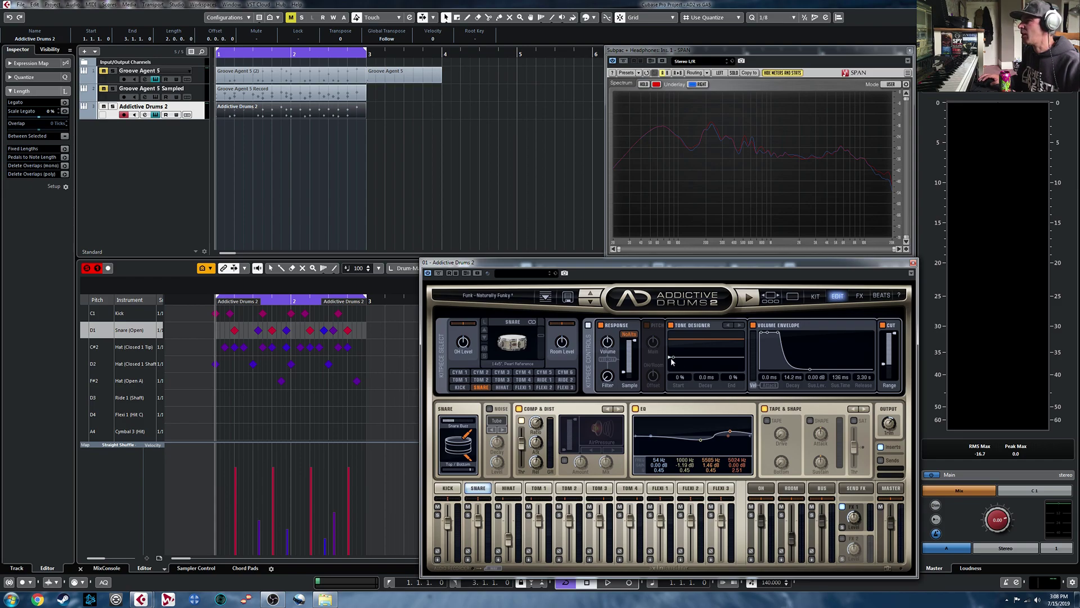
pyautogui.press('space')
pyautogui.moveTo(671, 358); pyautogui.dragTo(697, 372)
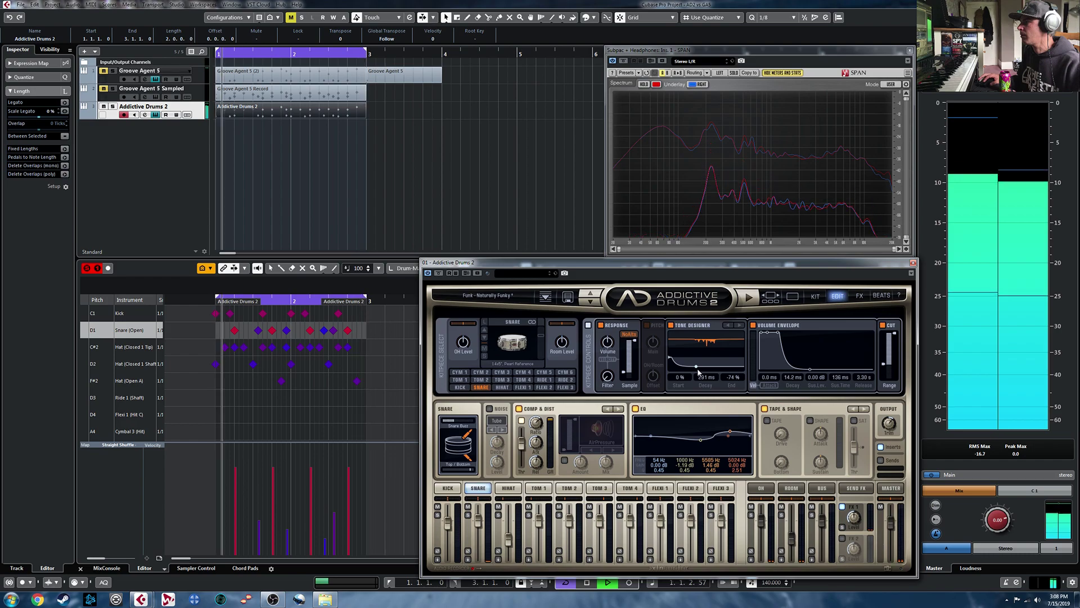
pyautogui.press('space')
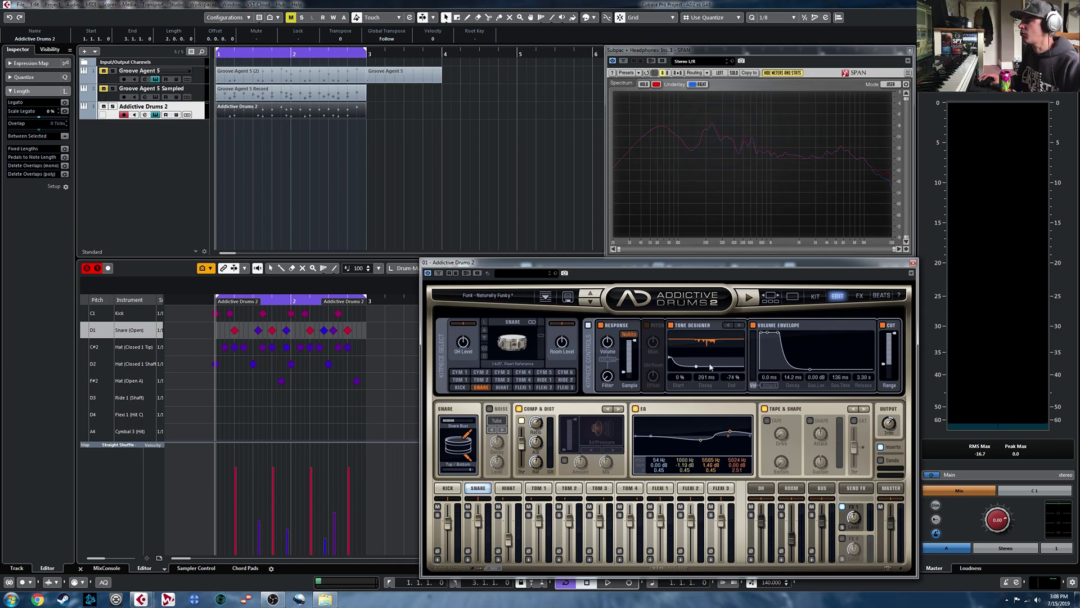
pyautogui.press('space')
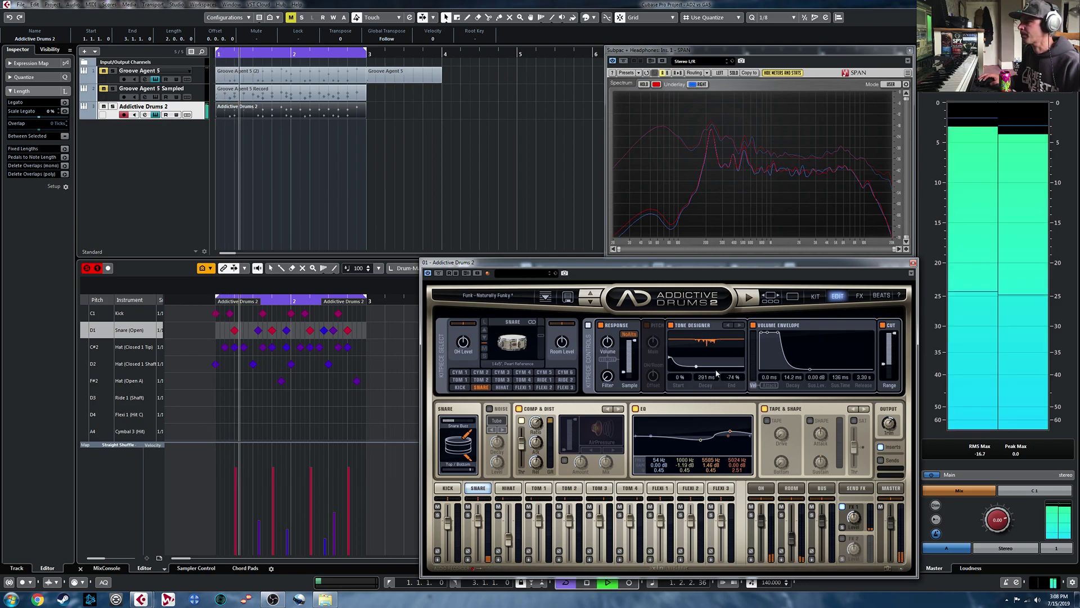
pyautogui.press('space')
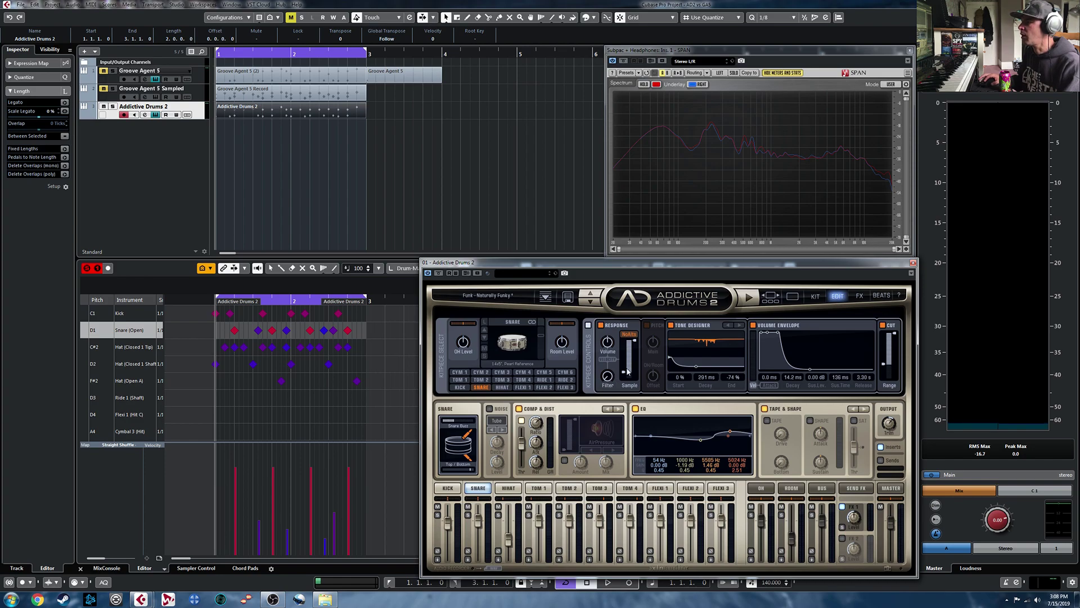
# Try a higher Sample setting in the snare's Response section, lower it again and play the loop.
pyautogui.moveTo(623, 374); pyautogui.dragTo(625, 363)
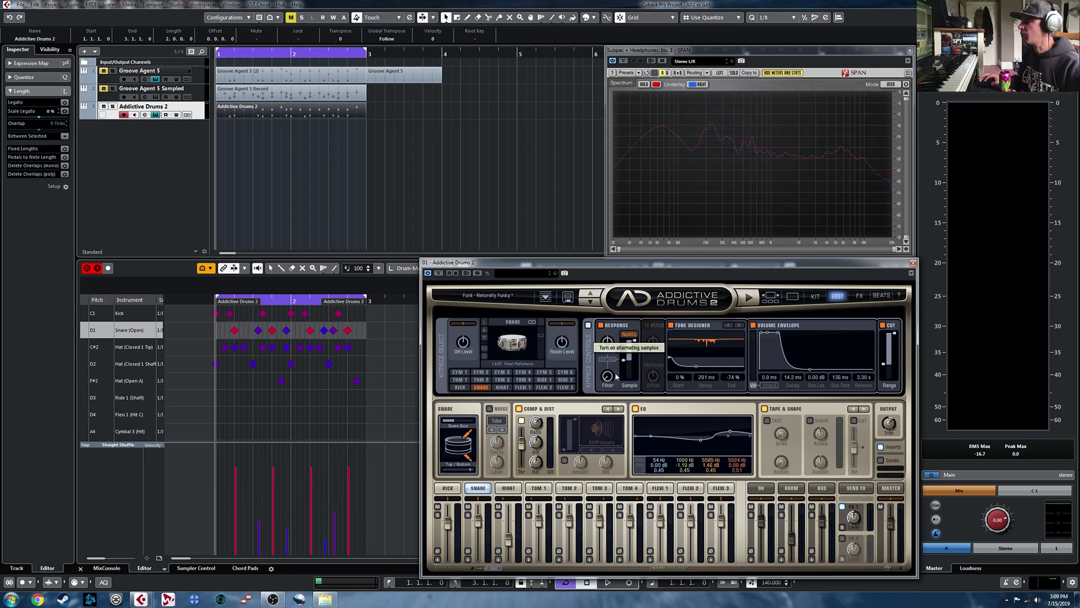
pyautogui.moveTo(625, 360)
pyautogui.mouseDown()
pyautogui.moveTo(624, 375)
pyautogui.moveTo(626, 352)
pyautogui.moveTo(627, 371)
pyautogui.mouseUp()
pyautogui.press('space')
pyautogui.press('space')
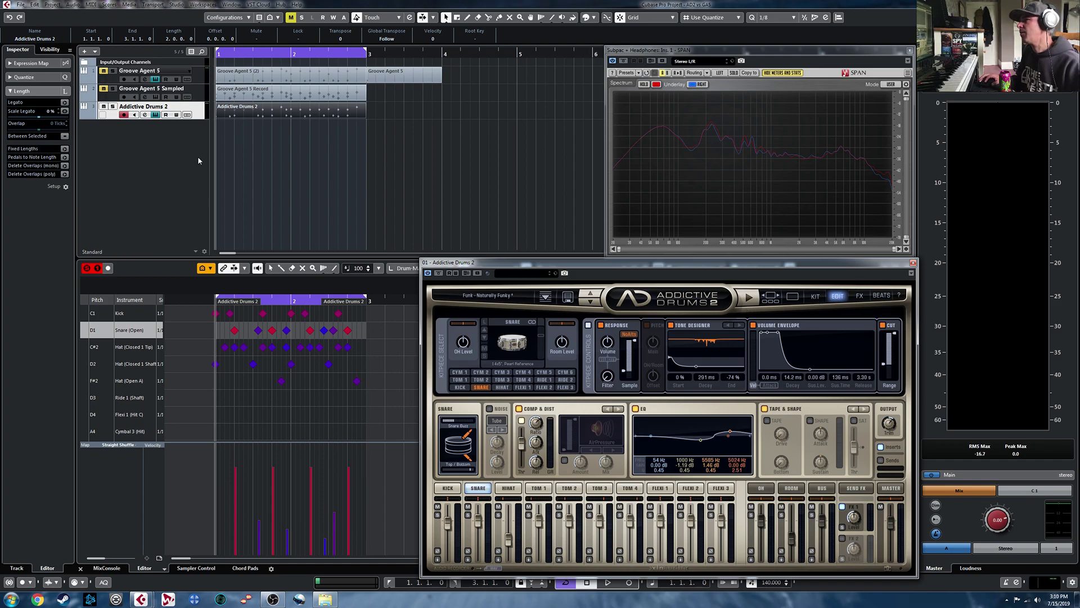
# Open the Addictive Drums 2 kit preset gallery and preview the Funk presets Thumpy Funk Roomy and Big Room.
pyautogui.click(196, 138)
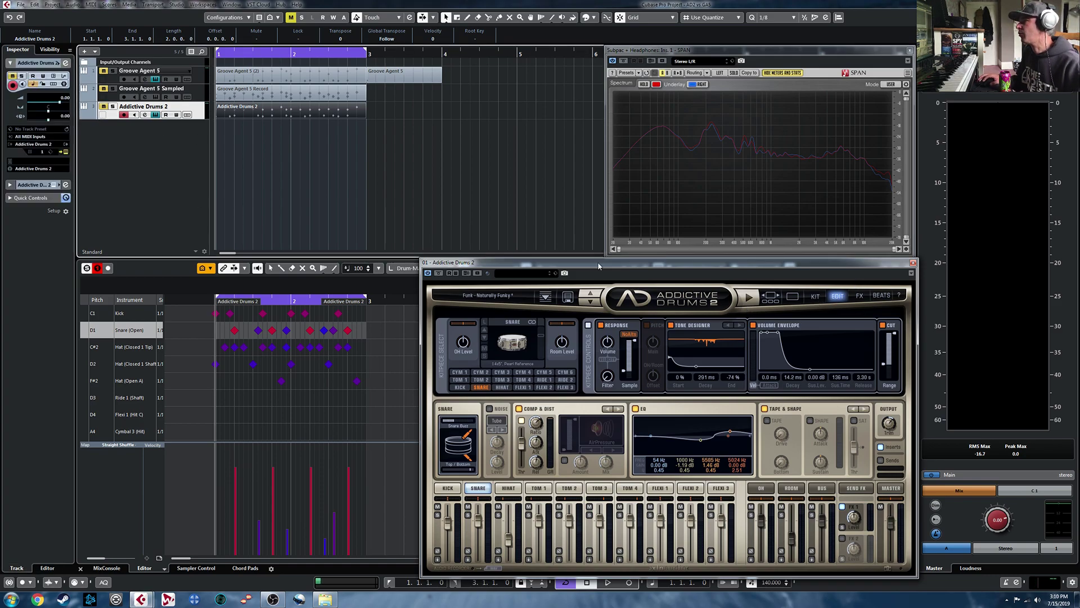
pyautogui.click(792, 296)
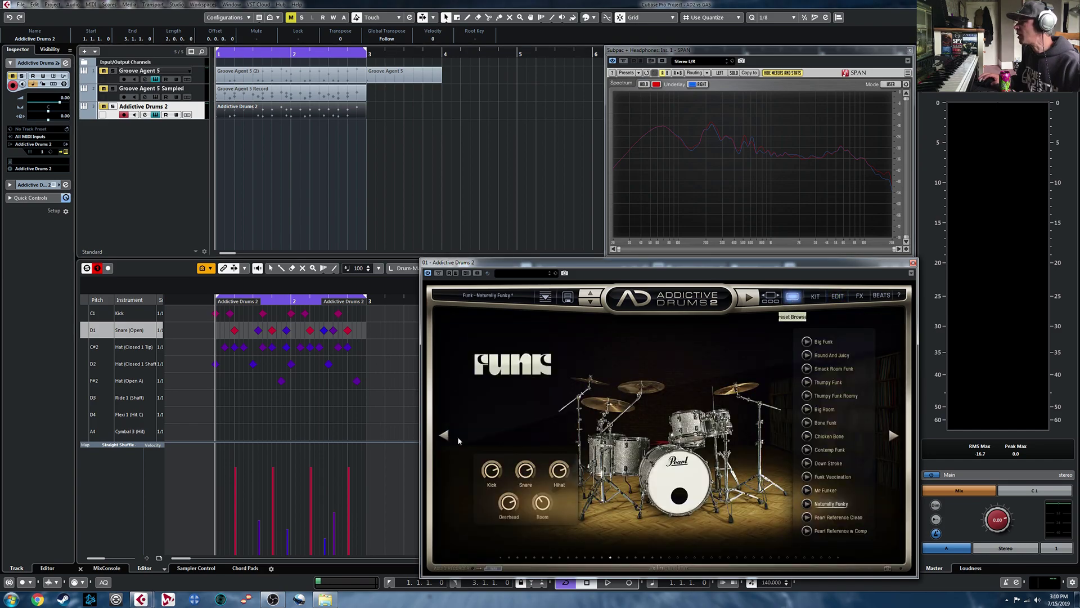
pyautogui.click(808, 397)
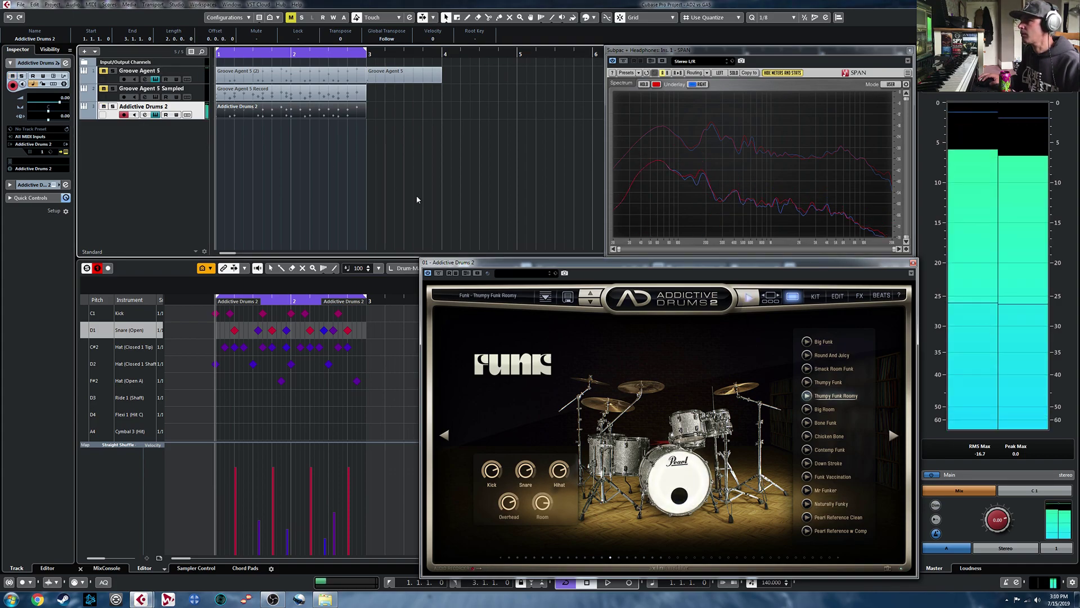
pyautogui.click(807, 412)
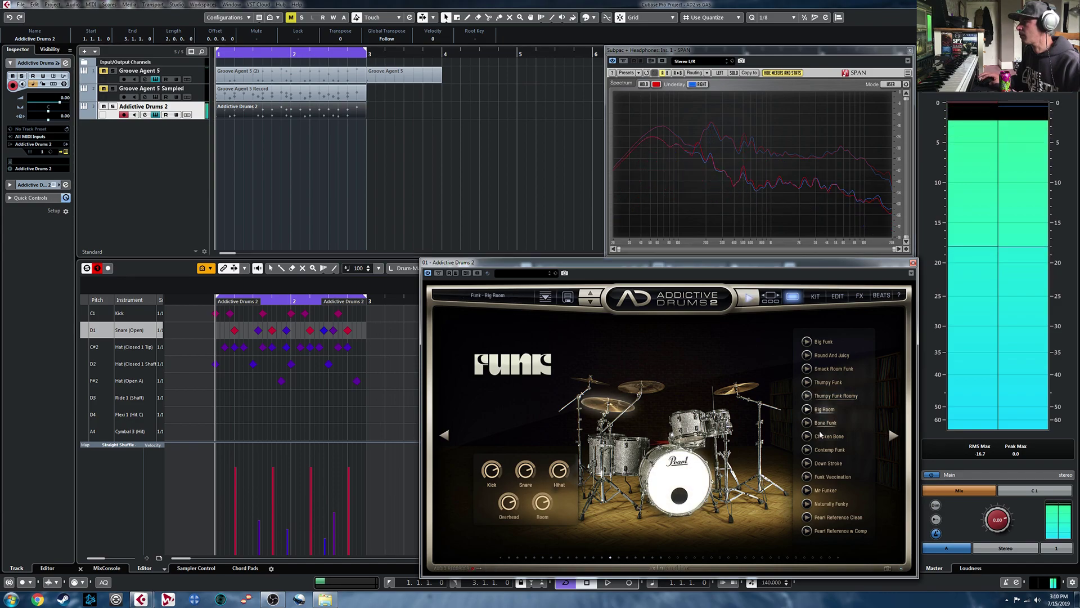
pyautogui.click(807, 410)
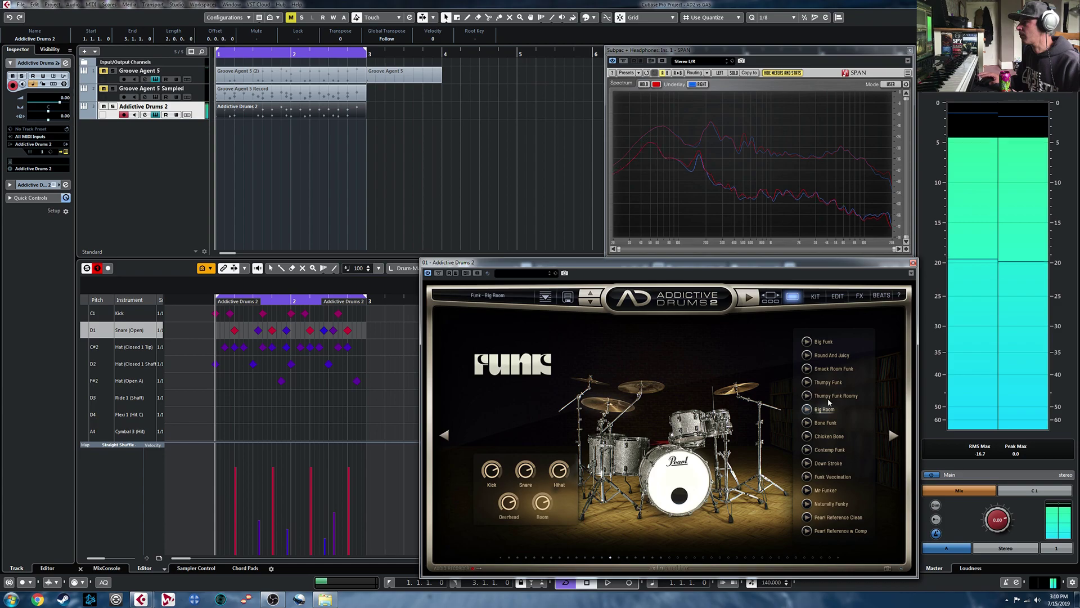
# Browse backward through the kit galleries from Funk to Studio Prog.
pyautogui.click(444, 435)
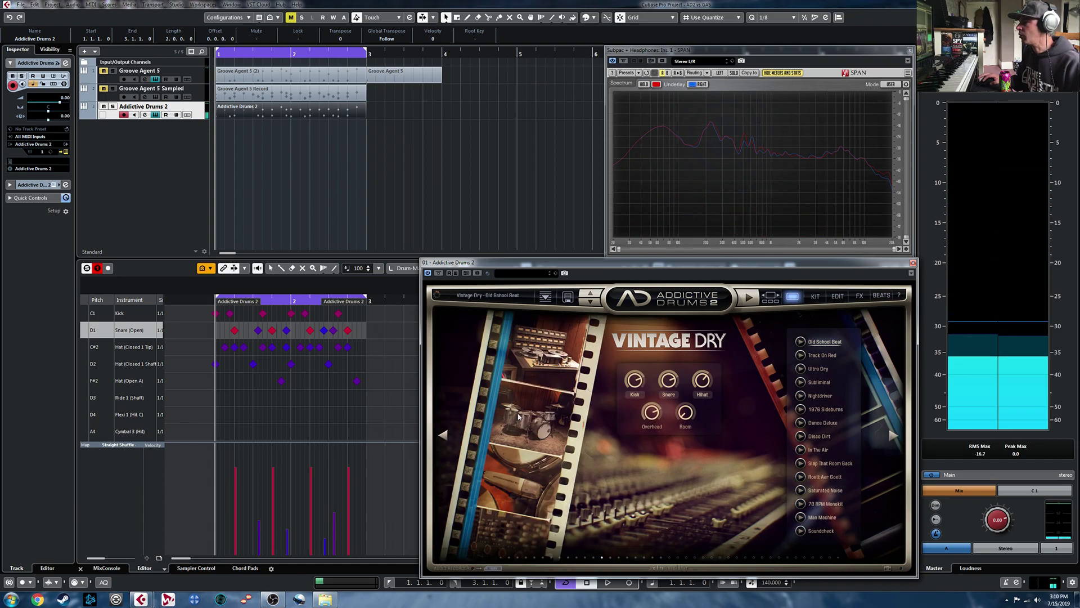
pyautogui.click(444, 434)
pyautogui.click(444, 435)
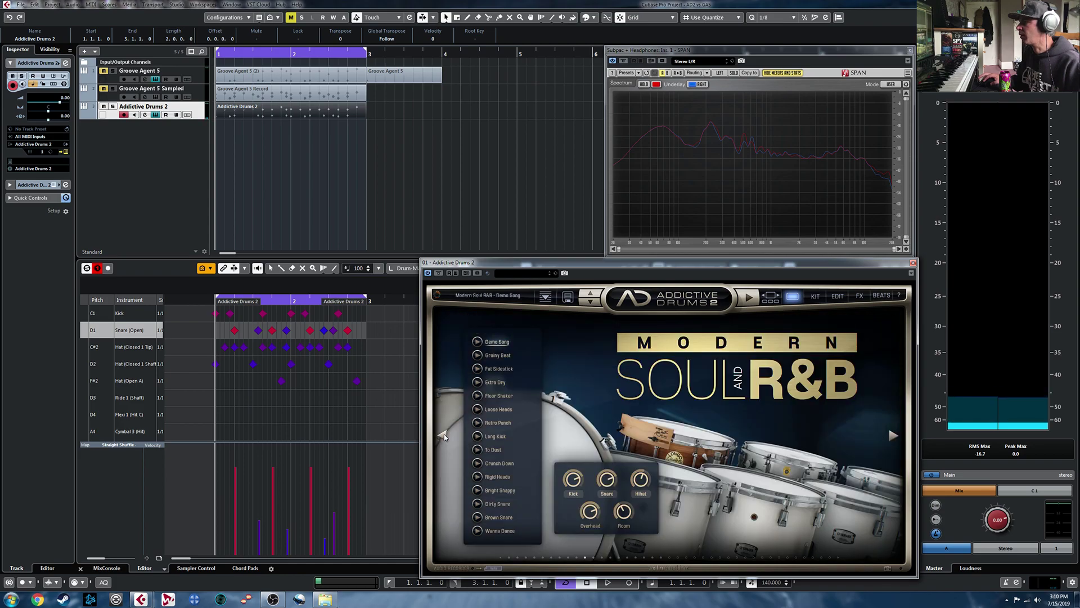
pyautogui.click(443, 436)
pyautogui.click(444, 435)
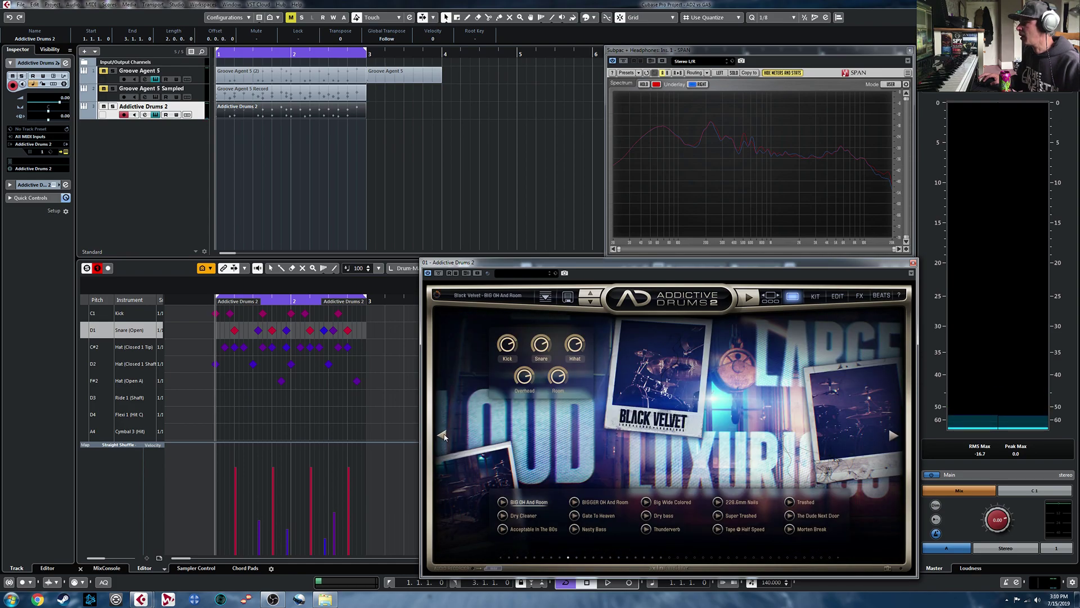
pyautogui.click(444, 436)
pyautogui.click(443, 435)
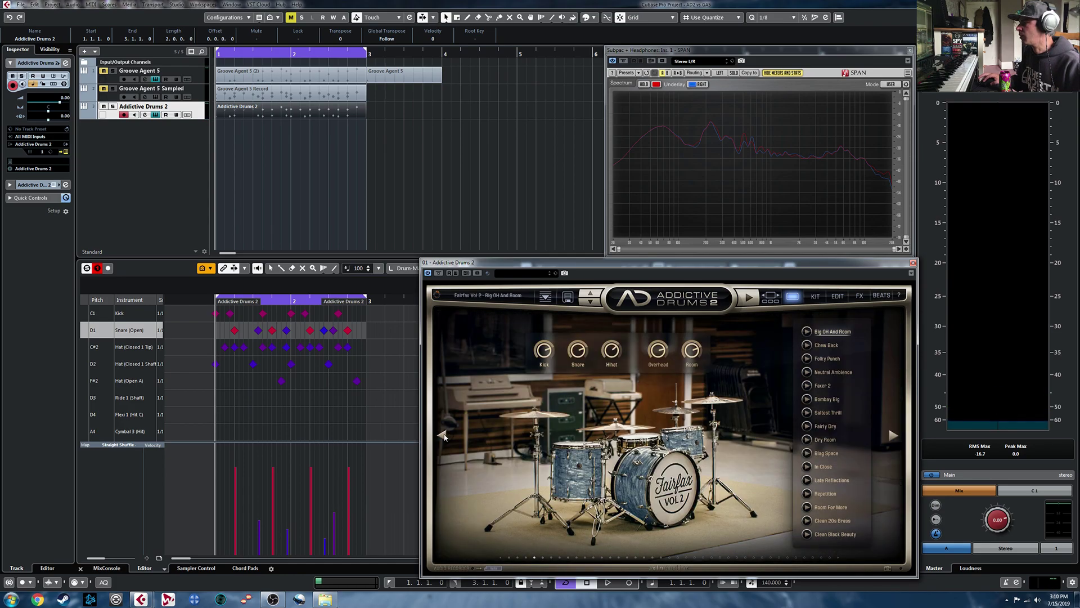
pyautogui.click(444, 435)
pyautogui.click(444, 436)
pyautogui.click(444, 436)
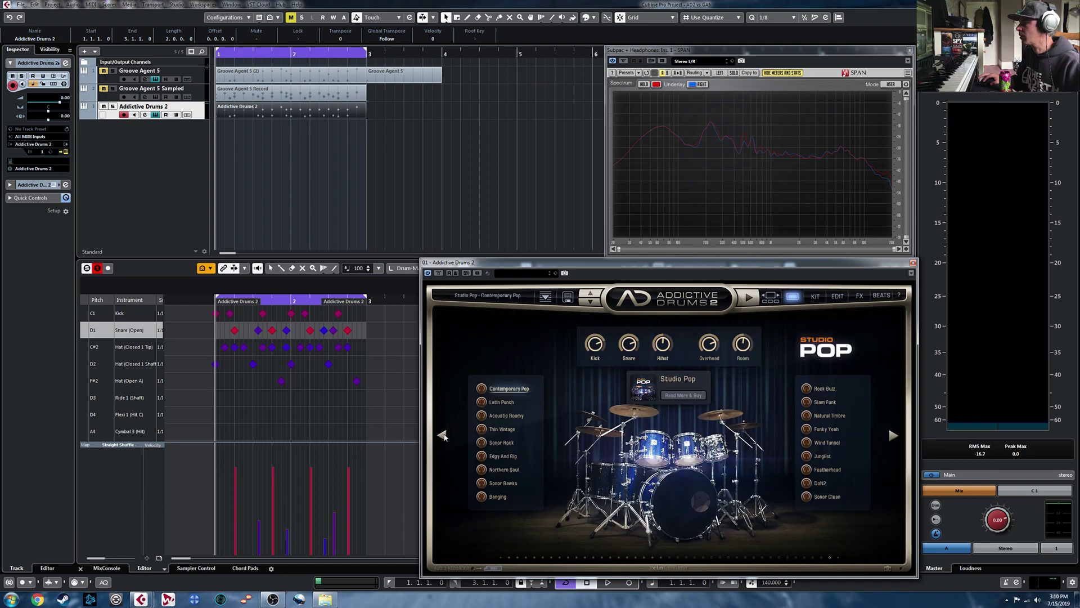
pyautogui.click(444, 436)
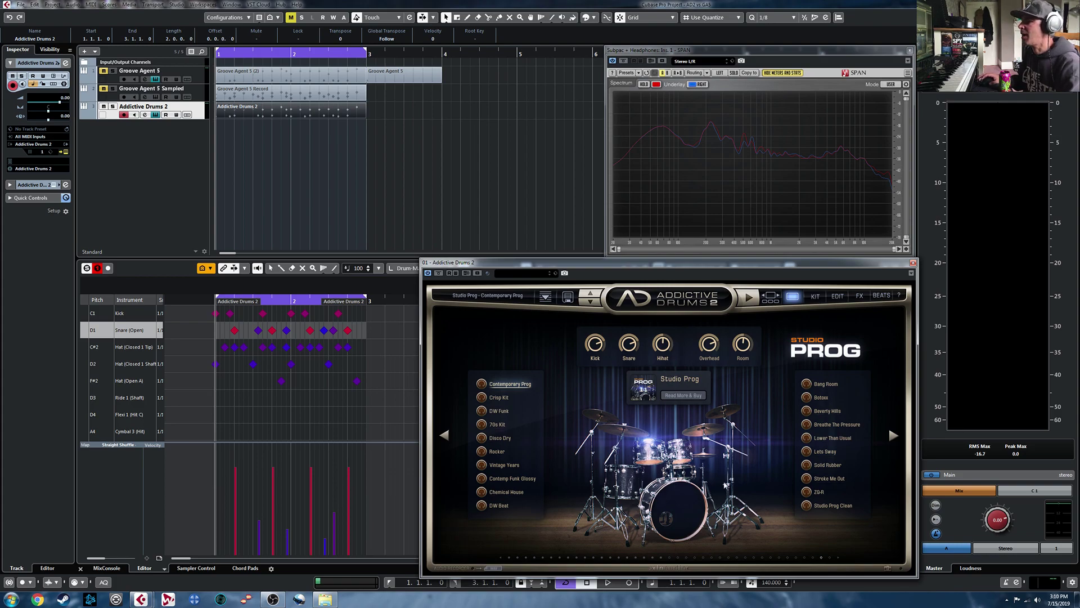
# Preview the Studio Prog presets Disco Dry, 70s Kit, Bang Room, Beverly Hills, Breathe The Pressure and Lets Sway.
pyautogui.click(482, 438)
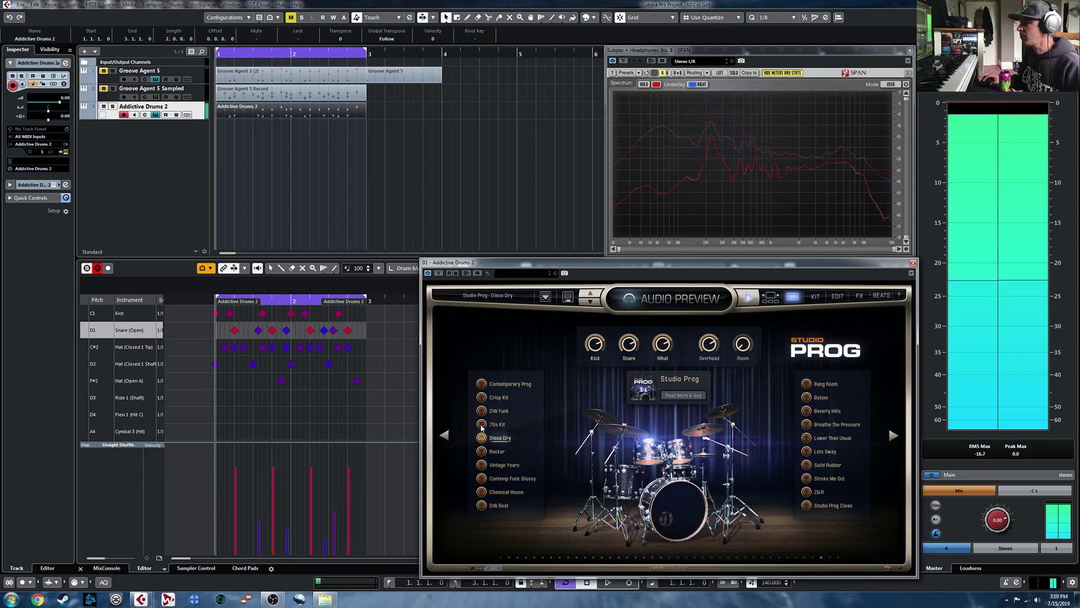
pyautogui.click(482, 425)
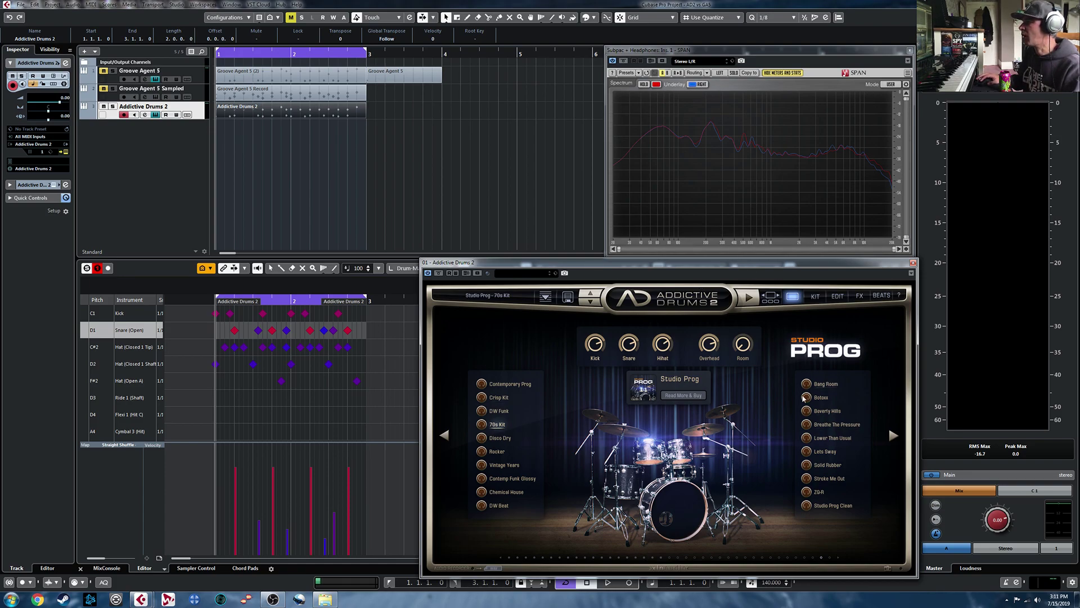
pyautogui.click(806, 383)
pyautogui.click(806, 411)
pyautogui.click(806, 428)
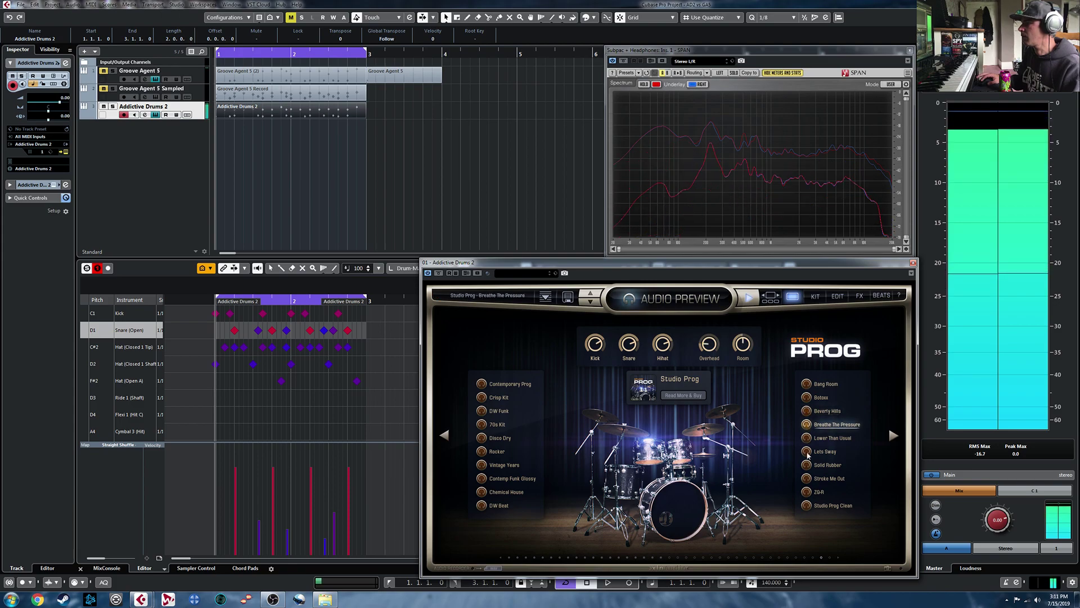
pyautogui.click(807, 453)
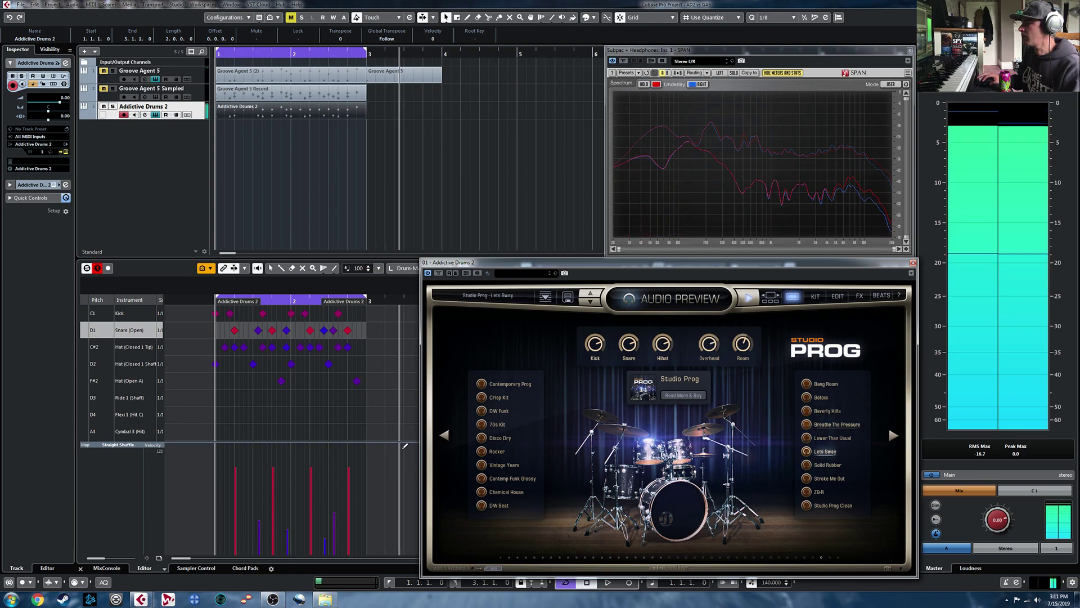
# Preview the Studio Prog preset Vintage Years.
pyautogui.click(482, 440)
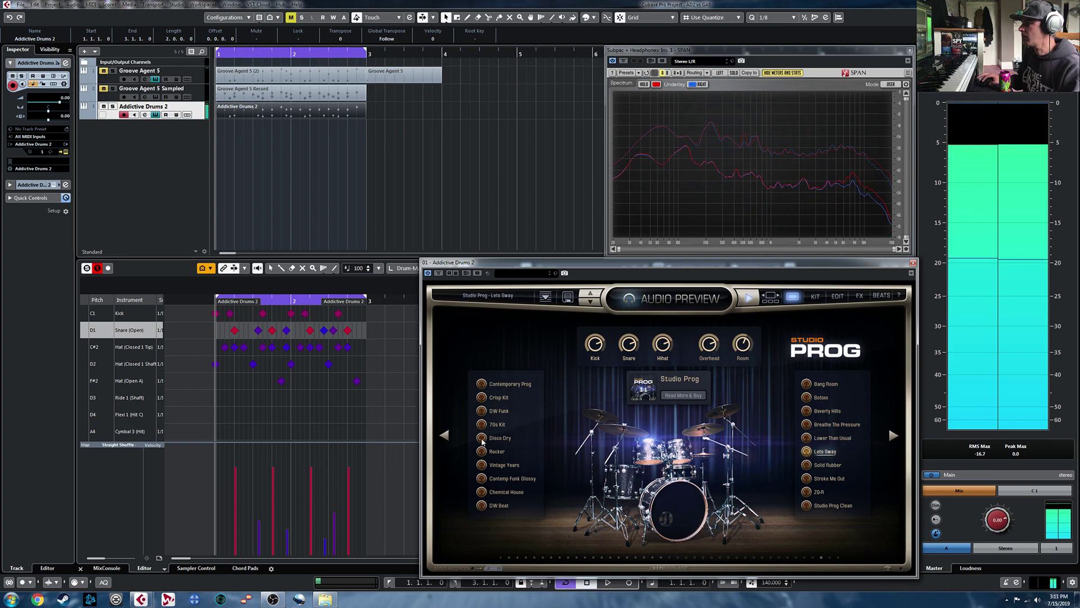
pyautogui.click(481, 465)
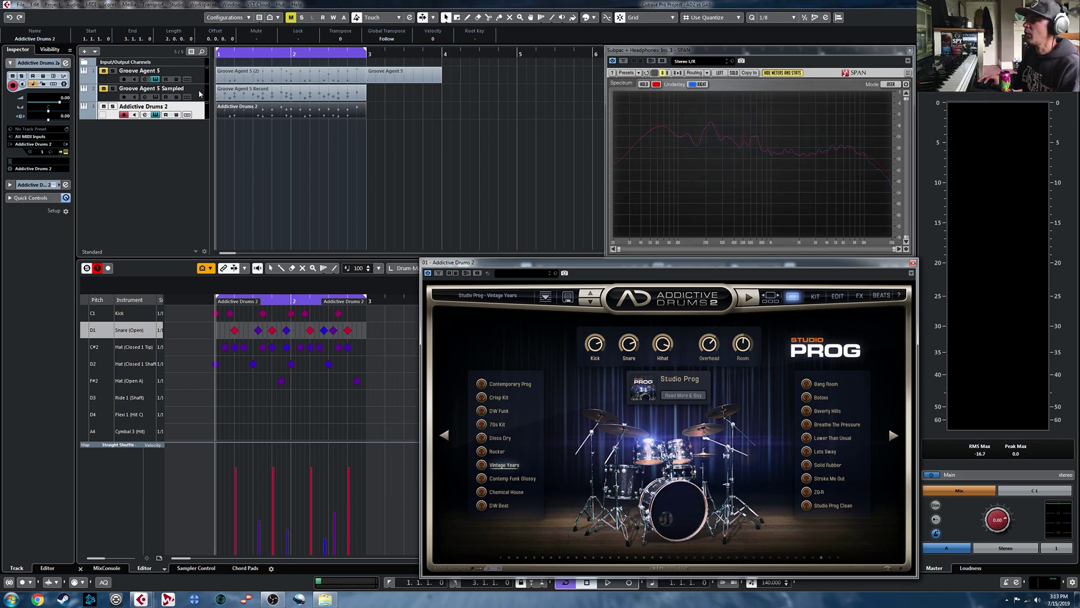
# Unmute the Groove Agent 5 Sampled track, open its instrument and show the recorder for the empty G#1 pad.
pyautogui.click(169, 93)
pyautogui.click(103, 89)
pyautogui.click(146, 98)
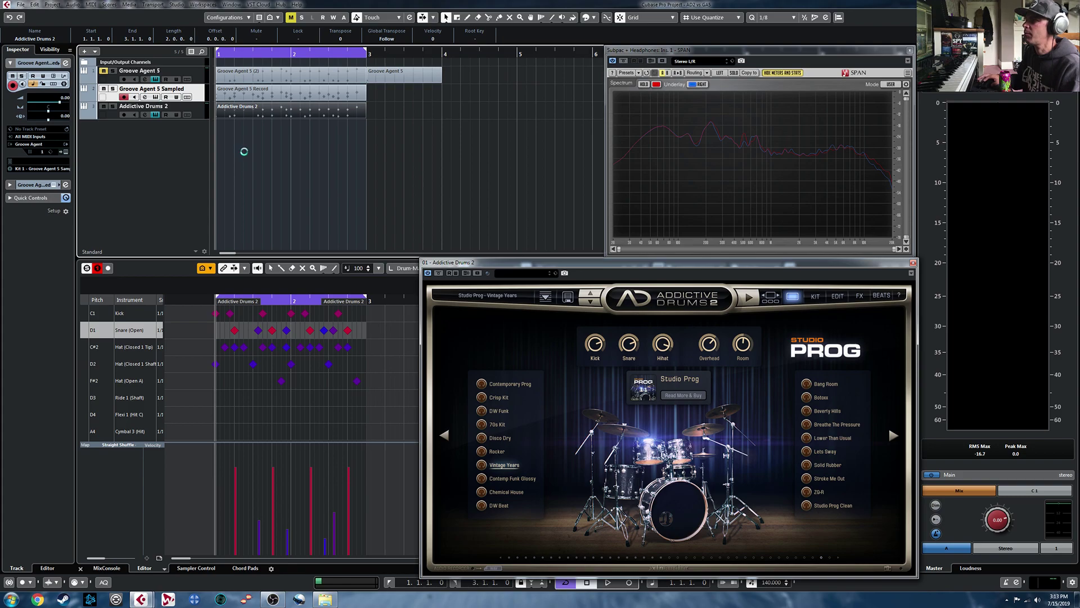
pyautogui.click(504, 458)
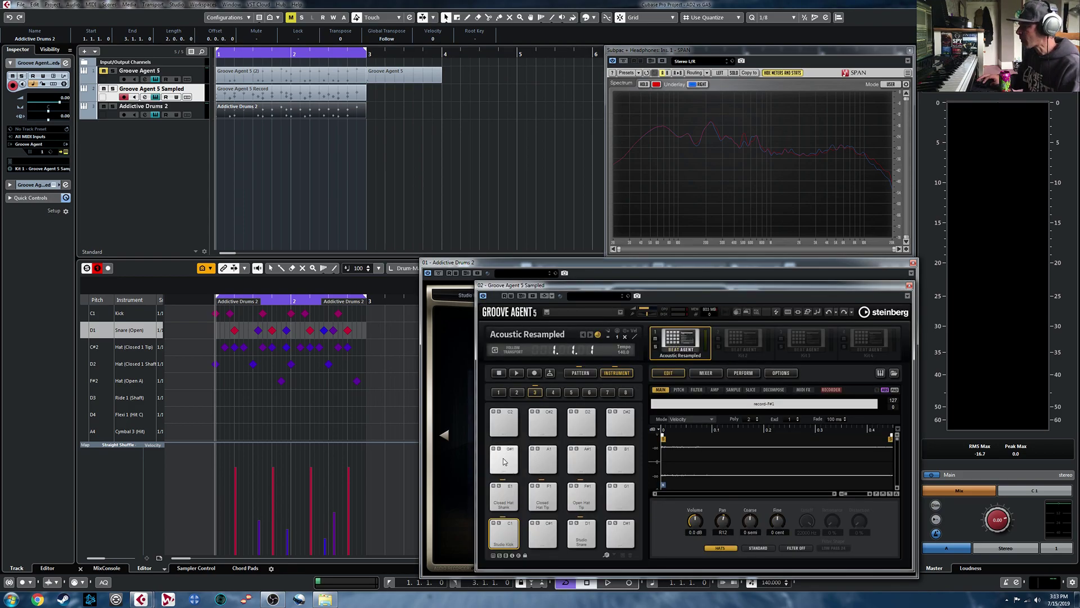
pyautogui.click(831, 389)
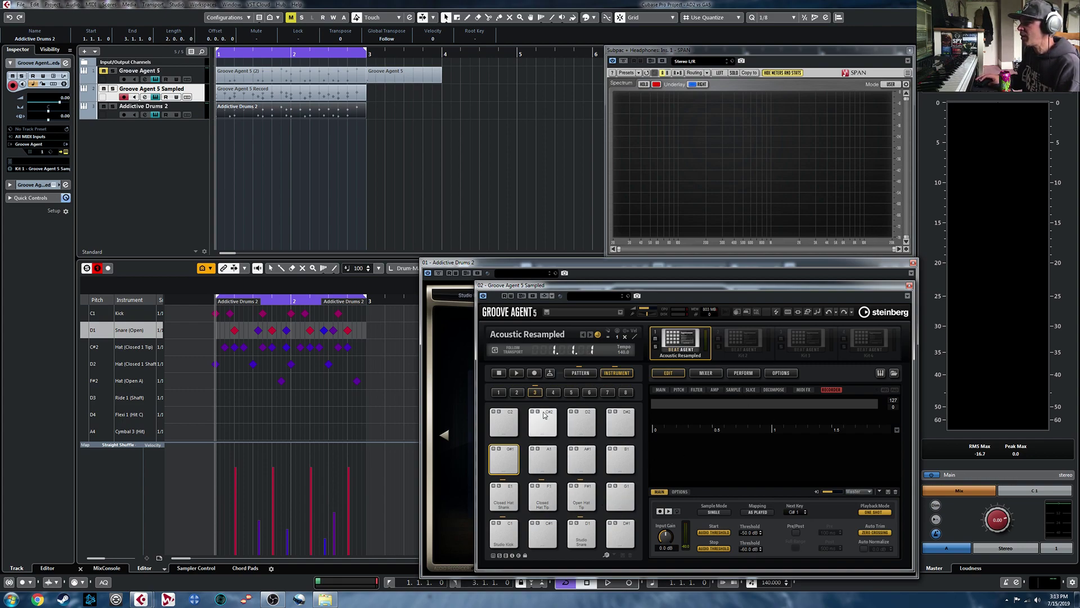
# Place the Addictive Drums 2 window beside Groove Agent 5 Sampled and preview the Studio Prog preset 70s Kit.
pyautogui.moveTo(525, 262); pyautogui.dragTo(98, 254)
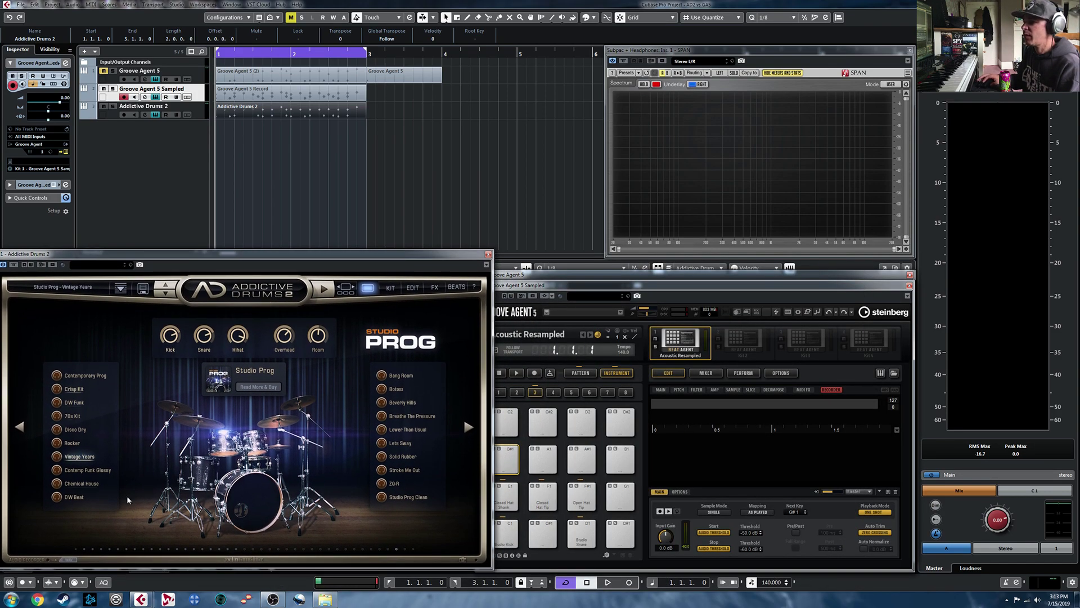
pyautogui.click(58, 417)
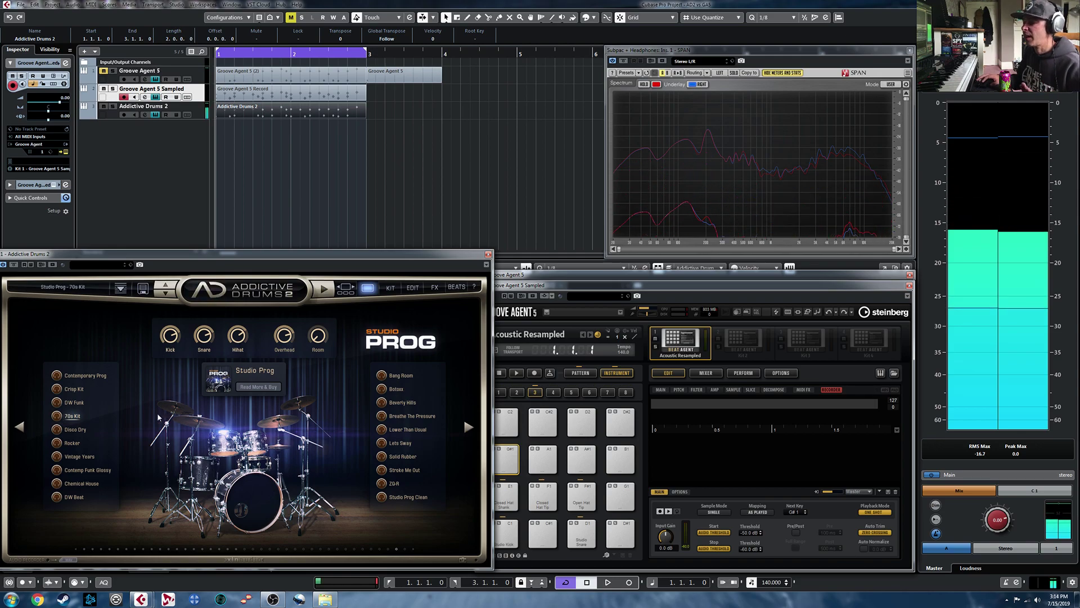
pyautogui.click(57, 416)
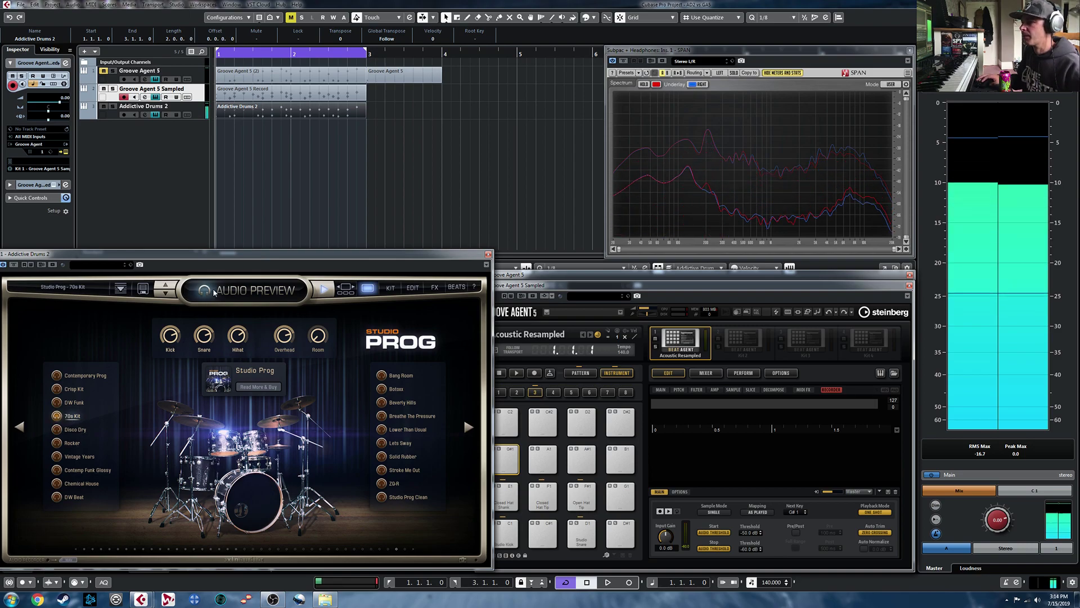
# Move the Addictive Drums 2 part to bar 3 and route its track to a new stereo group named rec out.
pyautogui.moveTo(293, 110); pyautogui.dragTo(443, 110)
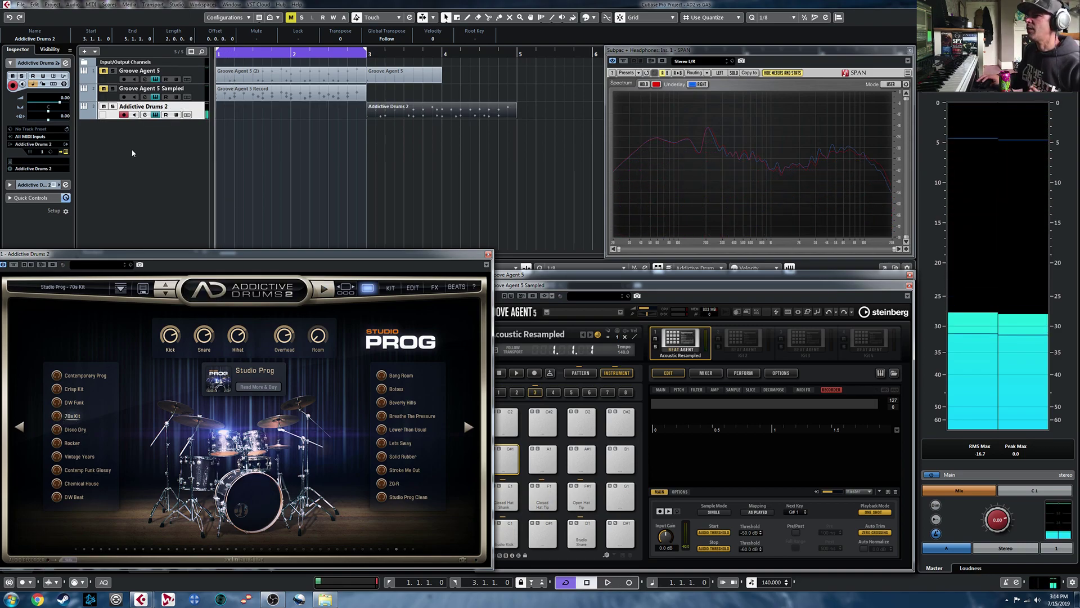
pyautogui.rightClick(140, 139)
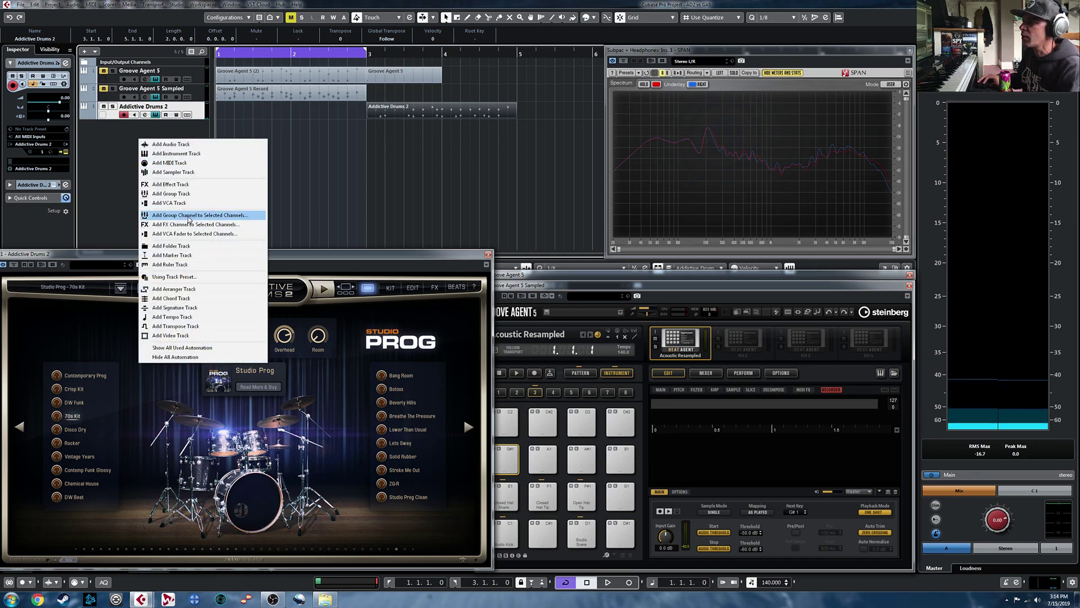
pyautogui.click(189, 218)
pyautogui.write('rec')
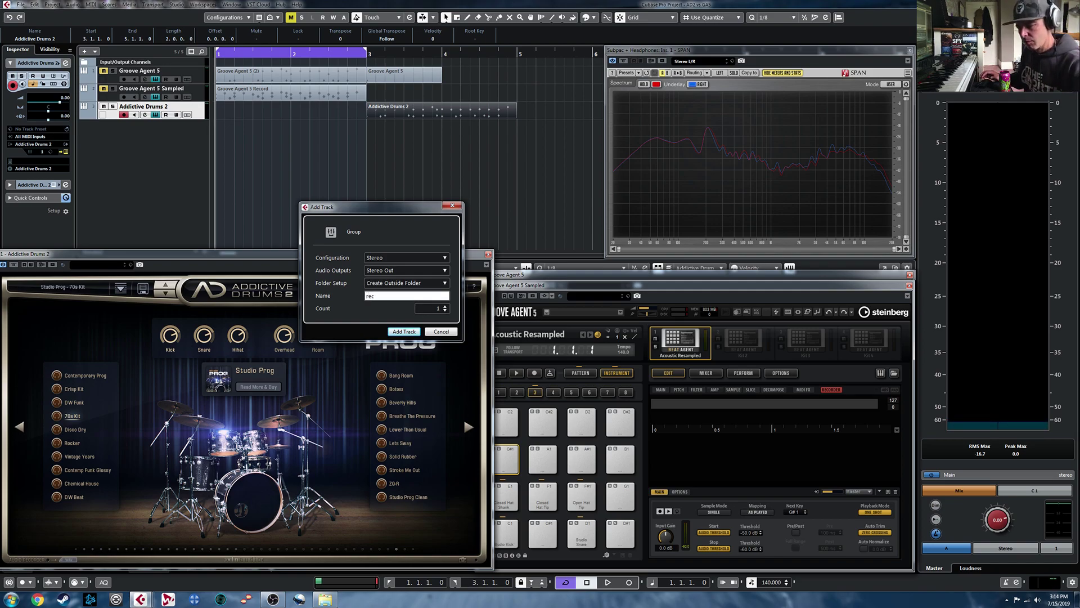
pyautogui.write(' out')
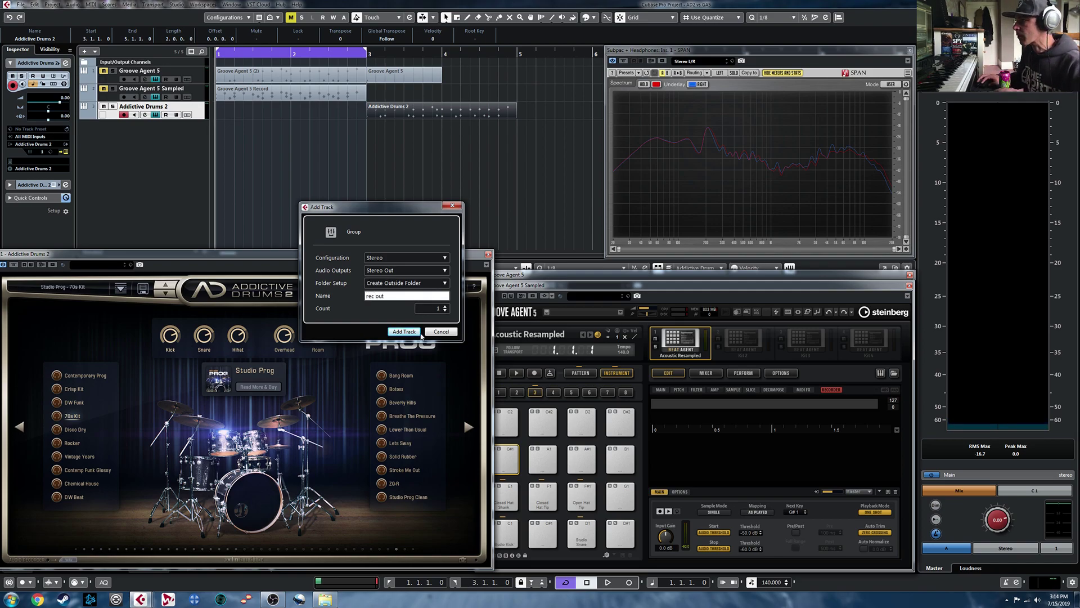
pyautogui.click(419, 334)
# Add a stereo audio track named rec in and set its input to the rec out group.
pyautogui.rightClick(146, 163)
pyautogui.click(169, 166)
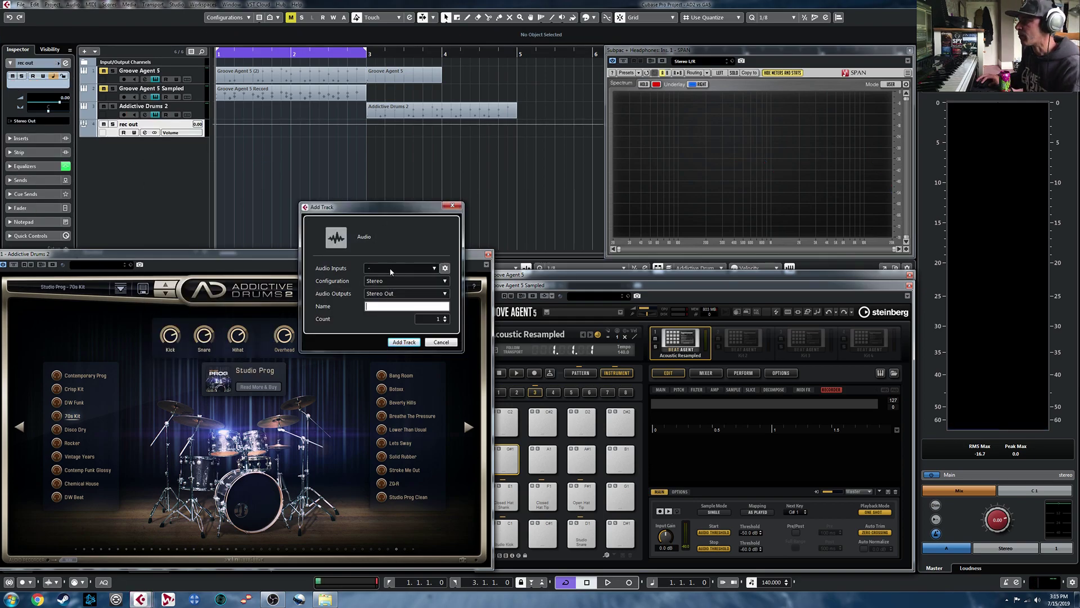
pyautogui.write('rec')
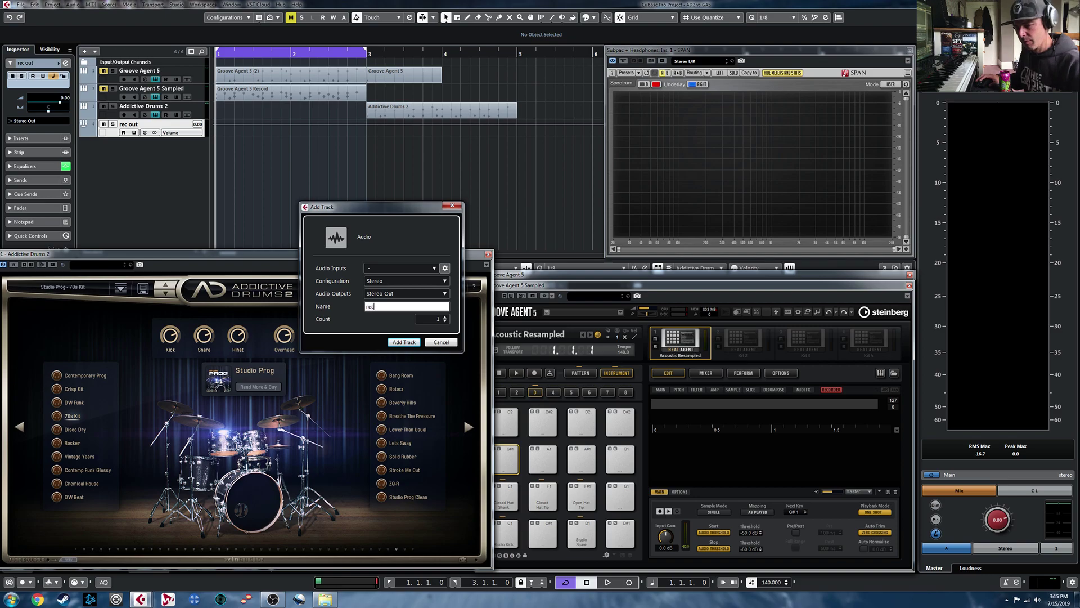
pyautogui.write(' in')
pyautogui.click(398, 341)
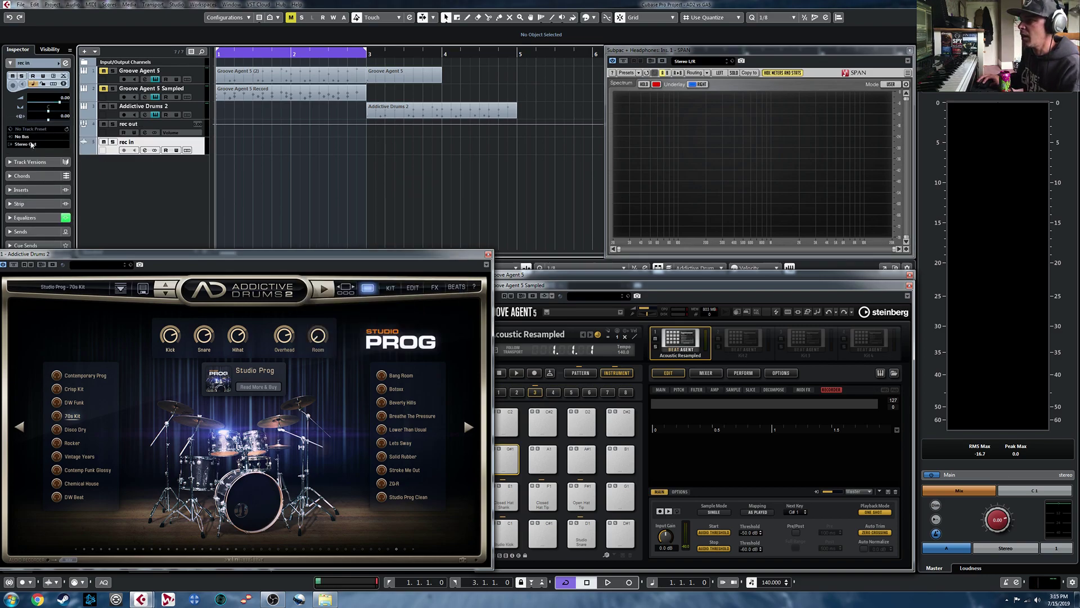
pyautogui.click(30, 137)
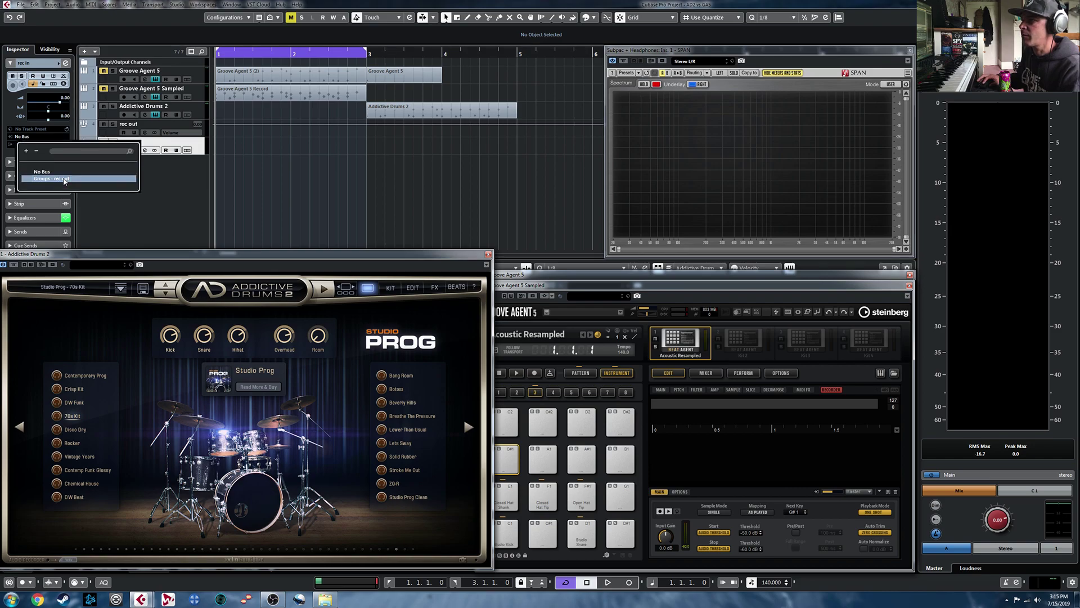
pyautogui.click(59, 179)
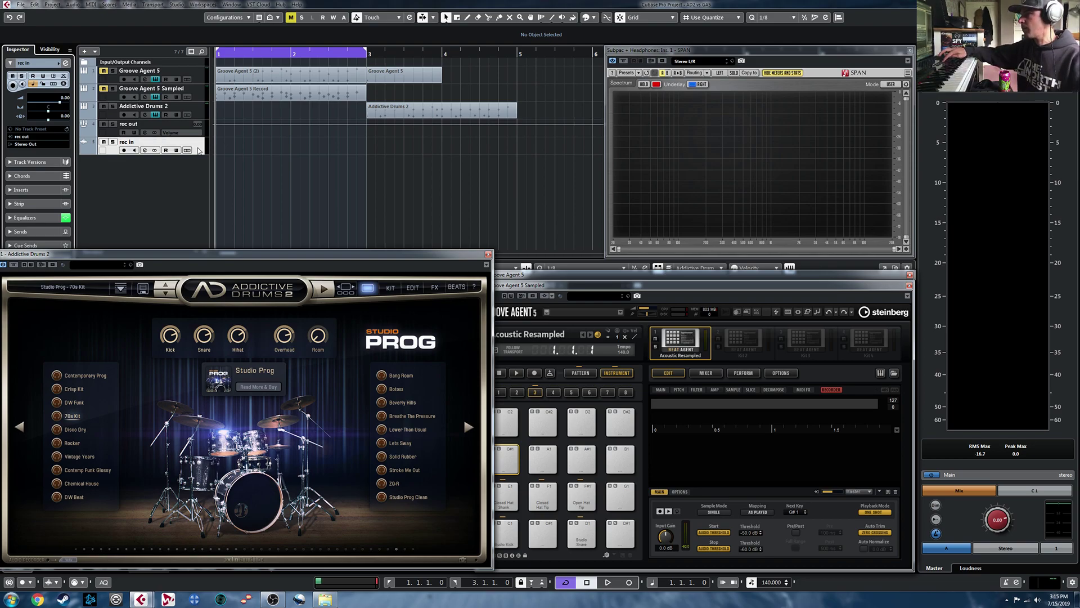
# Turn off cycle playback, arm the rec in track and record the 70s Kit audio preview onto it.
pyautogui.press('space')
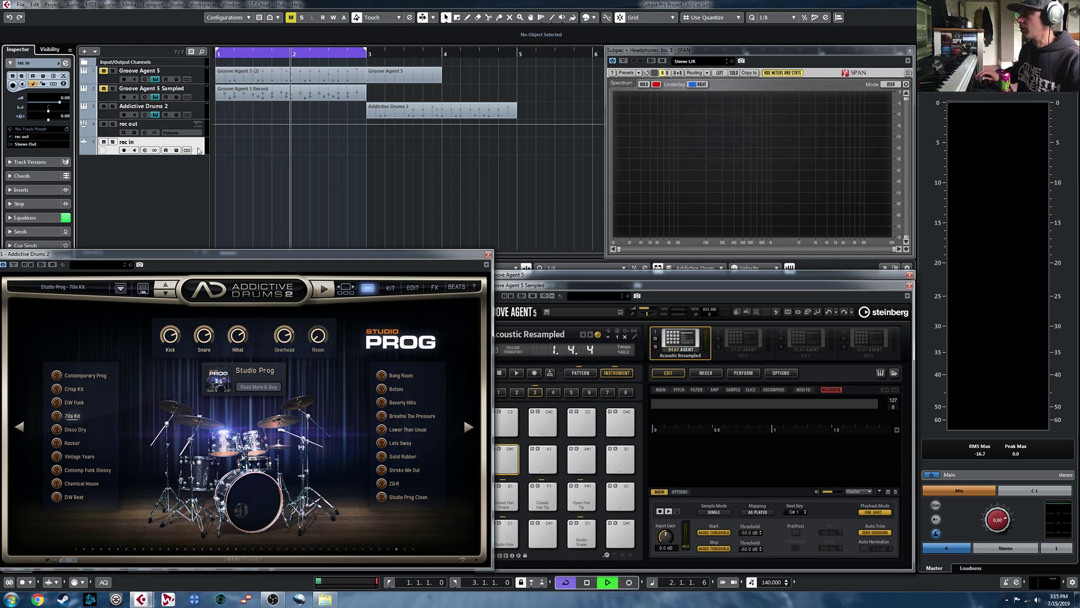
pyautogui.press('space')
pyautogui.press('KP_Divide')
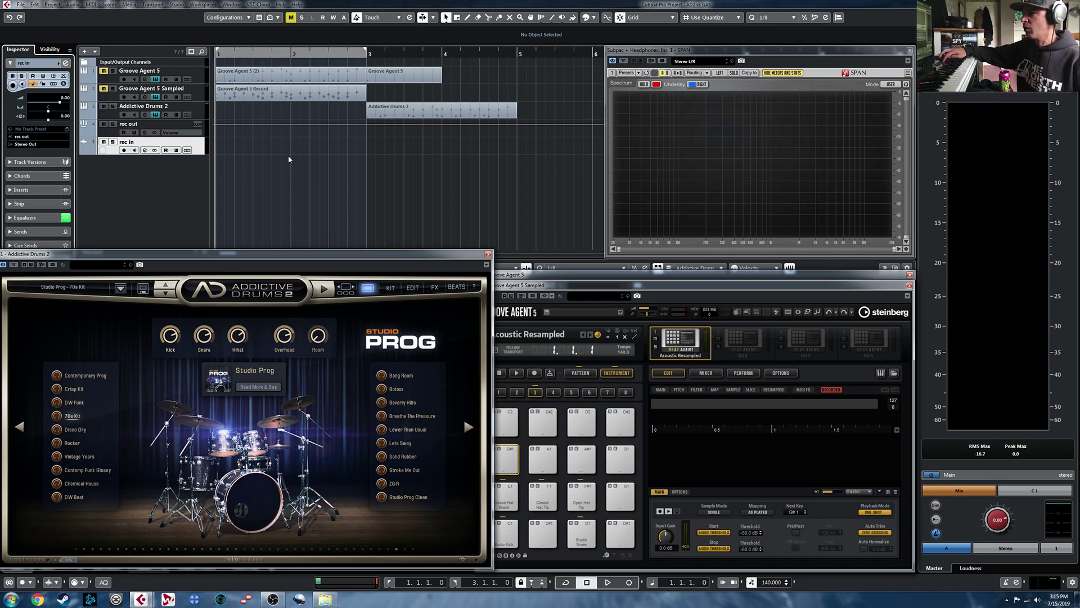
pyautogui.press('KP_Multiply')
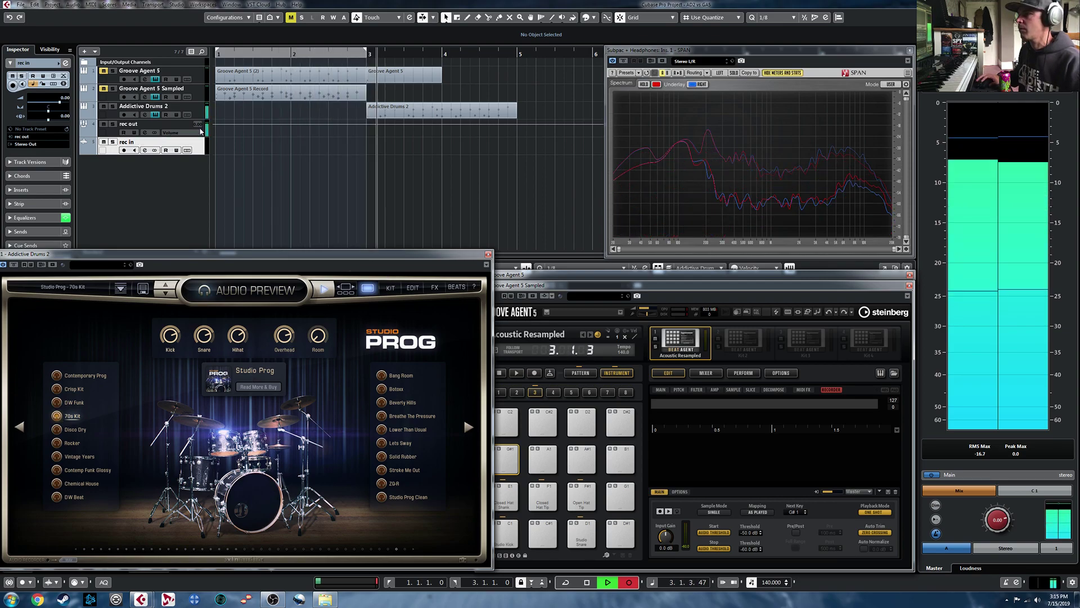
pyautogui.click(124, 150)
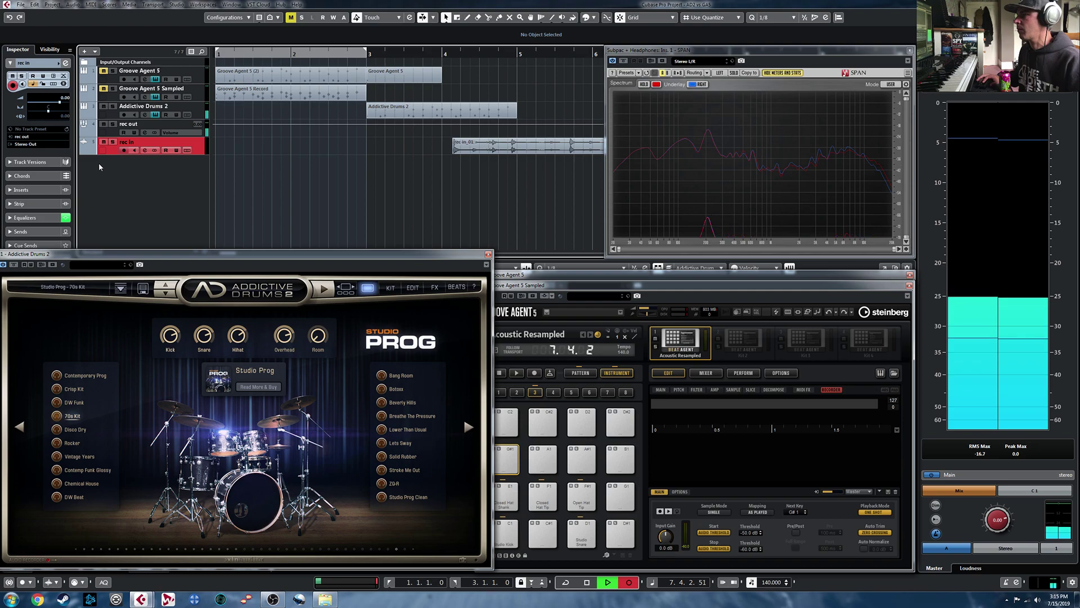
pyautogui.press('space')
# Move the rec in recording to the start of bar 1, turn cycle back on and play it with Addictive Drums 2 muted.
pyautogui.moveTo(551, 149); pyautogui.dragTo(312, 149)
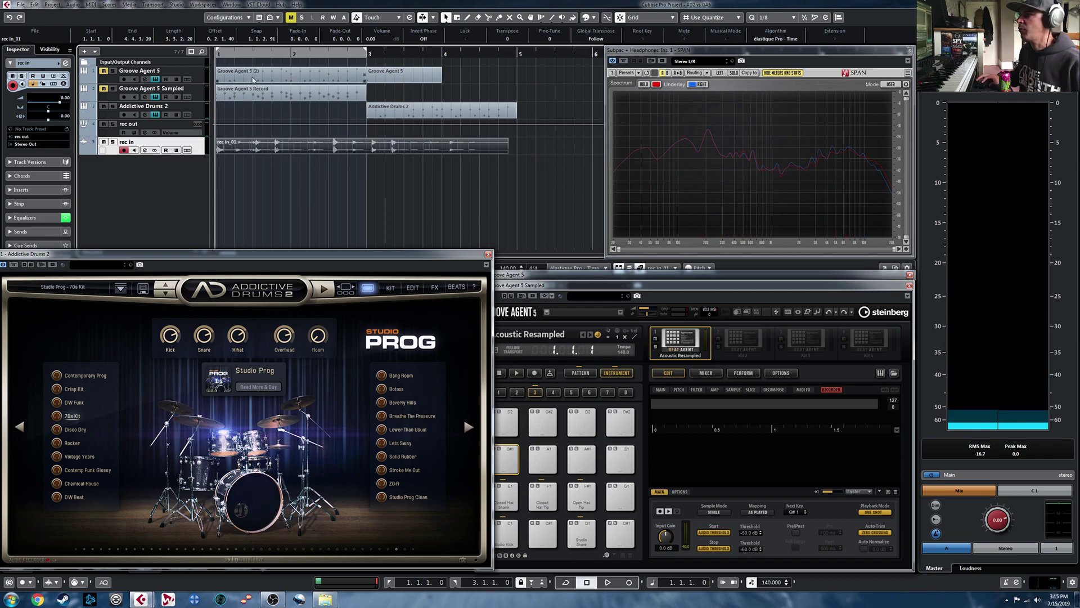
pyautogui.click(312, 57)
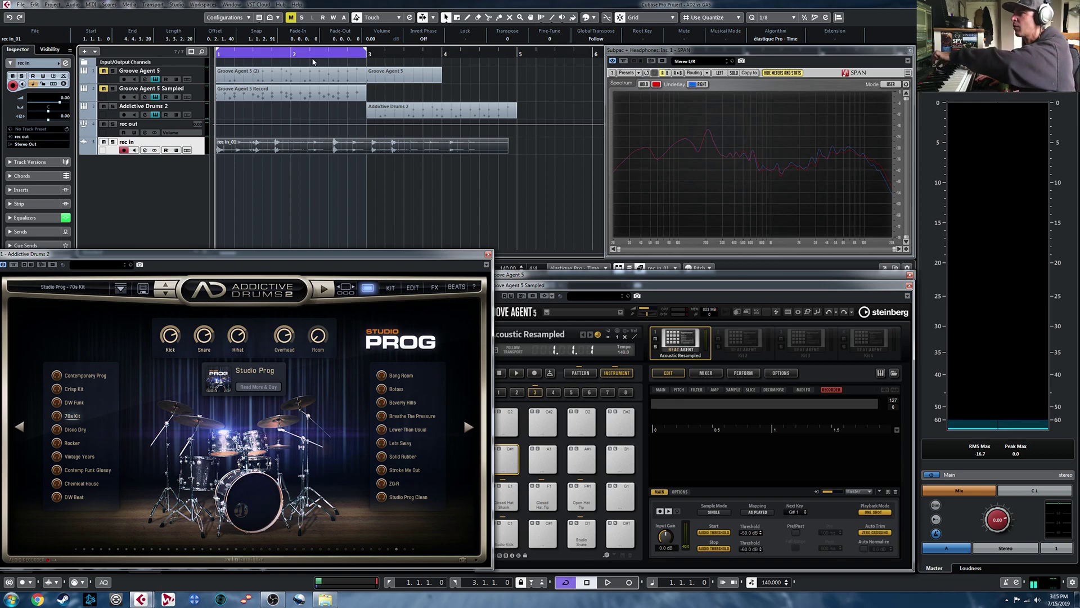
pyautogui.press('space')
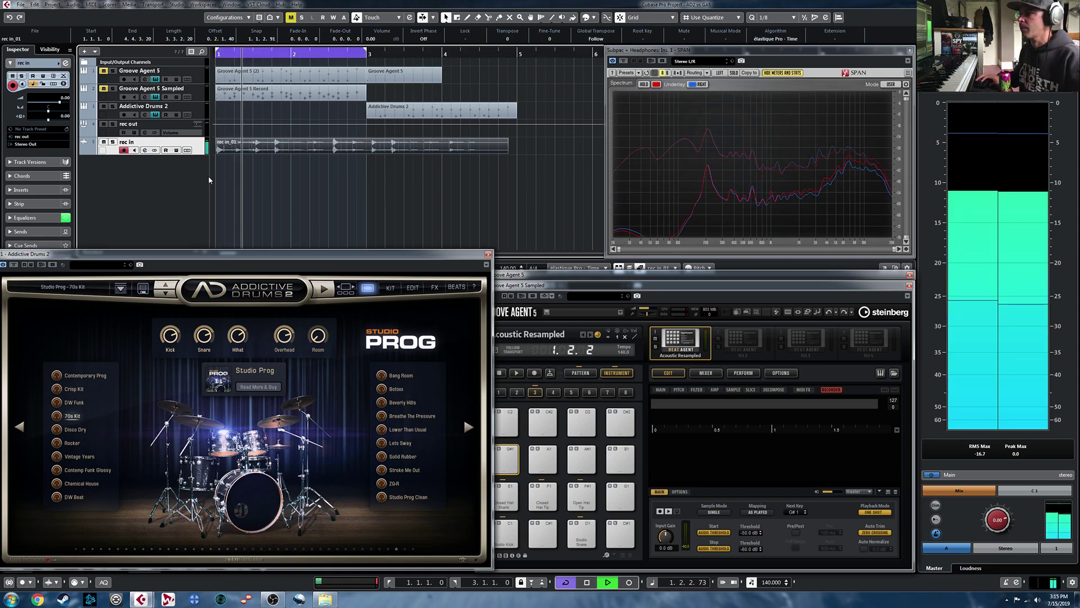
pyautogui.press('space')
pyautogui.press('space')
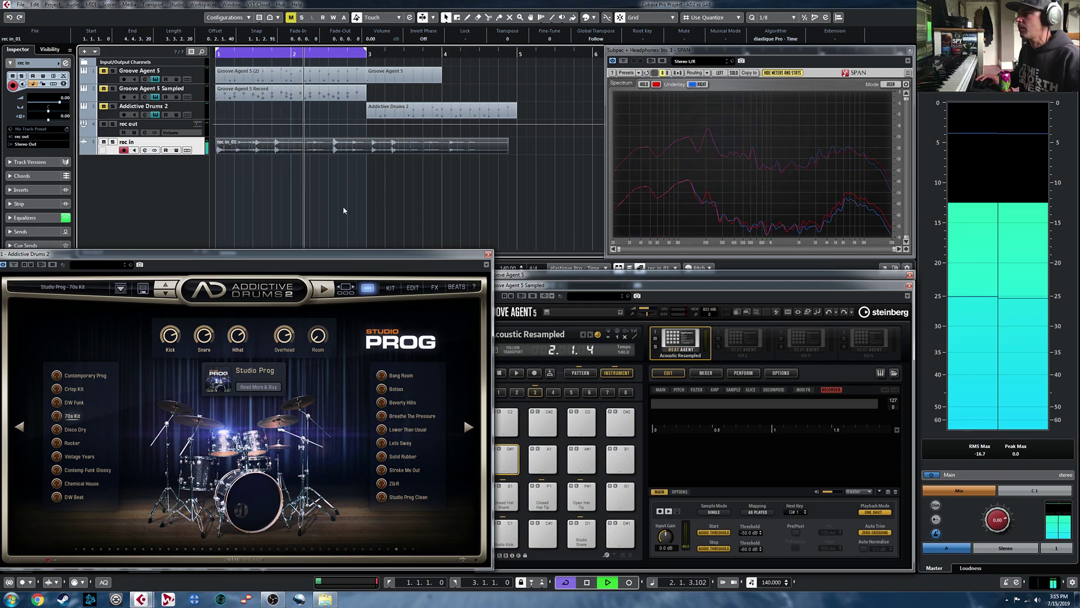
pyautogui.press('space')
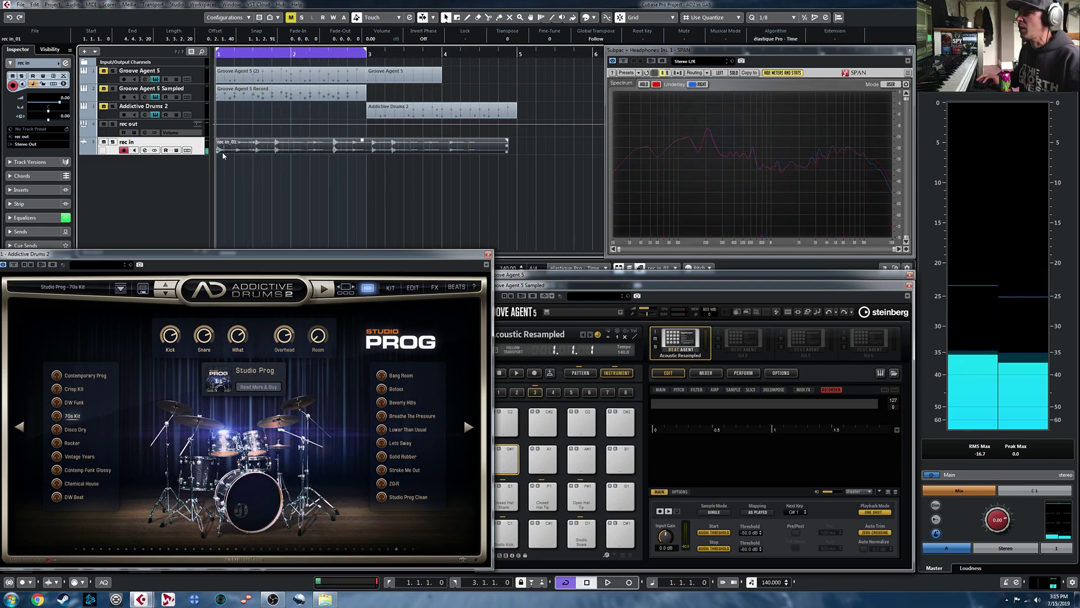
# Trim the rec in recording to a short section just after bar 2, load it onto the G#1 pad and audition it.
pyautogui.moveTo(223, 155); pyautogui.dragTo(301, 156)
pyautogui.moveTo(508, 151); pyautogui.dragTo(512, 454)
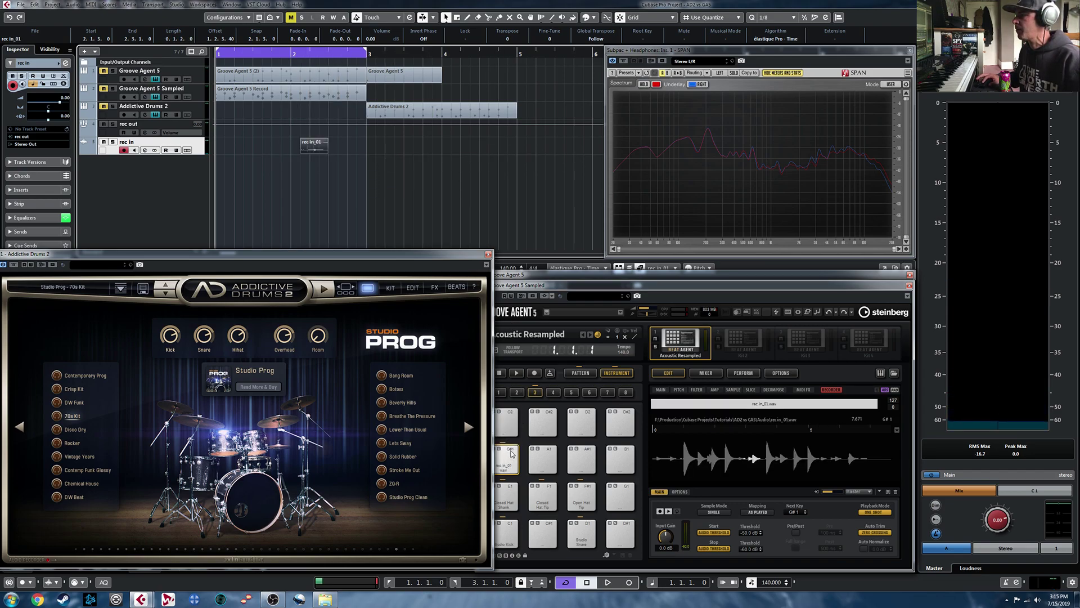
pyautogui.click(512, 453)
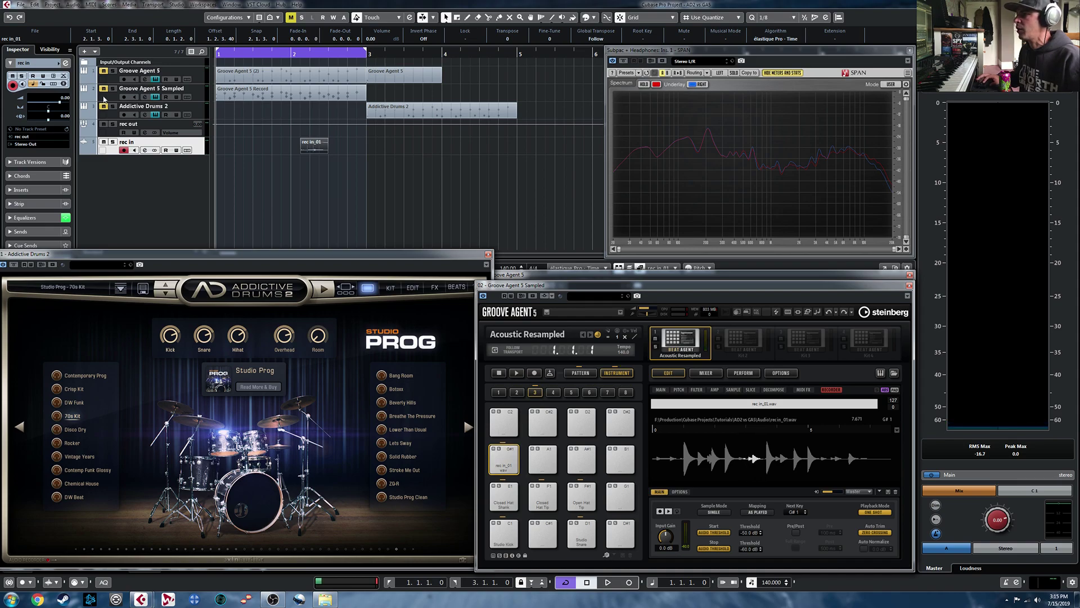
pyautogui.click(508, 458)
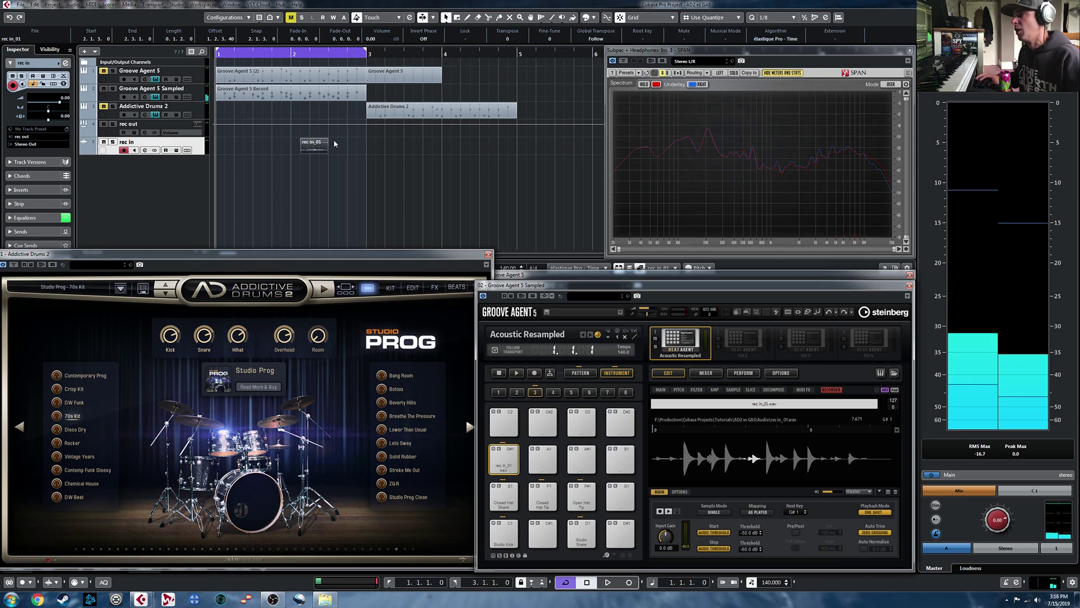
# Reset the G#1 pad in Groove Agent 5 Sampled.
pyautogui.rightClick(533, 459)
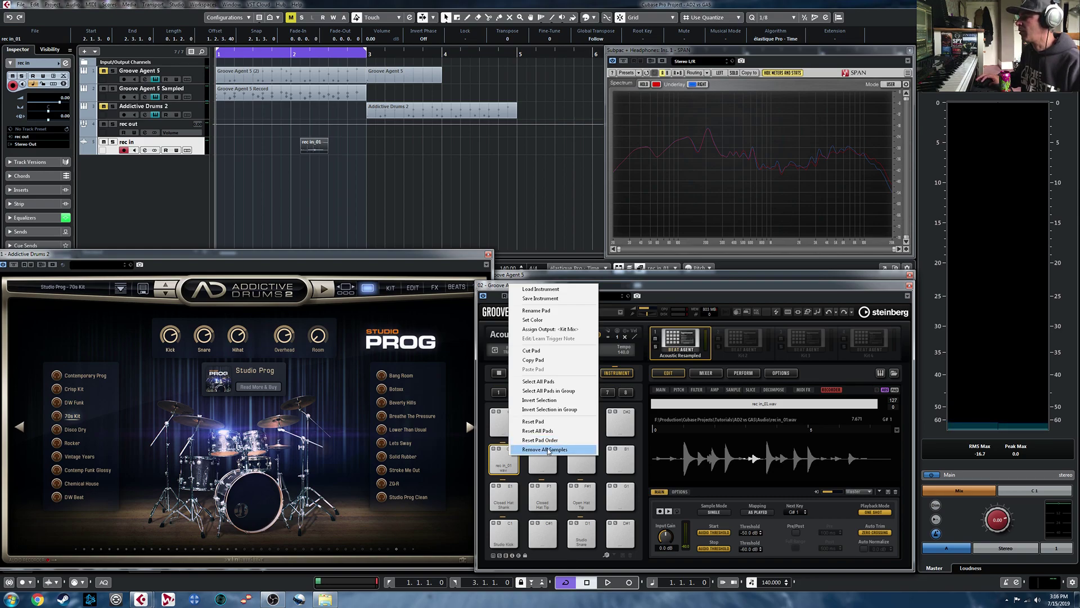
pyautogui.click(549, 422)
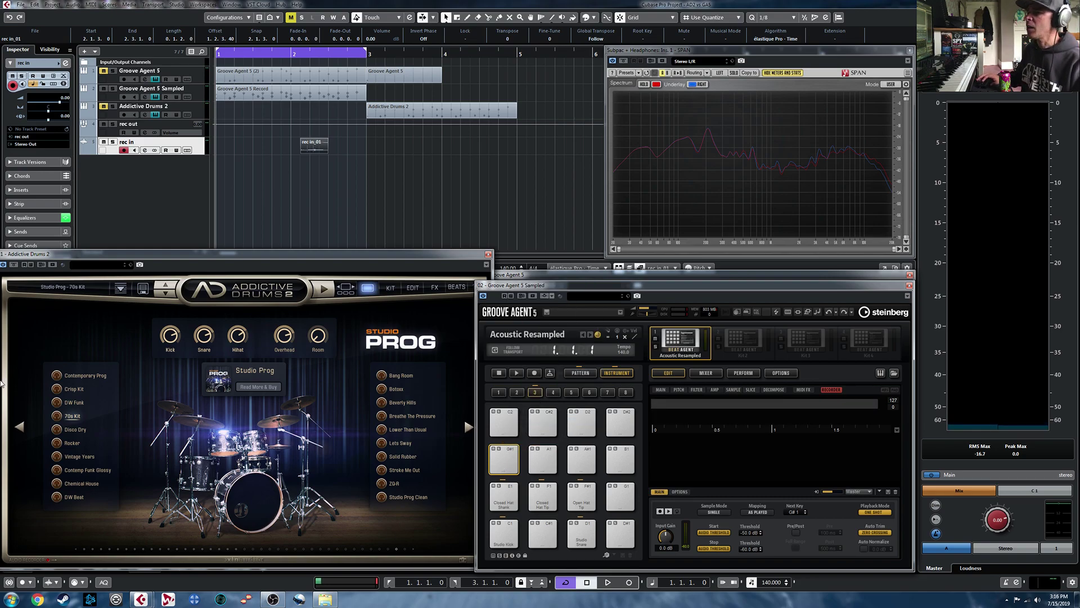
# Close Groove Agent 5 Sampled and show the Addictive Drums 2 Edit page beside the Groups channels of the Groove Agent 5 mixer.
pyautogui.click(394, 289)
pyautogui.click(413, 288)
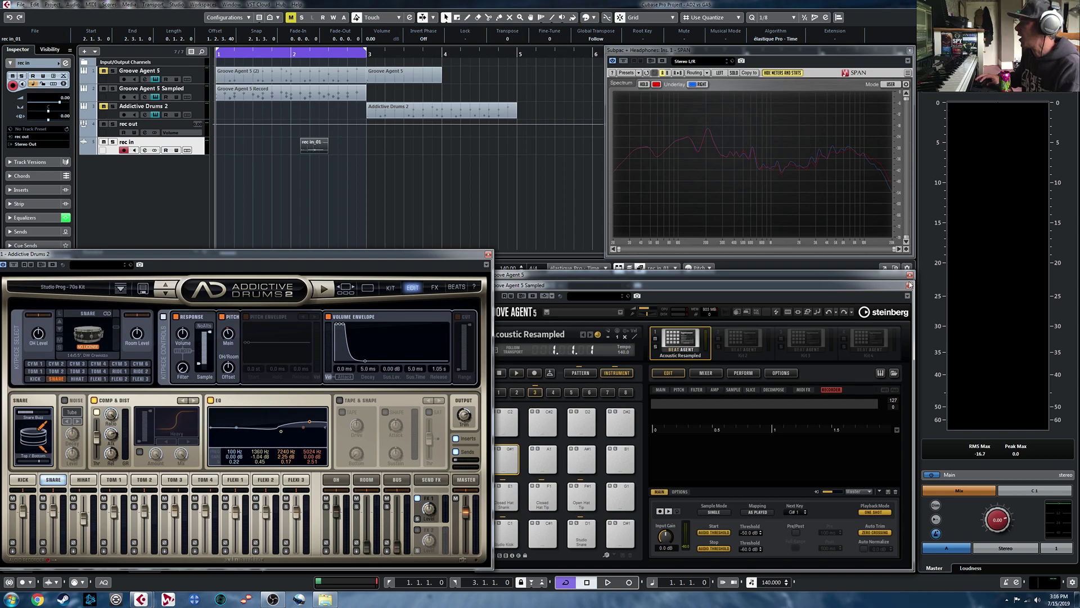
pyautogui.click(910, 285)
pyautogui.moveTo(714, 275)
pyautogui.mouseDown()
pyautogui.moveTo(742, 275)
pyautogui.moveTo(735, 281)
pyautogui.mouseUp()
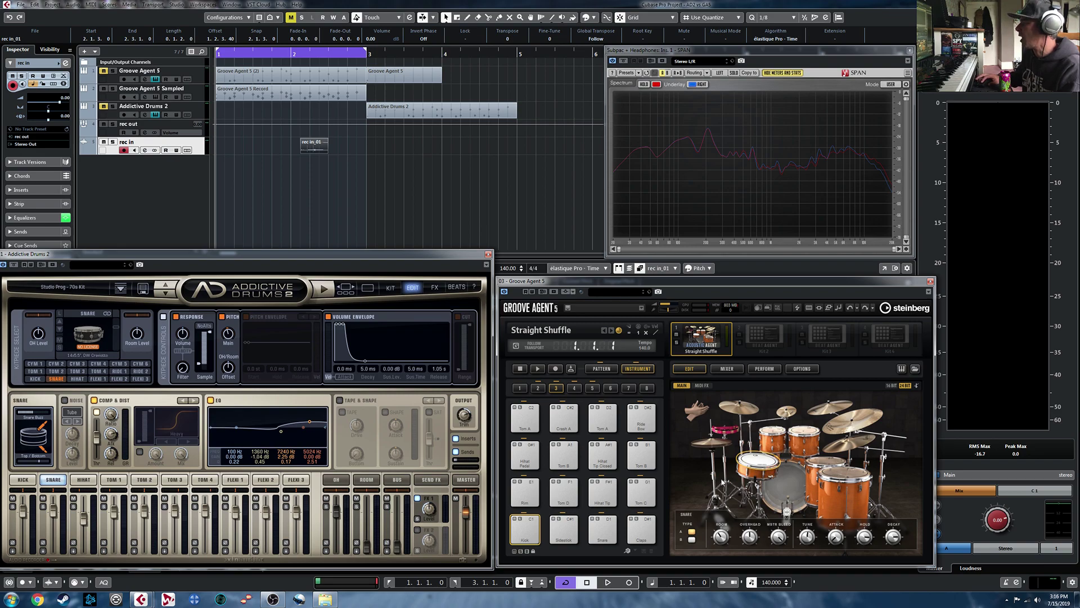
pyautogui.click(727, 368)
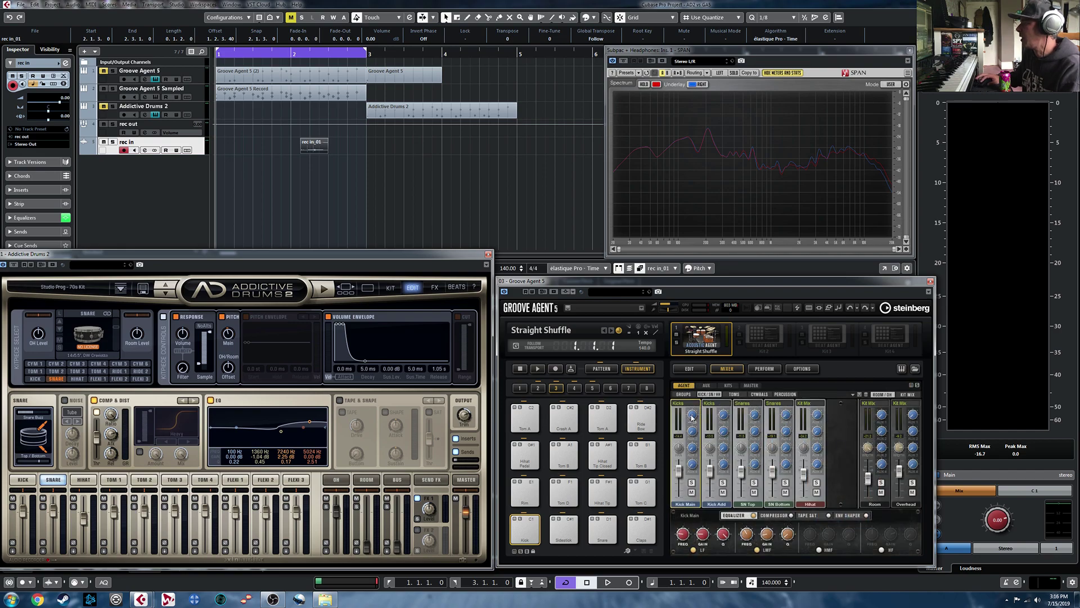
pyautogui.click(683, 395)
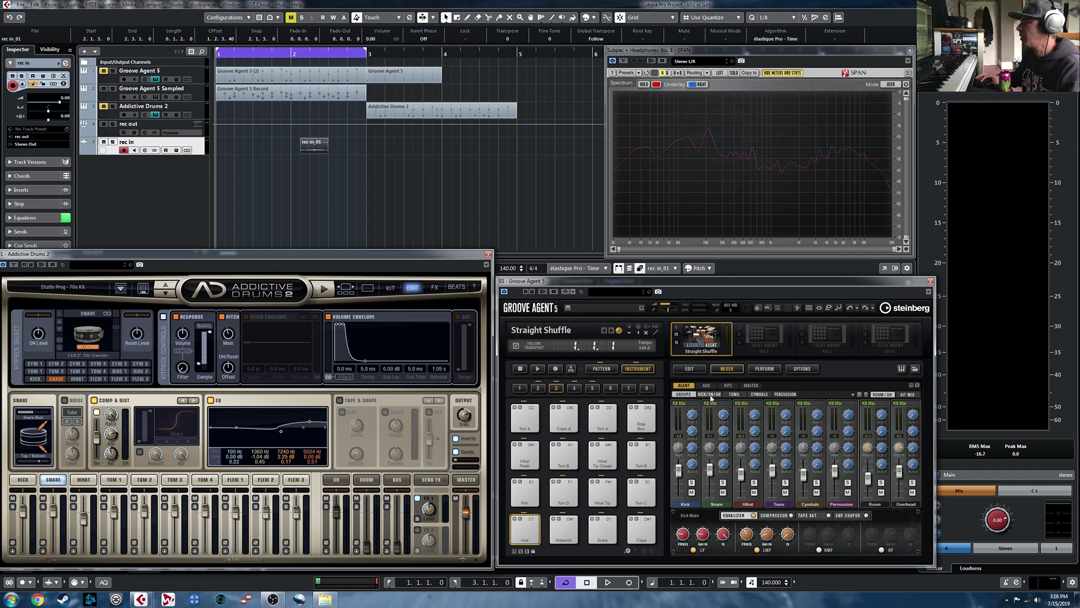
# Look through the Kick/SN/HH, Toms, Cymbals and Percussion channels of the Groove Agent 5 mixer and return to Groups.
pyautogui.click(710, 395)
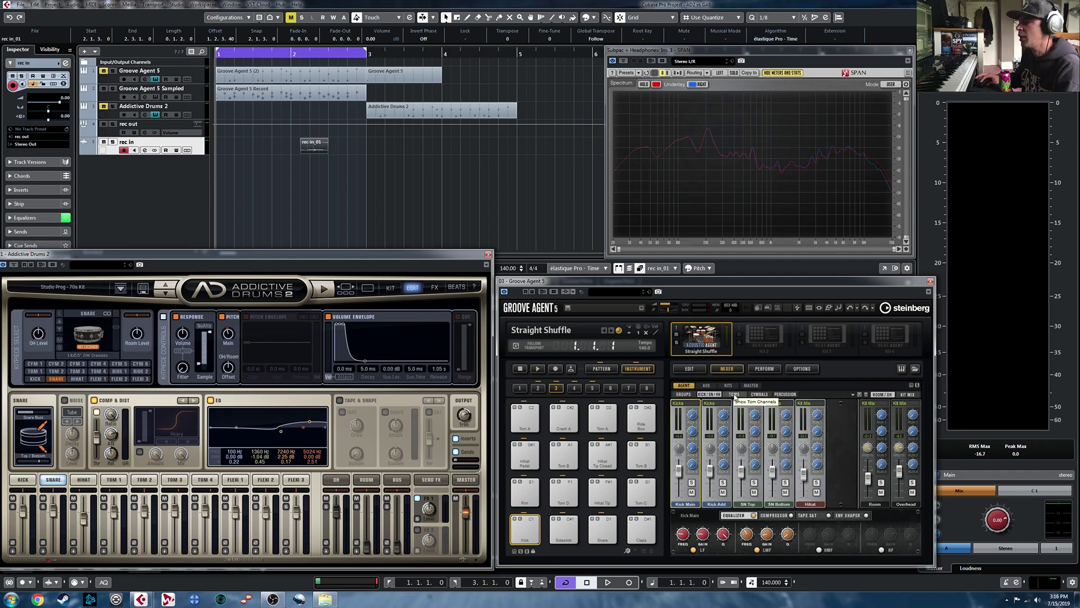
pyautogui.click(734, 394)
pyautogui.click(760, 394)
pyautogui.click(785, 395)
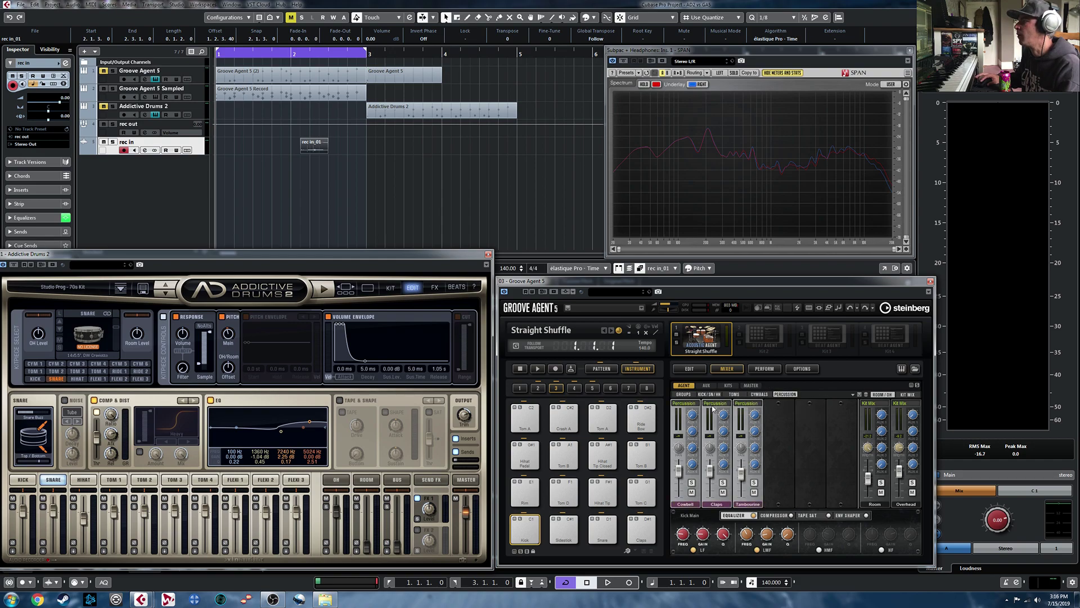
pyautogui.click(682, 394)
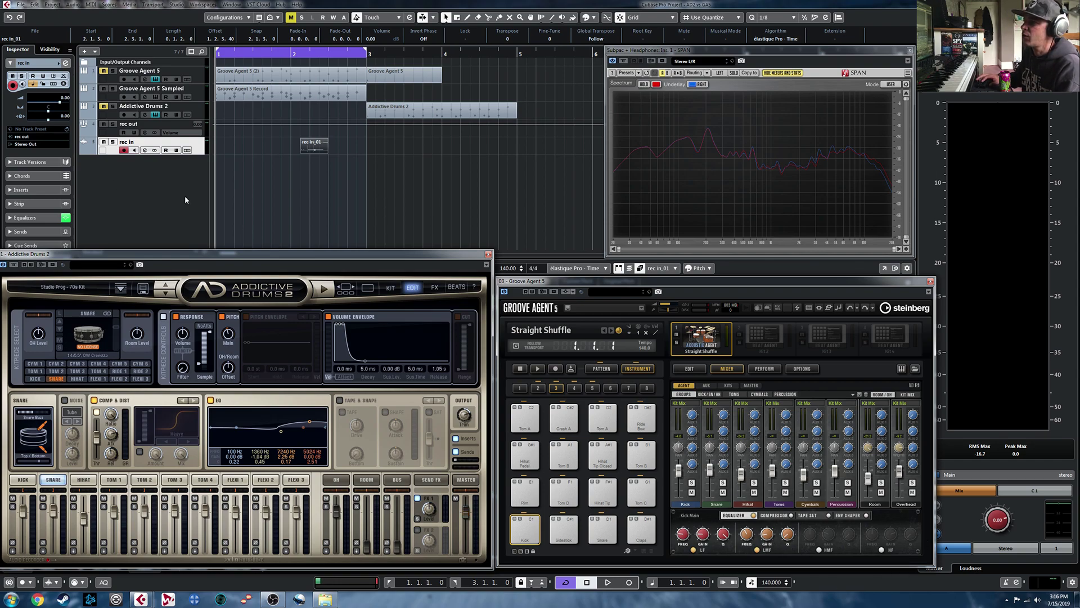
# Load the preset Funk - Naturally Funky in Addictive Drums 2.
pyautogui.click(71, 288)
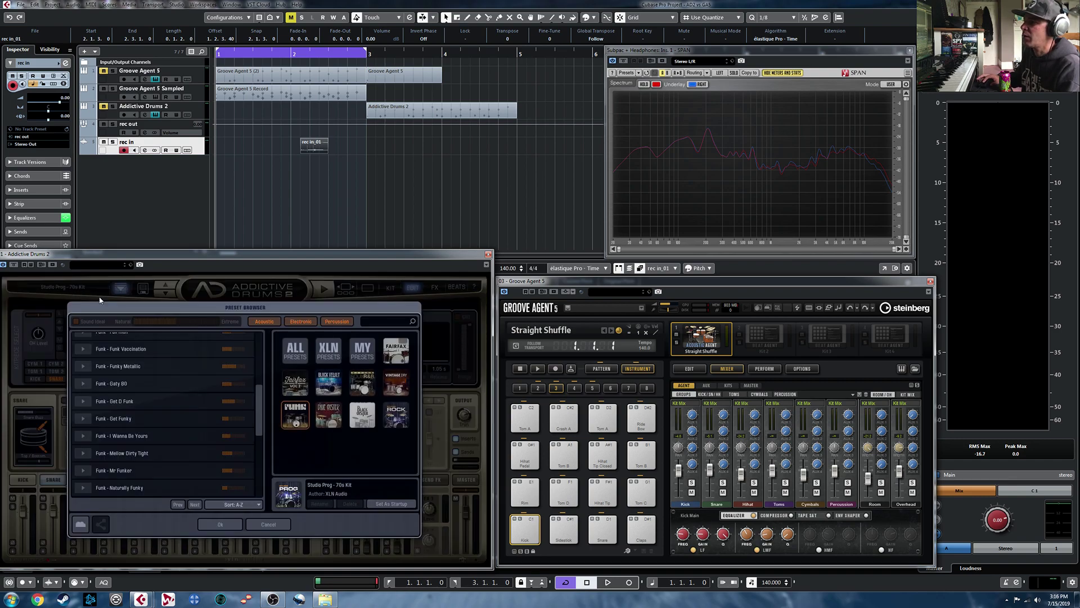
pyautogui.doubleClick(135, 487)
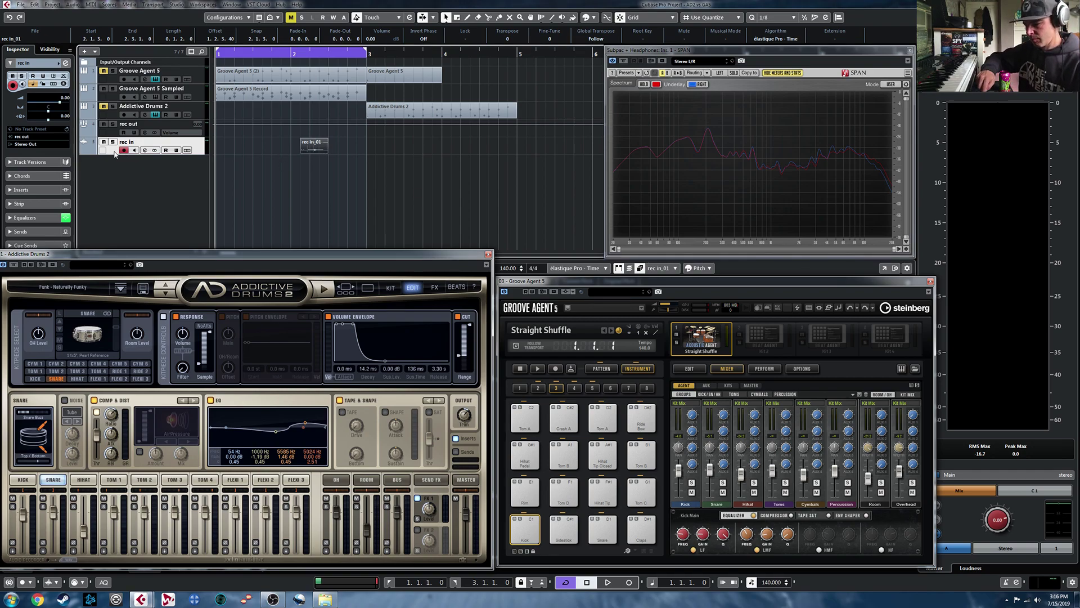
# Delete the rec in and rec out tracks and move the Addictive Drums 2 part to the start of bar 1.
pyautogui.press('Delete')
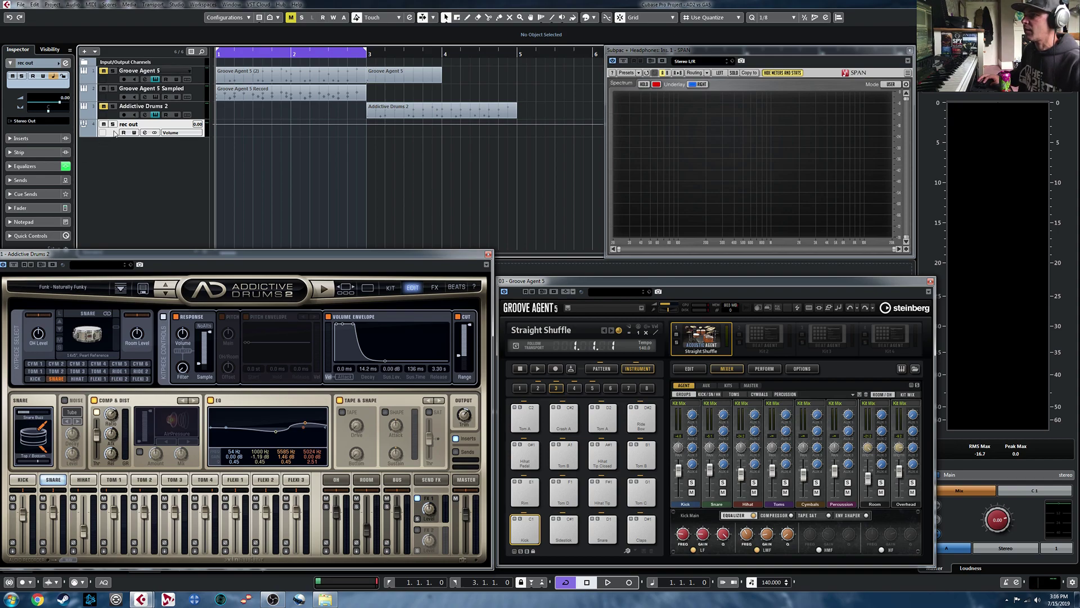
pyautogui.press('Delete')
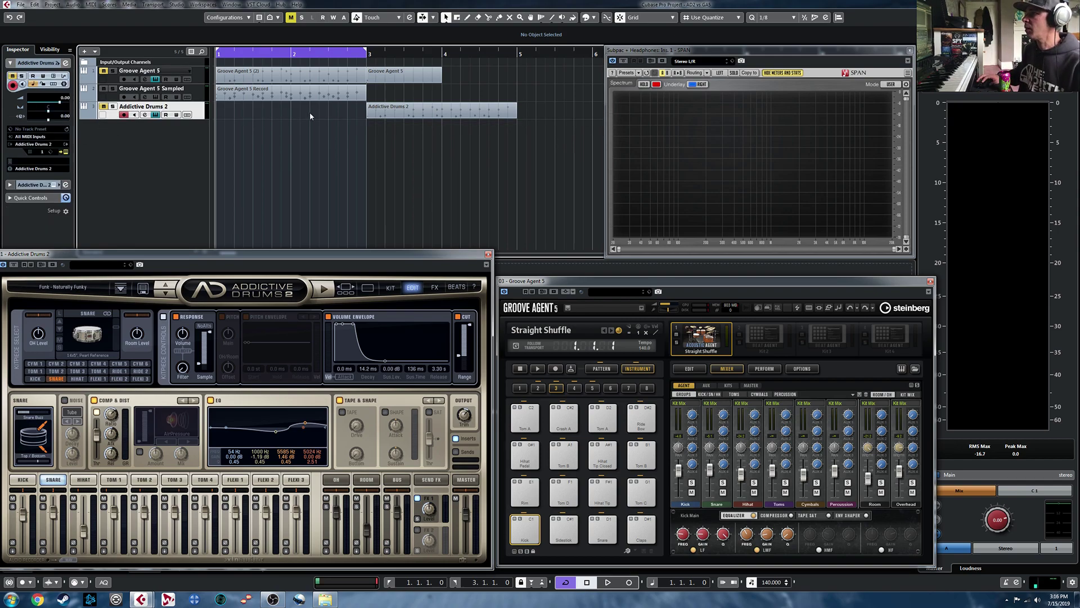
pyautogui.moveTo(482, 112); pyautogui.dragTo(332, 112)
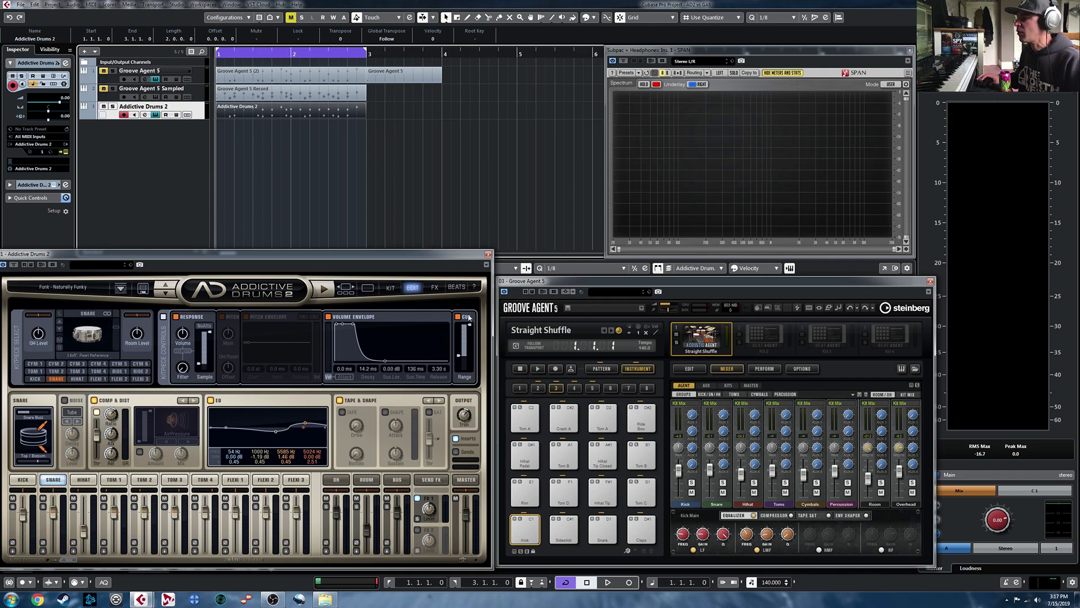
# Enable the Pitch and Pitch Envelope sections for the snare in Addictive Drums 2.
pyautogui.click(41, 478)
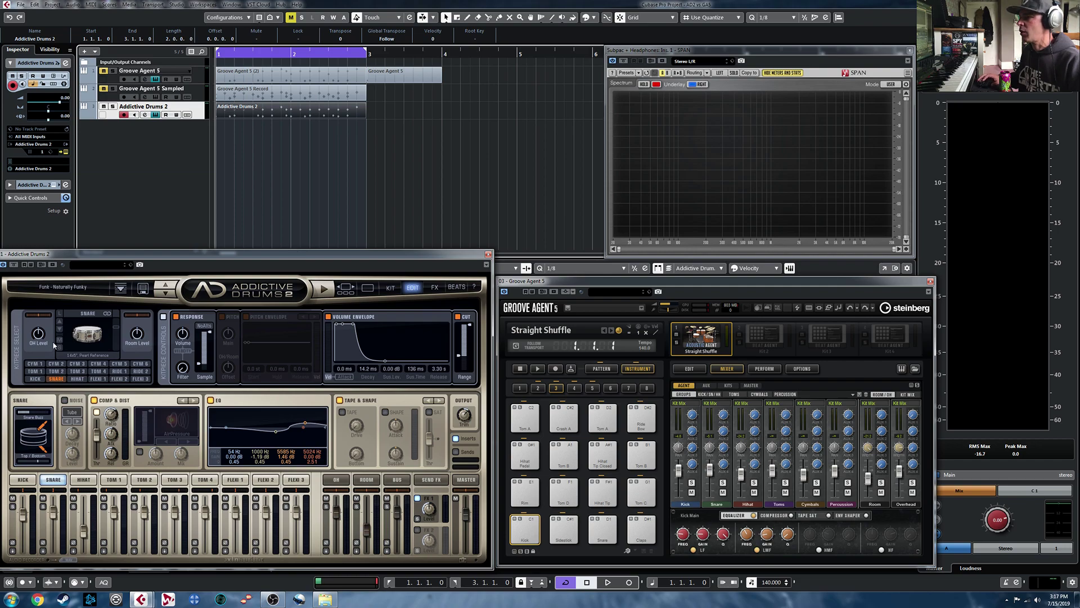
pyautogui.click(221, 316)
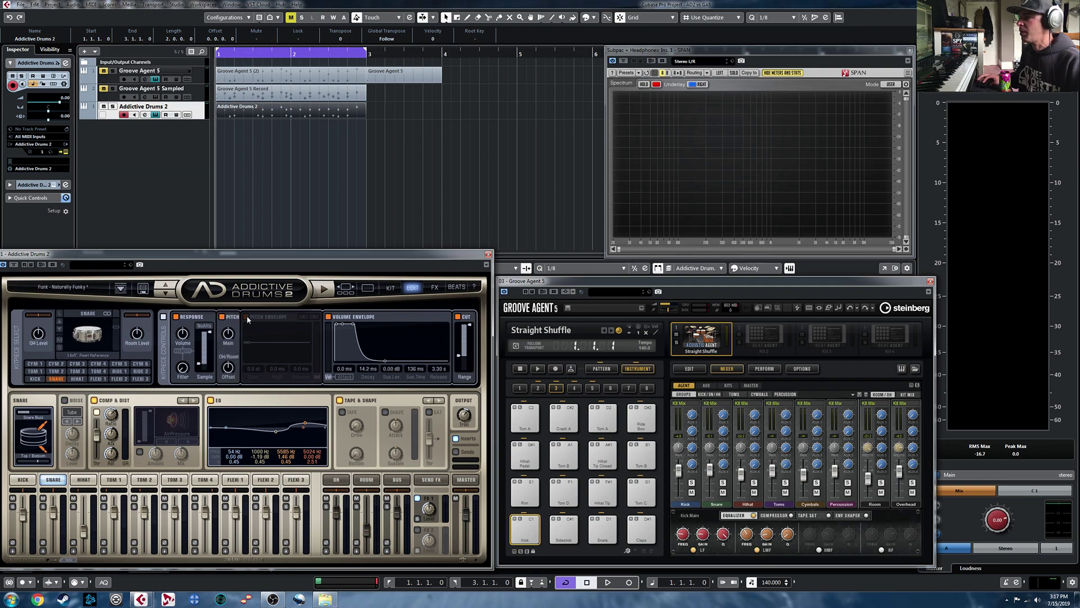
pyautogui.click(246, 316)
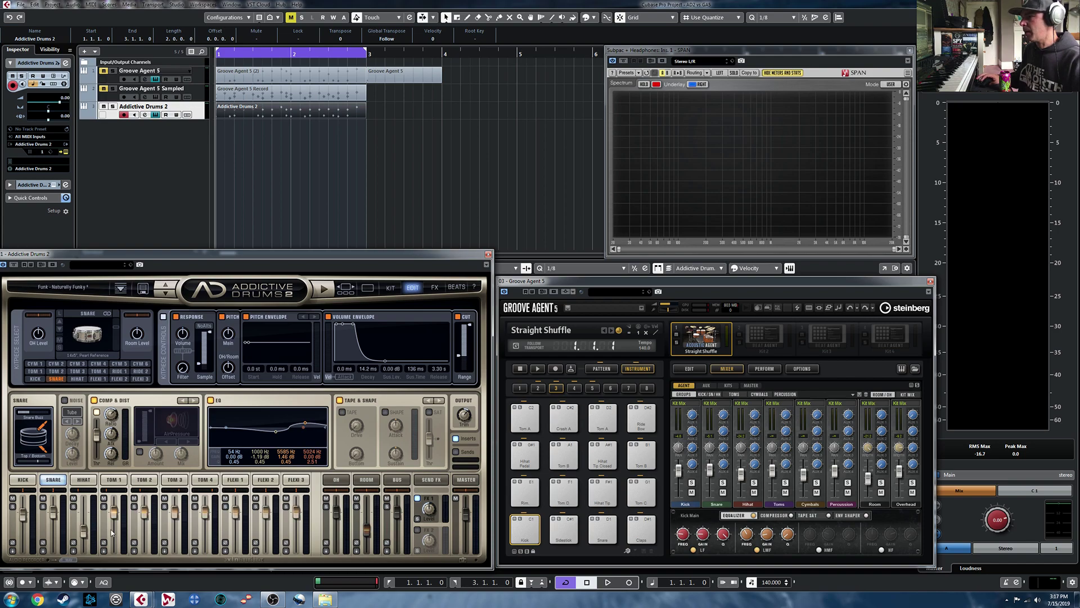
# View the Send FX, Master, Flexi 1 and Kick channels in Addictive Drums 2 and the Edit page of Groove Agent 5.
pyautogui.click(436, 480)
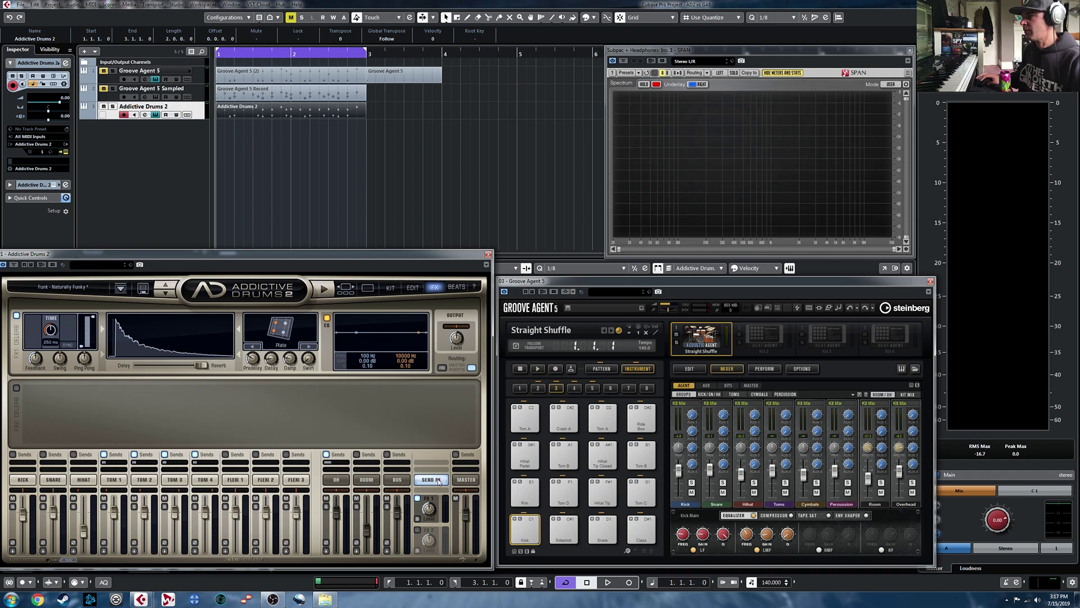
pyautogui.click(465, 479)
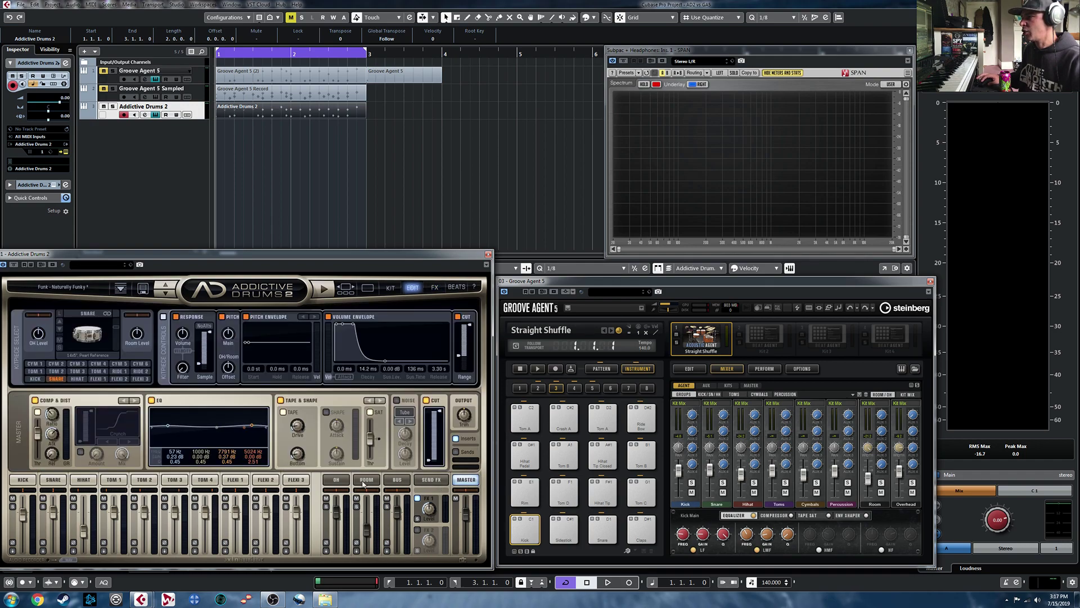
pyautogui.click(235, 480)
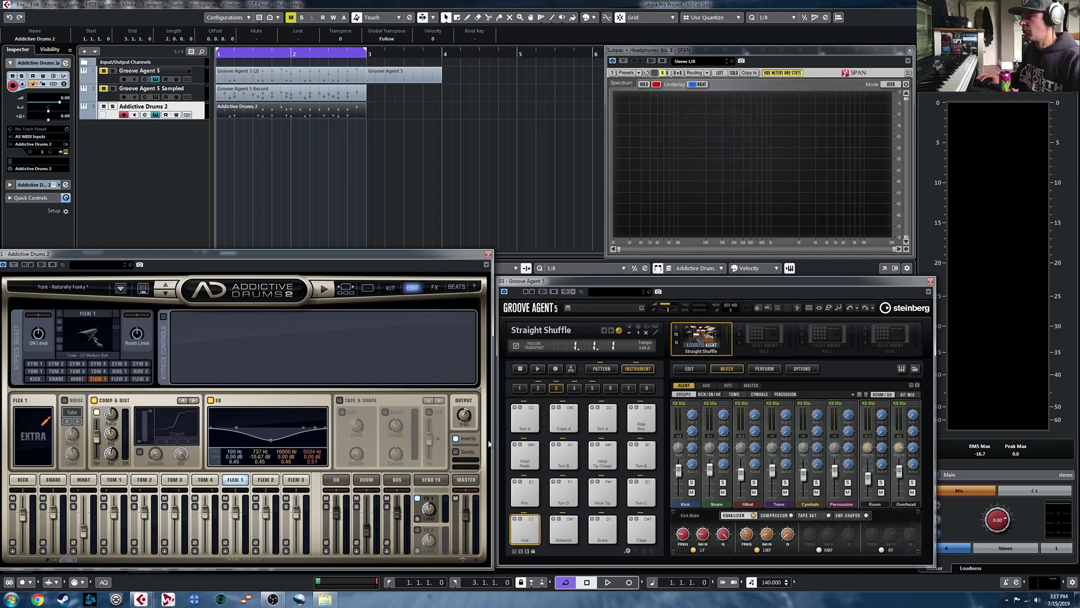
pyautogui.click(31, 478)
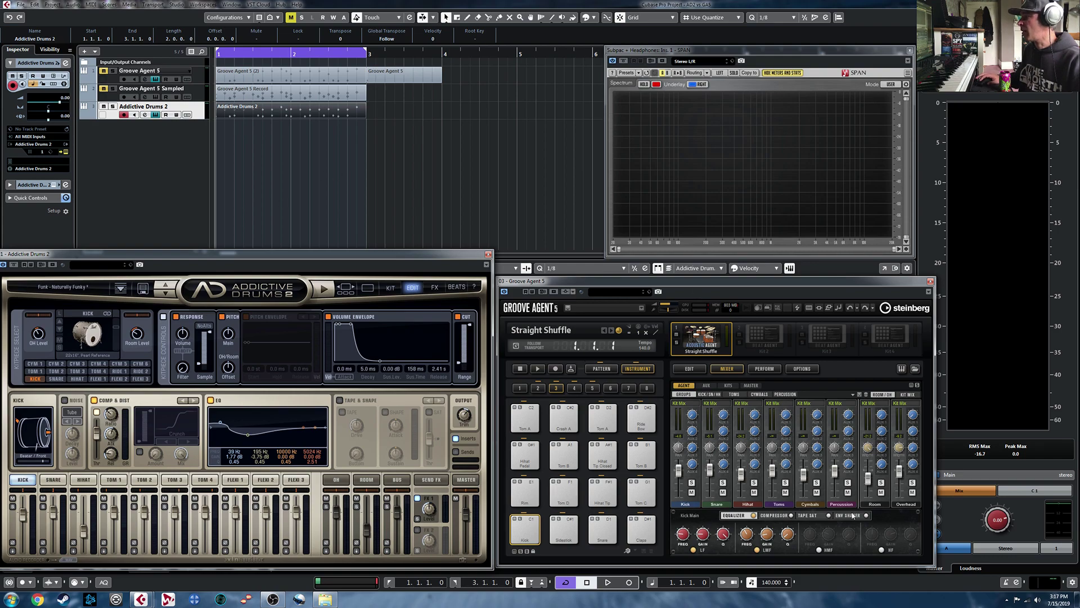
pyautogui.click(689, 369)
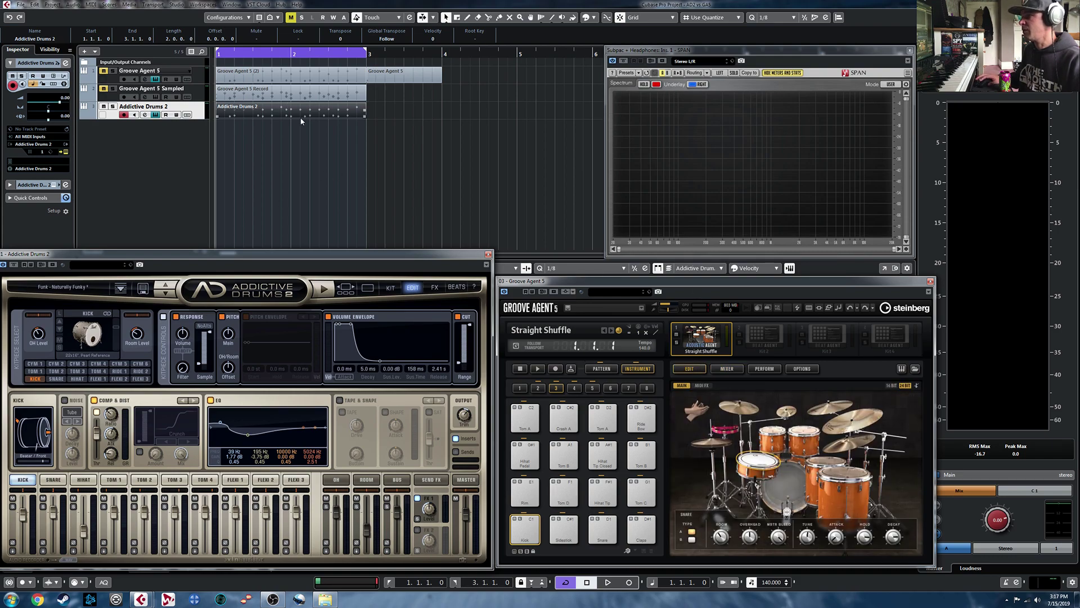
# Turn off Solo Editor in the drum editor while the cycle plays and bring back the Addictive Drums 2 window.
pyautogui.press('space')
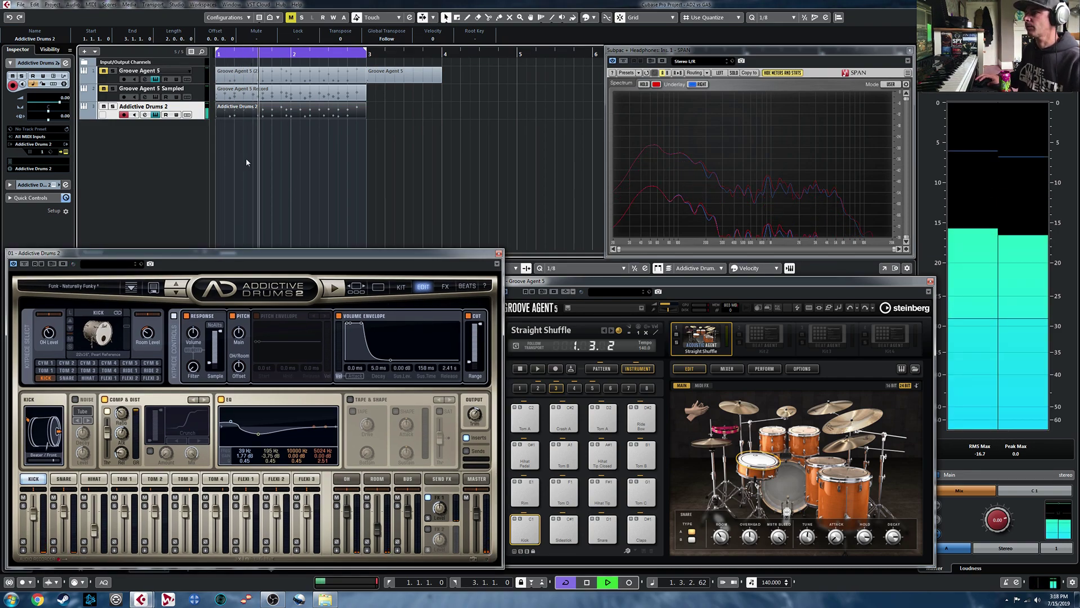
pyautogui.click(145, 114)
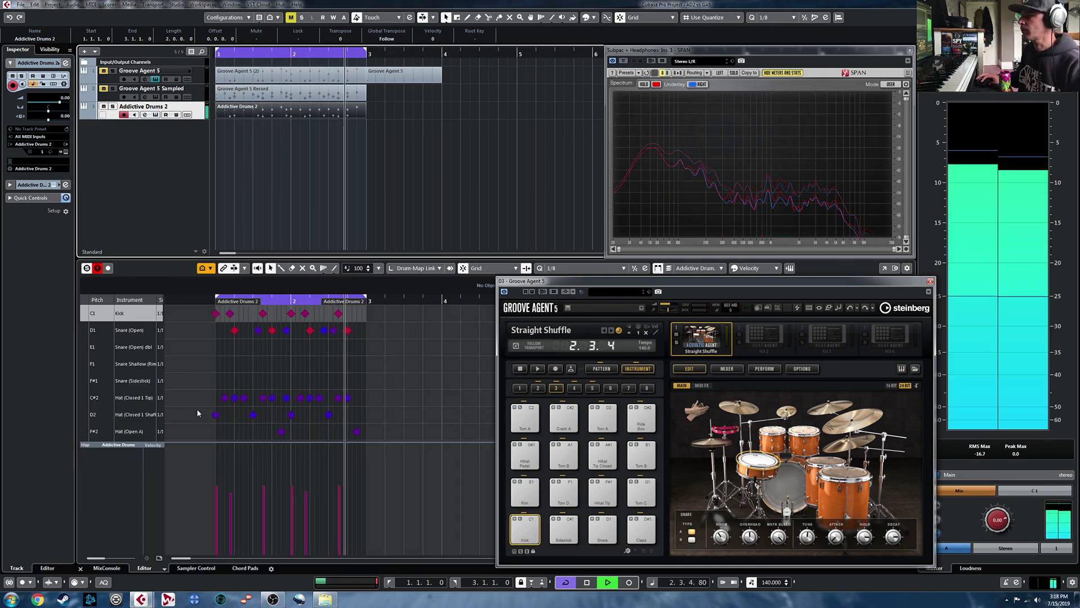
pyautogui.click(87, 268)
pyautogui.click(86, 268)
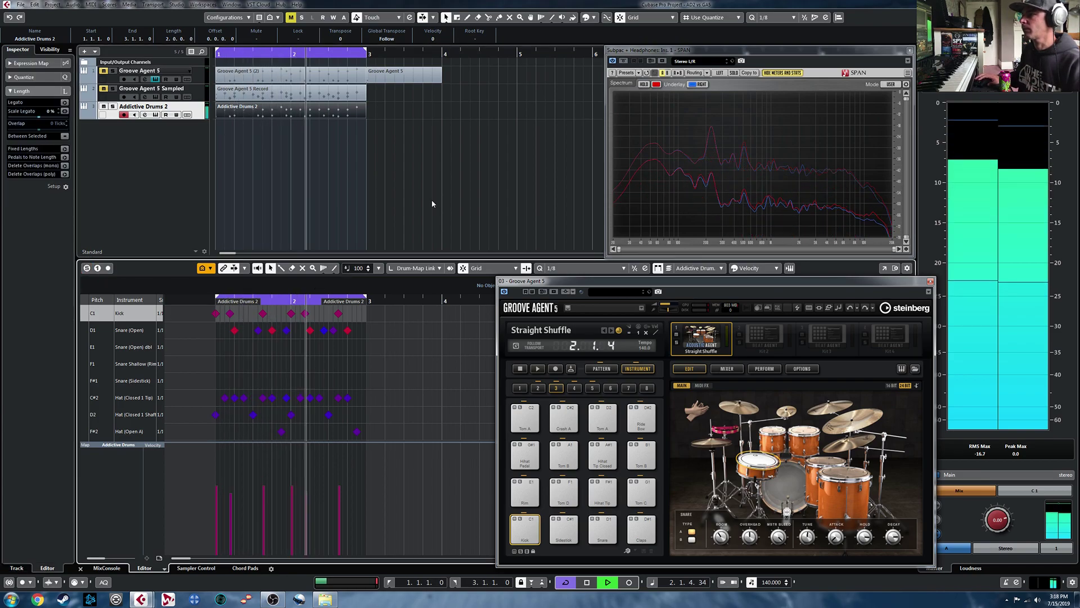
pyautogui.click(155, 114)
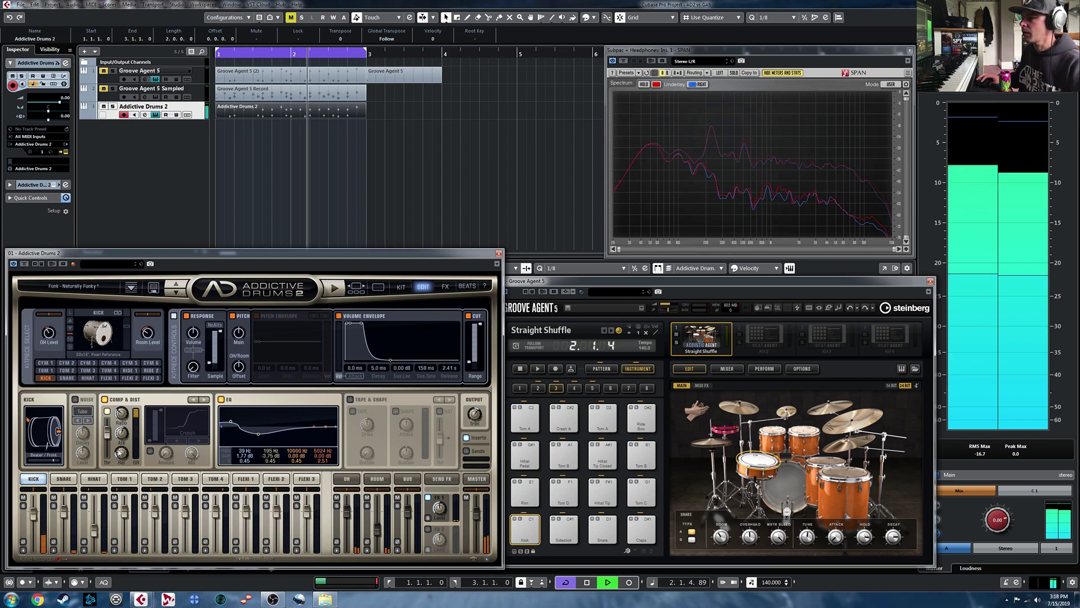
pyautogui.press('space')
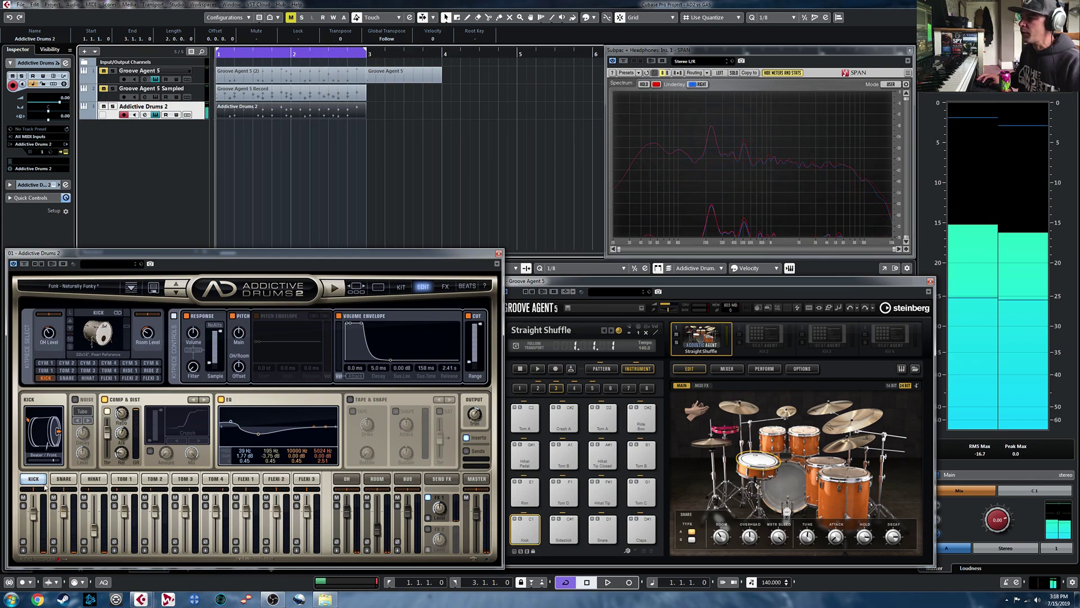
# Advance the Addictive Drums 2 snare by two kit pieces to the Tama snare and audition it in the loop.
pyautogui.click(63, 479)
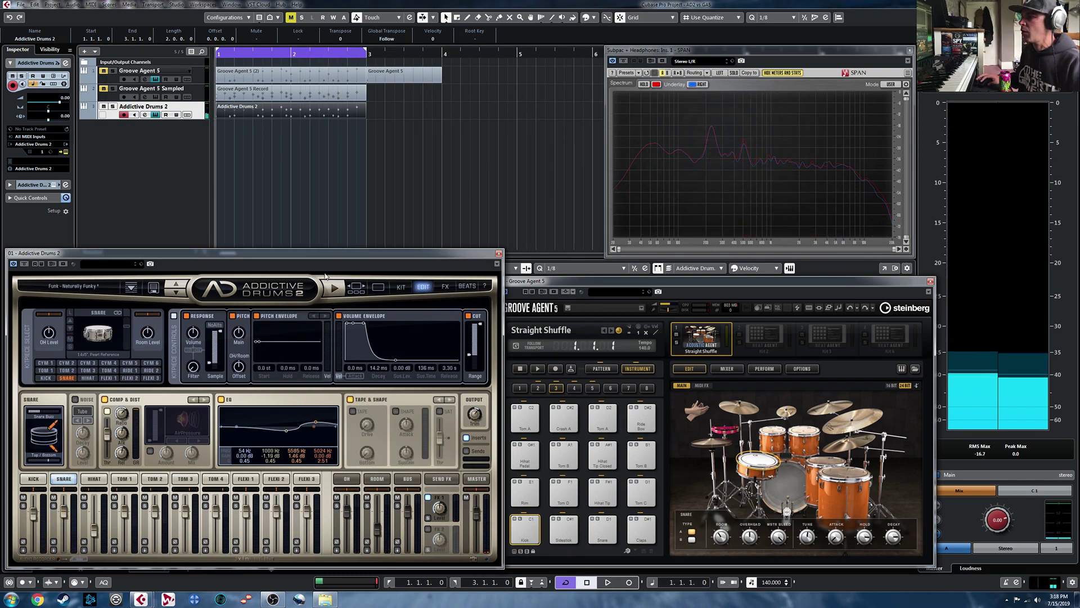
pyautogui.click(71, 330)
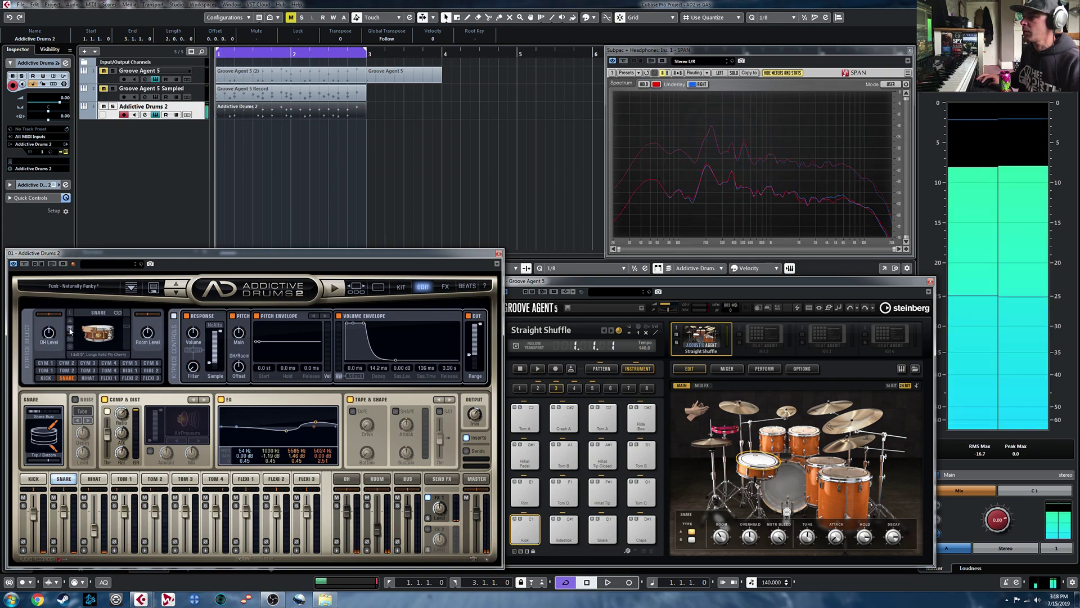
pyautogui.click(70, 330)
pyautogui.press('space')
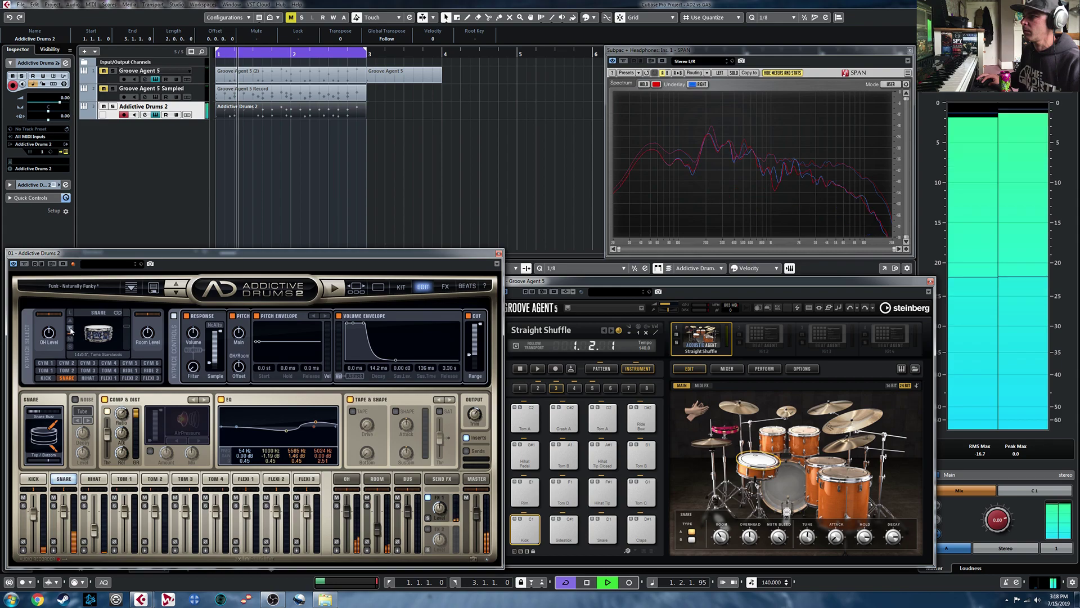
pyautogui.press('space')
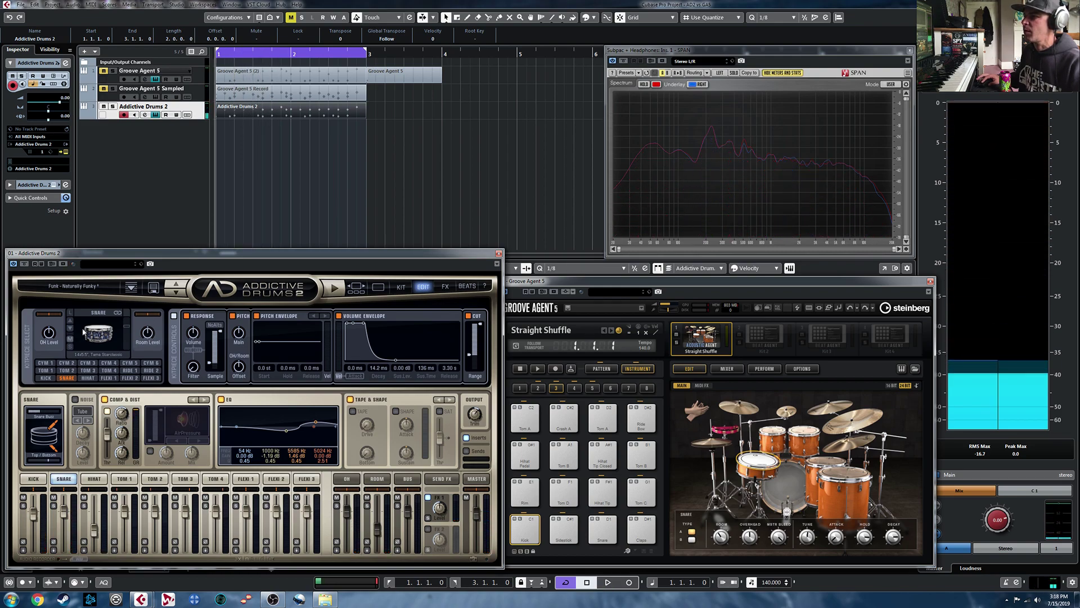
# Show the Groove Agent 5 mixer again beside the Addictive Drums 2 snare settings.
pyautogui.moveTo(154, 319)
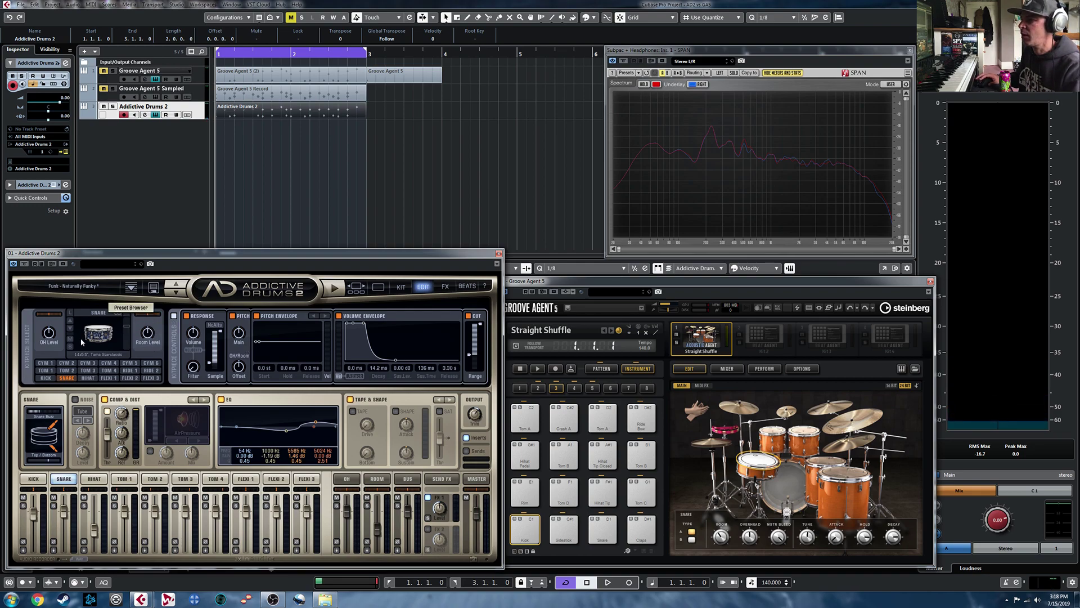
pyautogui.moveTo(31, 415)
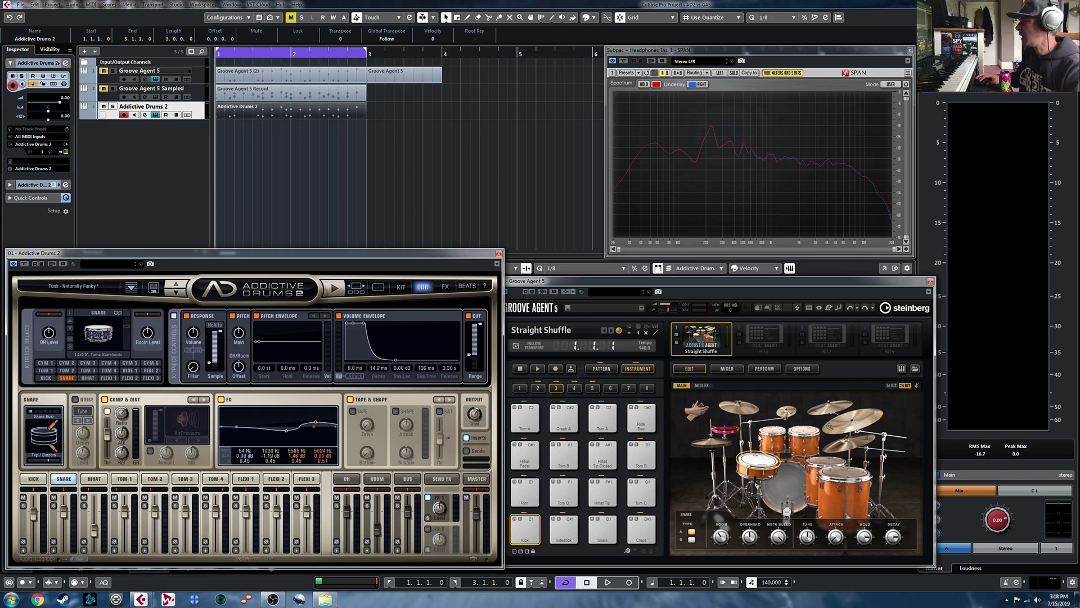
pyautogui.click(727, 369)
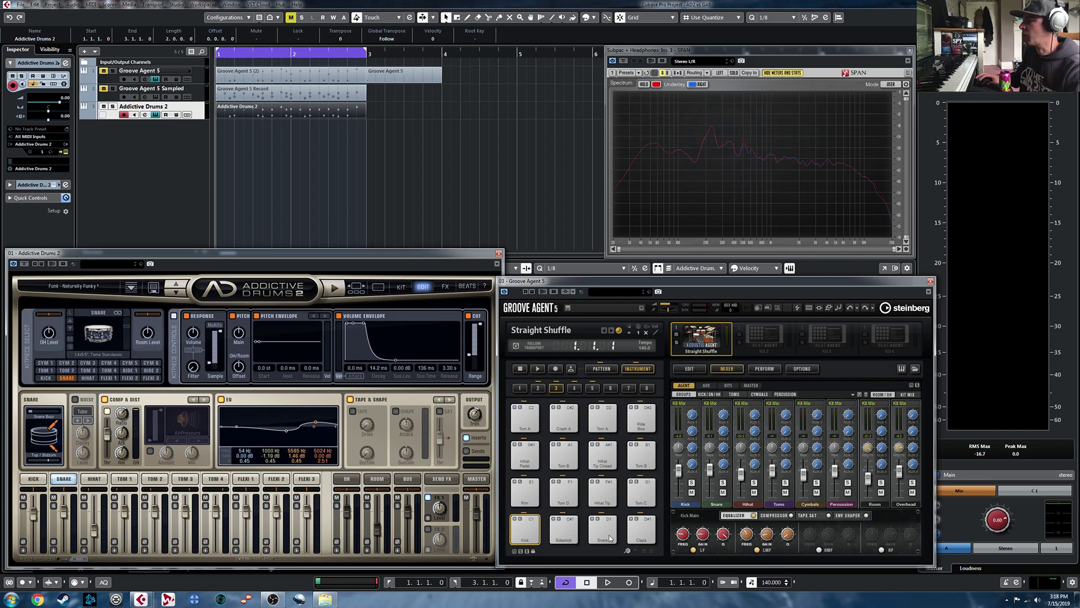
# Try a boost at about 101 Hz on the snare EQ's low band, reset the band's gain and play the loop.
pyautogui.click(223, 430)
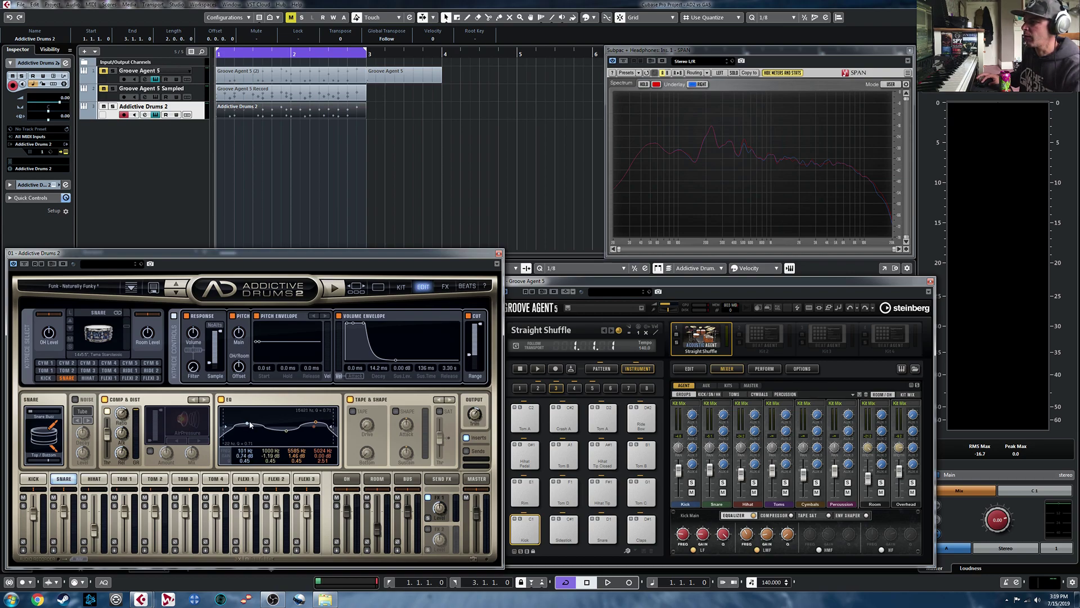
pyautogui.doubleClick(245, 423)
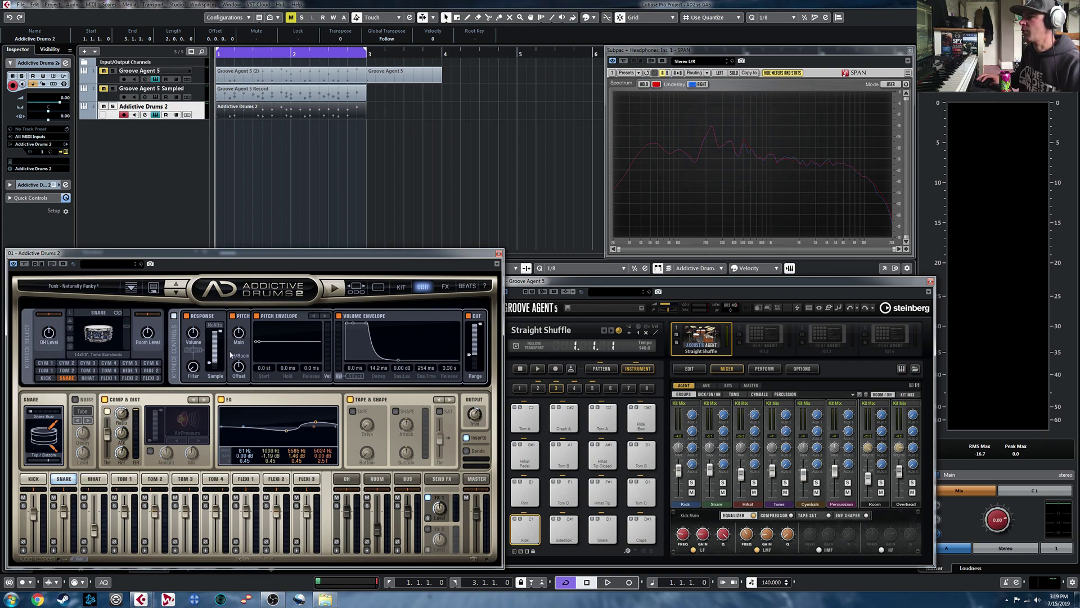
pyautogui.press('space')
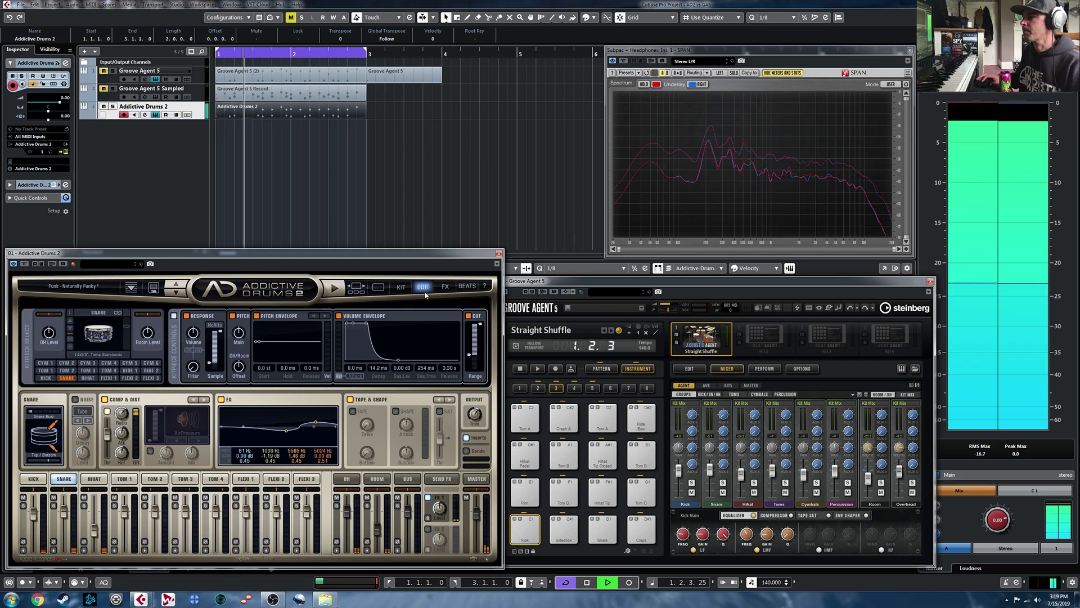
# Return to the Pearl Reference snare and reload the Funk - Naturally Funky preset in Addictive Drums 2.
pyautogui.click(69, 321)
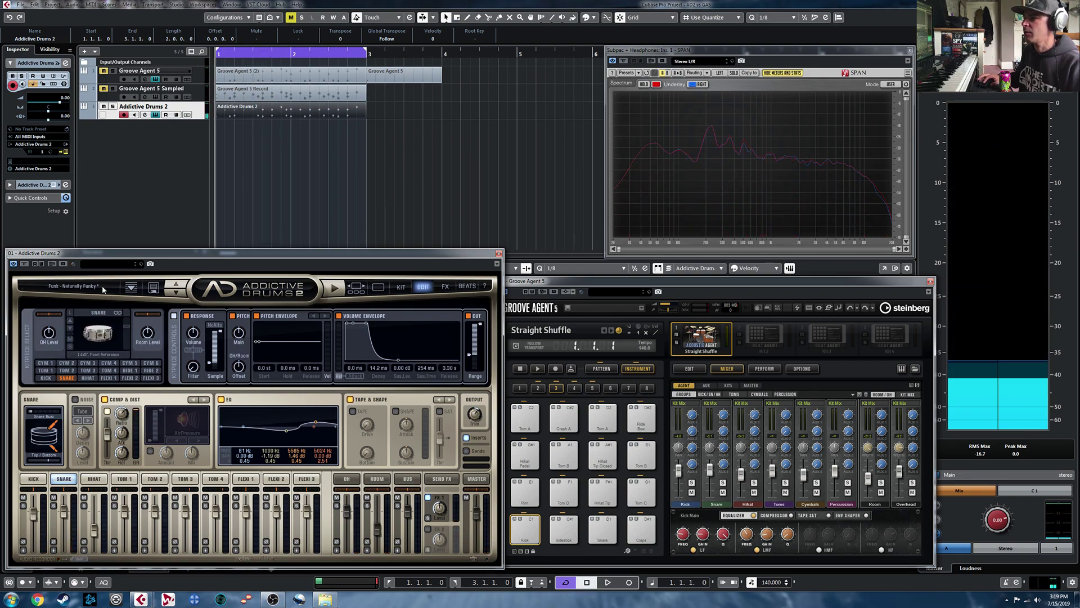
pyautogui.click(131, 287)
pyautogui.doubleClick(150, 490)
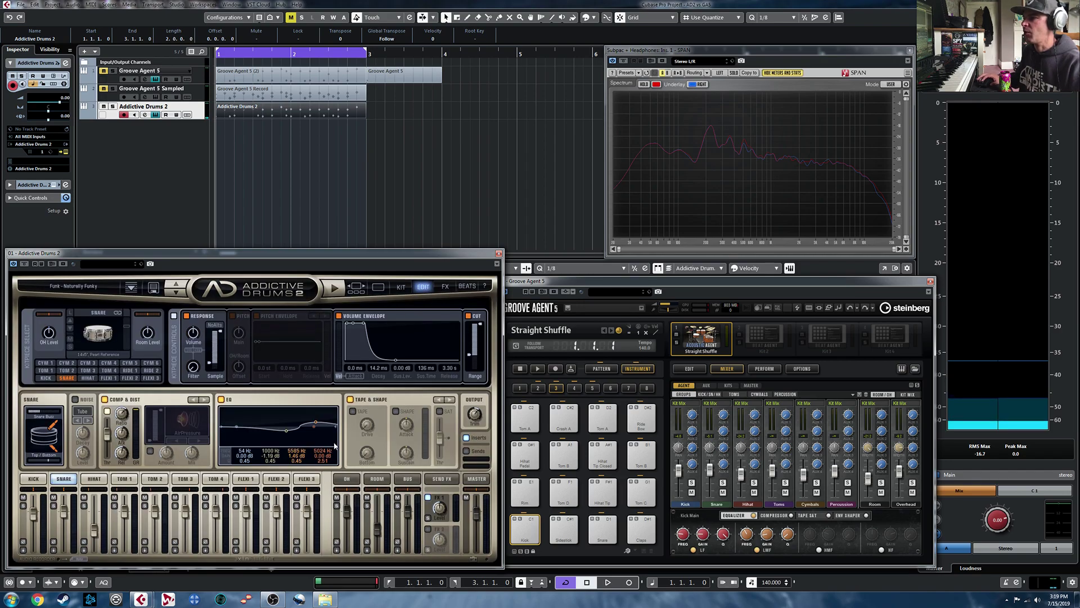
# Audition the reloaded kit and try the snare's Top / Bottom microphone balance.
pyautogui.press('space')
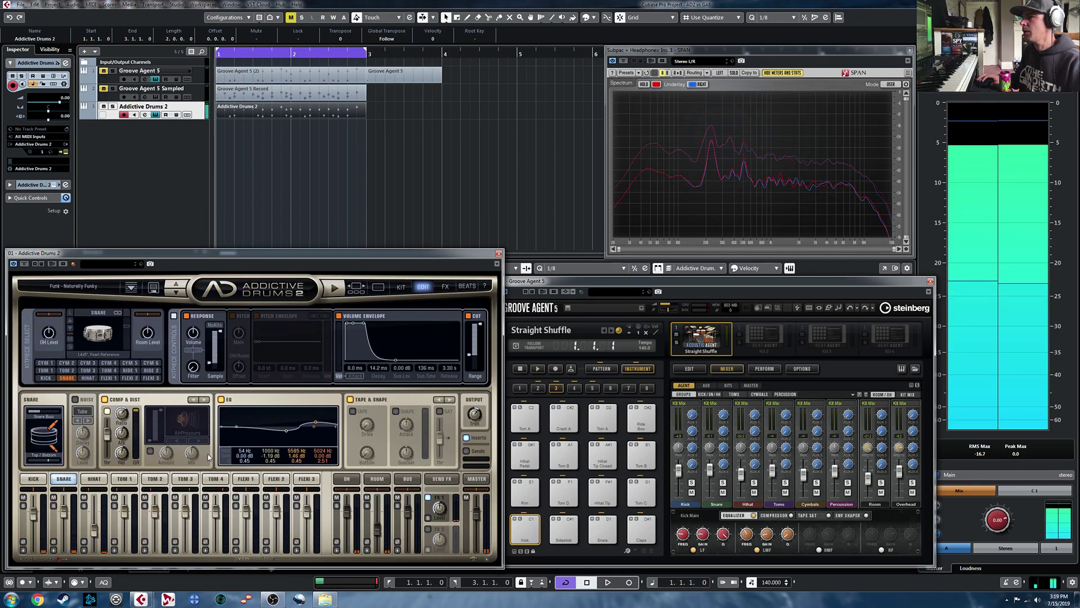
pyautogui.moveTo(44, 423); pyautogui.dragTo(45, 444)
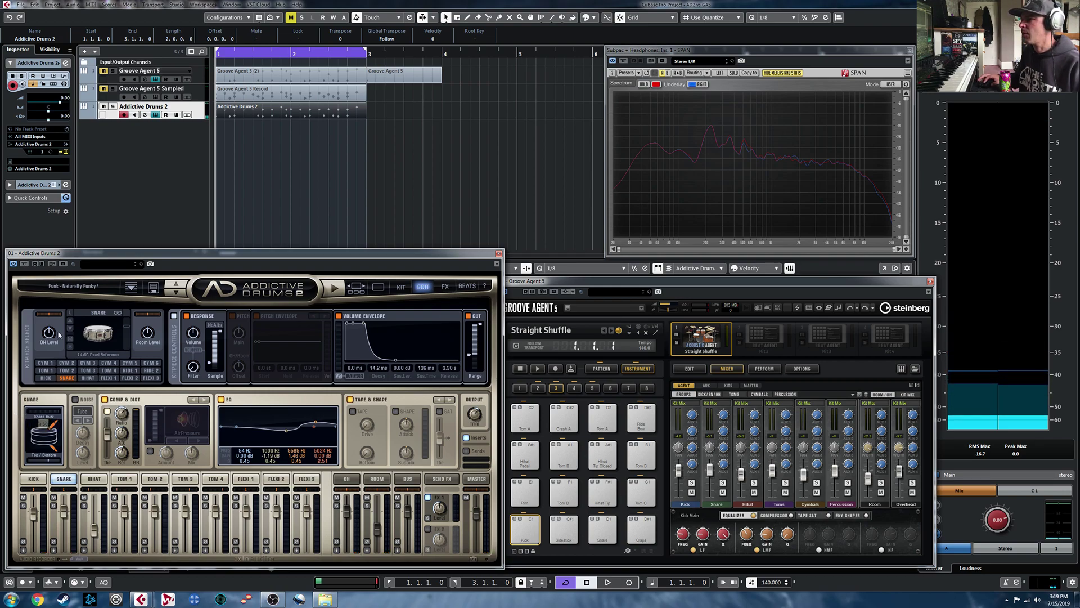
# Turn off alternating samples for the snare and the kick, and audition the loop.
pyautogui.click(215, 324)
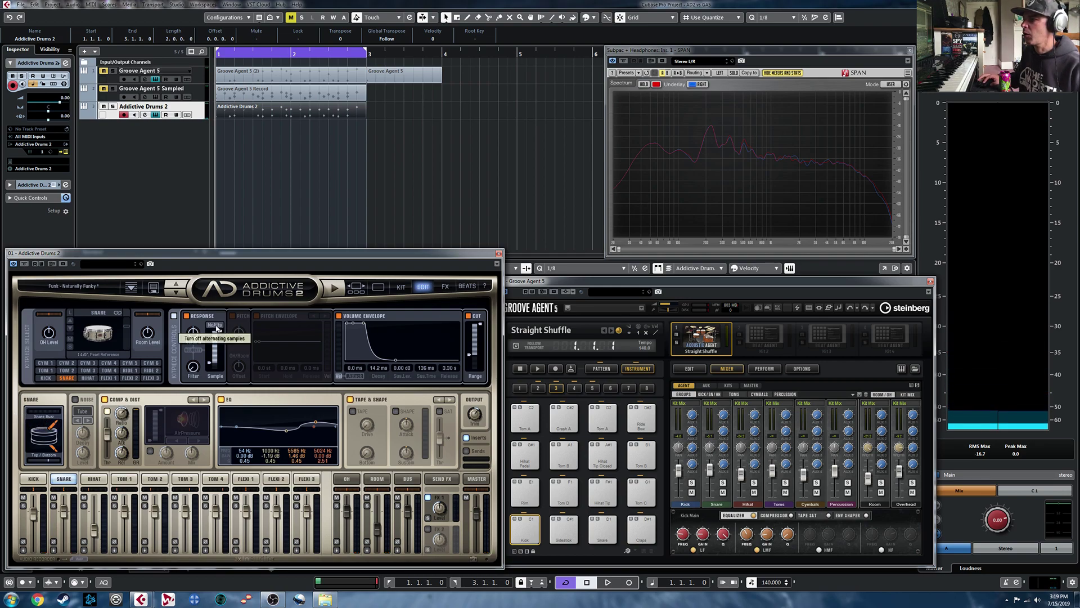
pyautogui.click(33, 512)
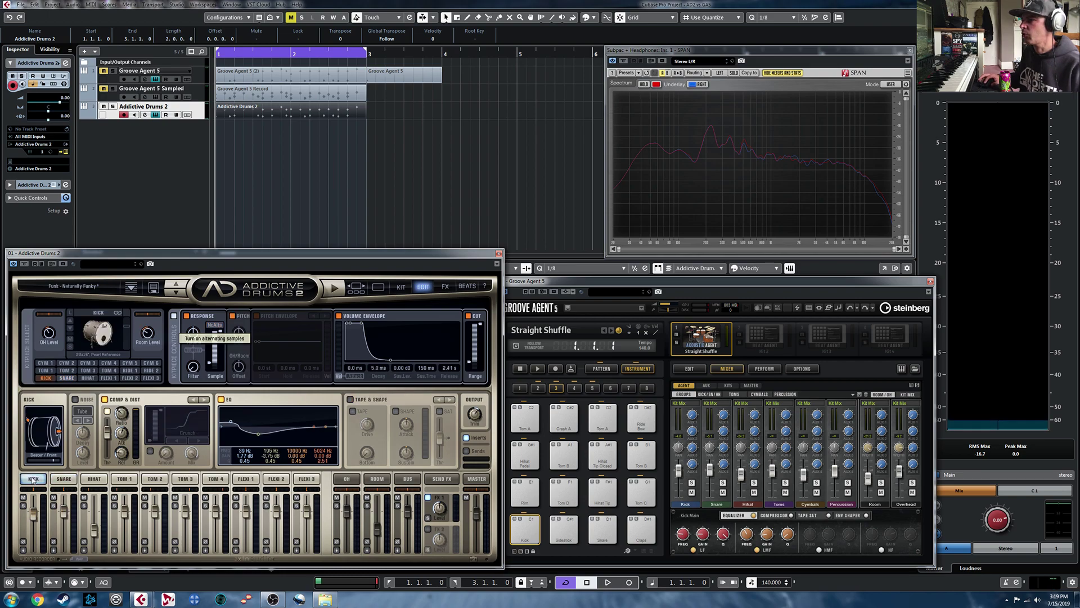
pyautogui.click(217, 326)
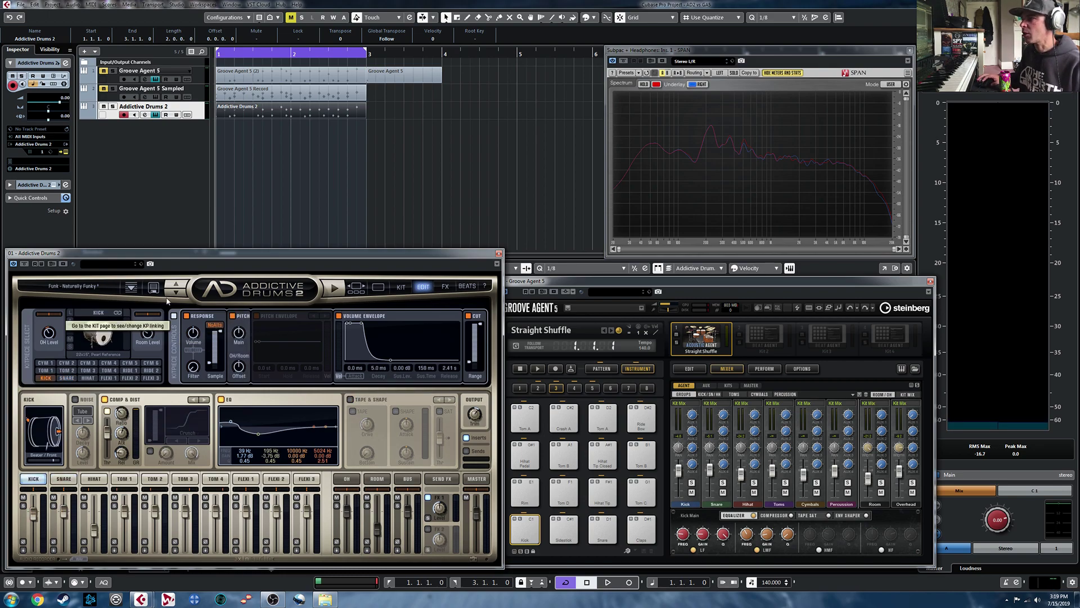
pyautogui.press('space')
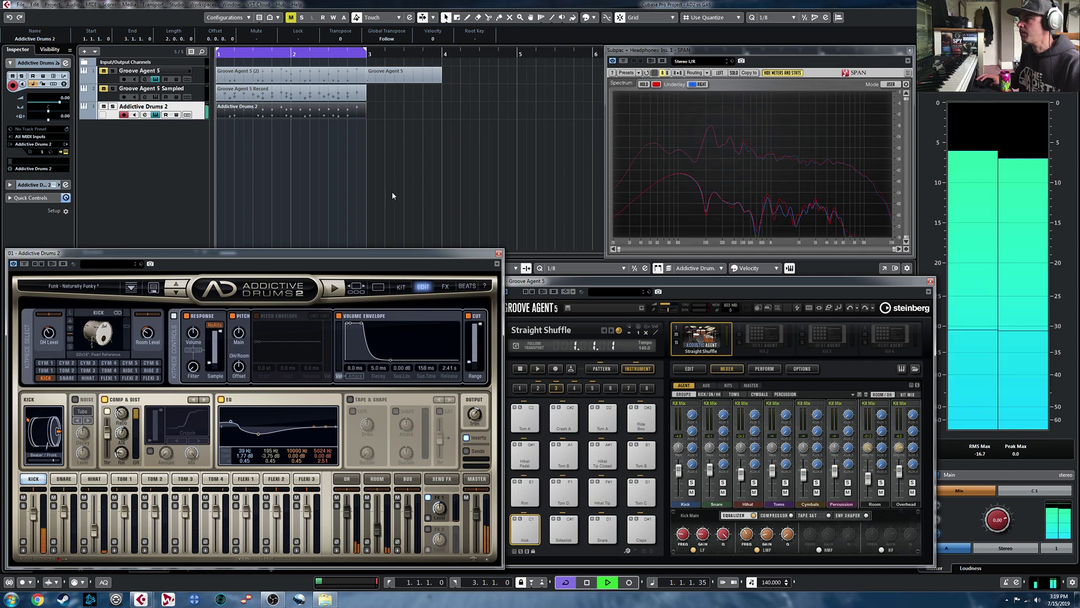
pyautogui.press('space')
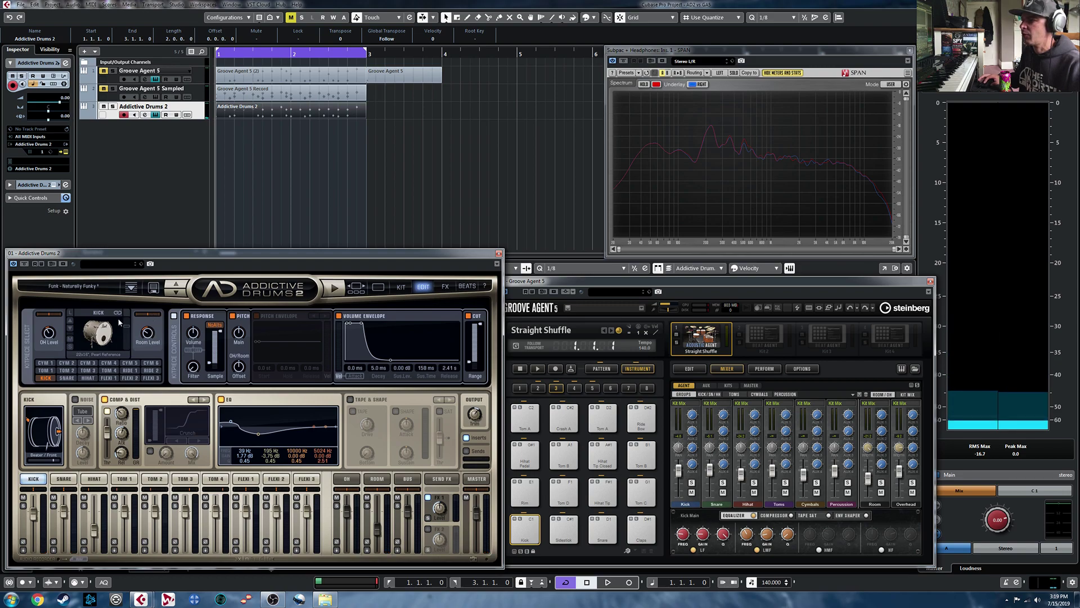
pyautogui.moveTo(156, 316)
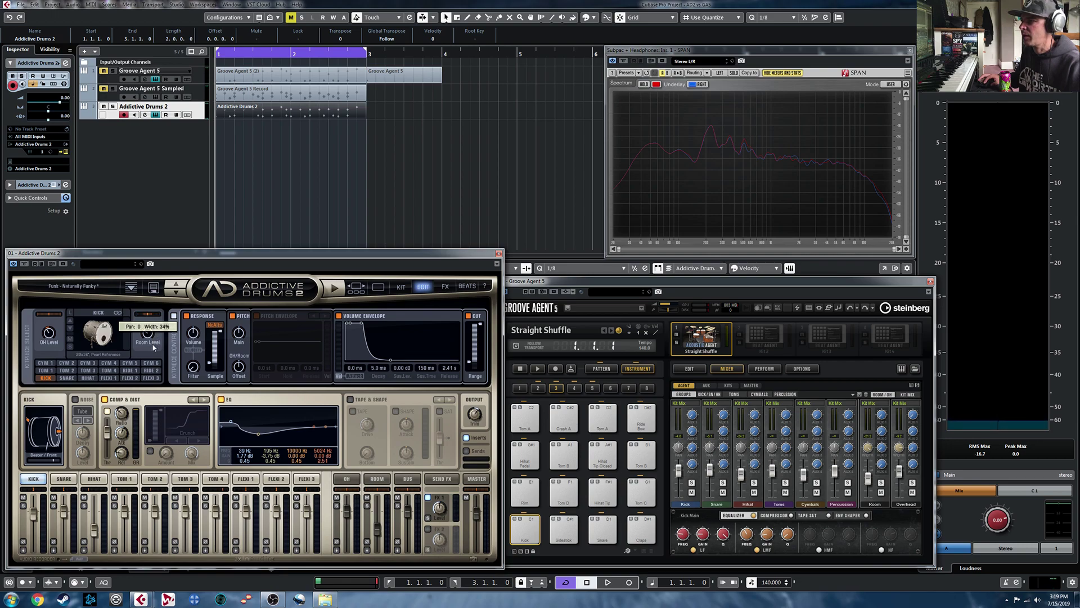
pyautogui.press('space')
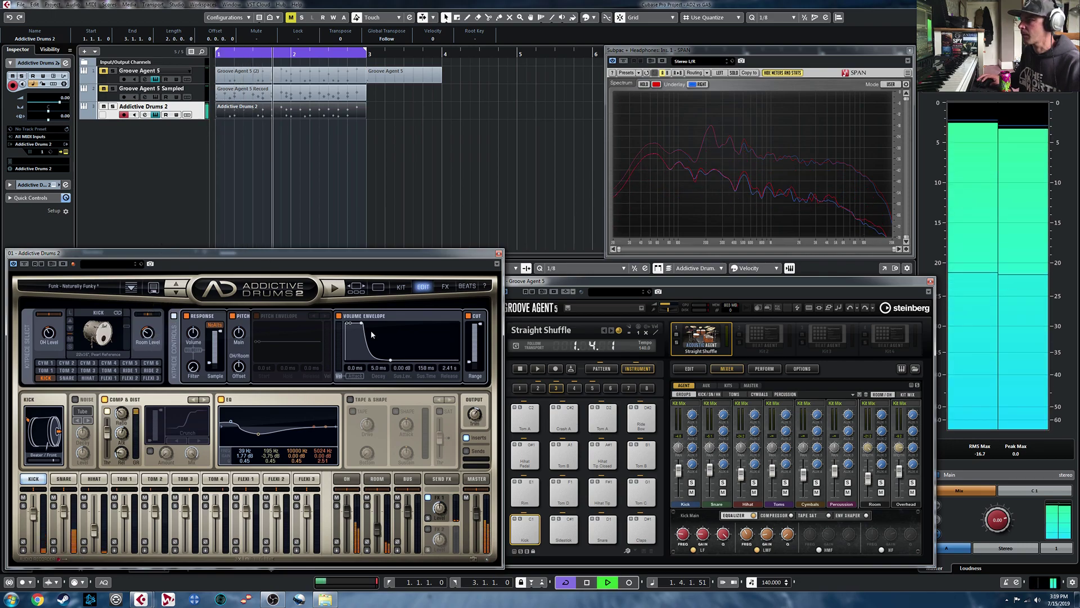
pyautogui.press('space')
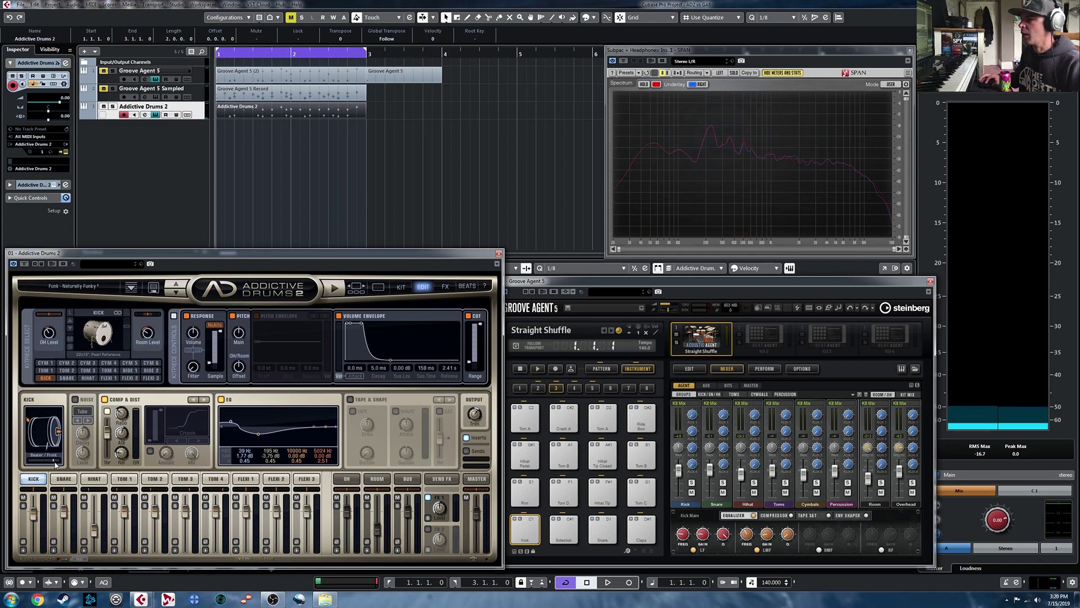
# Try the kick's Beater / Front microphone balance while the loop plays.
pyautogui.press('space')
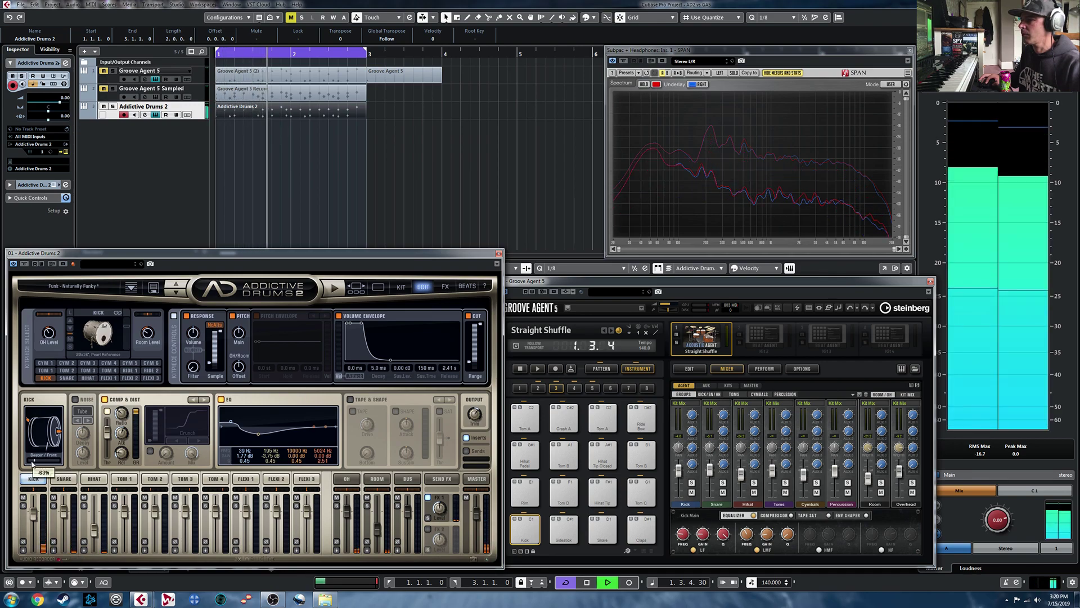
pyautogui.moveTo(32, 464); pyautogui.dragTo(49, 463)
pyautogui.press('space')
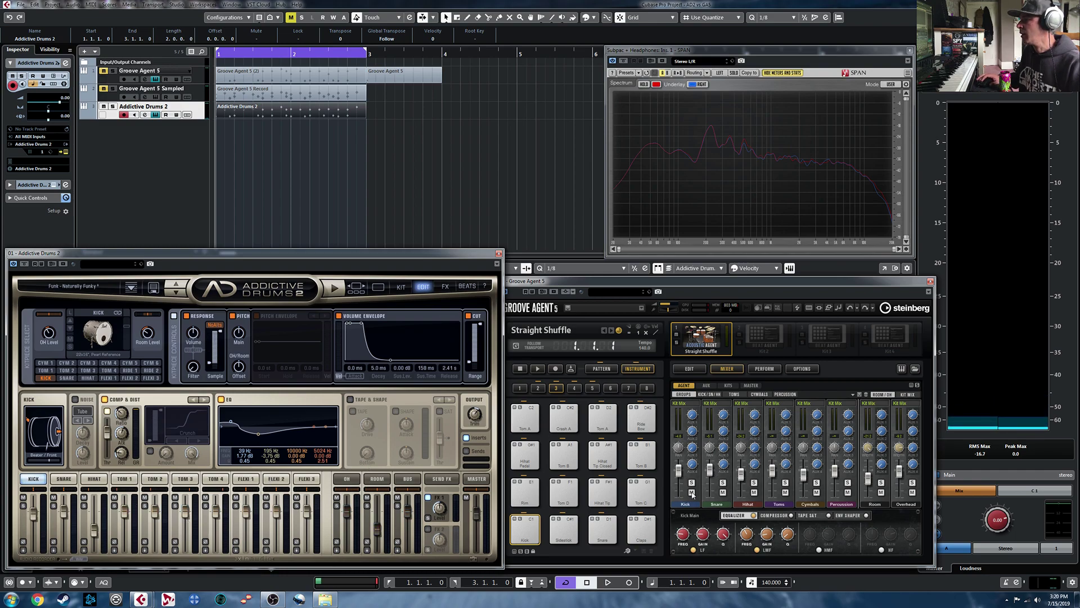
# Show the kick channel's compressor in the Groove Agent 5 mixer, switching it on and back off.
pyautogui.click(774, 518)
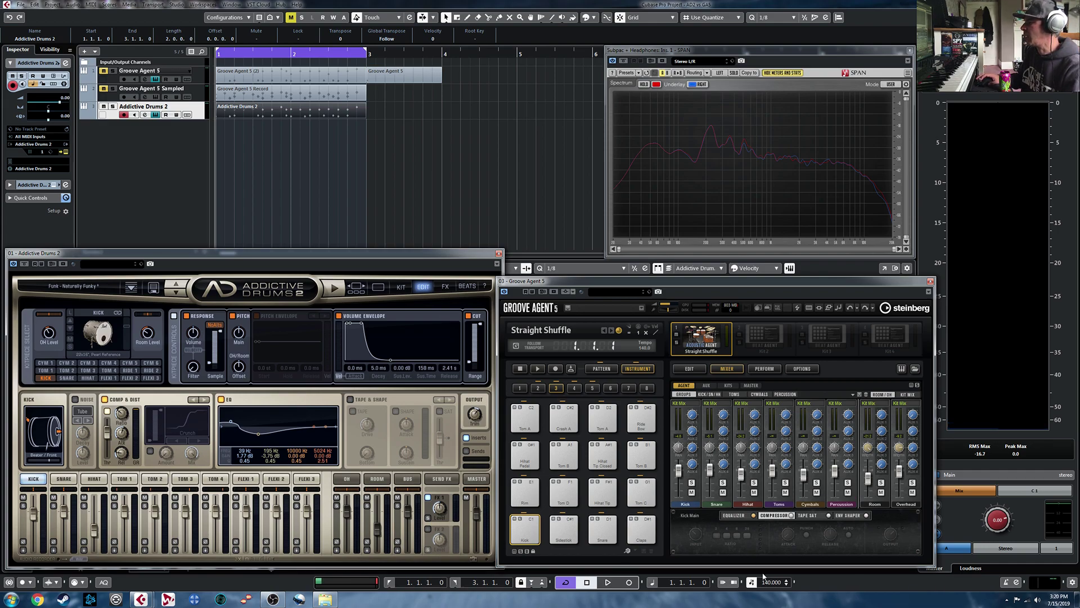
pyautogui.click(792, 516)
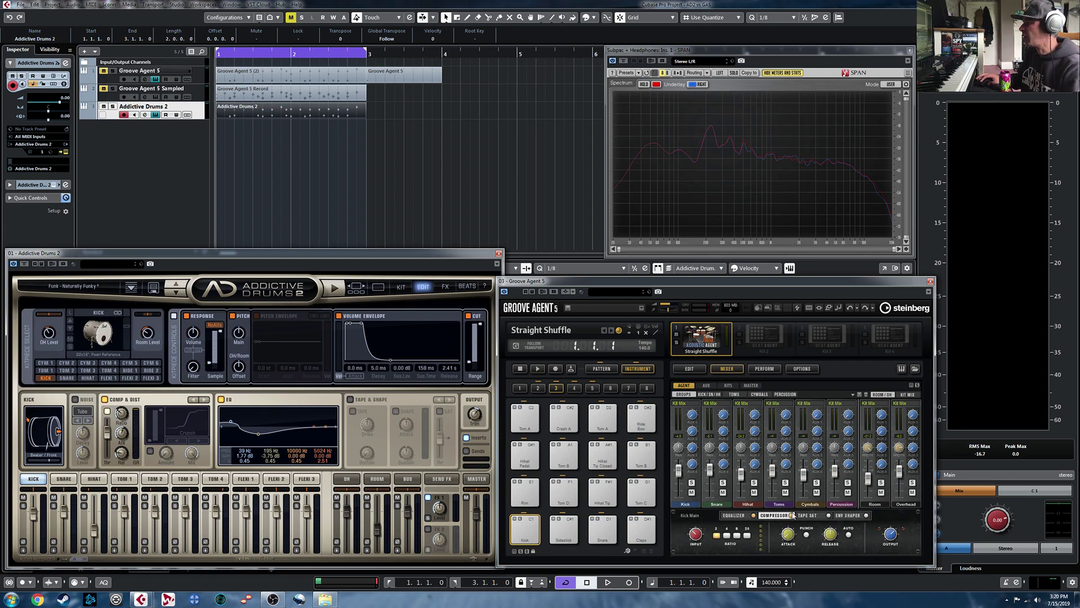
pyautogui.click(792, 516)
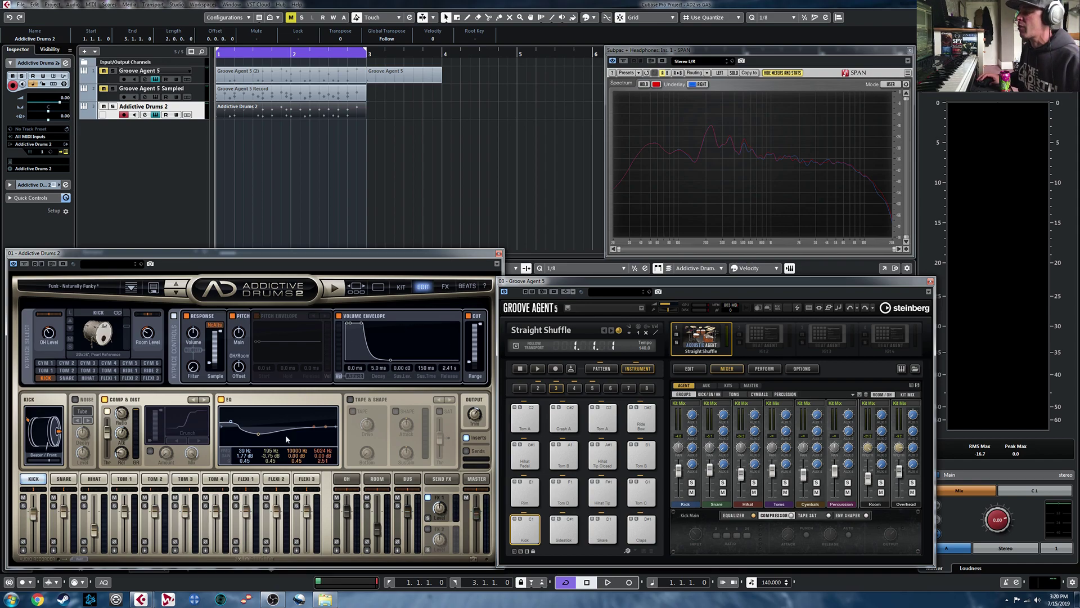
# Shorten the snare's volume envelope to a 22.5 ms sustain time and 965 ms release, and audition it with the loop.
pyautogui.press('space')
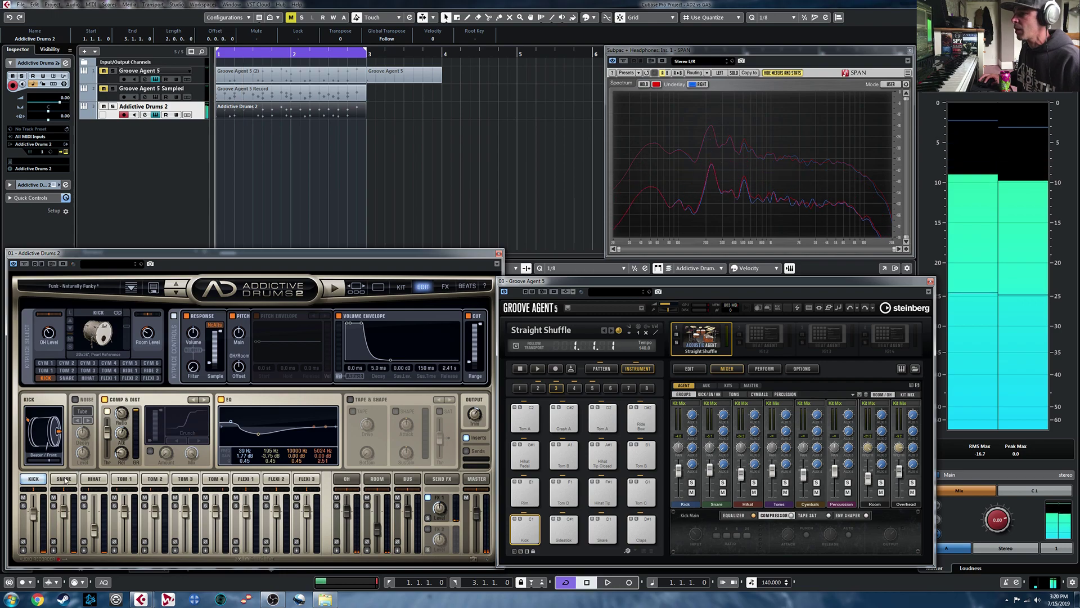
pyautogui.click(353, 342)
pyautogui.press('space')
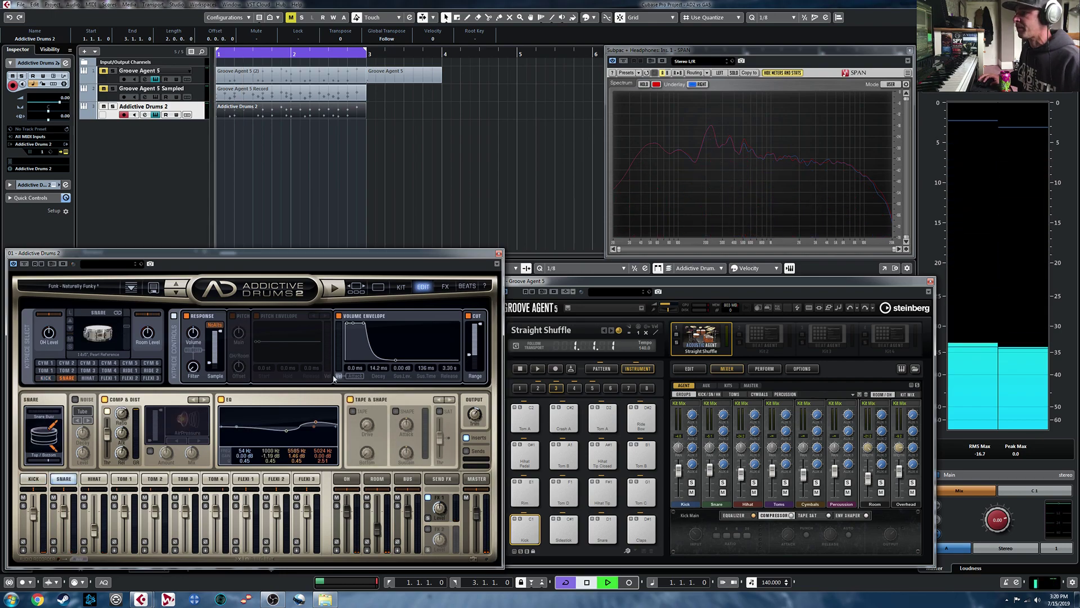
pyautogui.moveTo(395, 362); pyautogui.dragTo(393, 361)
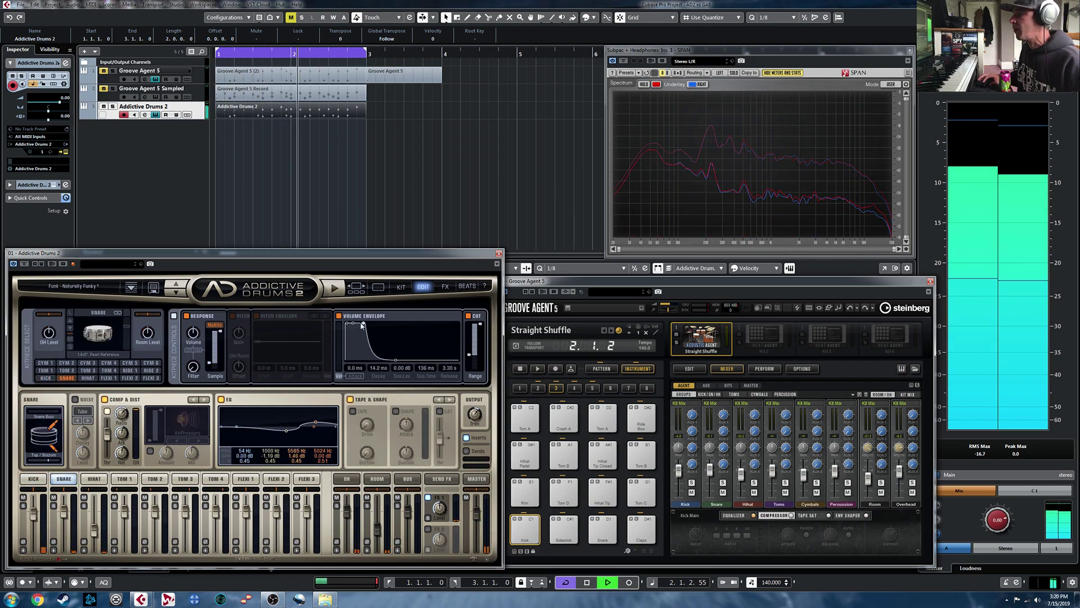
pyautogui.press('space')
pyautogui.moveTo(393, 361); pyautogui.dragTo(383, 362)
pyautogui.press('space')
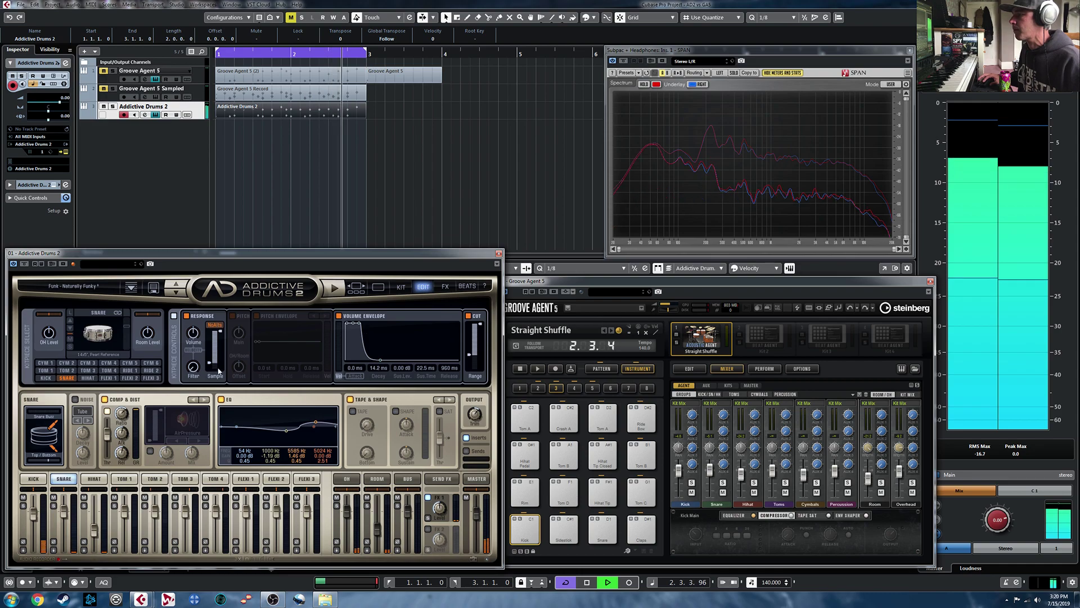
pyautogui.press('space')
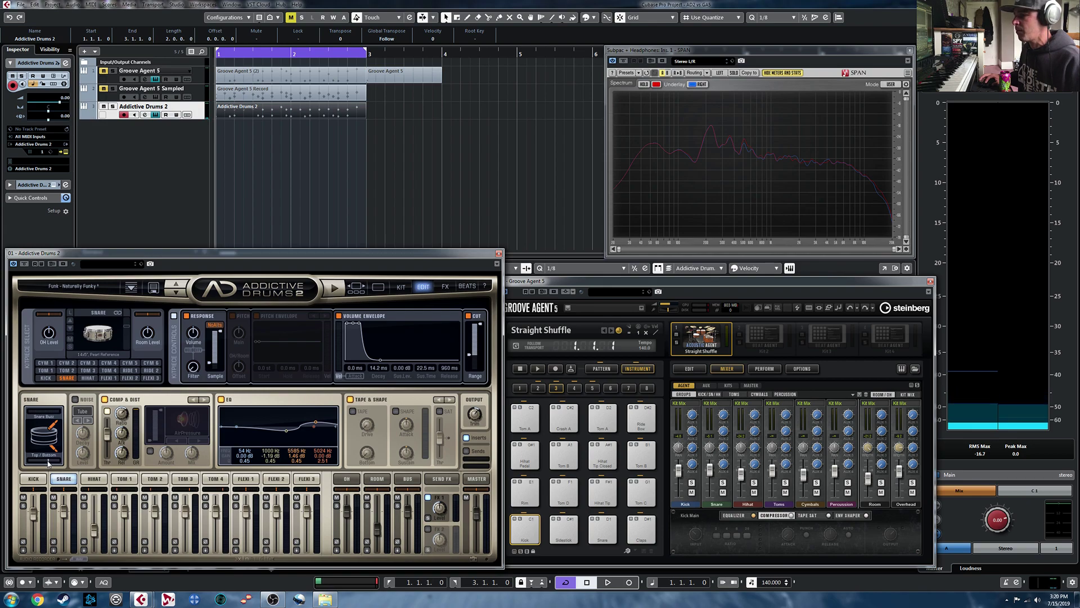
# Shift the snare's Top / Bottom microphone balance toward the top microphone while the loop plays.
pyautogui.press('space')
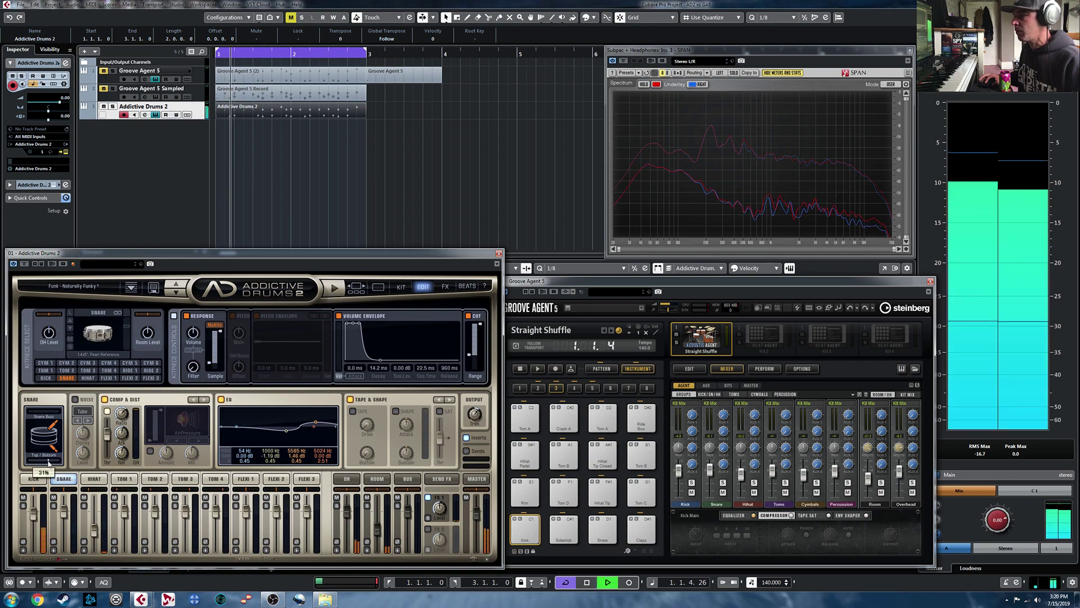
pyautogui.moveTo(55, 462); pyautogui.dragTo(40, 464)
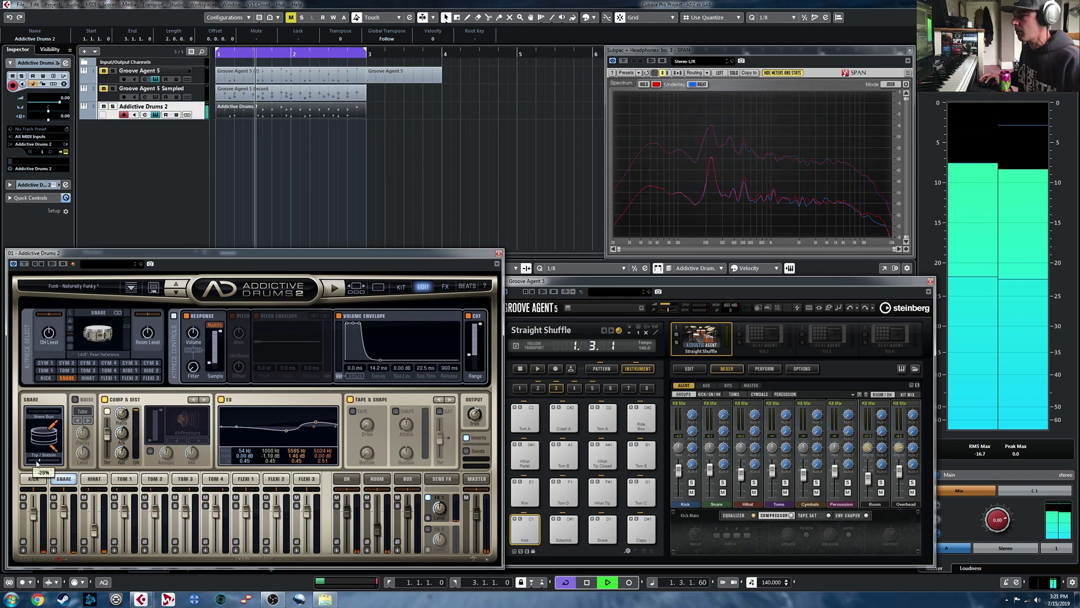
pyautogui.press('space')
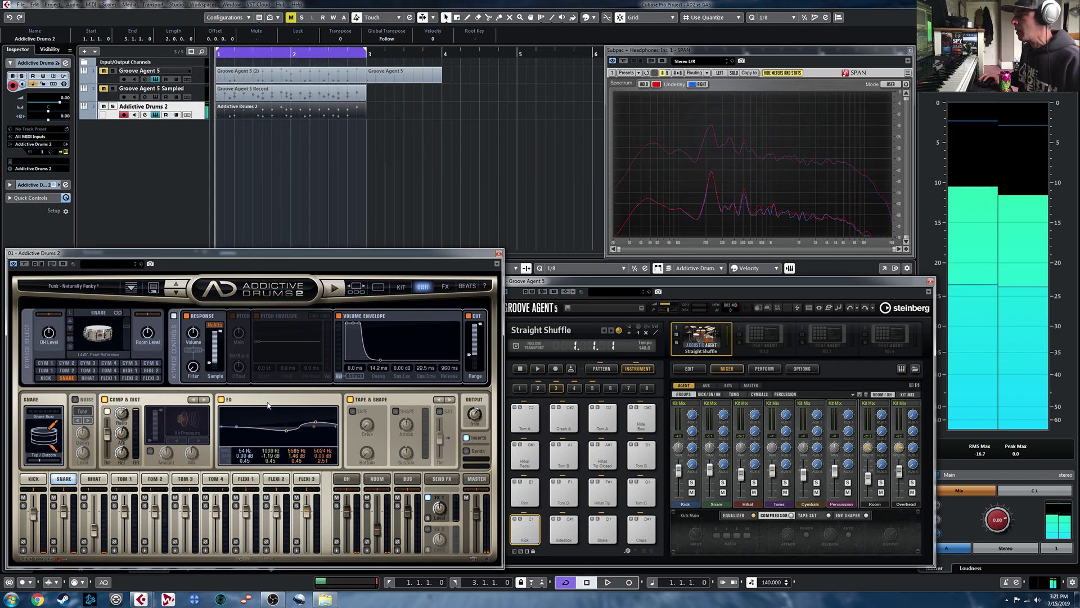
# Lower the snare's overhead level to about -3.9 dB and play the loop.
pyautogui.moveTo(56, 333)
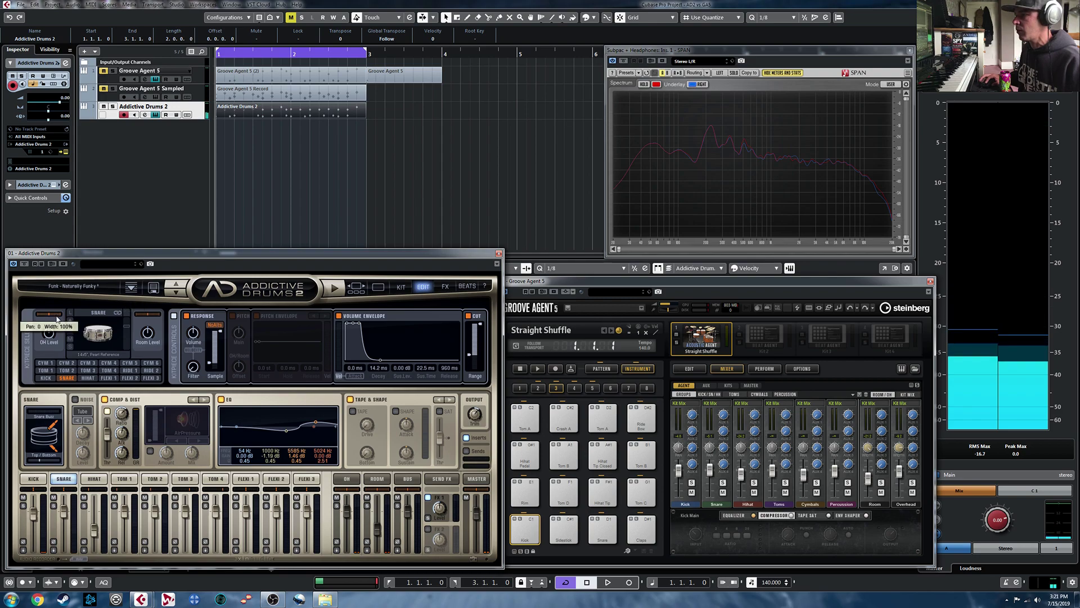
pyautogui.moveTo(56, 333); pyautogui.dragTo(48, 354)
pyautogui.press('space')
pyautogui.press('space')
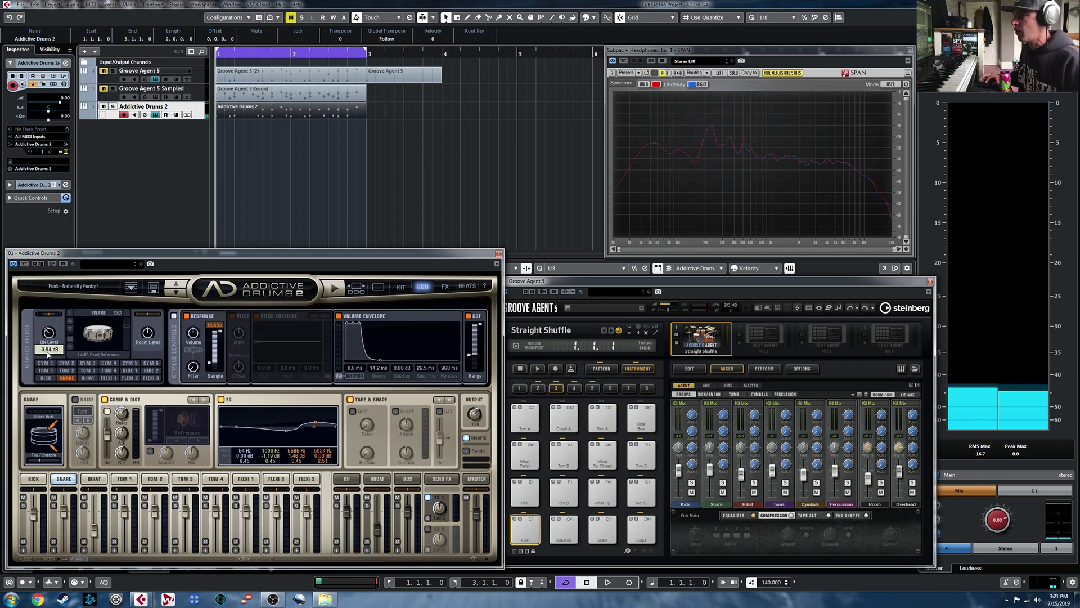
pyautogui.press('space')
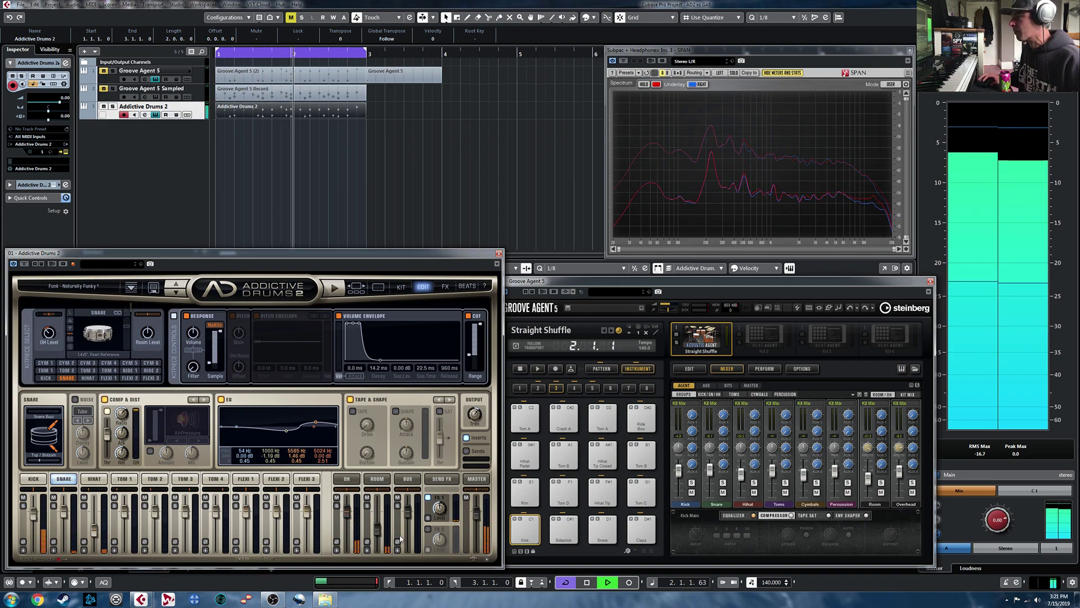
pyautogui.press('space')
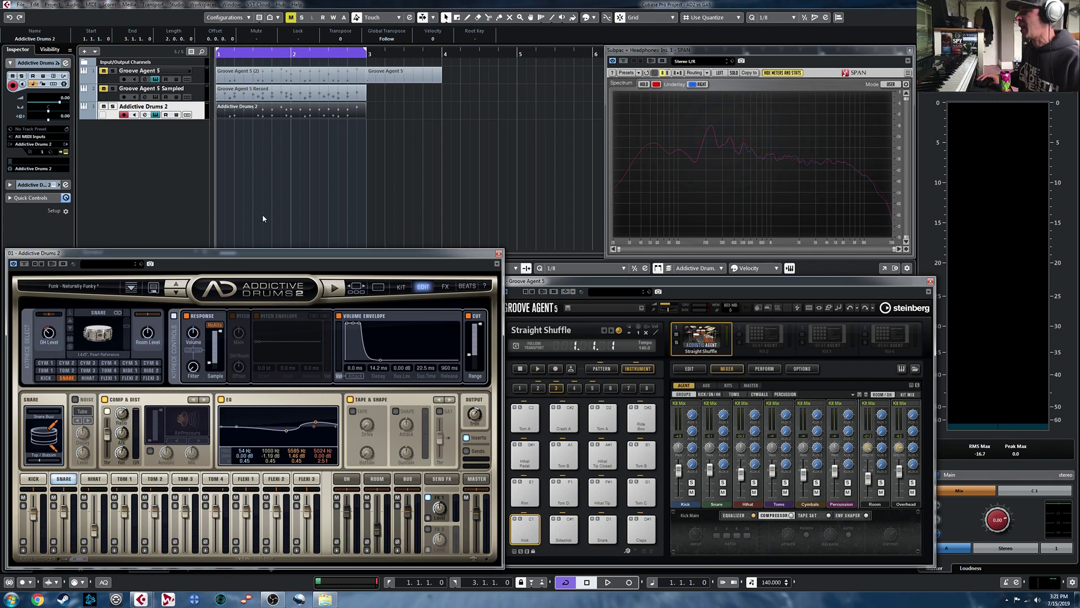
# Insert the Funk Straight Beat 03 variant 16th HH (w Ghostnotes) from Funk Beats 2 on the Addictive Drums 2 track at bar 3.
pyautogui.click(467, 286)
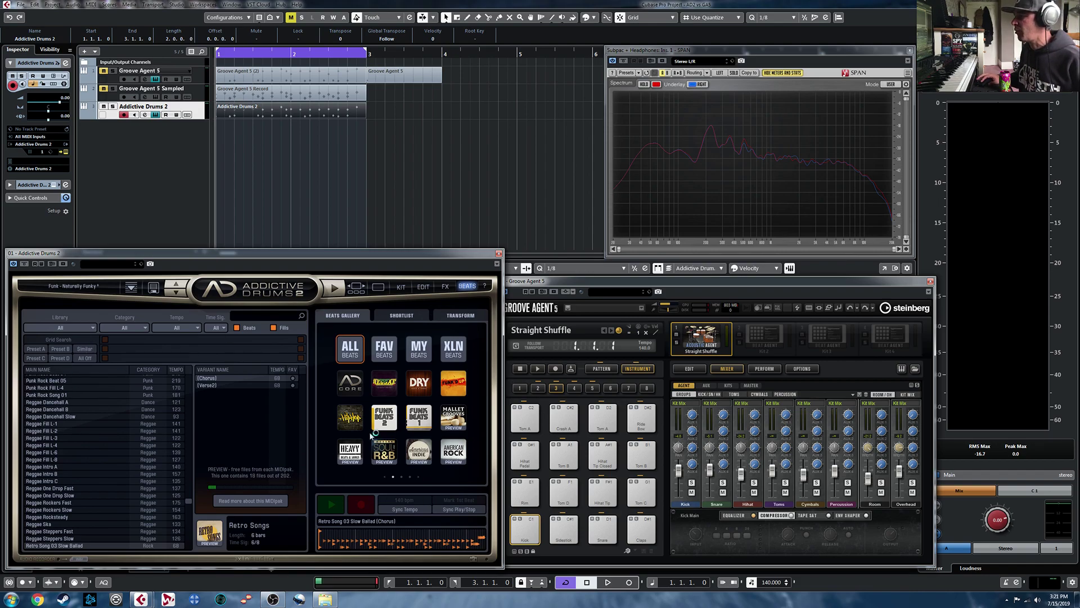
pyautogui.click(384, 419)
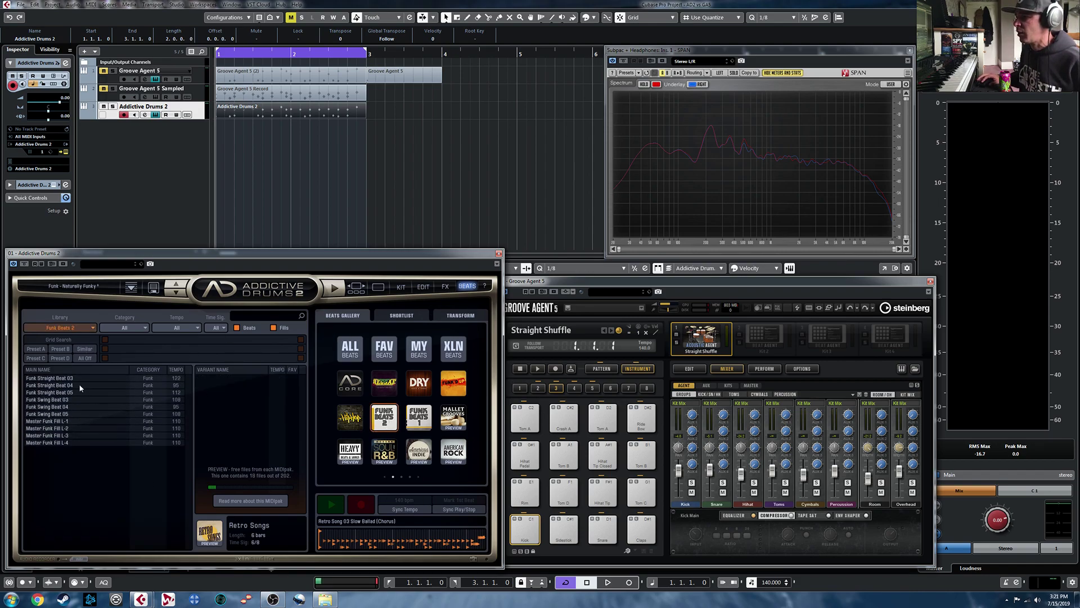
pyautogui.click(45, 379)
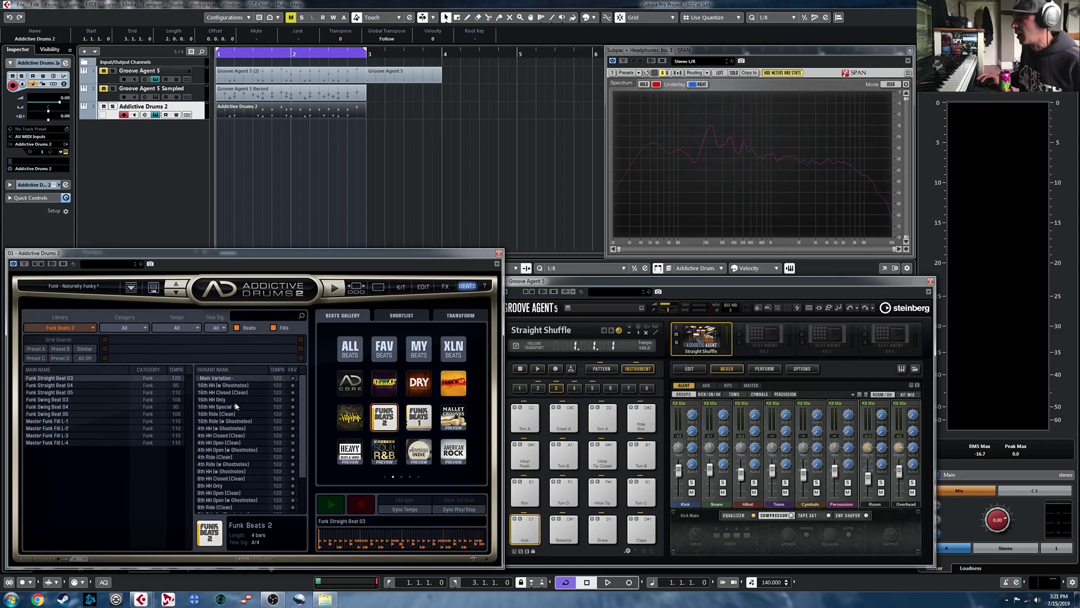
pyautogui.click(223, 387)
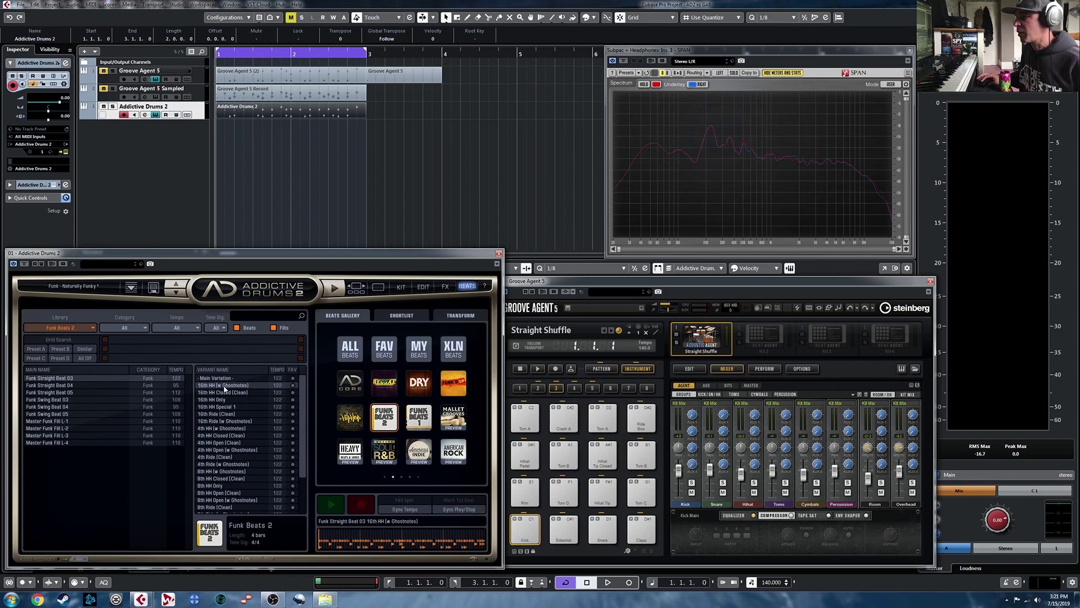
pyautogui.moveTo(278, 361); pyautogui.dragTo(369, 115)
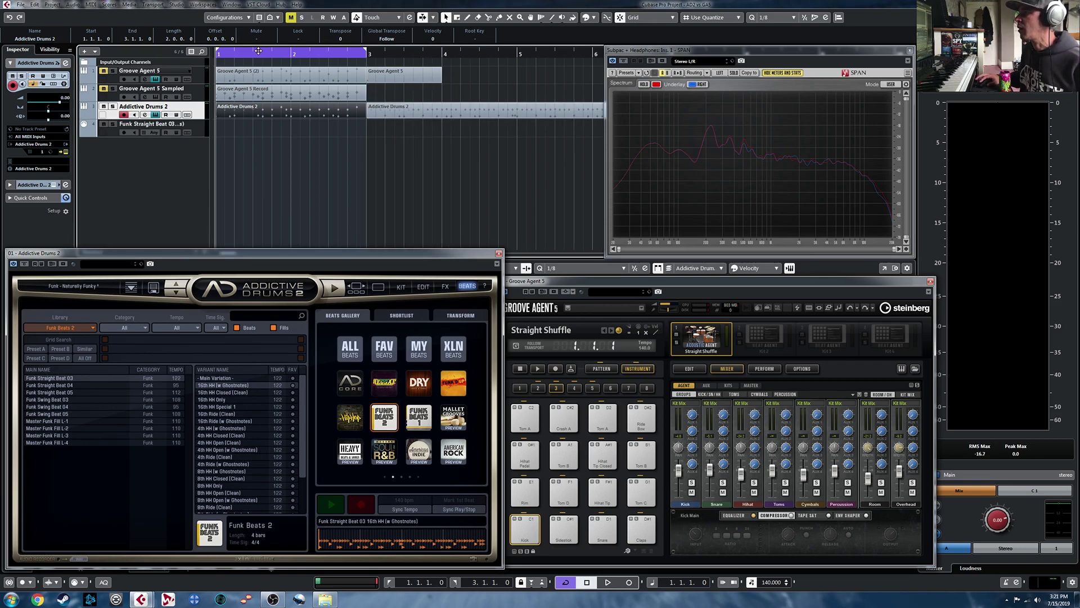
# Set the loop range to the beat inserted at bar 3 and play it.
pyautogui.click(431, 115)
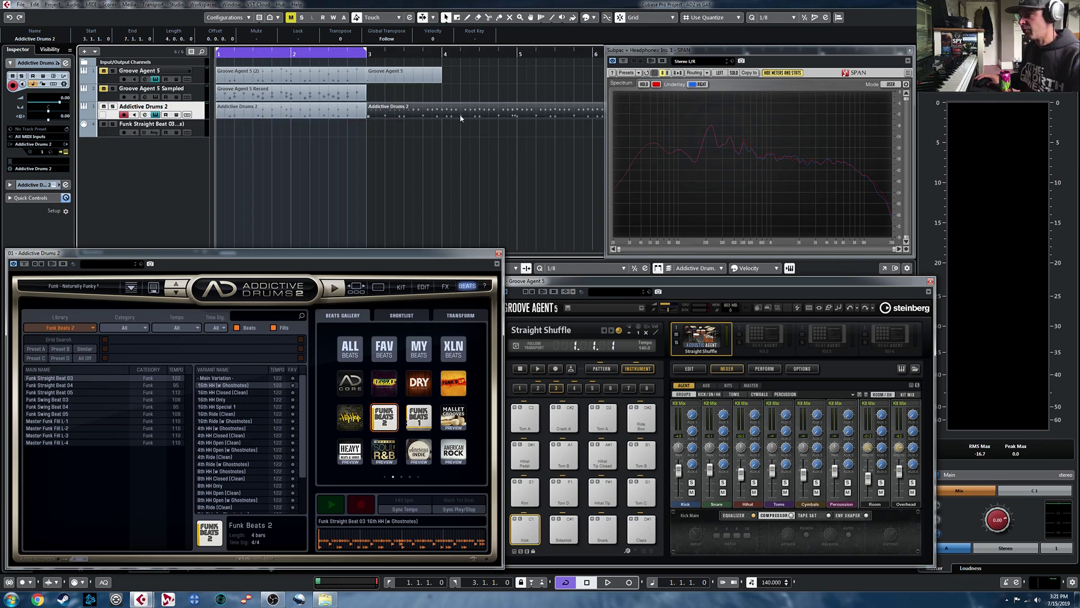
pyautogui.press('p')
pyautogui.press('space')
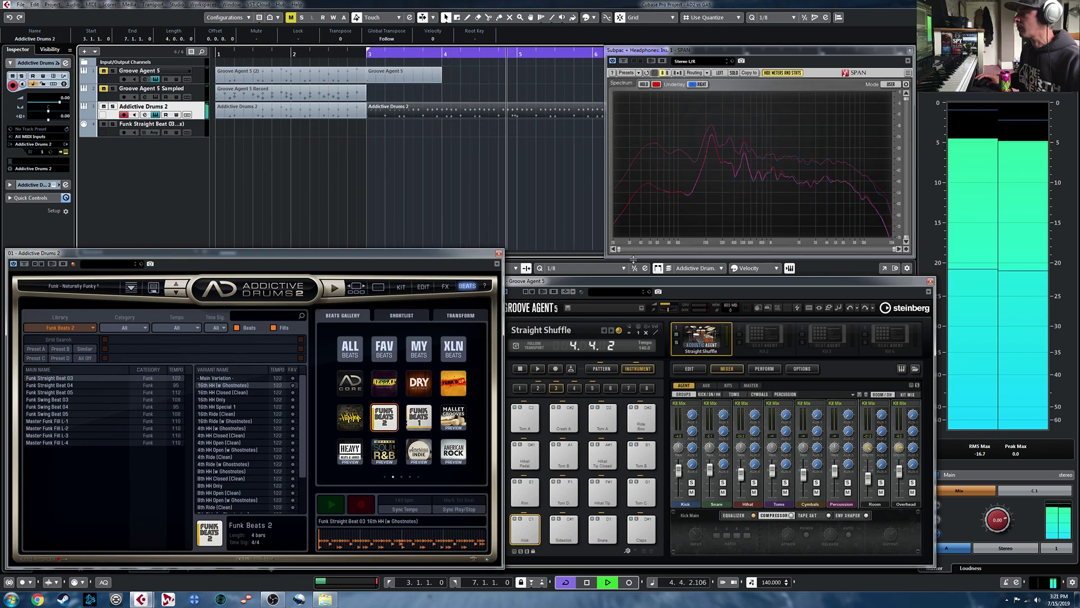
pyautogui.press('space')
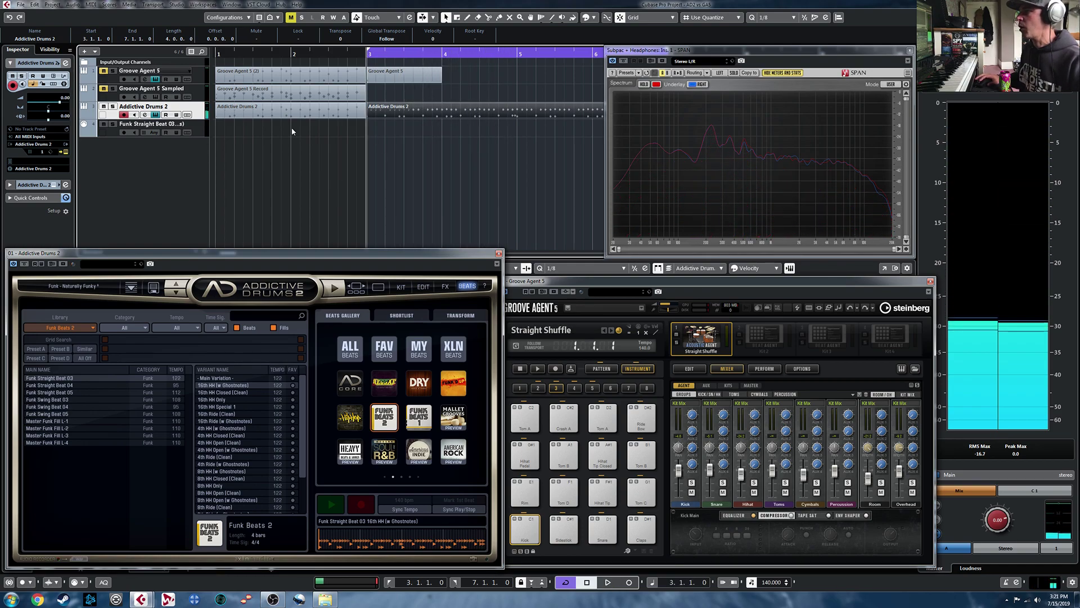
# Delete the beat inserted at bar 3 and show the Groove Agent 5 Sampled instrument with its Acoustic Resampled kit.
pyautogui.press('Delete')
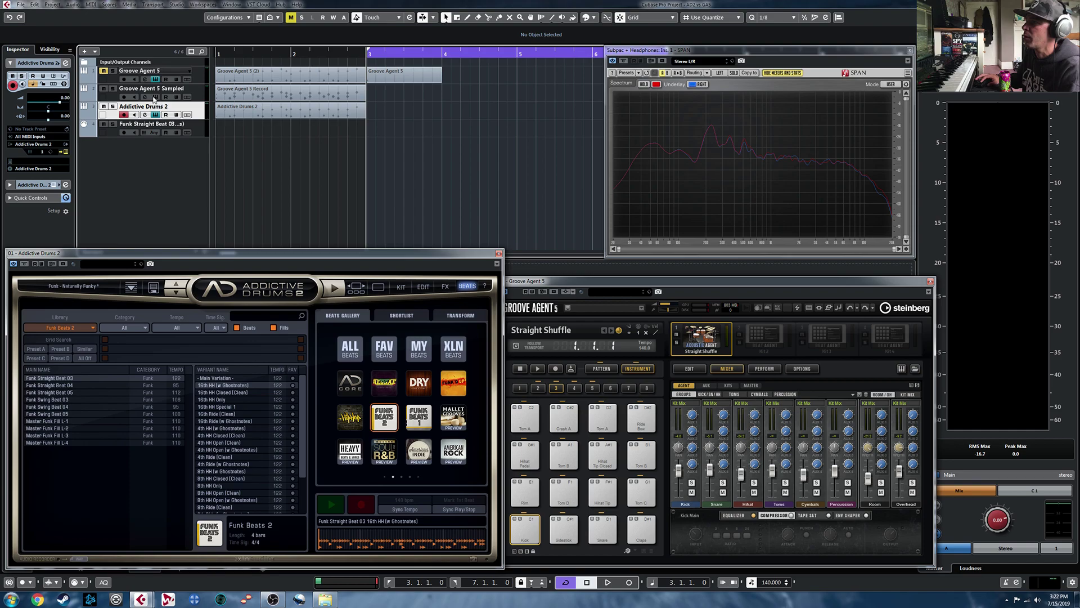
pyautogui.moveTo(618, 293); pyautogui.dragTo(643, 292)
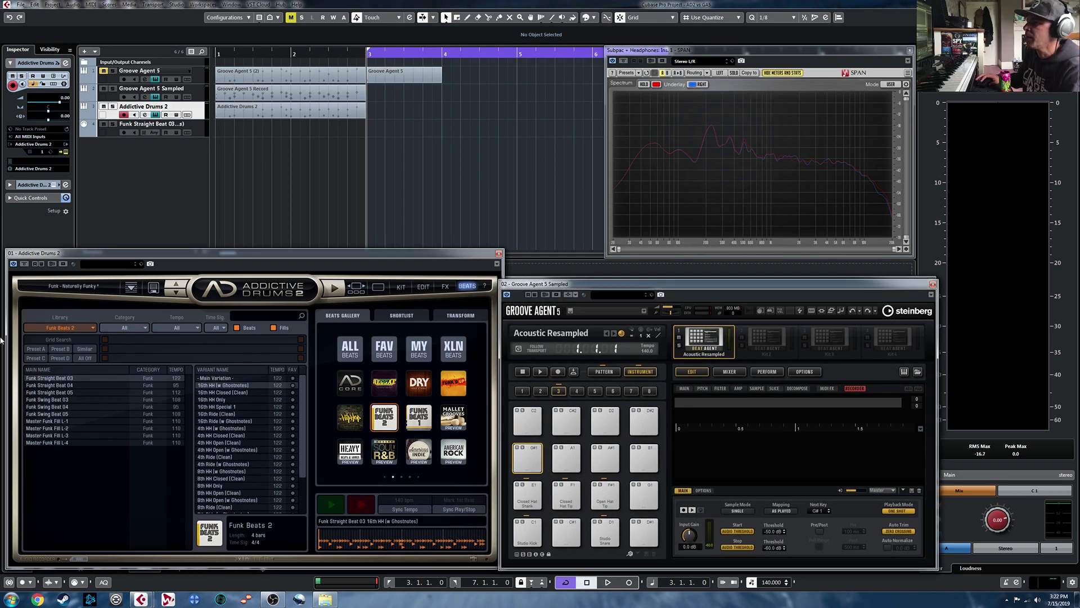
# Show the Addictive Drums 2 kit page, audition the Studio Kick pad and strike the Addictive Drums 2 kick several times.
pyautogui.click(400, 288)
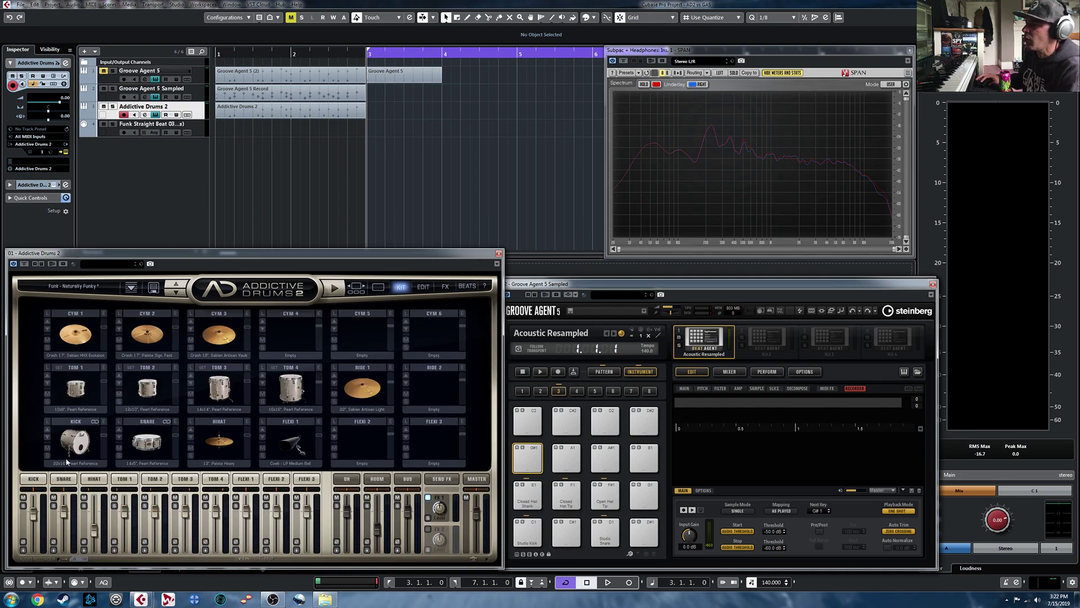
pyautogui.click(535, 524)
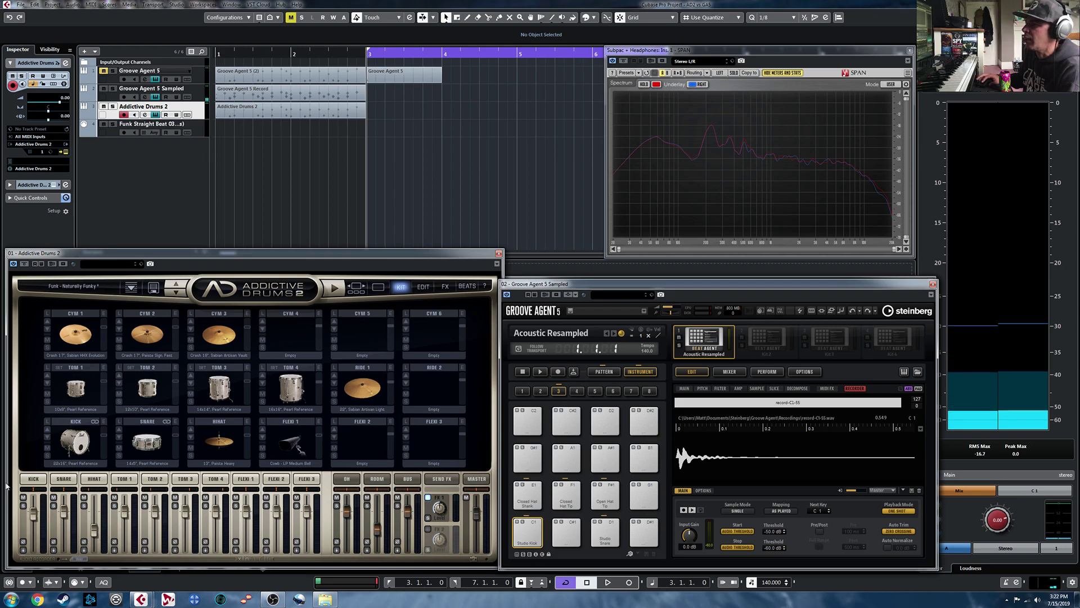
pyautogui.click(79, 454)
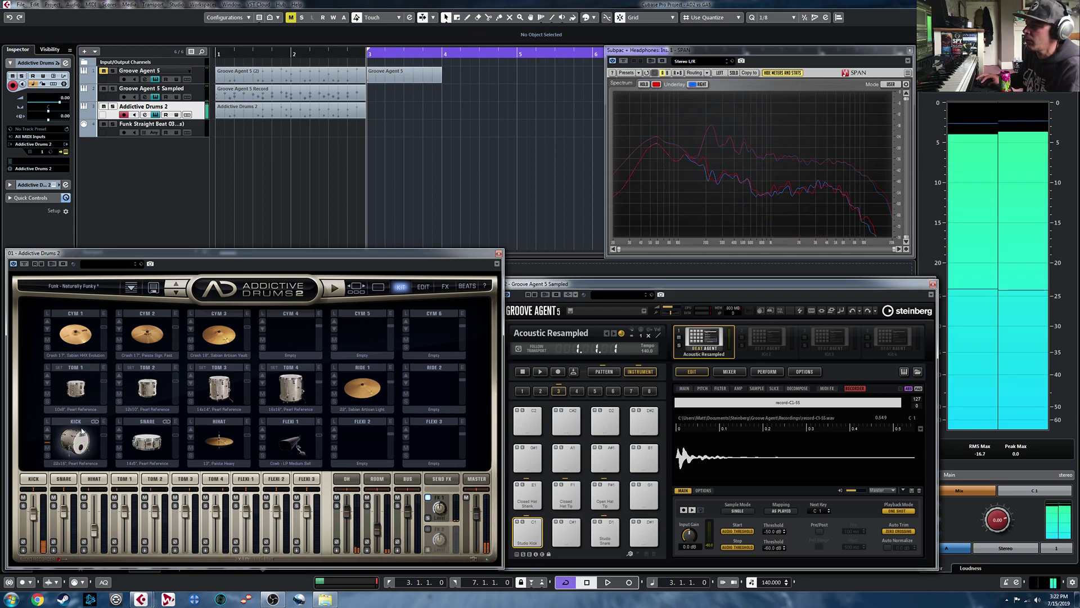
pyautogui.click(84, 435)
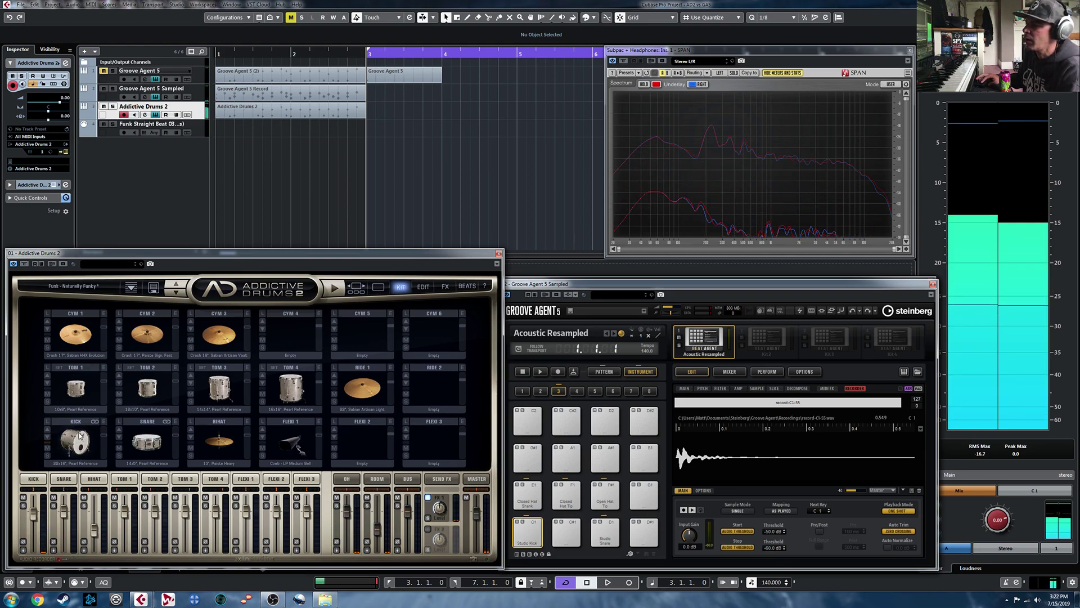
pyautogui.click(80, 436)
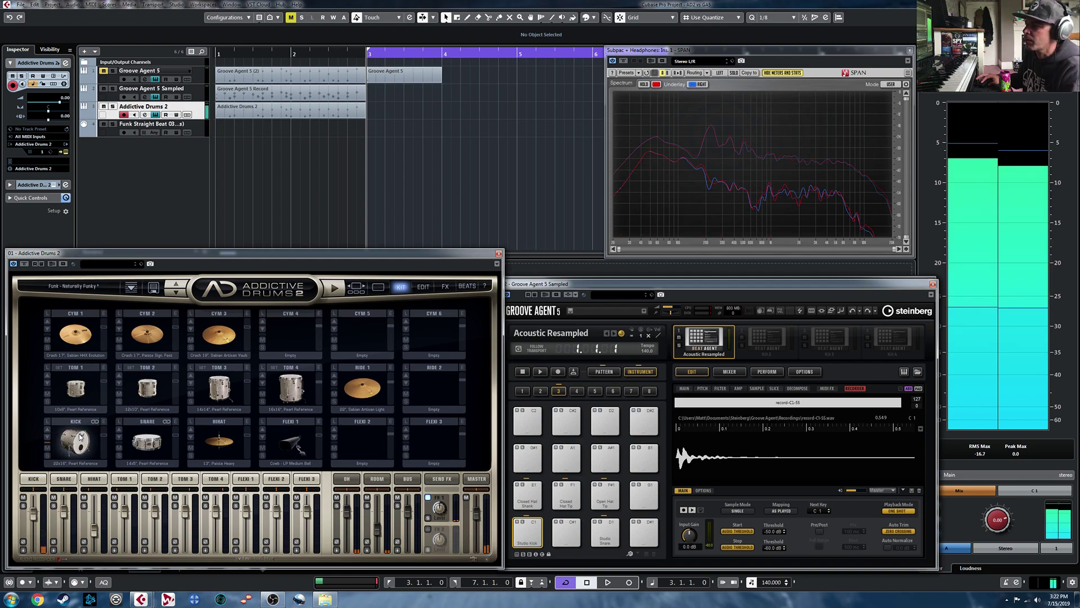
pyautogui.click(80, 436)
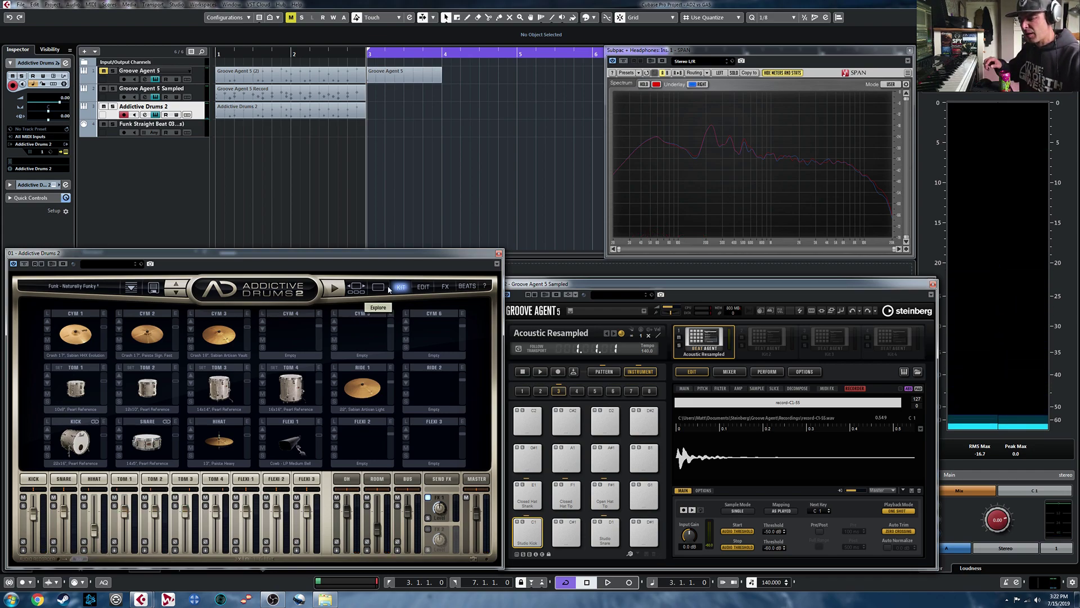
# Open the Pool and add the recorded kick wave file from Addictive Drums 2 to its Audio folder.
pyautogui.hotkey('ctrl', 'p')
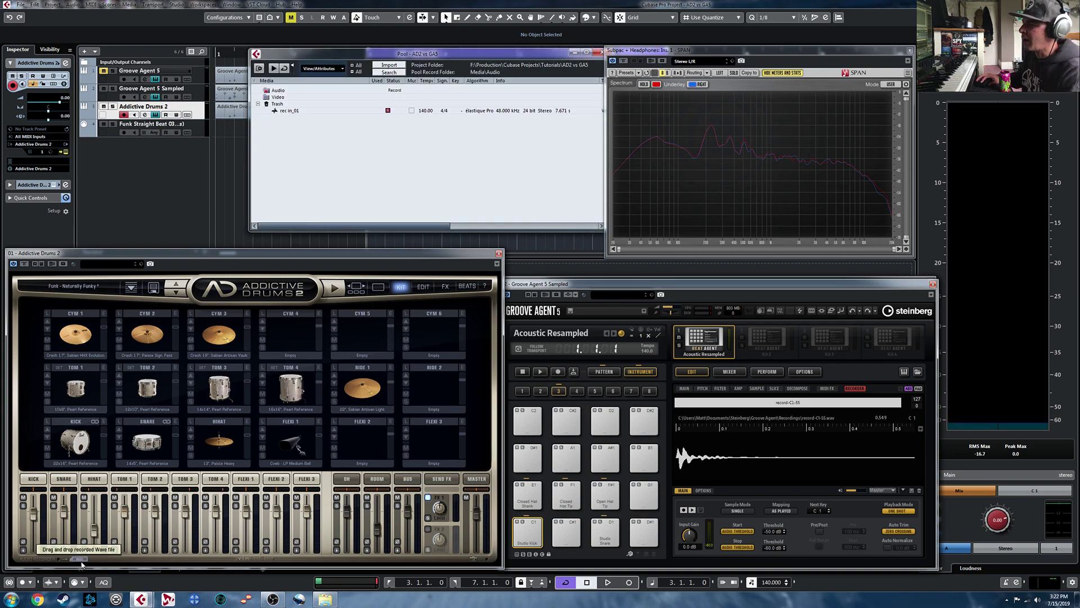
pyautogui.moveTo(78, 563); pyautogui.dragTo(112, 551)
pyautogui.moveTo(295, 206); pyautogui.dragTo(282, 95)
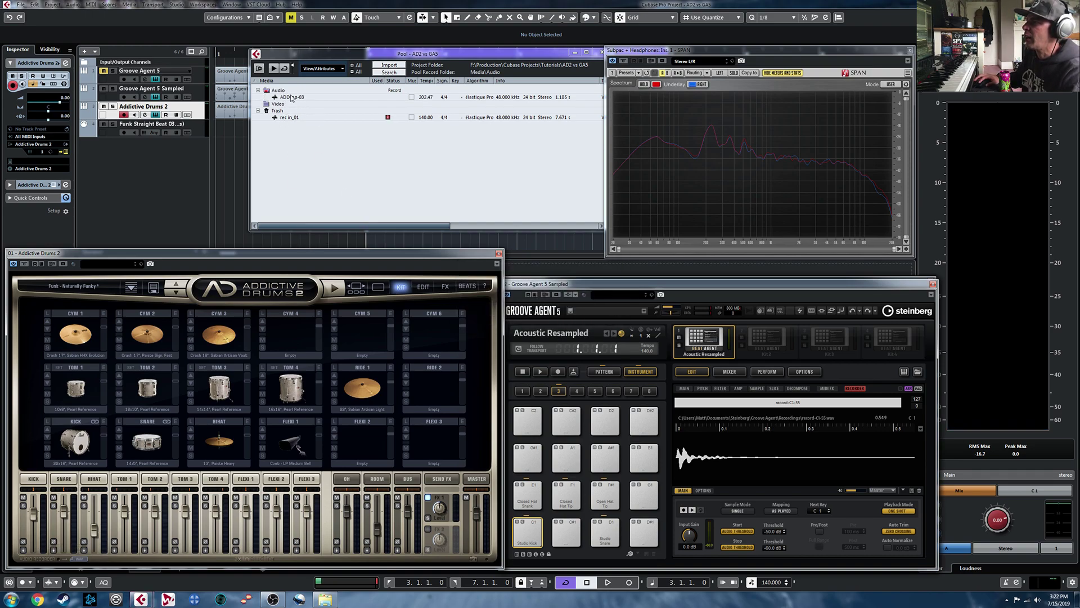
# Strike the Addictive Drums 2 snare several times and add its recorded wave file to the Pool as a new version.
pyautogui.click(147, 441)
pyautogui.click(148, 439)
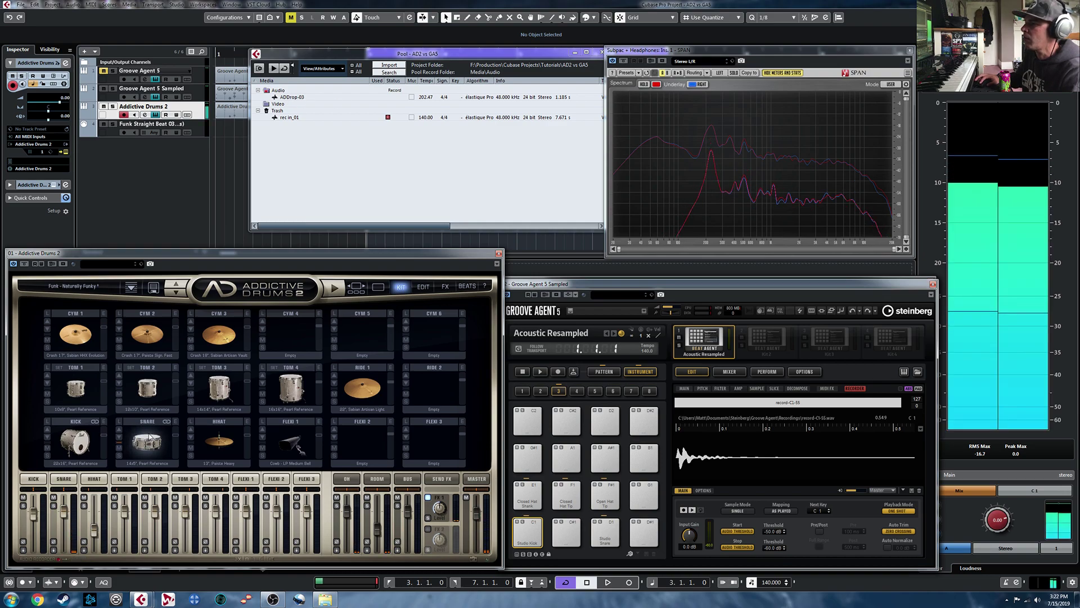
pyautogui.click(150, 434)
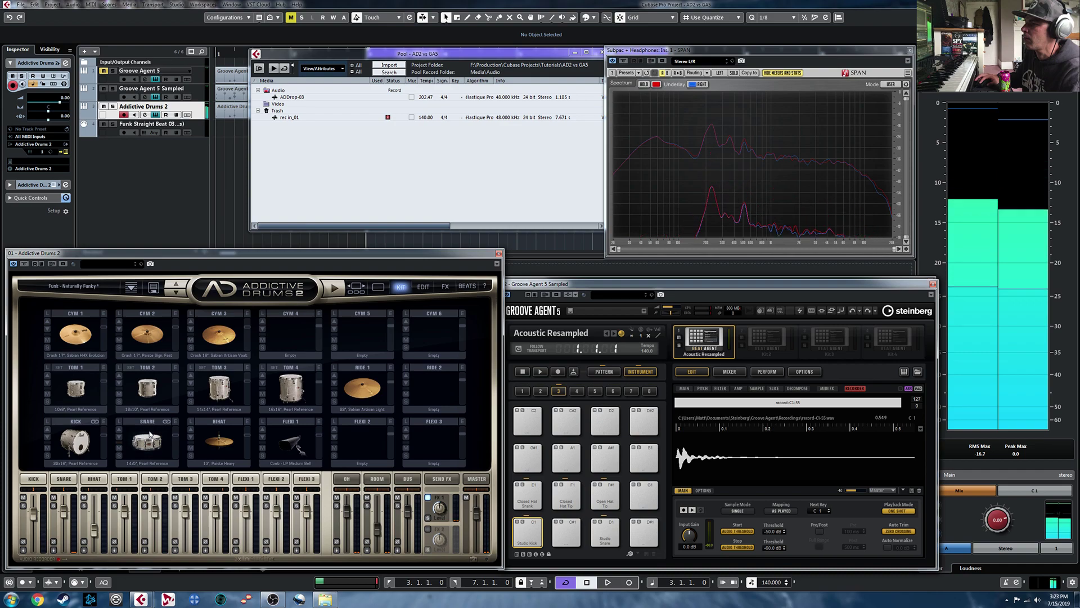
pyautogui.click(150, 434)
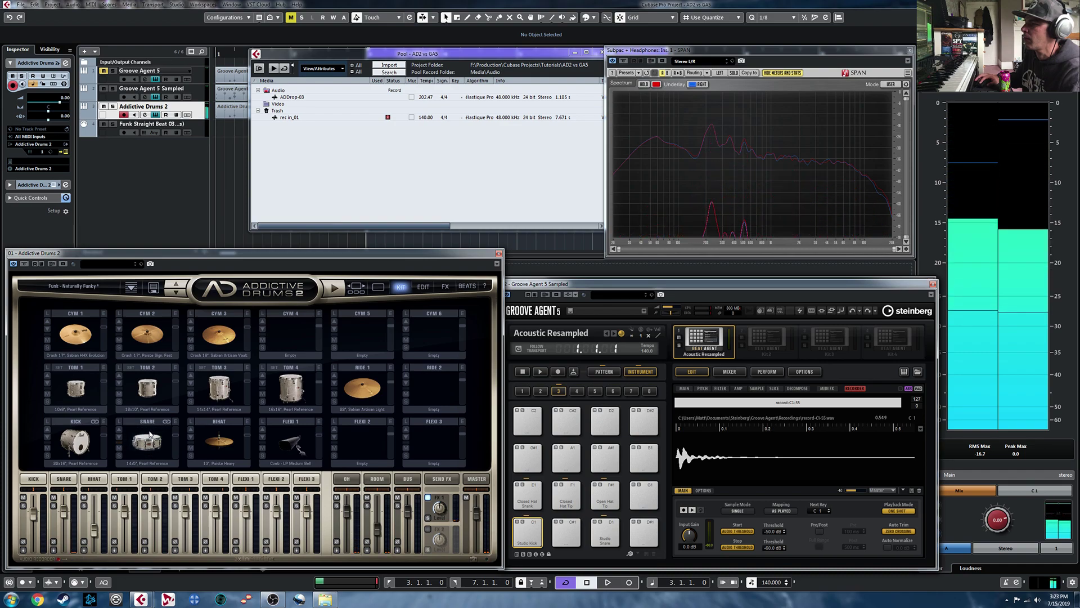
pyautogui.moveTo(80, 558); pyautogui.dragTo(289, 96)
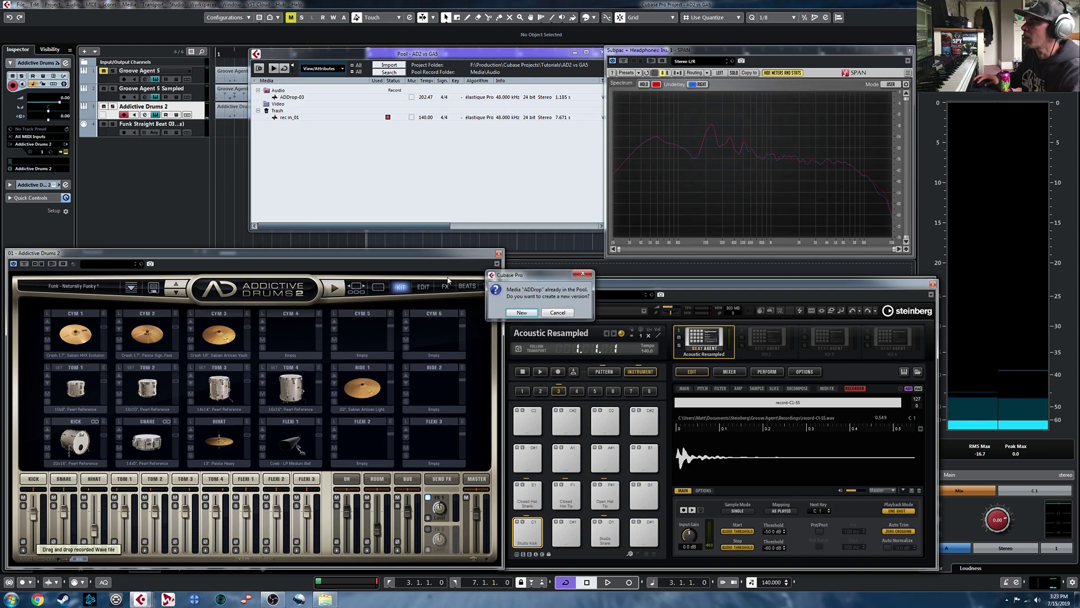
pyautogui.click(522, 313)
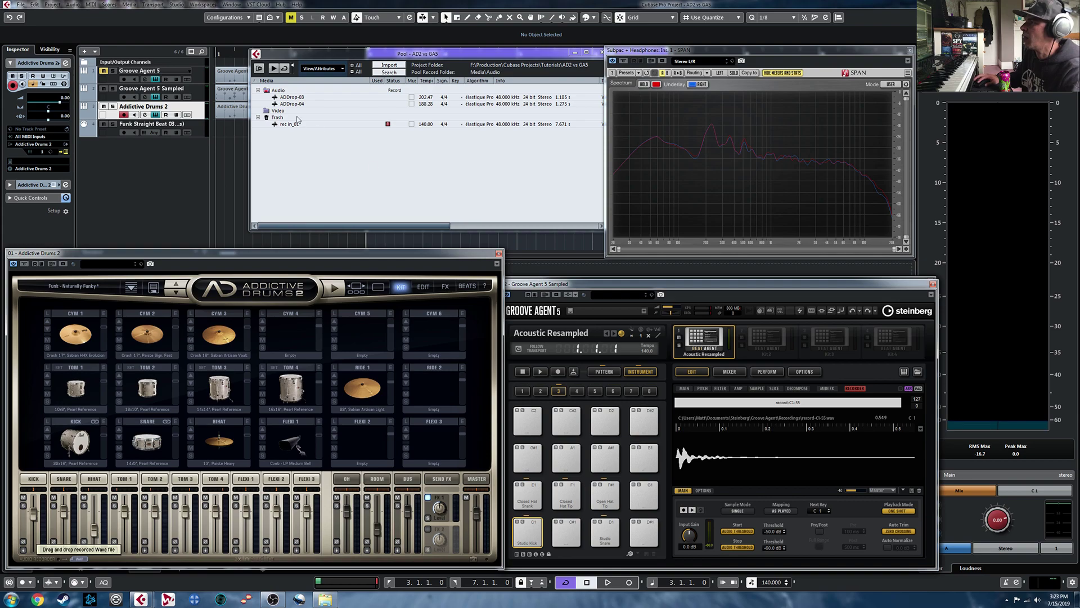
# Load ADDrop-03 onto pad G#1 and ADDrop-04 onto pad A1 of the Acoustic Resampled kit and audition both pads.
pyautogui.moveTo(290, 99); pyautogui.dragTo(527, 460)
pyautogui.click(291, 105)
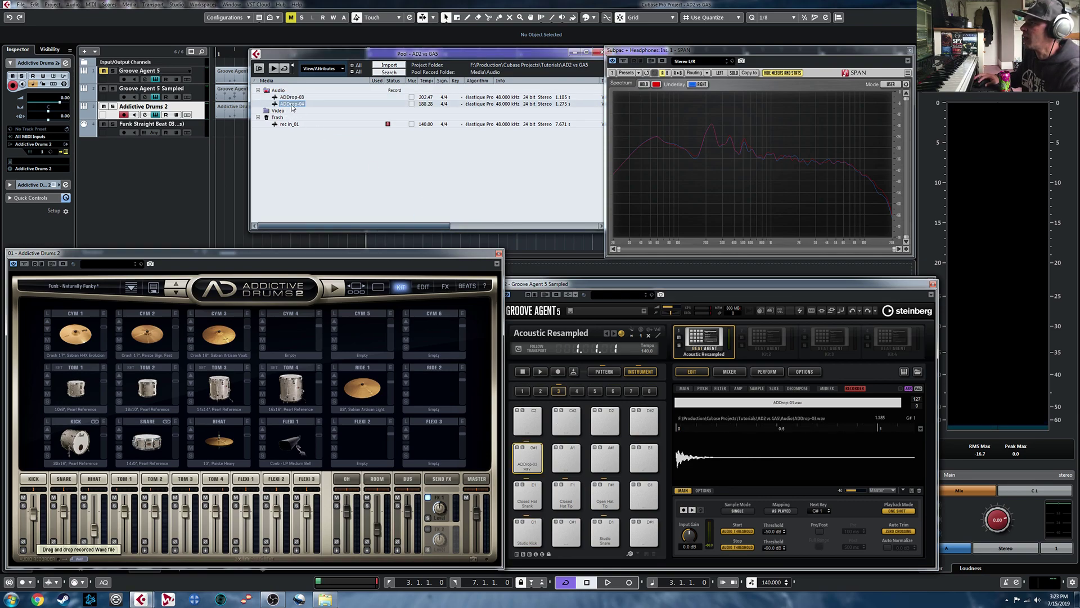
pyautogui.moveTo(501, 303); pyautogui.dragTo(566, 458)
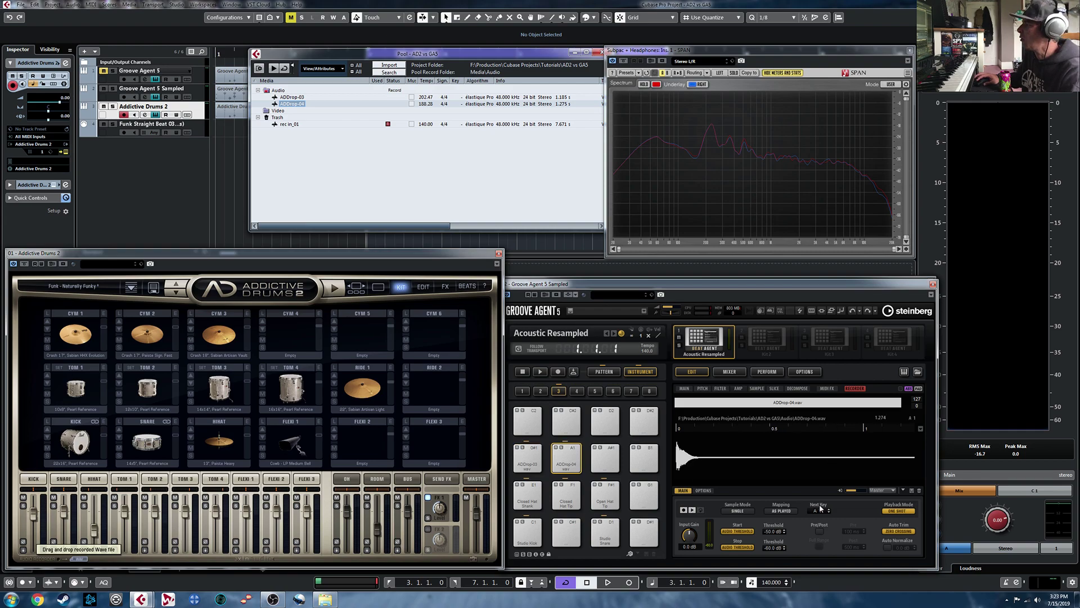
pyautogui.click(528, 457)
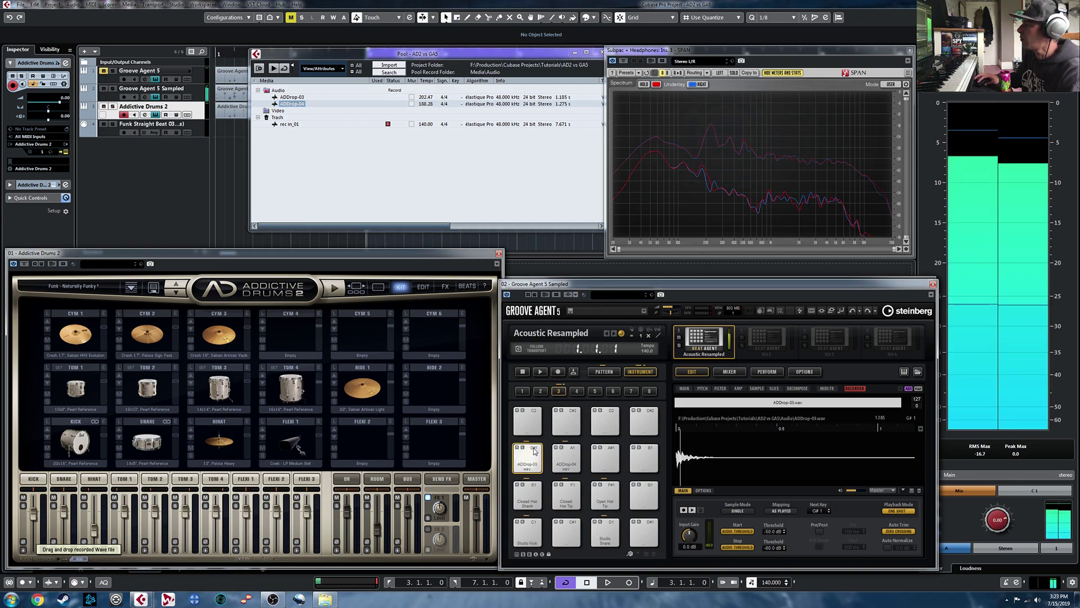
pyautogui.click(569, 456)
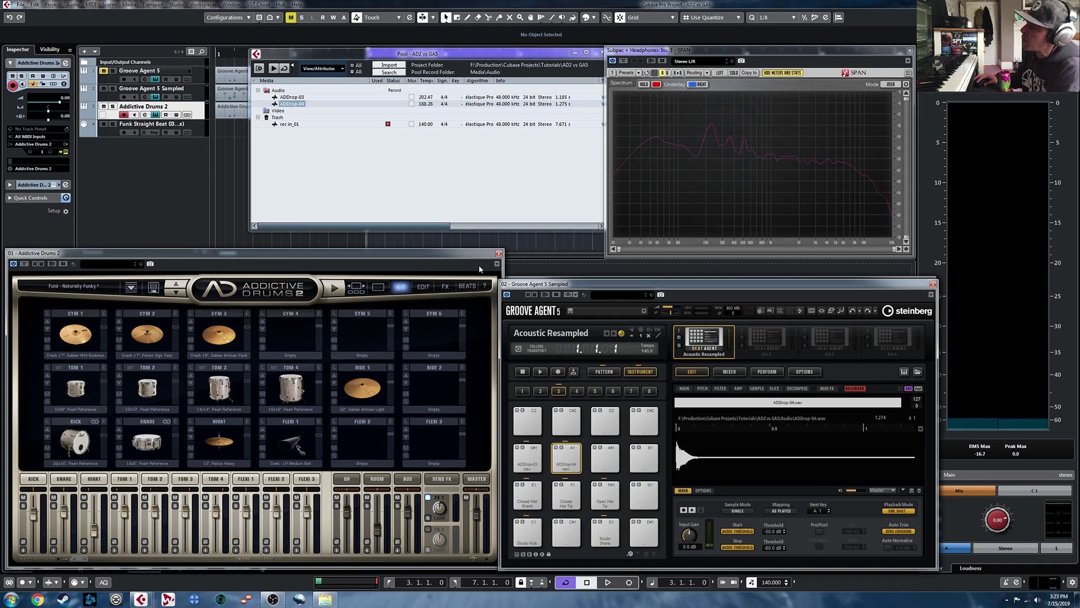
# Close the Addictive Drums 2 and Pool windows and check the global options of Groove Agent 5 Sampled.
pyautogui.click(499, 253)
pyautogui.moveTo(561, 47); pyautogui.dragTo(523, 57)
pyautogui.click(568, 62)
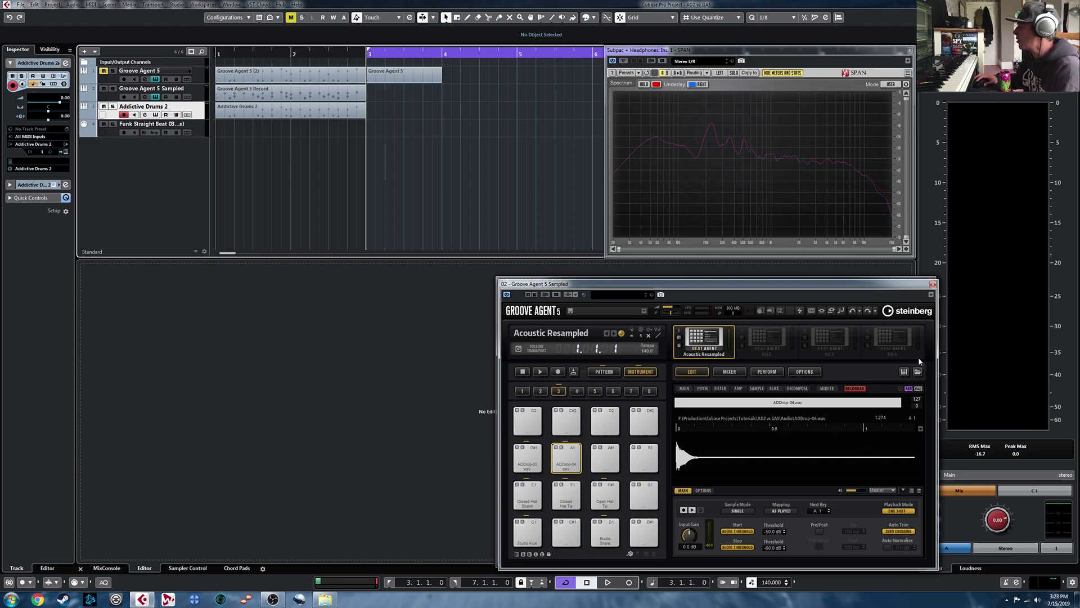
pyautogui.click(809, 373)
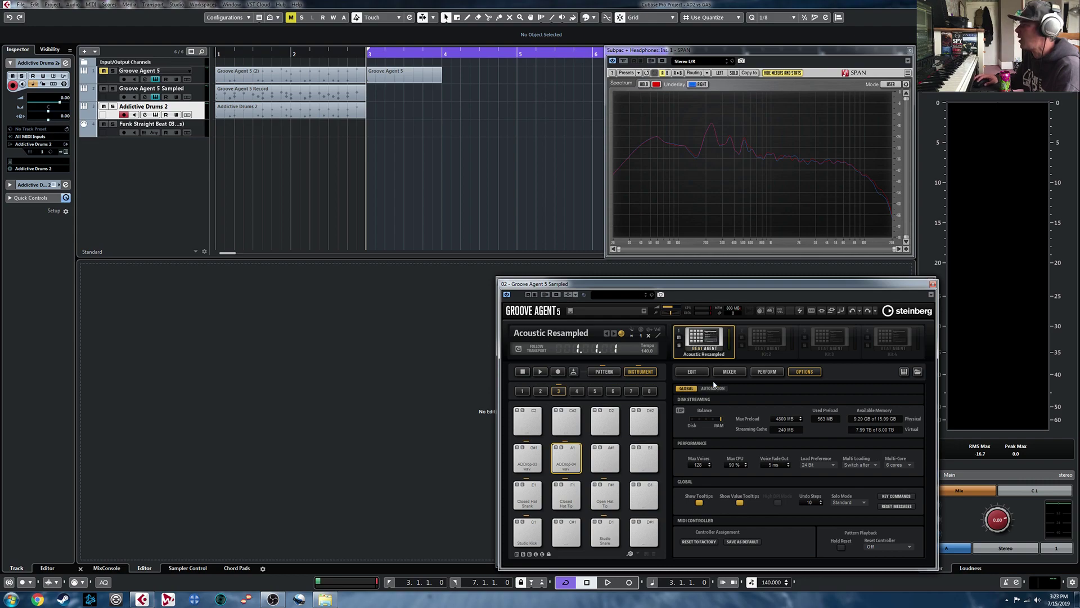
pyautogui.click(693, 372)
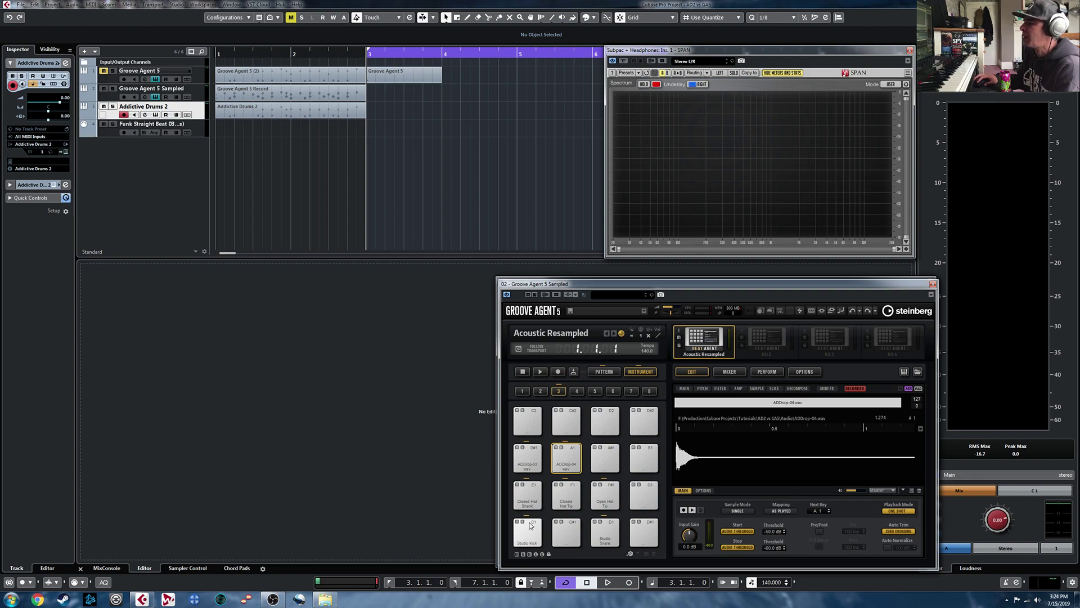
# Arrange the Groove Agent 5 Sampled window side by side with the Groove Agent 5 Straight Shuffle kit.
pyautogui.moveTo(621, 287); pyautogui.dragTo(219, 290)
pyautogui.click(686, 369)
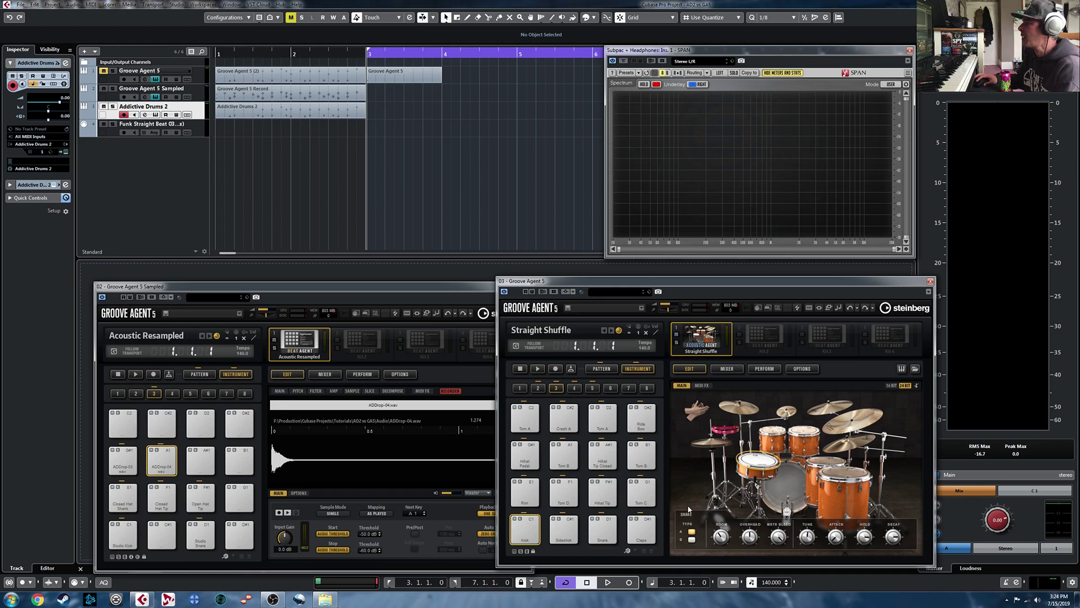
pyautogui.moveTo(422, 287); pyautogui.dragTo(385, 285)
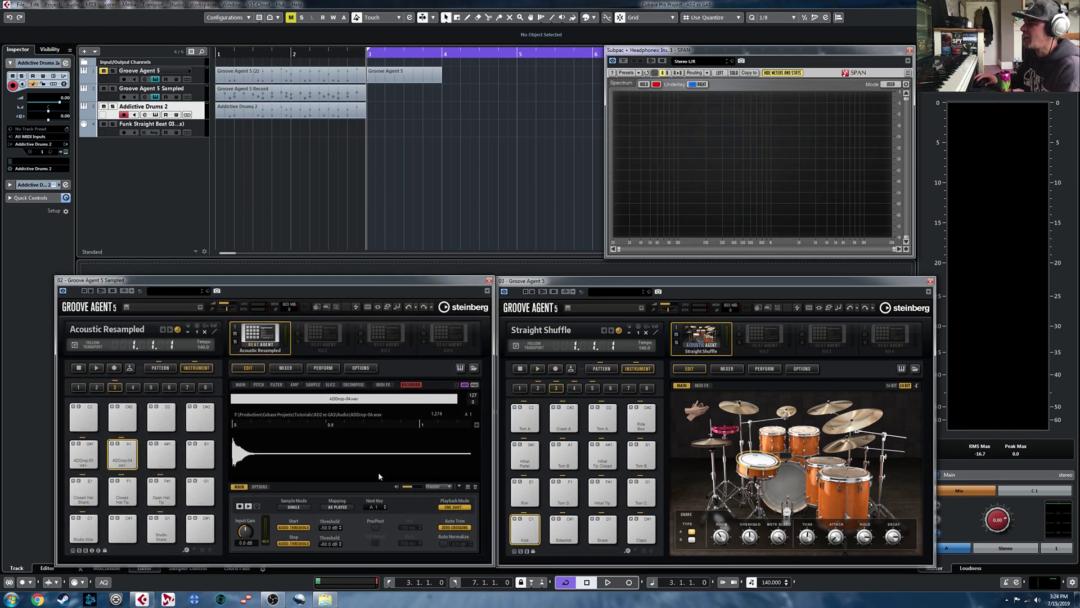
# Audition the resampled Studio Kick and Studio Snare pads and deactivate all track mutes.
pyautogui.click(89, 522)
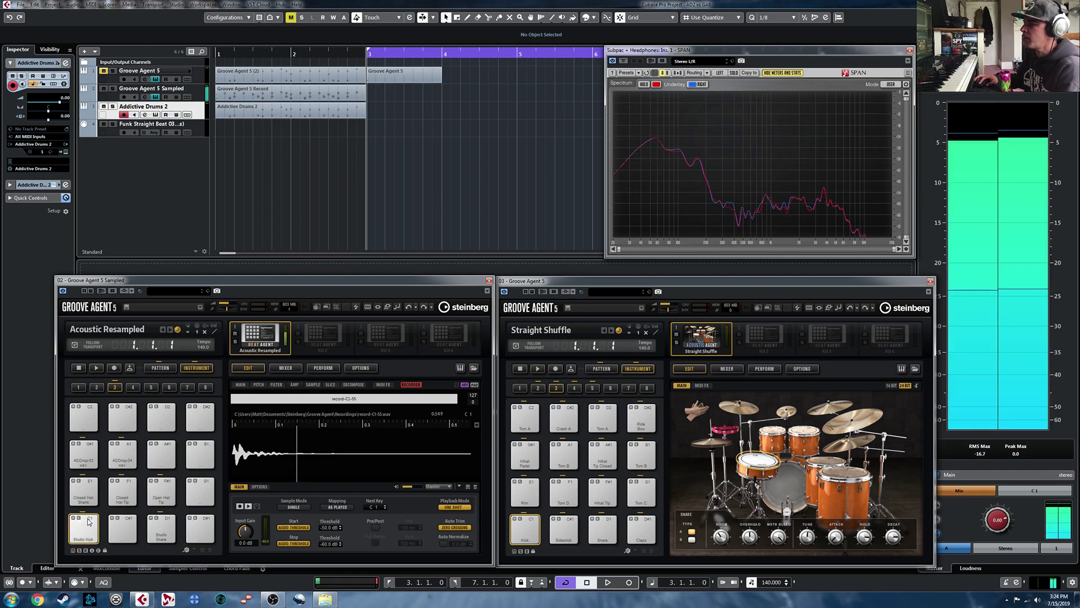
pyautogui.click(167, 520)
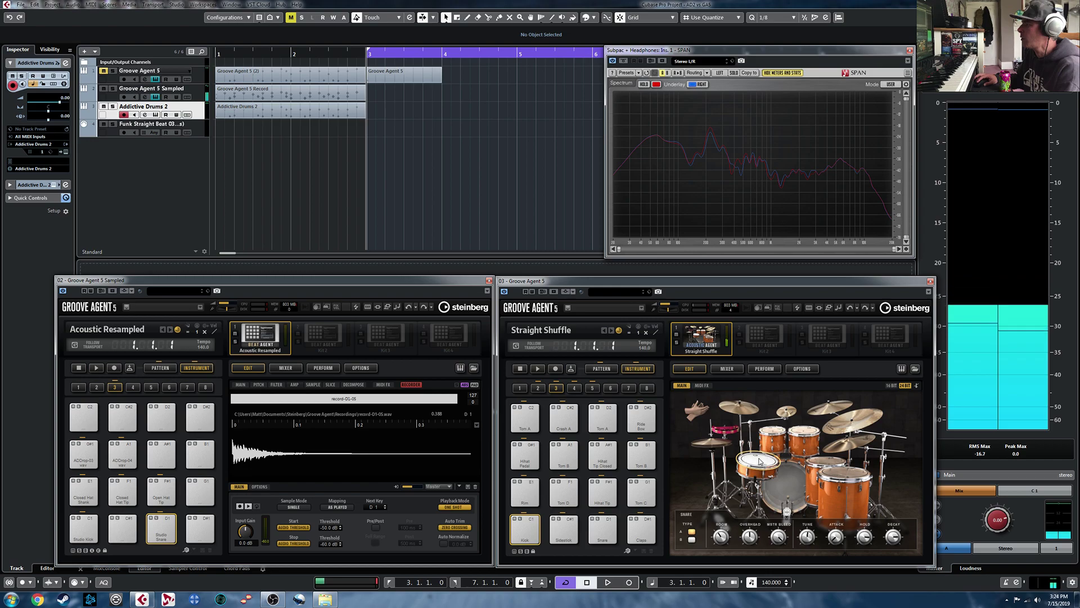
pyautogui.hotkey('alt', 'm')
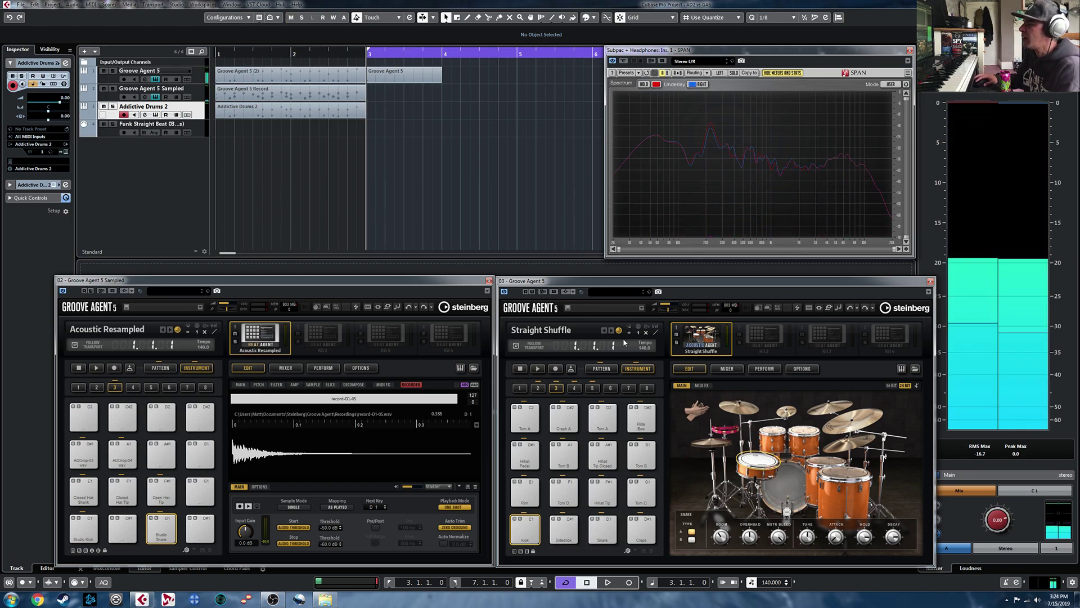
# Show the resampled snare's Amp envelope and compare it with the tom and kick sound controls in the Straight Shuffle kit.
pyautogui.click(295, 384)
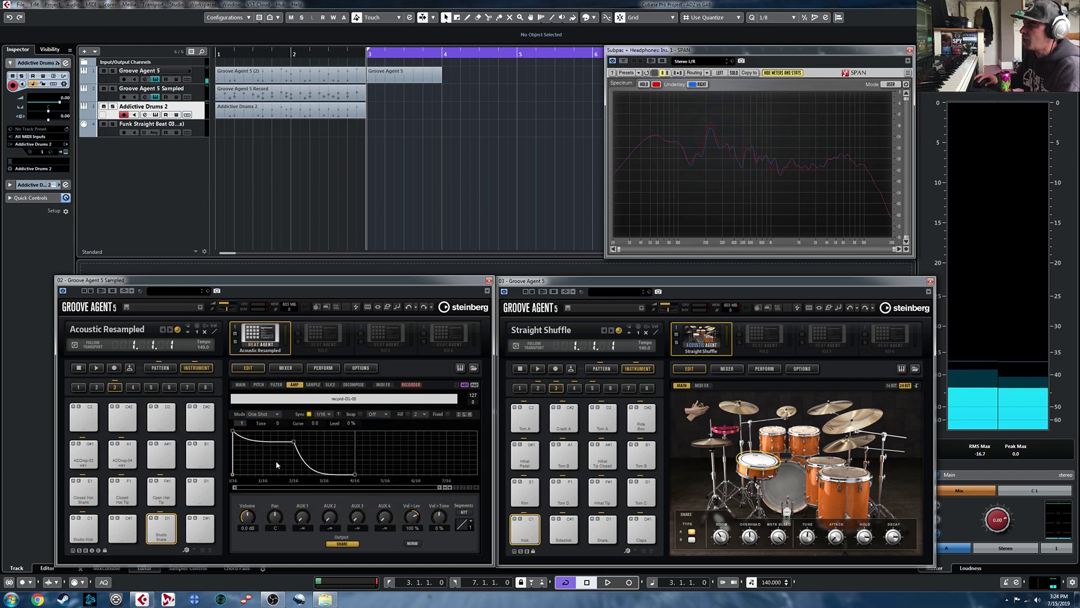
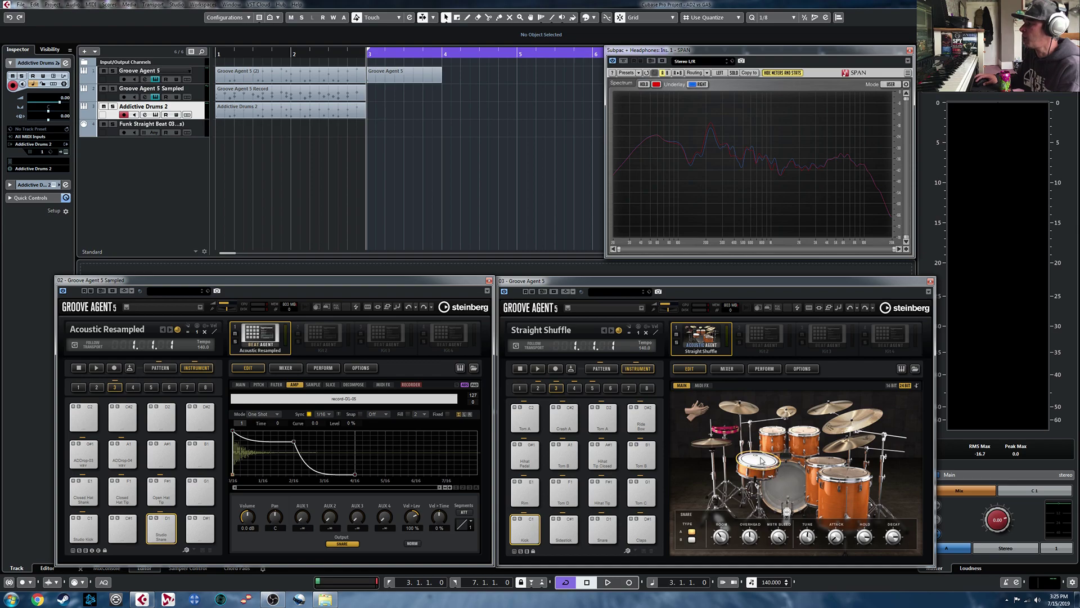
pyautogui.click(850, 478)
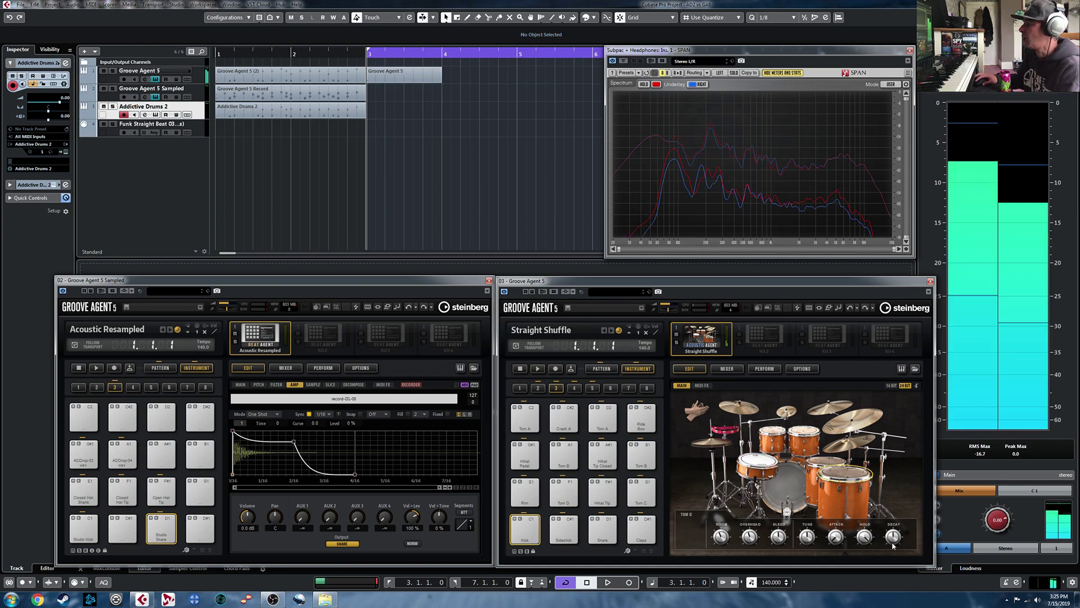
pyautogui.click(776, 491)
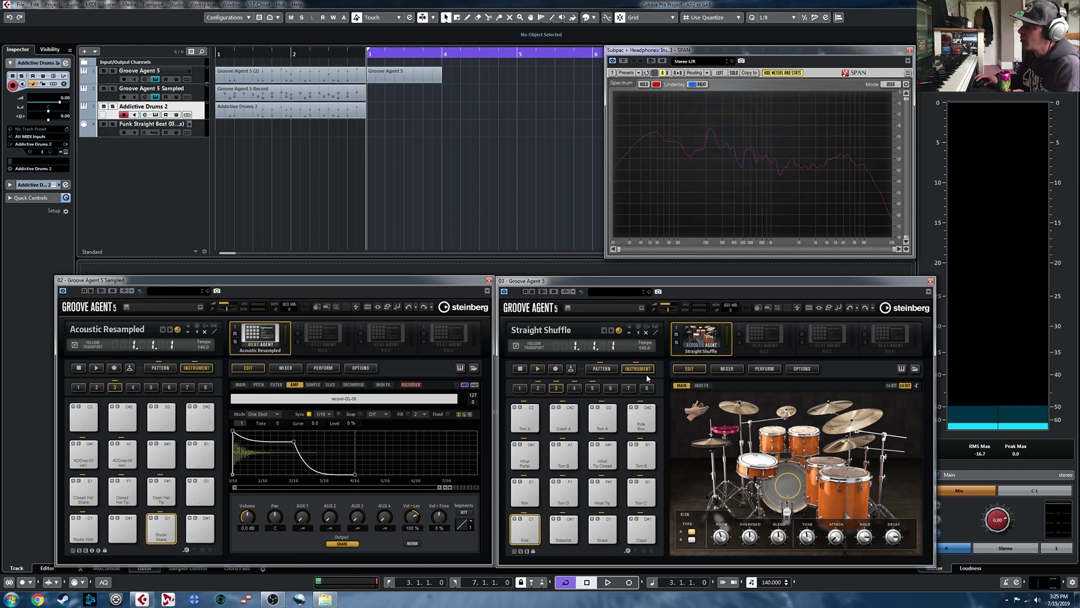
# Browse the available content sets in the Groove Agent 5 kit library.
pyautogui.click(915, 369)
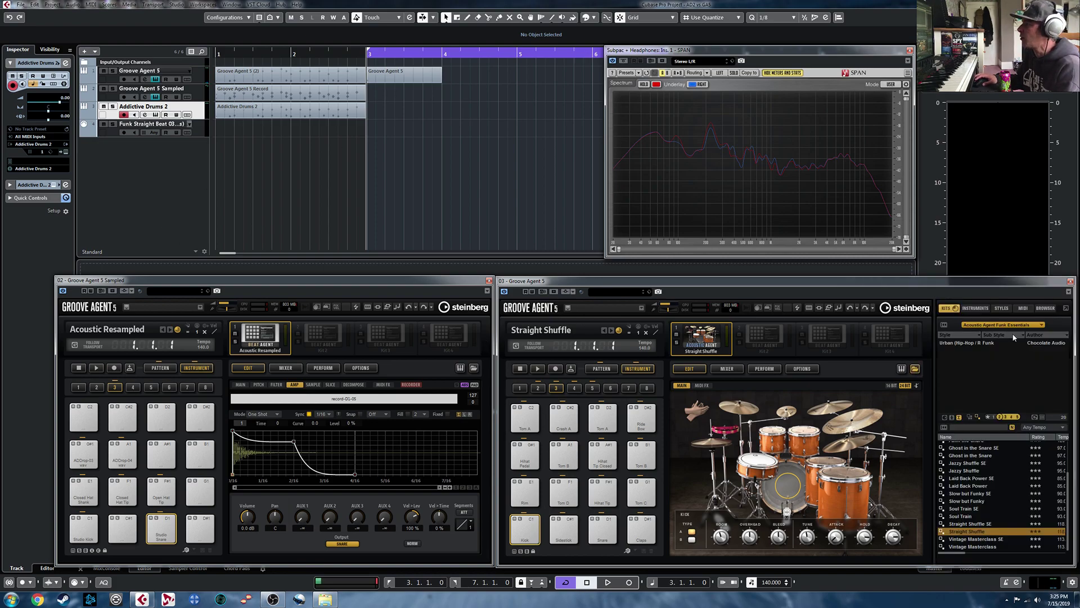
pyautogui.click(1002, 326)
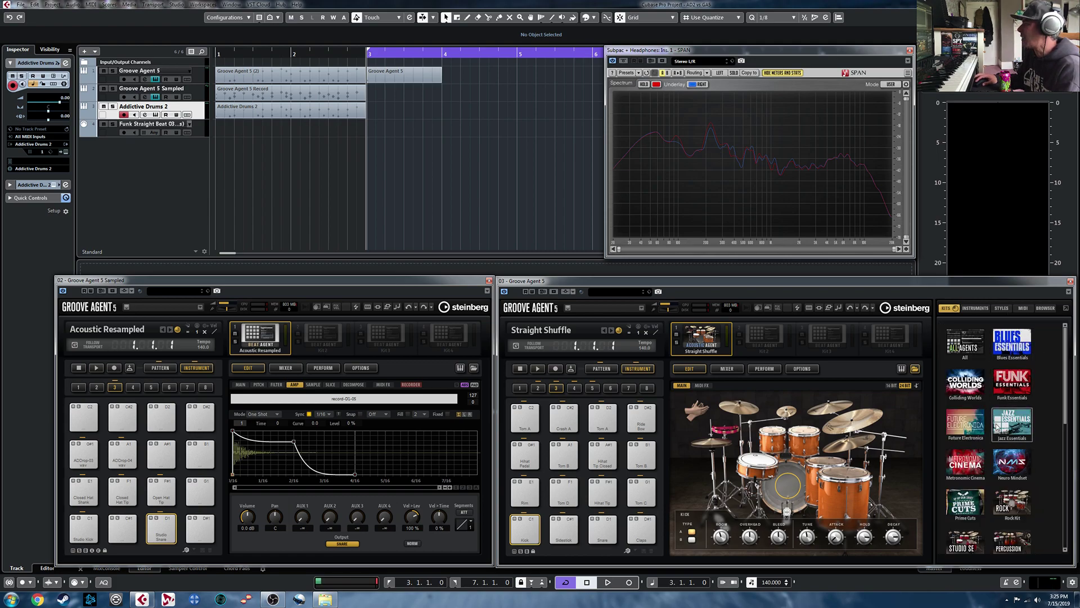
pyautogui.scroll(-3, 1054, 507)
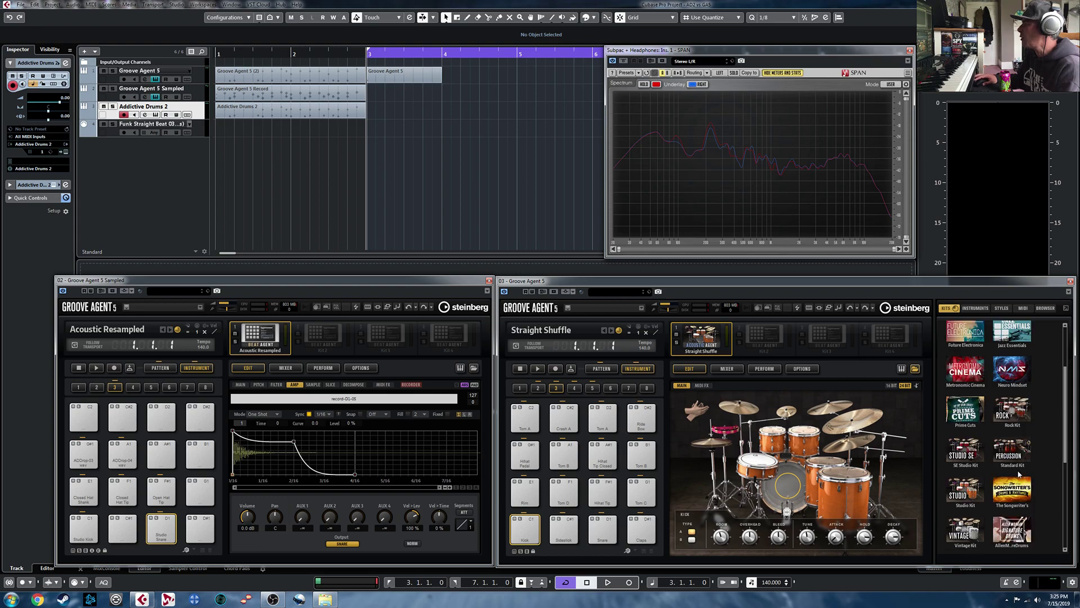
pyautogui.scroll(-3, 1018, 438)
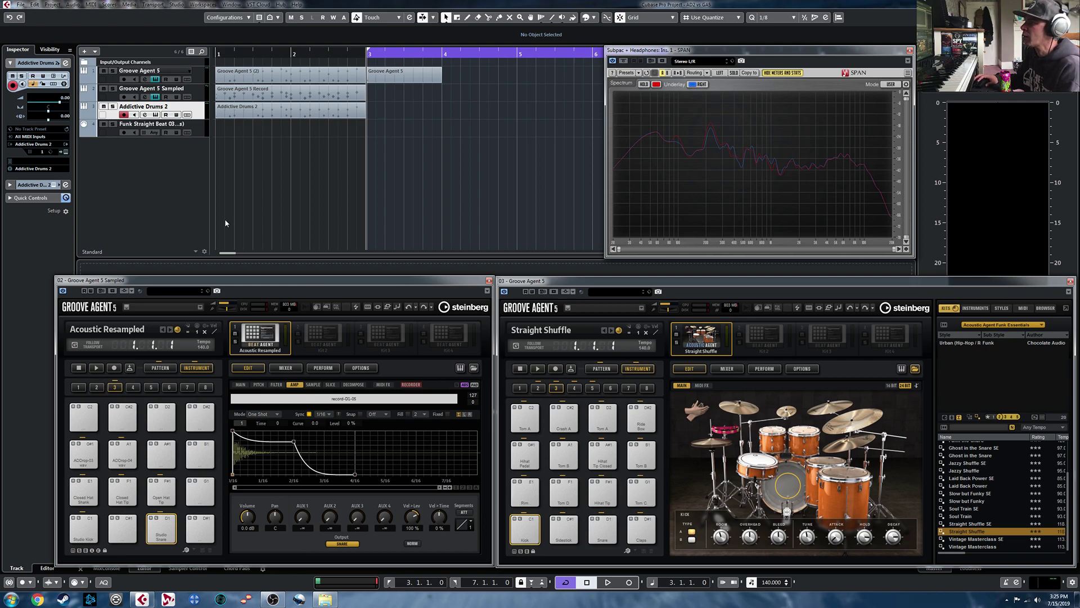
# Check the drum maps available for the Groove Agent 5 Sampled track, and return to the Addictive Drums 2 track.
pyautogui.click(112, 97)
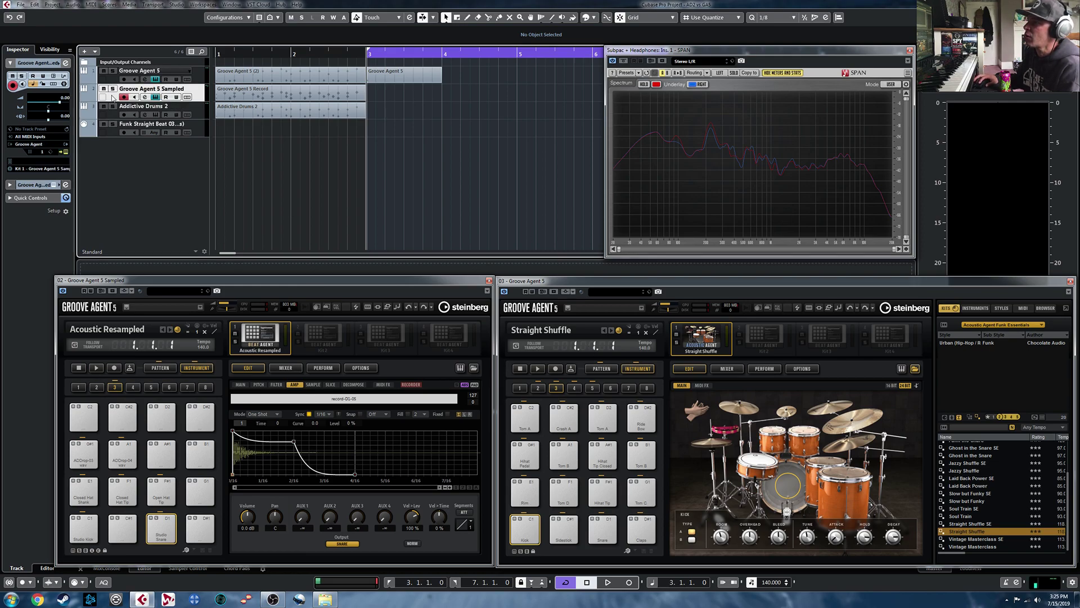
pyautogui.click(41, 169)
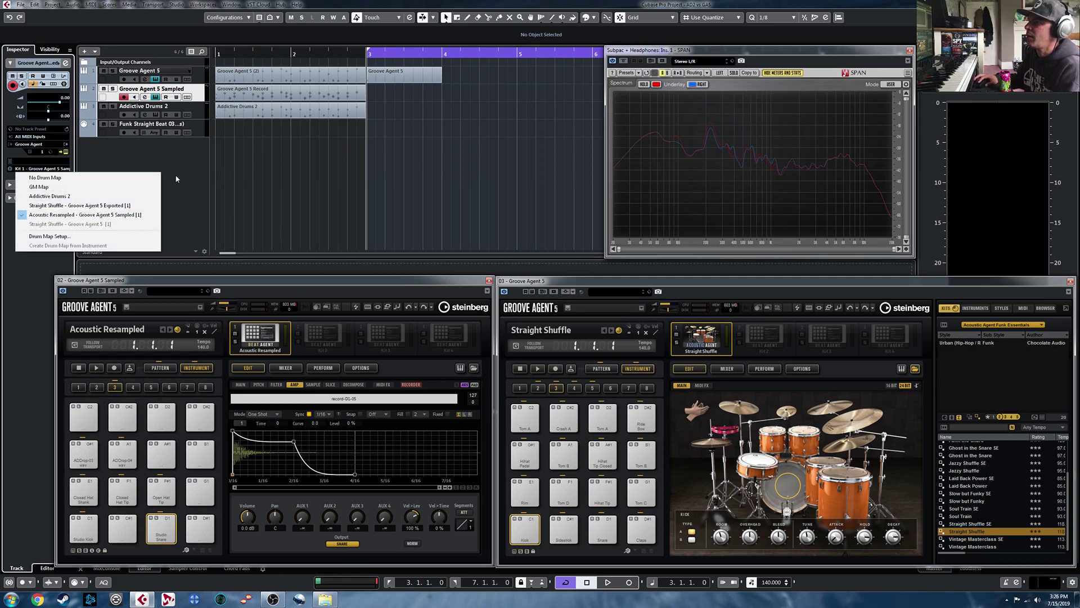
pyautogui.click(203, 113)
pyautogui.click(198, 113)
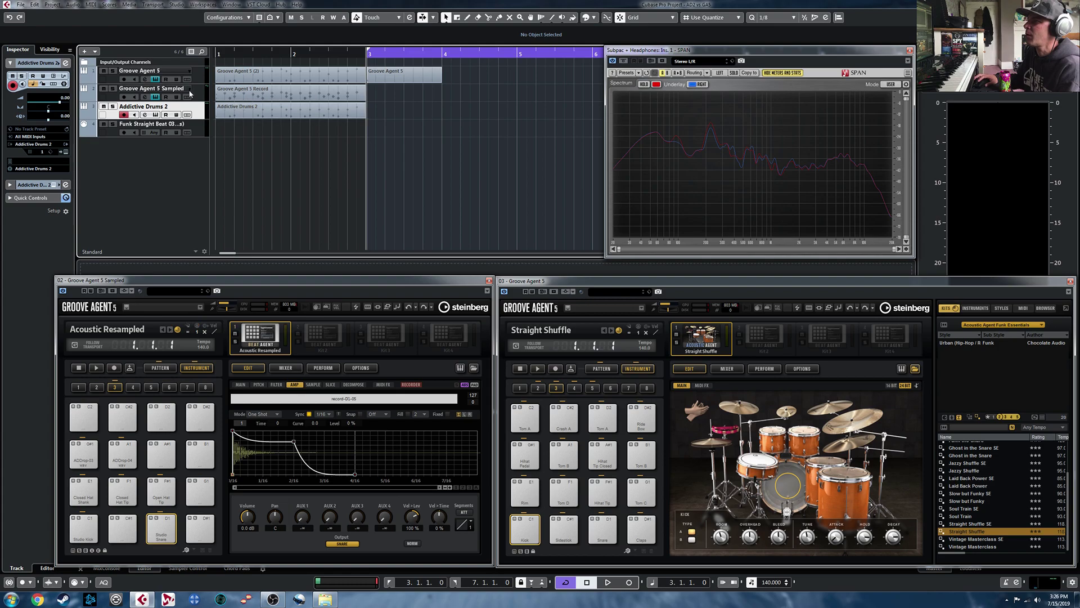
# Open the Drum Map Setup from the Addictive Drums 2 track and examine its map around the kick, snare and hi-hat notes.
pyautogui.click(40, 169)
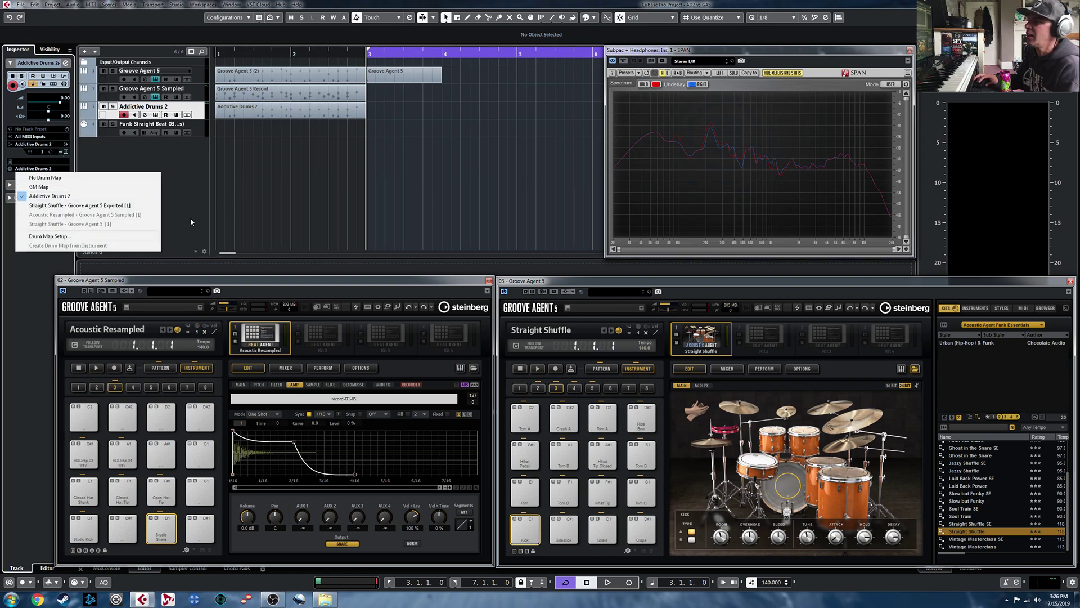
pyautogui.click(73, 236)
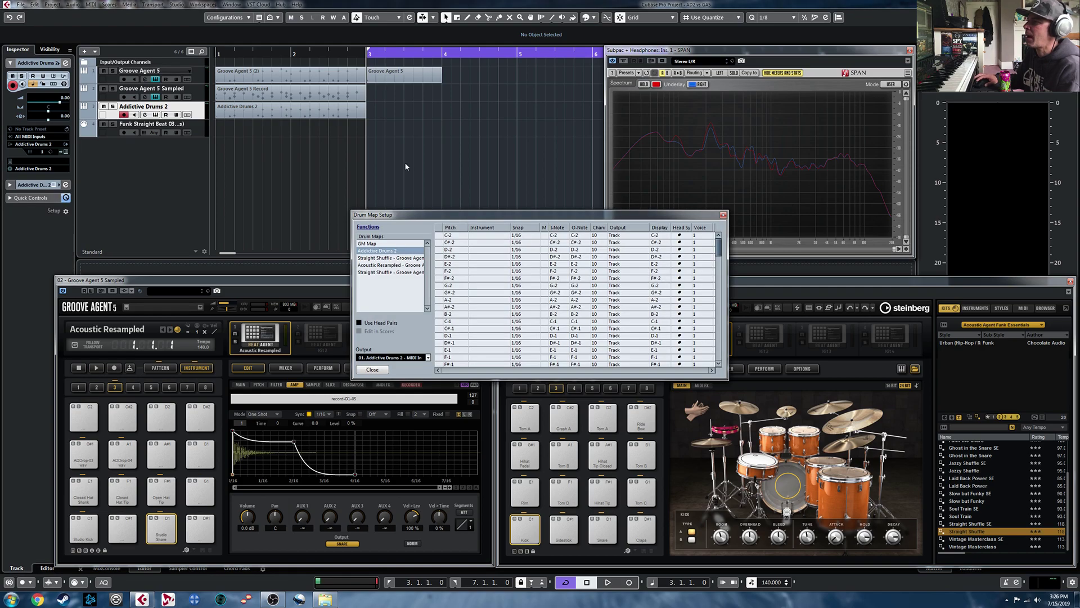
pyautogui.moveTo(719, 248); pyautogui.dragTo(719, 278)
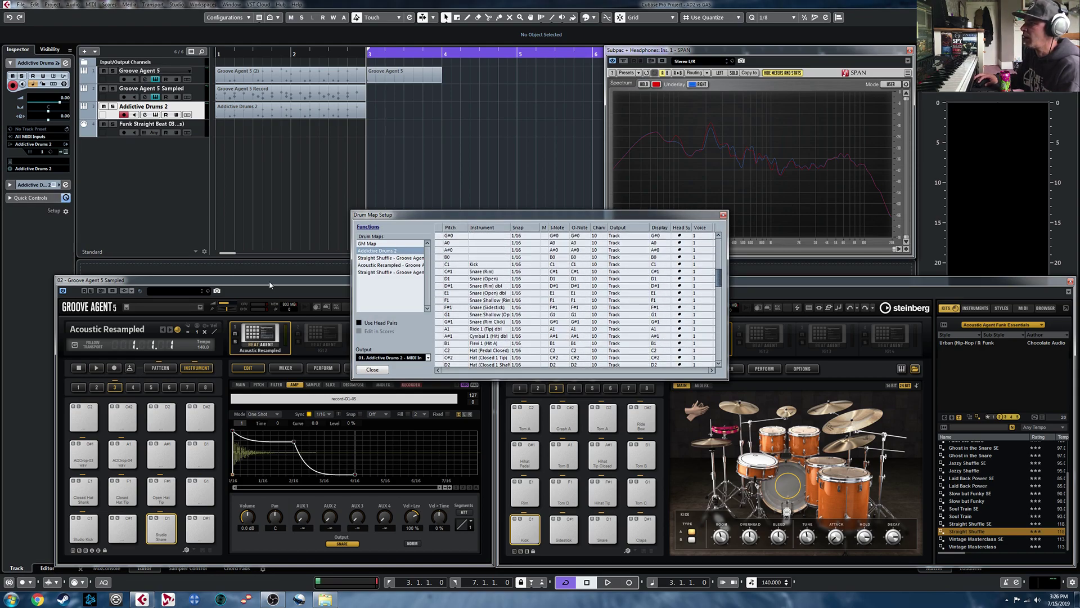
# Replace the Groove Agent 5 Sampled window with Addictive Drums 2, and examine its PDF keymap's note assignments before closing the document.
pyautogui.moveTo(270, 285); pyautogui.dragTo(356, 313)
pyautogui.click(409, 311)
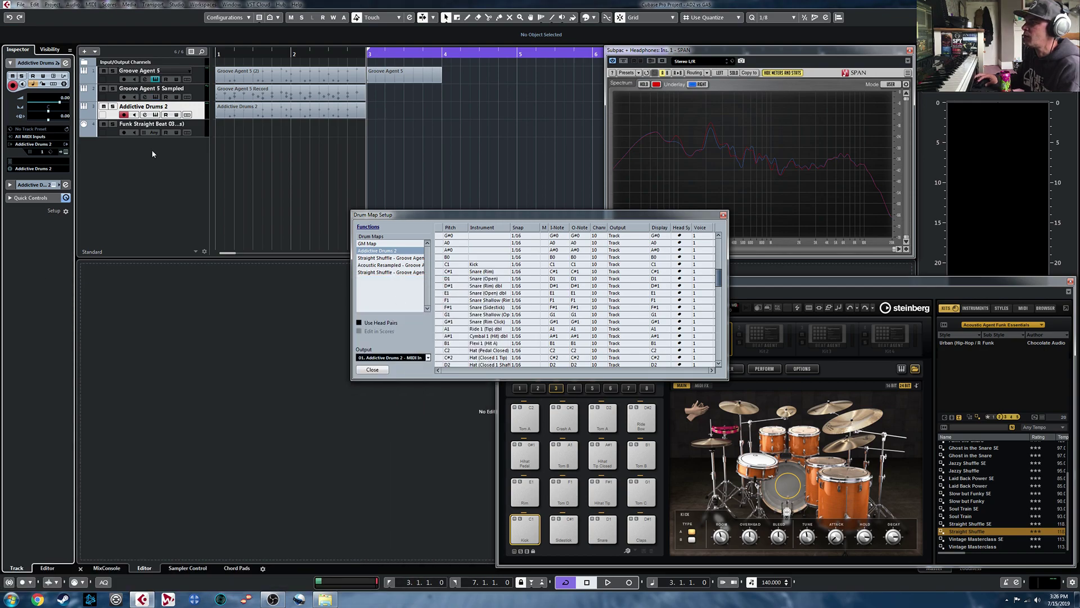
pyautogui.click(156, 115)
pyautogui.click(483, 286)
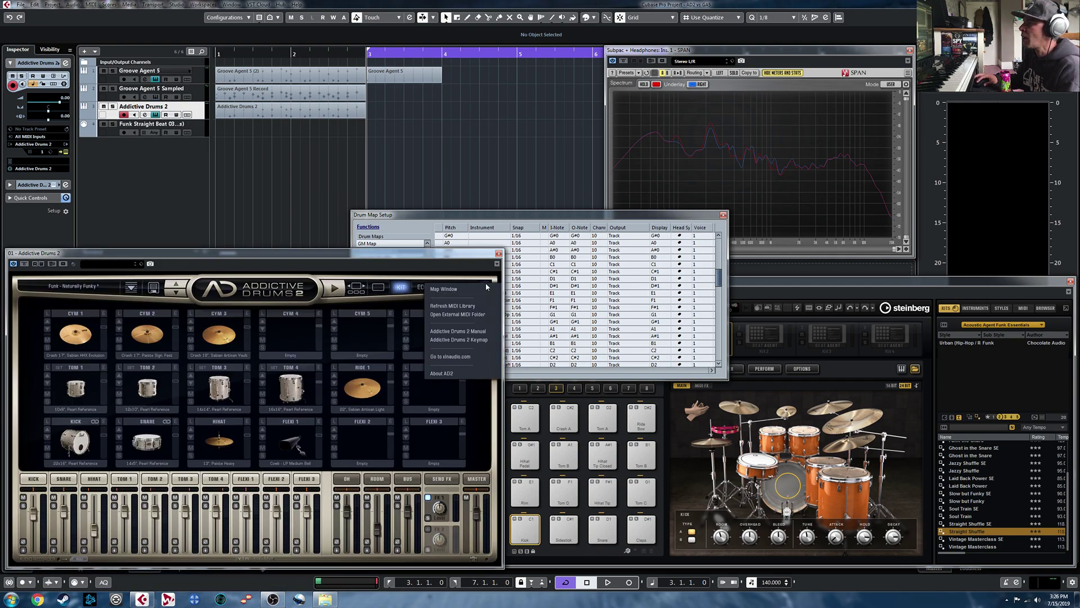
pyautogui.click(472, 340)
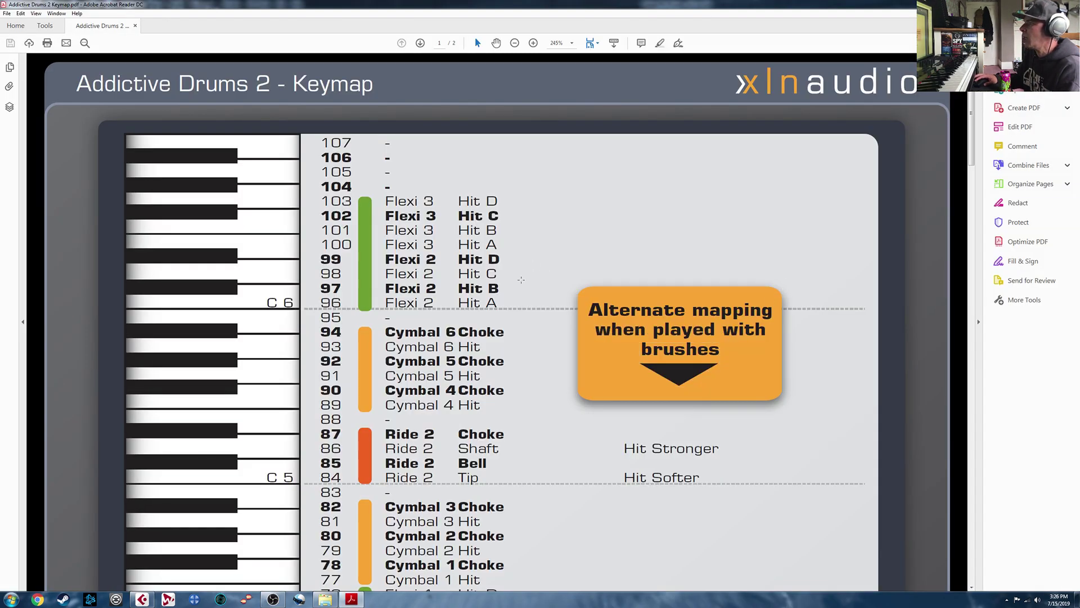
pyautogui.scroll(-2, 447, 239)
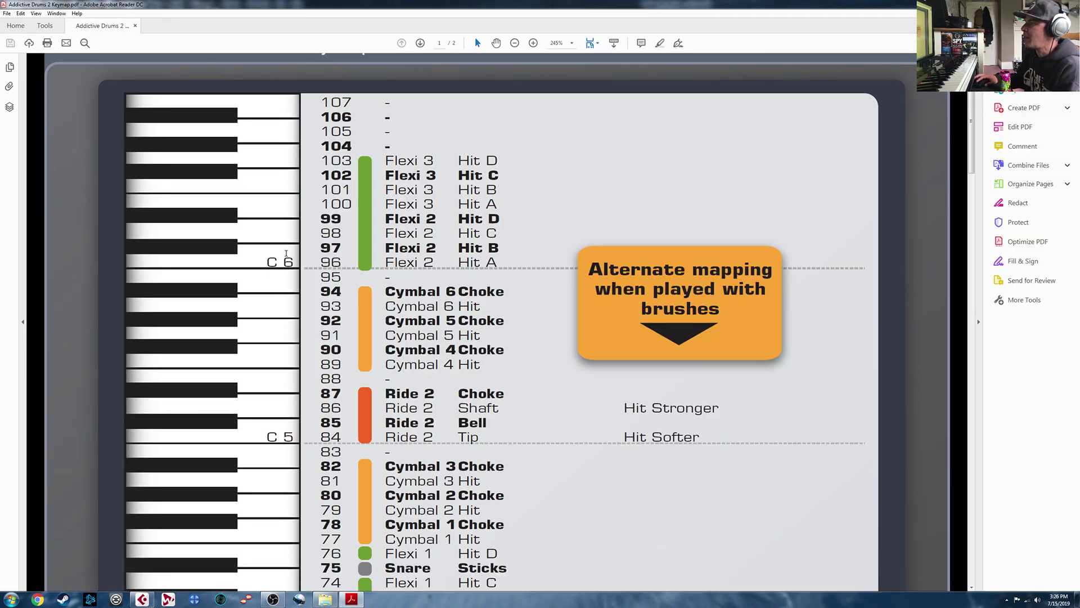
pyautogui.scroll(-7, 286, 254)
pyautogui.scroll(6, 433, 460)
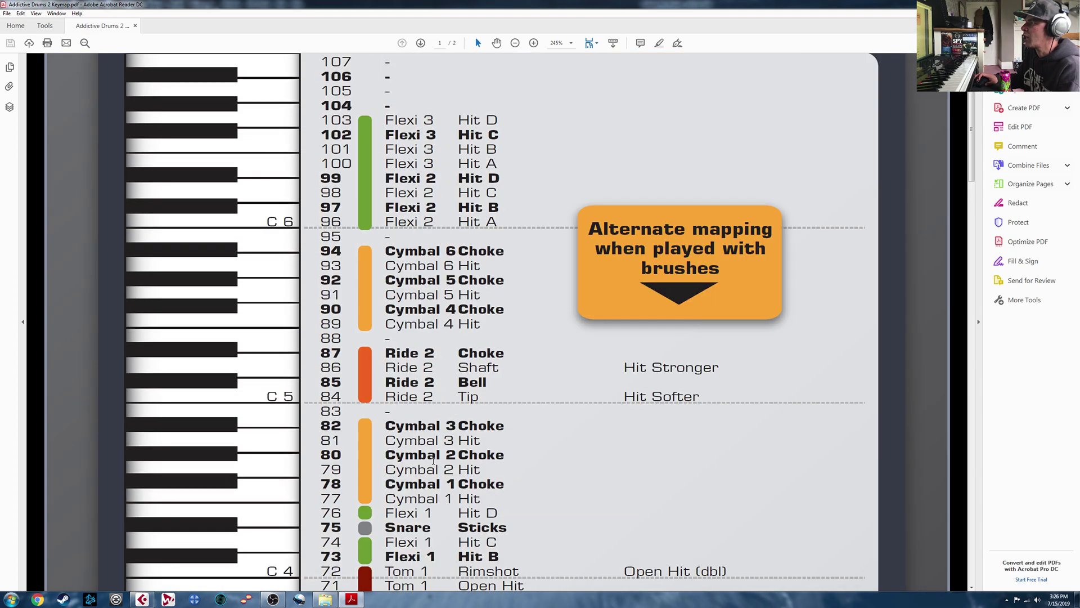
pyautogui.scroll(3, 433, 460)
pyautogui.hotkey('alt', 'F4')
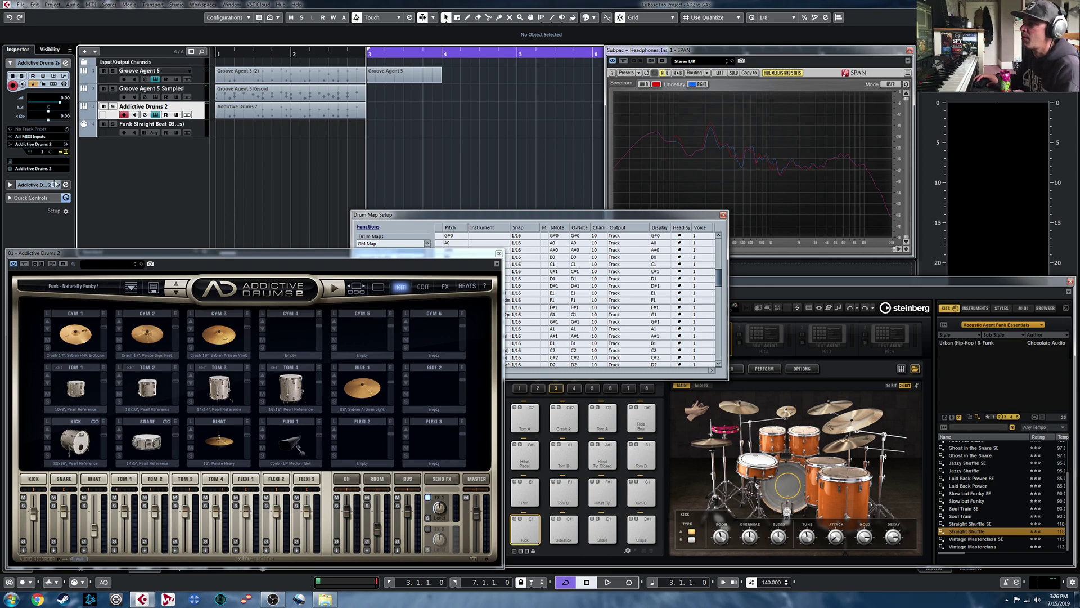
# Show the Addictive Drums 2 part in the Drum Editor, and close the instrument and Drum Map Setup windows.
pyautogui.doubleClick(297, 115)
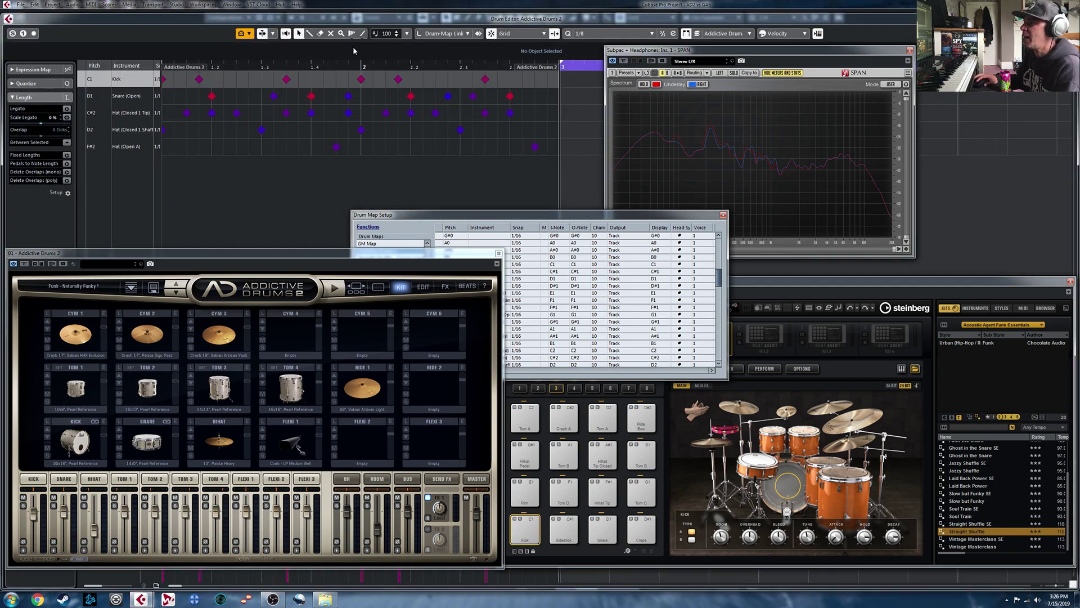
pyautogui.click(498, 253)
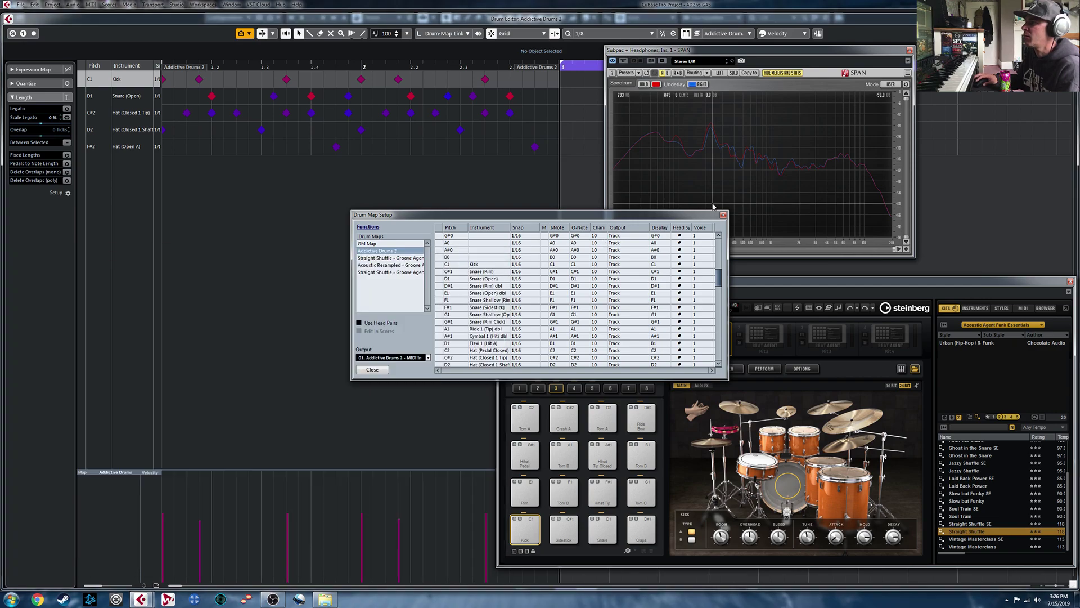
pyautogui.click(723, 215)
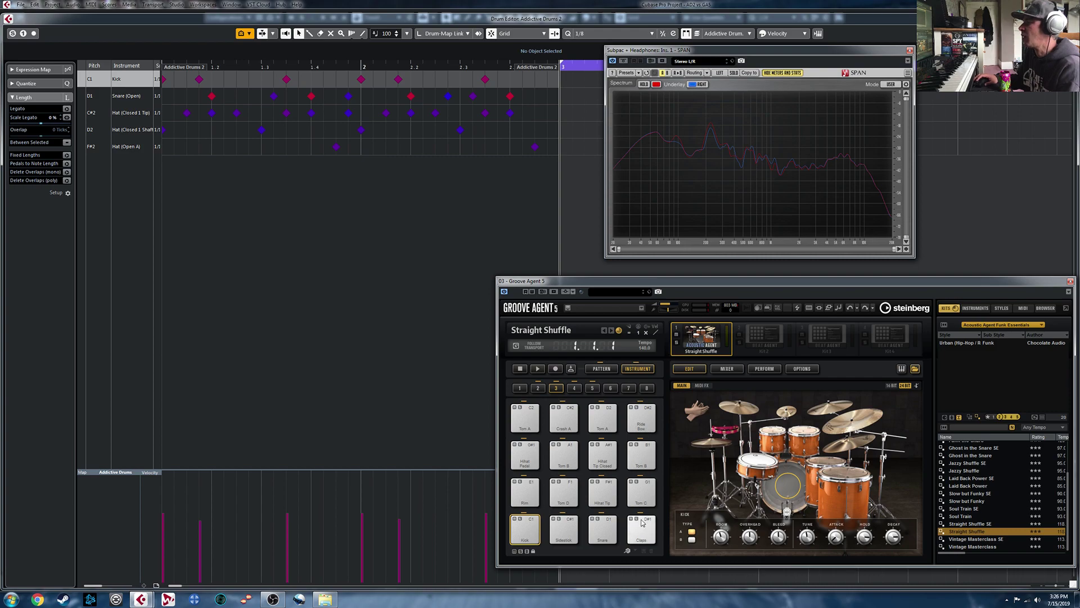
# Hide the Groove Agent 5 browser, check the Straight Shuffle kit's mixer export options, and close the Drum Editor.
pyautogui.click(916, 369)
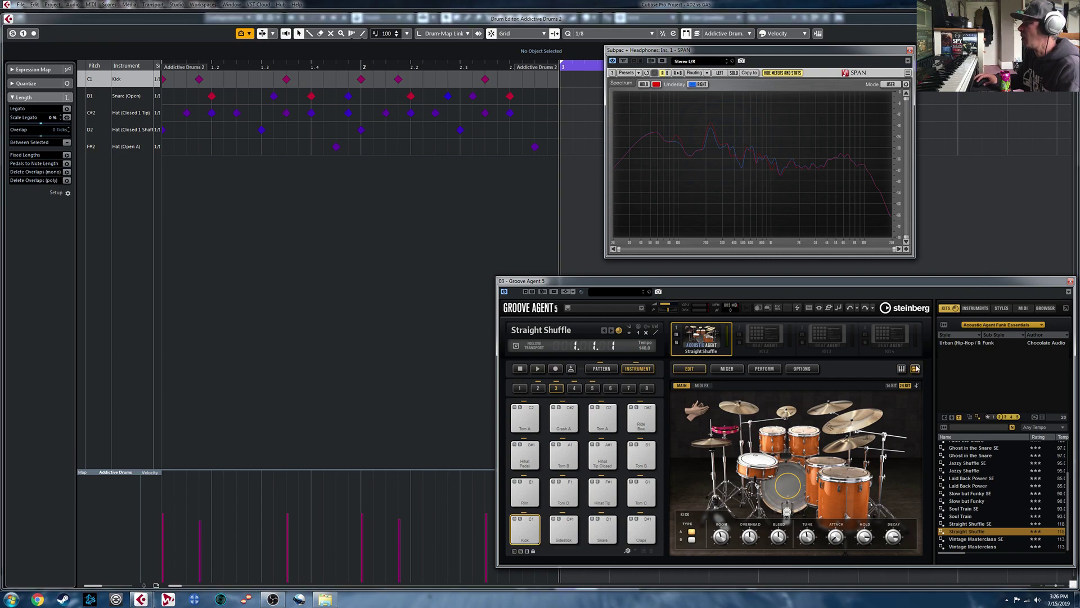
pyautogui.rightClick(701, 343)
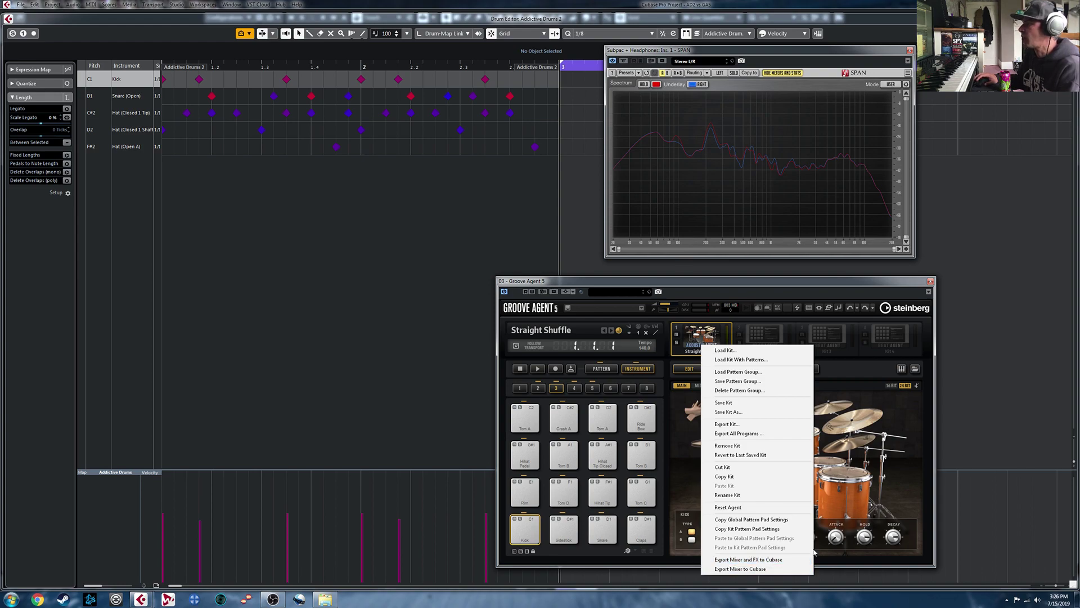
pyautogui.press('Escape')
pyautogui.hotkey('ctrl', 'w')
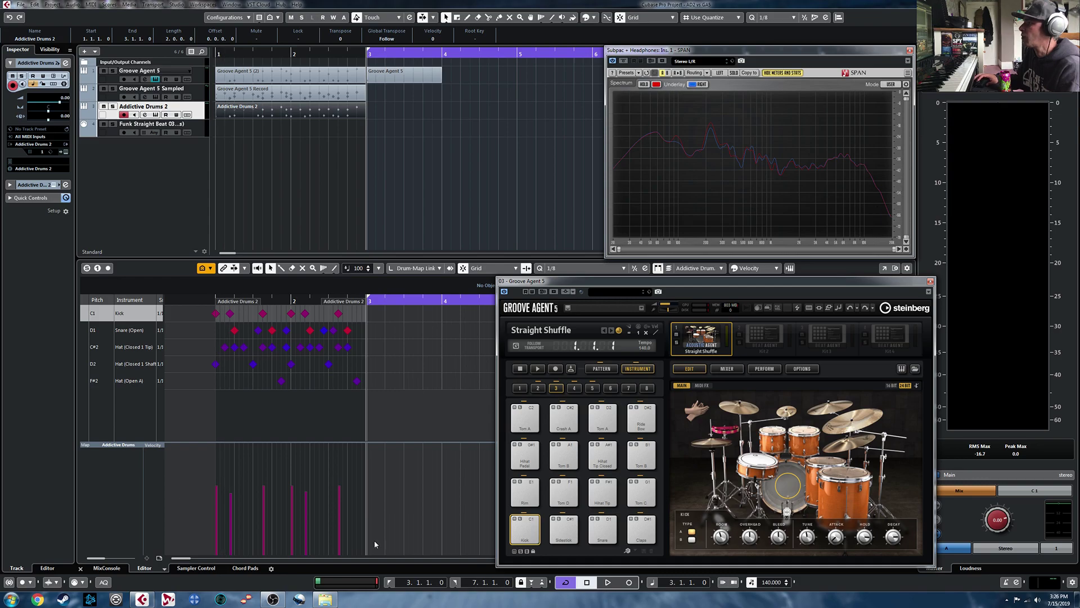
# Show the MixConsole and Addictive Drums 2, and review the kick channel's output routing options and the track's available instrument outputs.
pyautogui.click(110, 568)
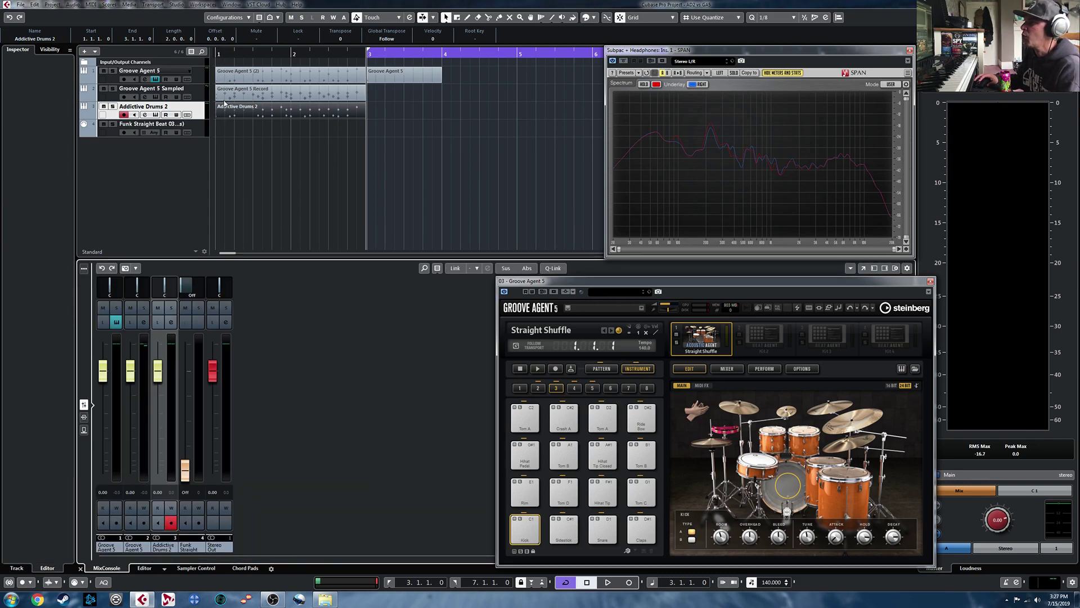
pyautogui.click(158, 115)
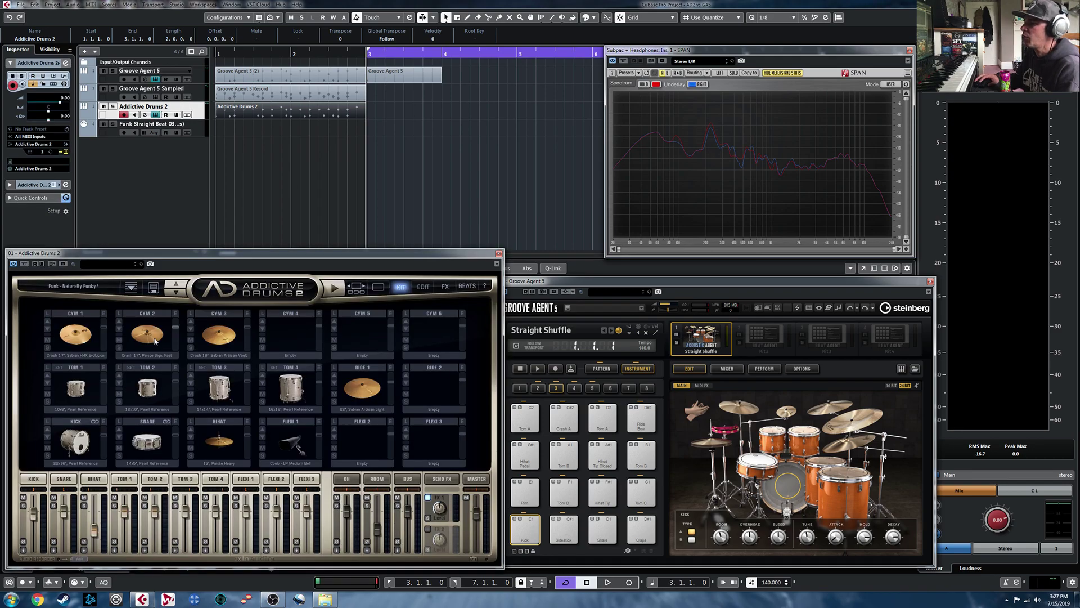
pyautogui.click(24, 549)
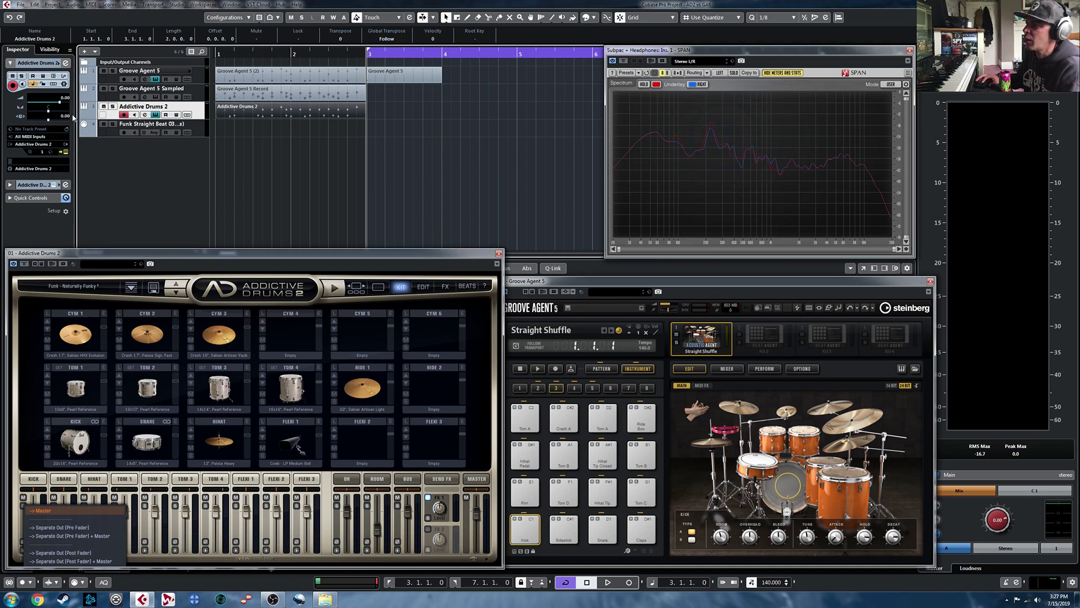
pyautogui.click(66, 151)
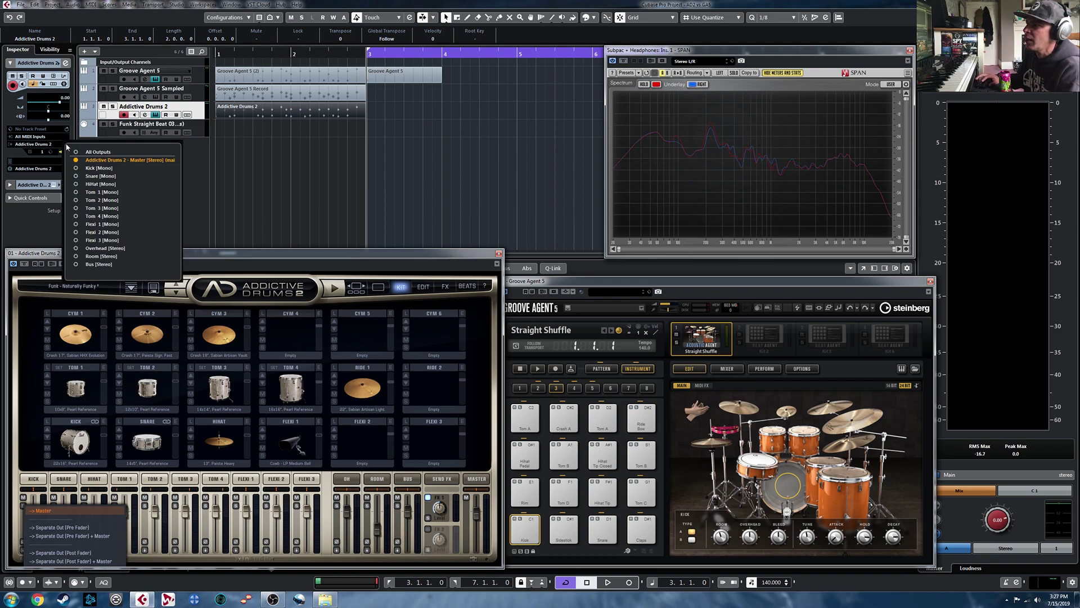
pyautogui.click(195, 190)
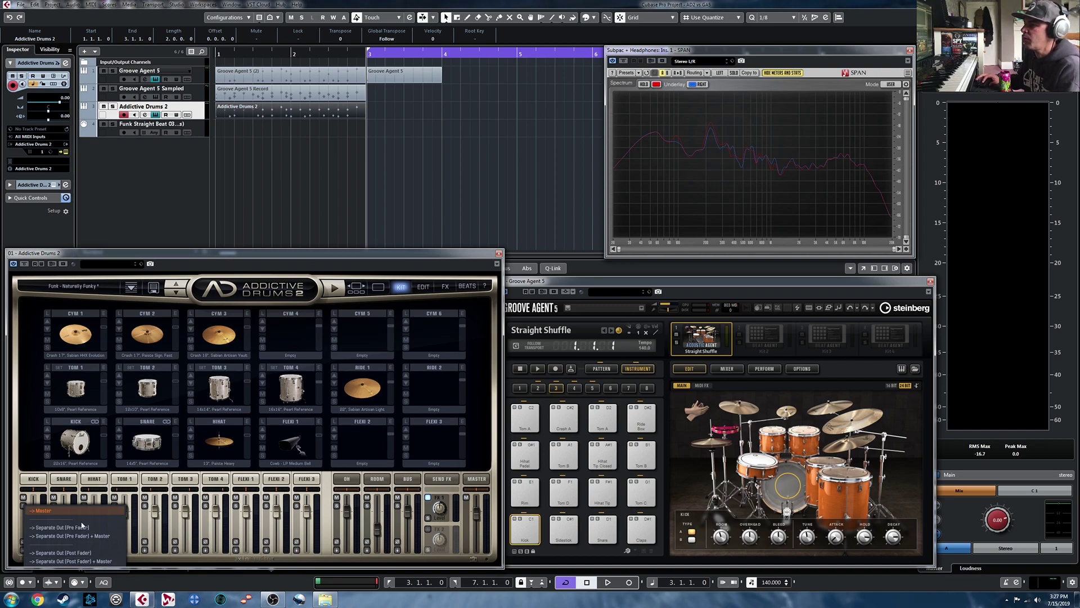
pyautogui.click(71, 560)
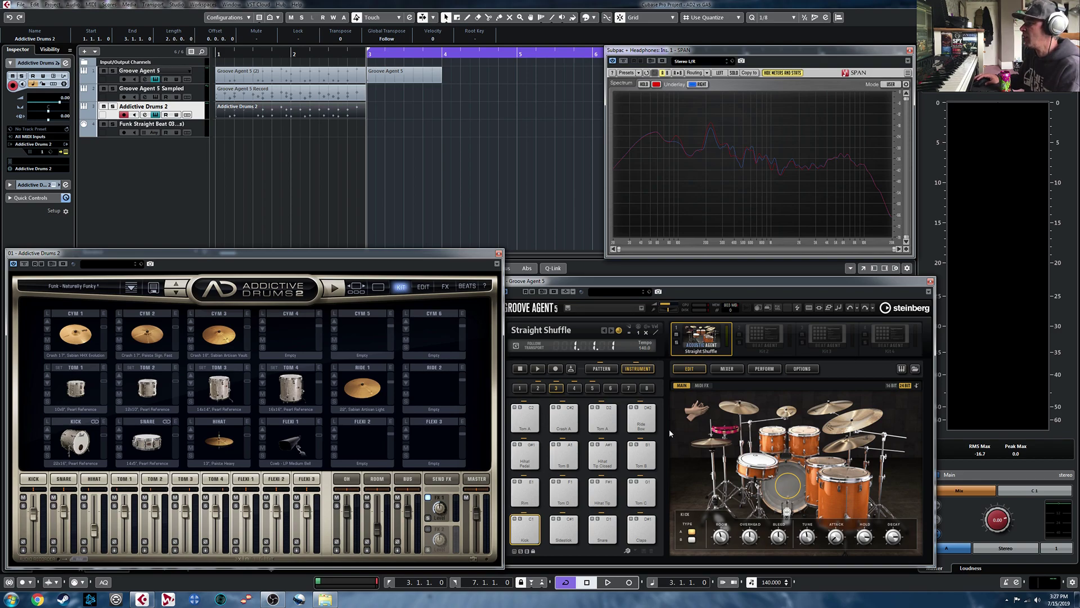
# Place the Groove Agent 5 window beside Addictive Drums 2 and audition the Addictive Drums 2 snare.
pyautogui.moveTo(645, 283); pyautogui.dragTo(685, 275)
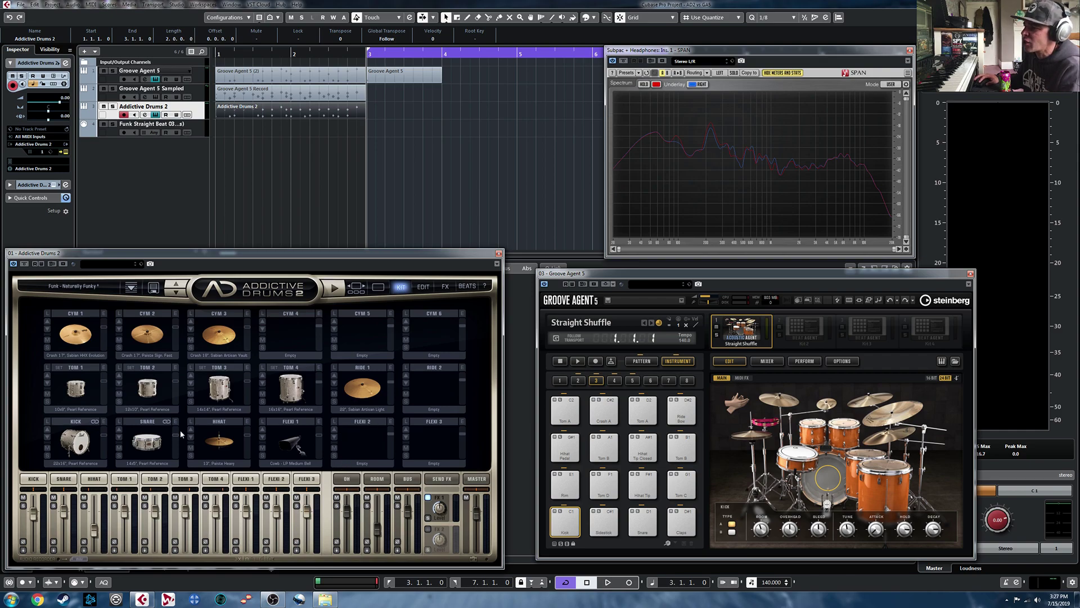
pyautogui.click(154, 431)
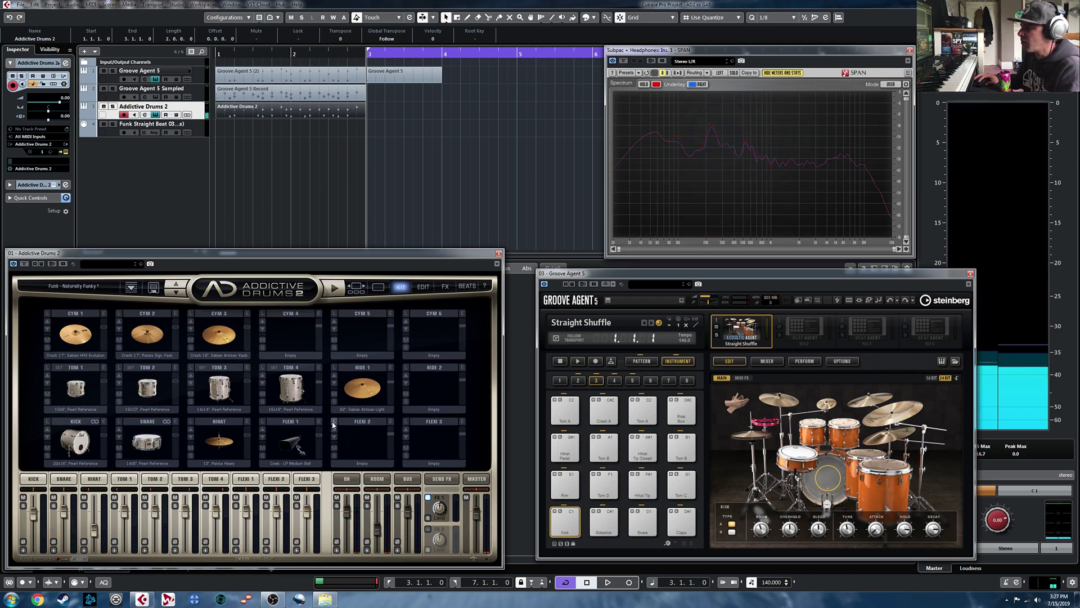
# Open the kitpiece browser for the empty Flexi 2 slot and browse its snares.
pyautogui.click(373, 433)
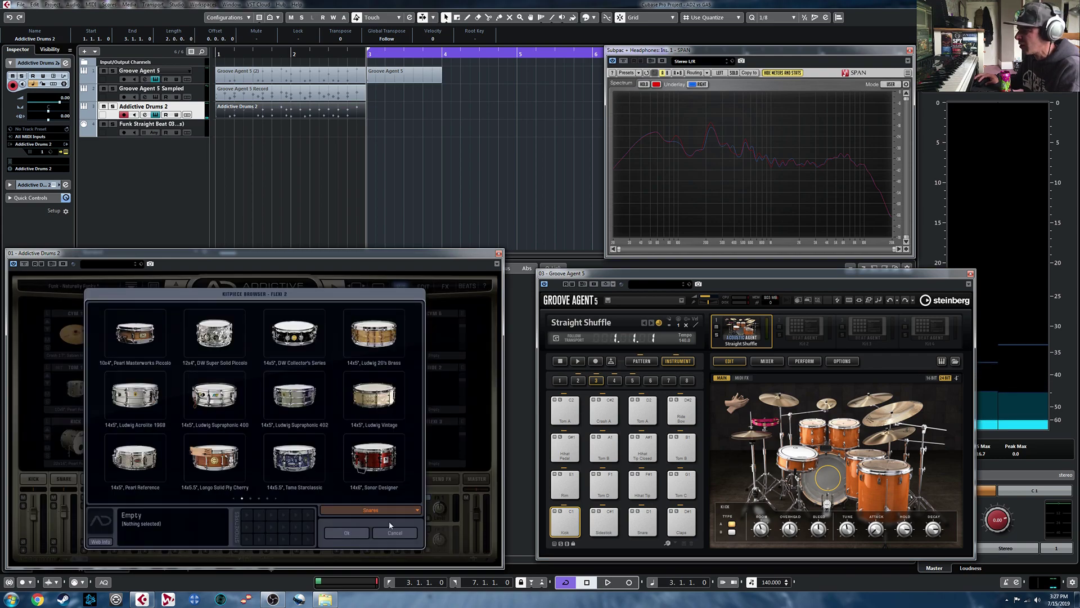
pyautogui.scroll(-1, 278, 495)
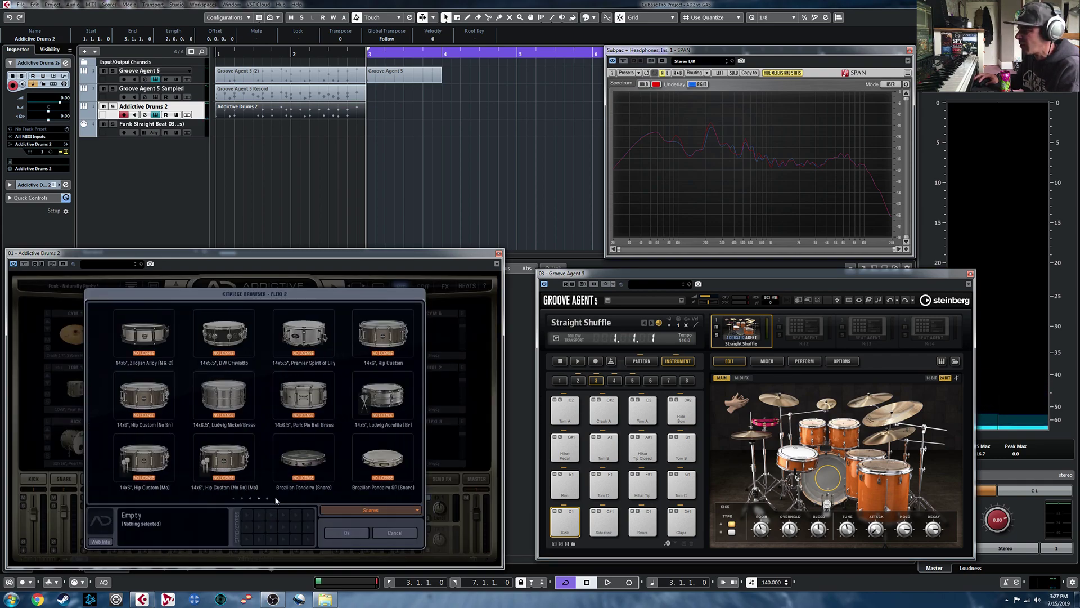
pyautogui.scroll(1, 275, 498)
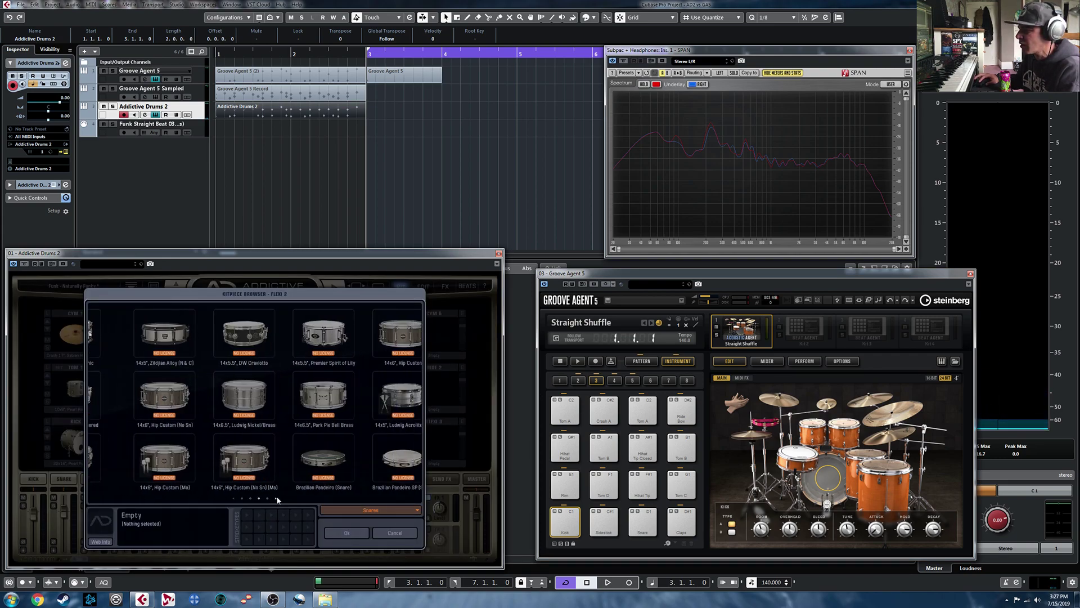
# Filter the Flexi 2 kitpieces to Extras and browse the cowbells, claps and other percussion pages.
pyautogui.click(376, 511)
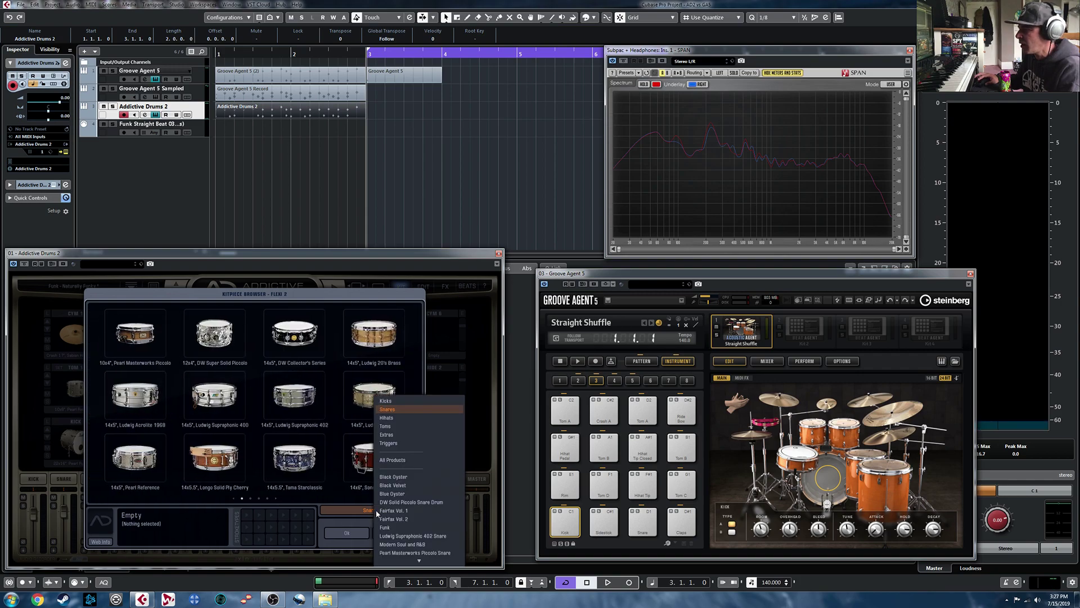
pyautogui.click(403, 435)
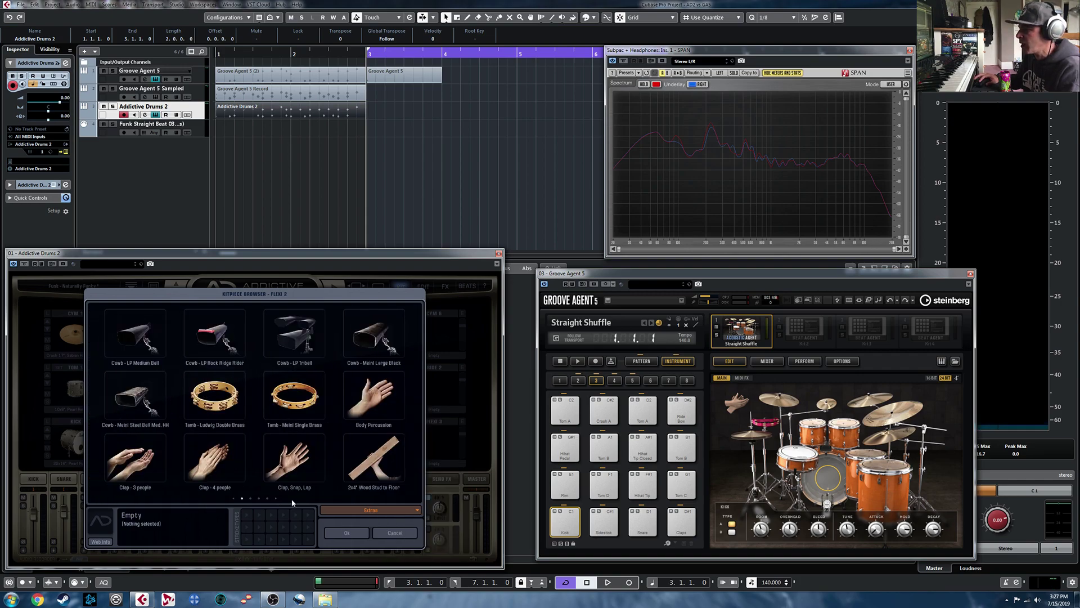
pyautogui.scroll(-2, 287, 500)
pyautogui.scroll(-1, 278, 501)
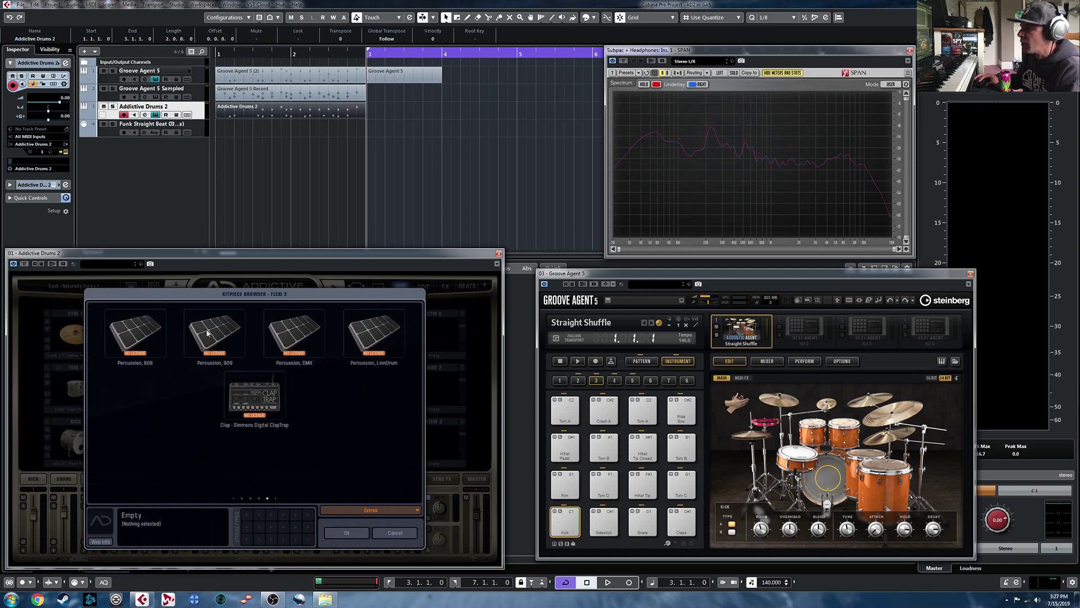
pyautogui.scroll(1, 253, 502)
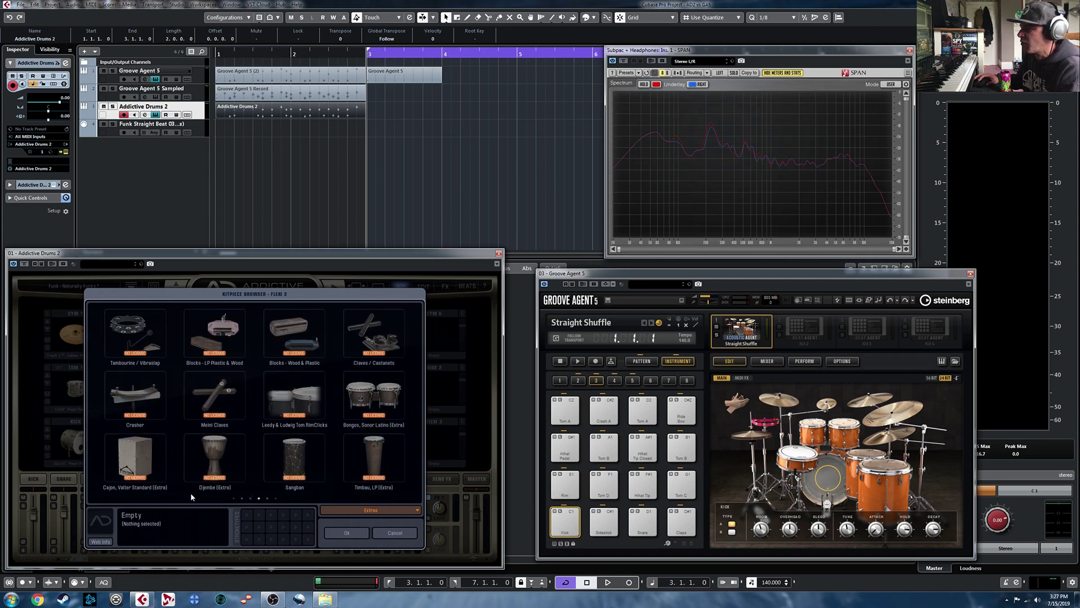
# Load the White Noise Short trigger into the Flexi 2 slot, link it to the snare, and audition the combined sound.
pyautogui.click(389, 509)
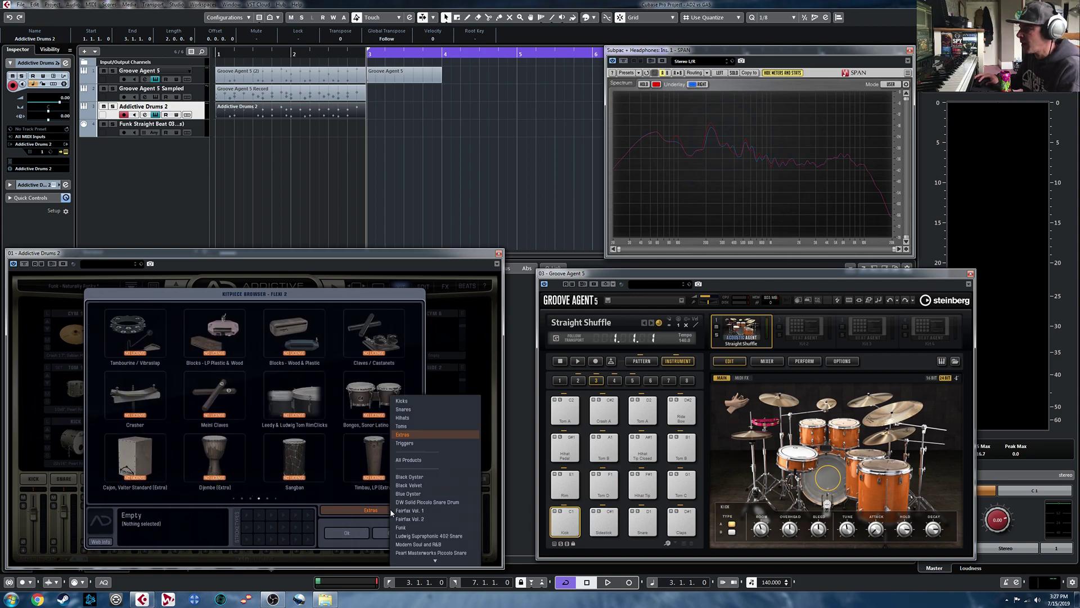
pyautogui.click(430, 446)
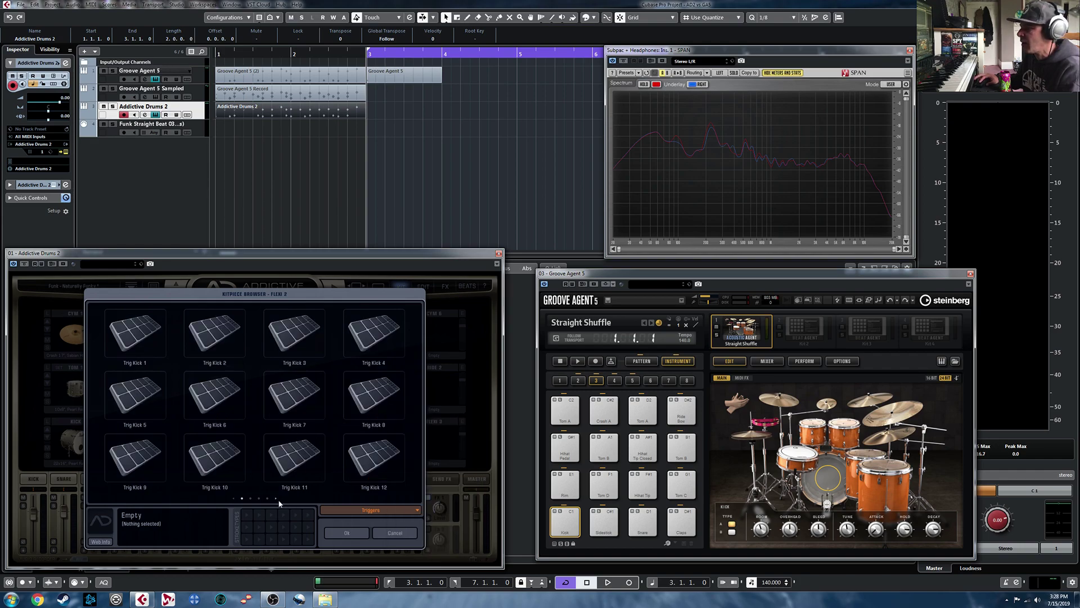
pyautogui.scroll(-1, 280, 502)
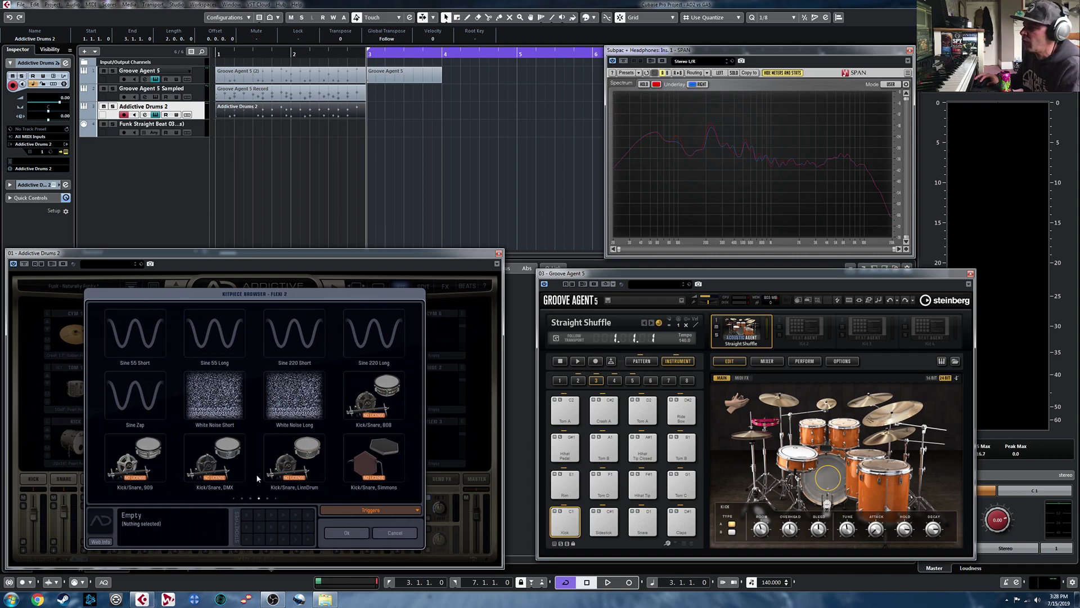
pyautogui.click(216, 394)
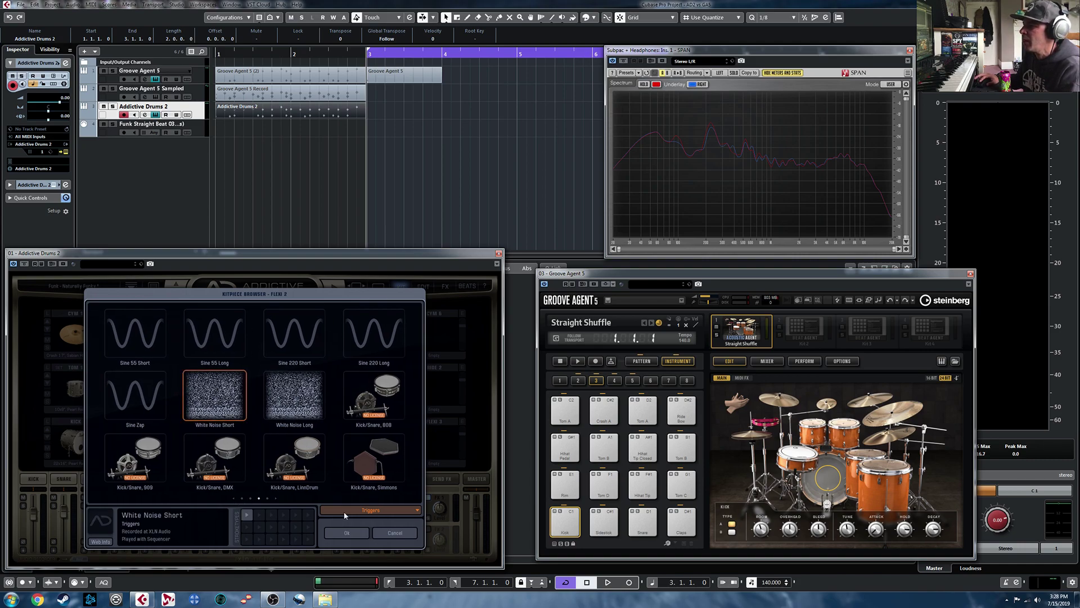
pyautogui.click(348, 533)
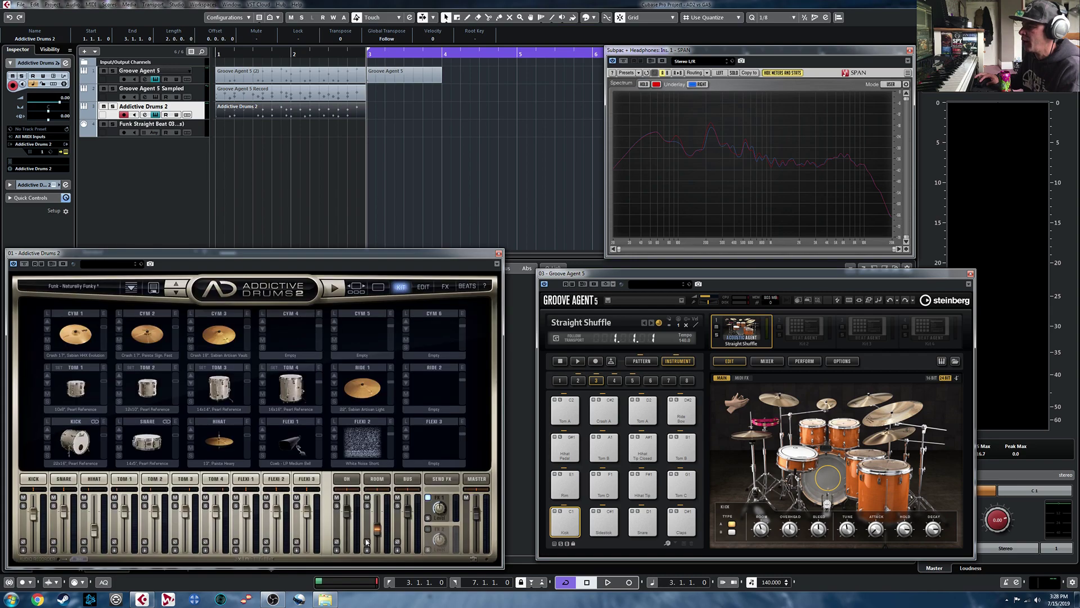
pyautogui.click(373, 433)
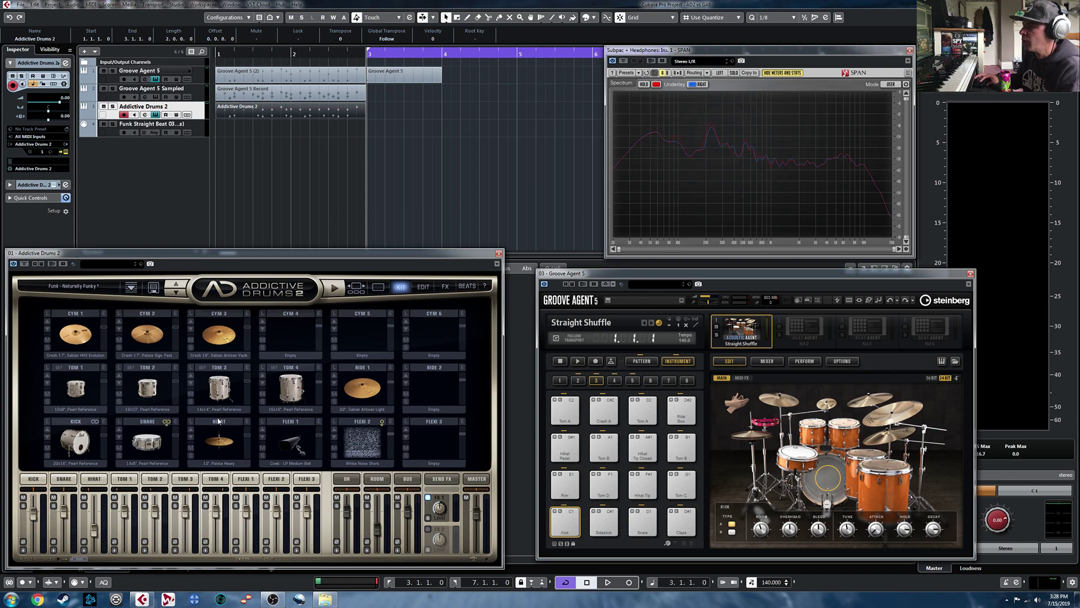
pyautogui.click(152, 435)
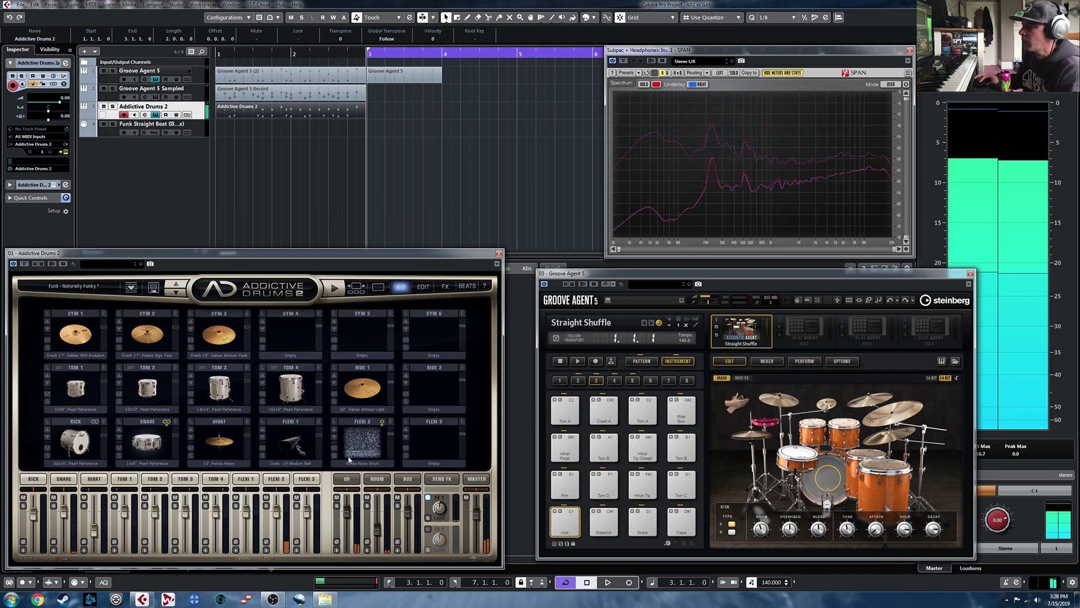
# Shorten the Flexi 2 white noise's volume envelope, and audition both the noise and the linked snare.
pyautogui.click(390, 421)
pyautogui.moveTo(392, 325); pyautogui.dragTo(350, 323)
pyautogui.moveTo(385, 361); pyautogui.dragTo(370, 360)
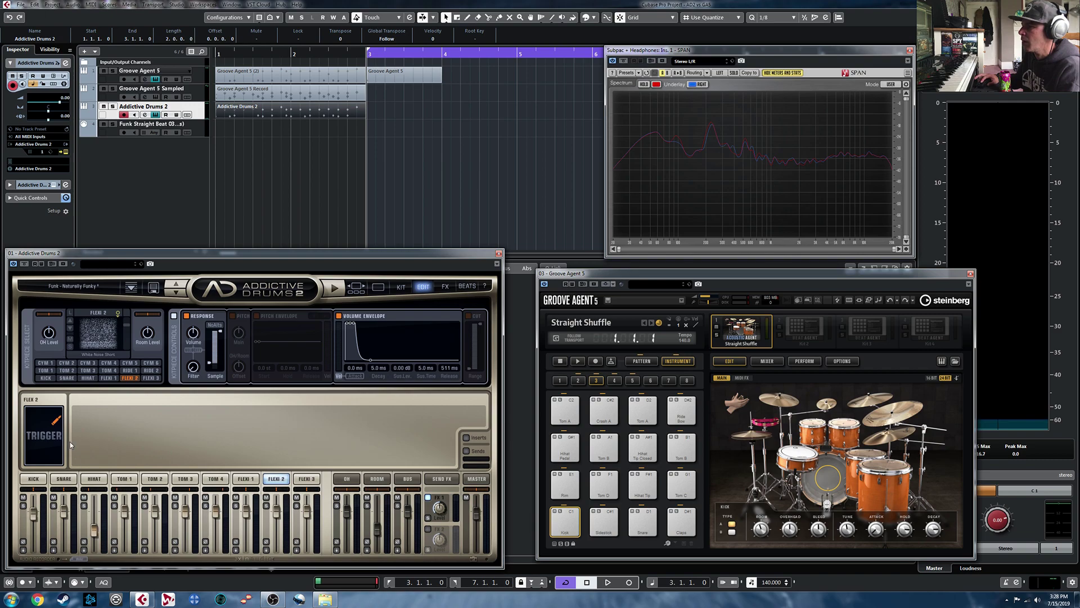
pyautogui.click(101, 327)
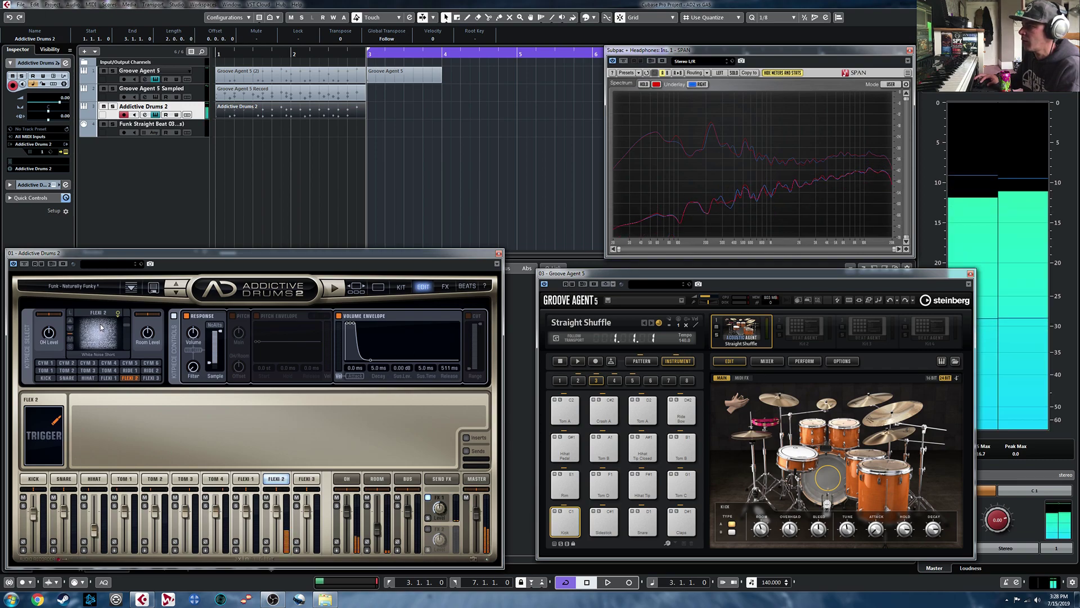
pyautogui.click(63, 478)
pyautogui.click(99, 325)
pyautogui.click(99, 325)
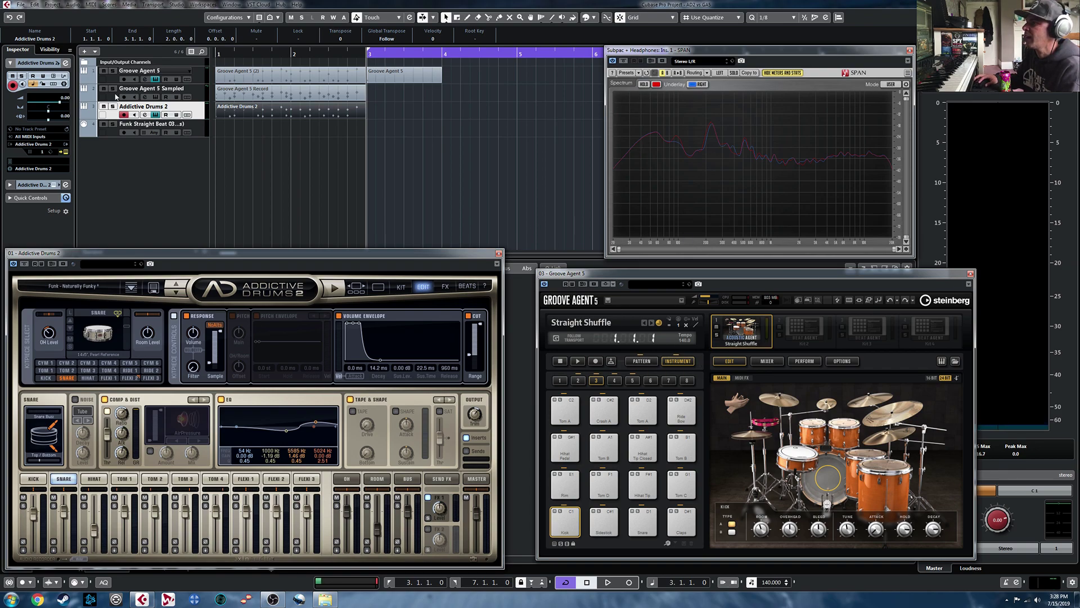
# Place the Groove Agent 5 Sampled instrument window beside Addictive Drums 2 and audition its Studio Snare and Studio Kick pads.
pyautogui.click(155, 97)
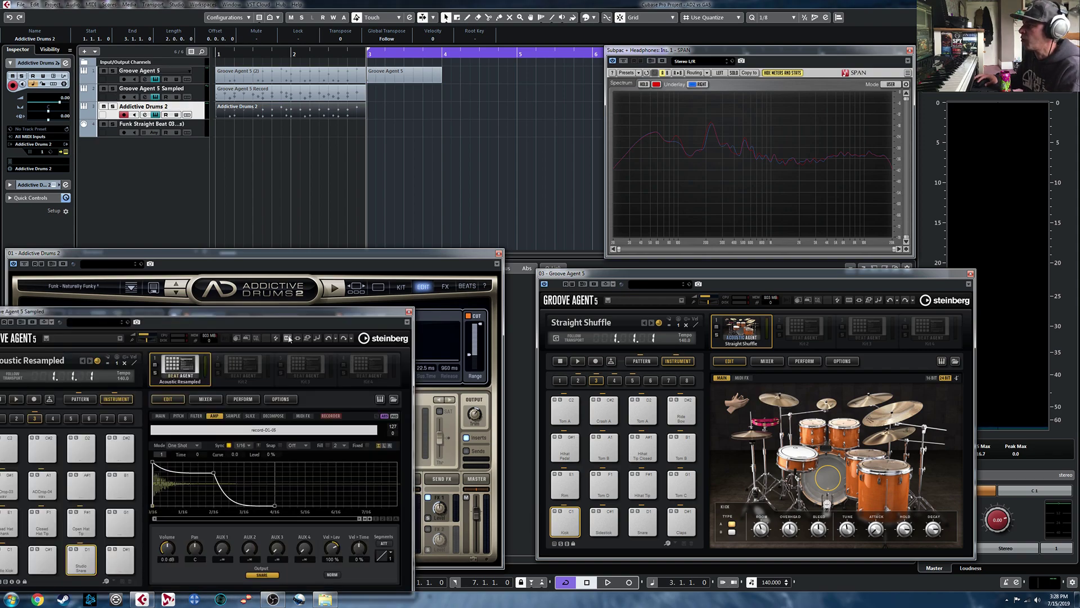
pyautogui.moveTo(313, 307); pyautogui.dragTo(867, 271)
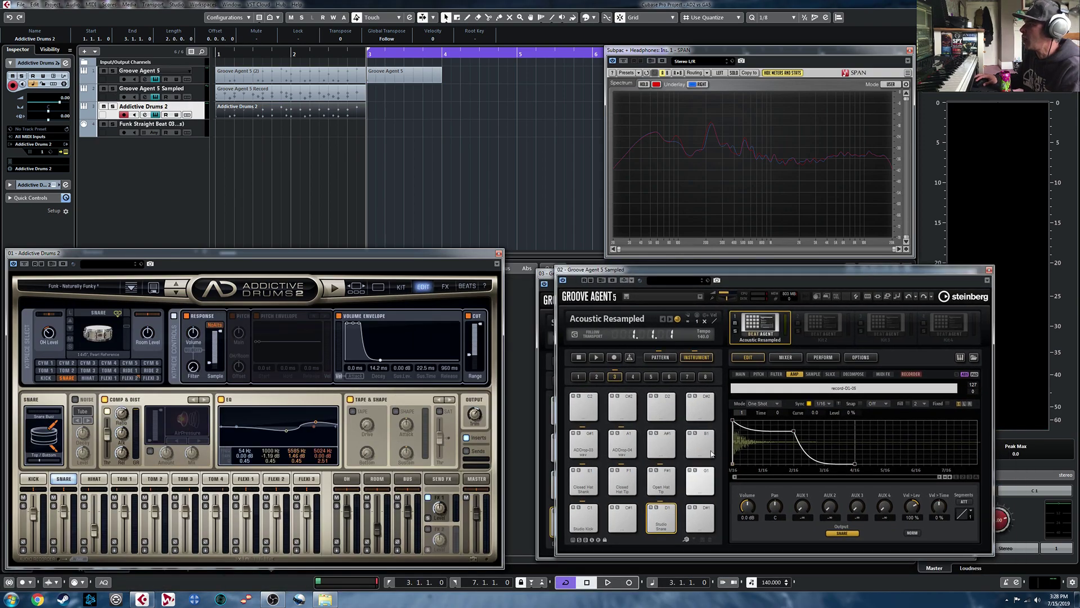
pyautogui.click(670, 512)
pyautogui.click(583, 518)
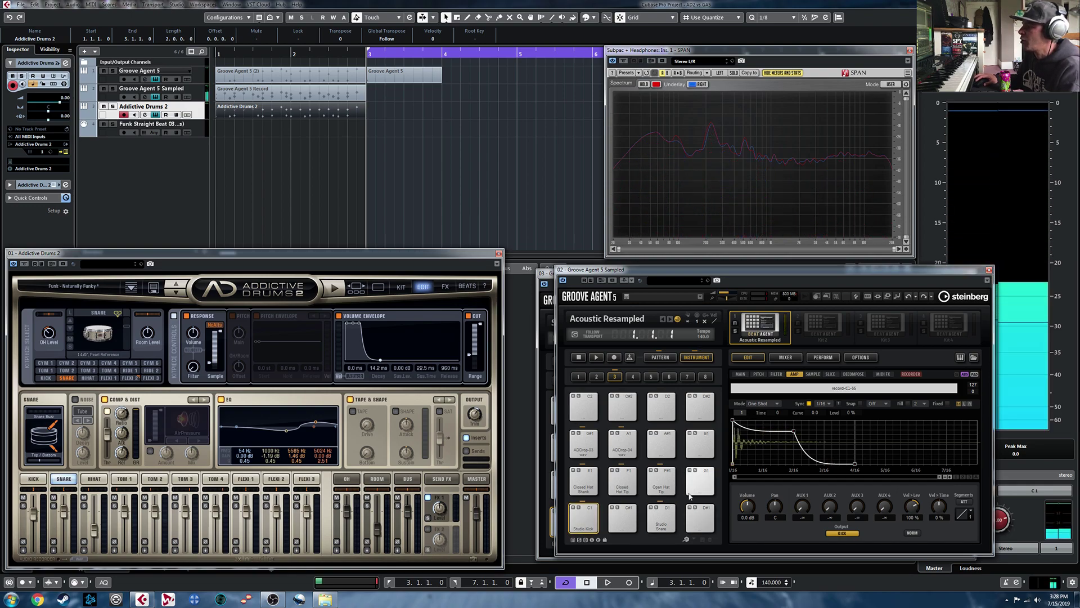
pyautogui.click(661, 518)
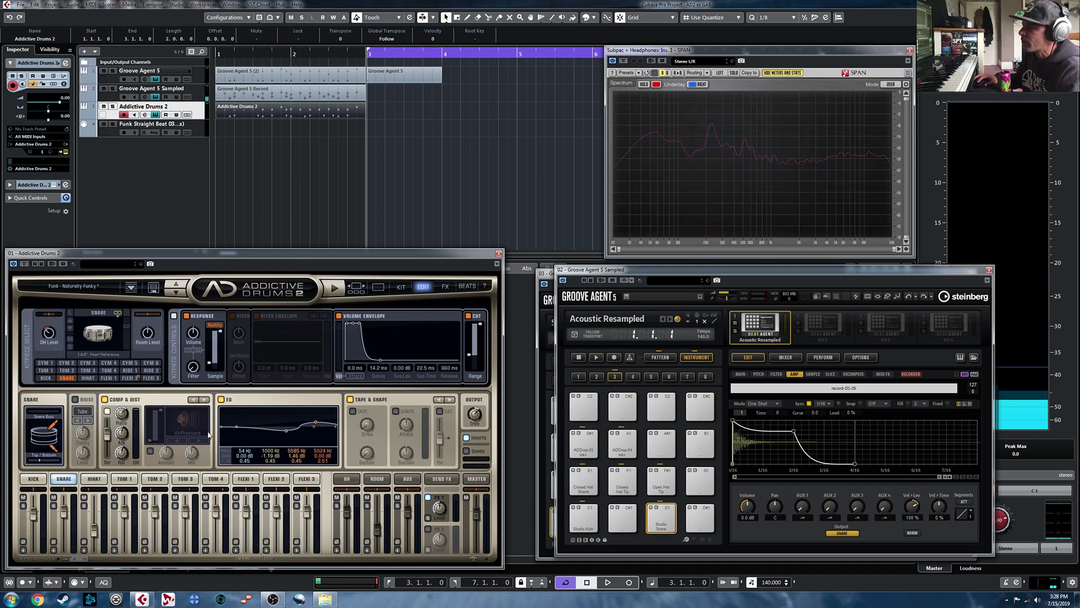
# Play the Flexi 2 white noise and transfer its recorded wave file from Addictive Drums 2 into the project's audio Pool.
pyautogui.click(277, 478)
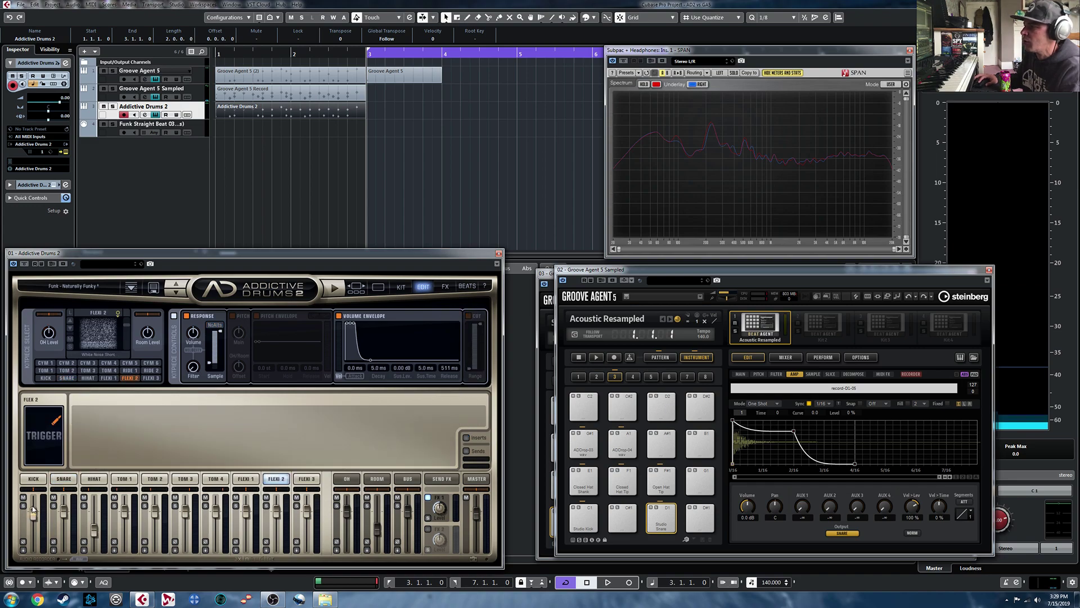
pyautogui.click(100, 324)
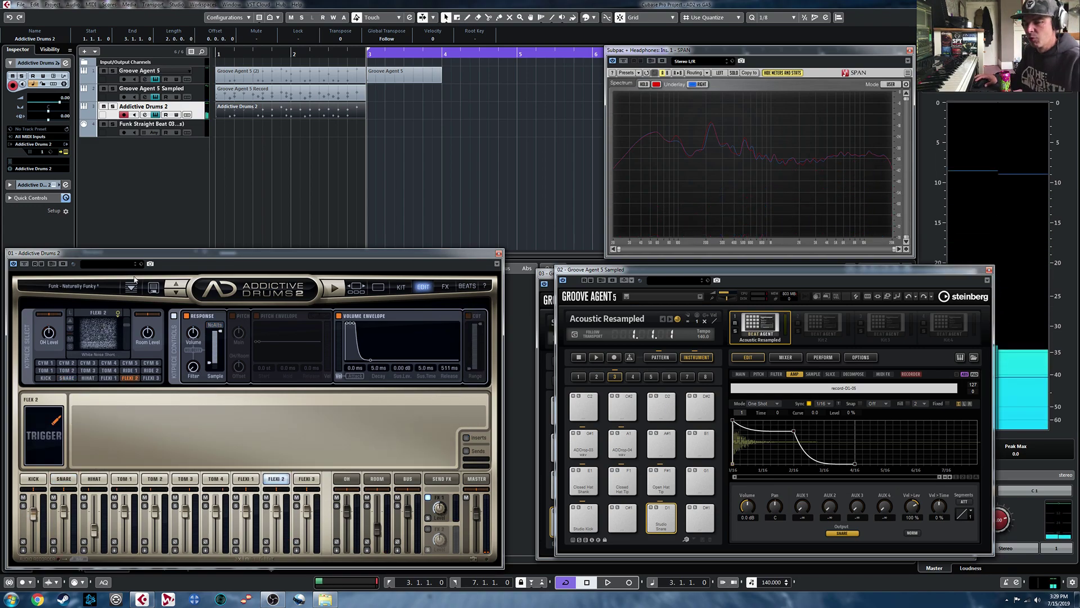
pyautogui.hotkey('ctrl', 'p')
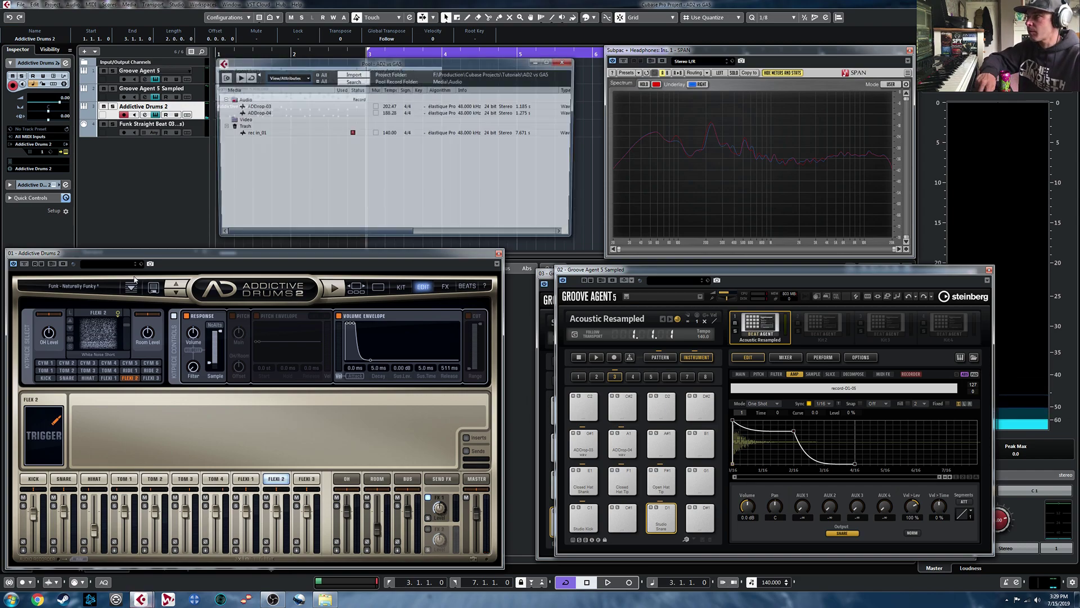
pyautogui.moveTo(78, 558); pyautogui.dragTo(243, 100)
pyautogui.click(518, 313)
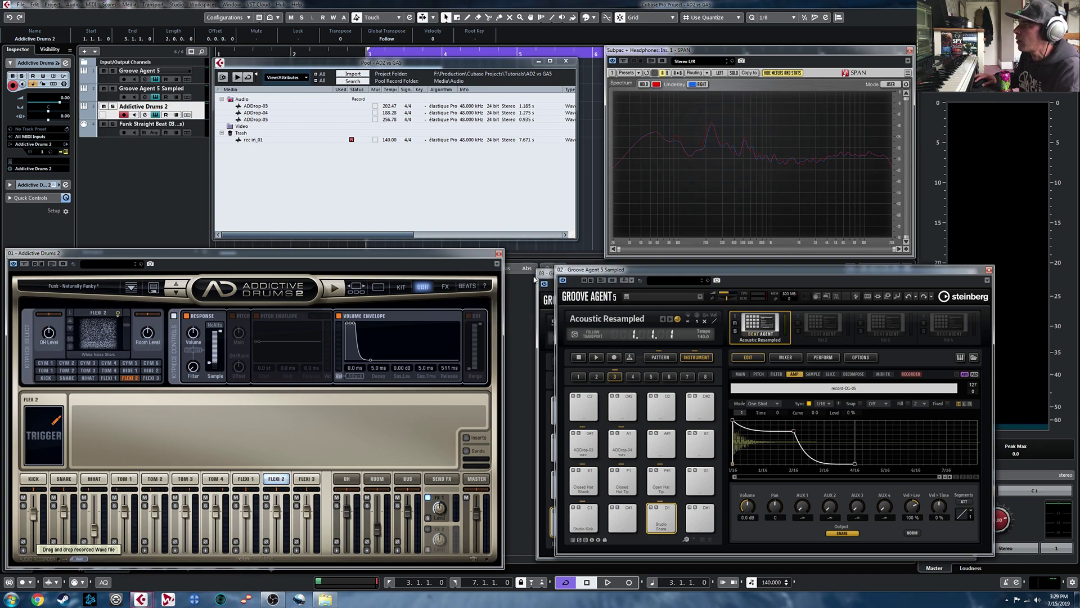
# Add ADDrop-05 from the Pool to the Studio Snare pad and restrict editing to the selected sample.
pyautogui.moveTo(256, 119); pyautogui.dragTo(664, 511)
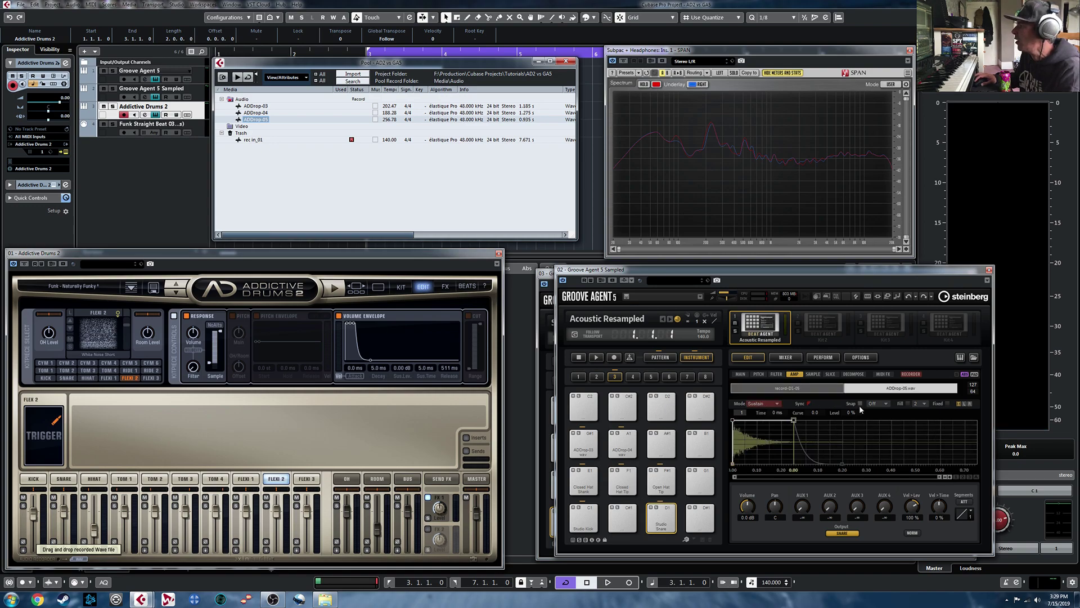
pyautogui.click(802, 389)
pyautogui.click(901, 389)
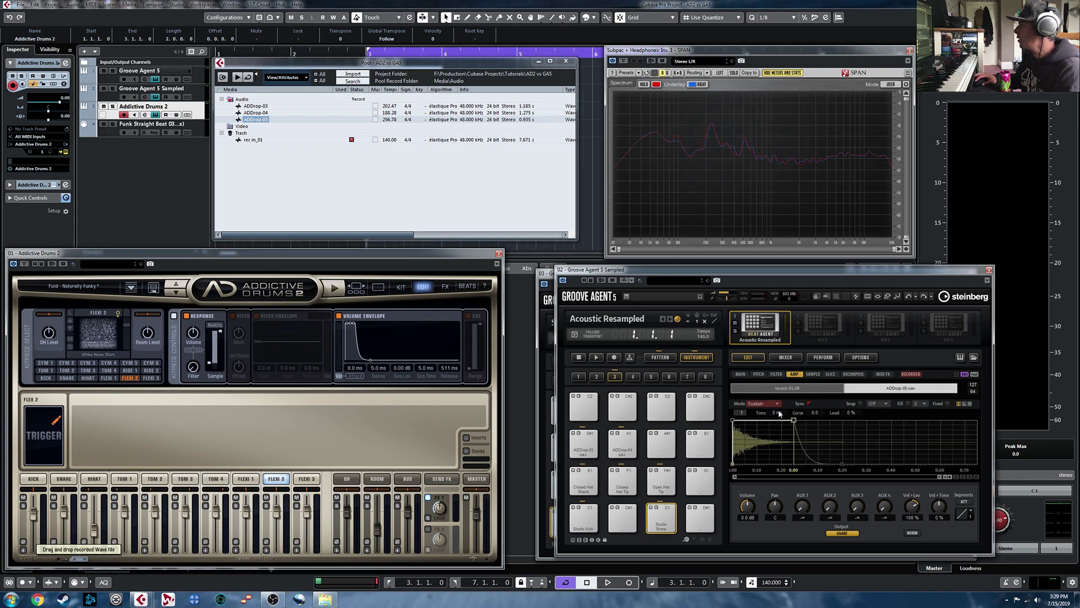
pyautogui.click(783, 389)
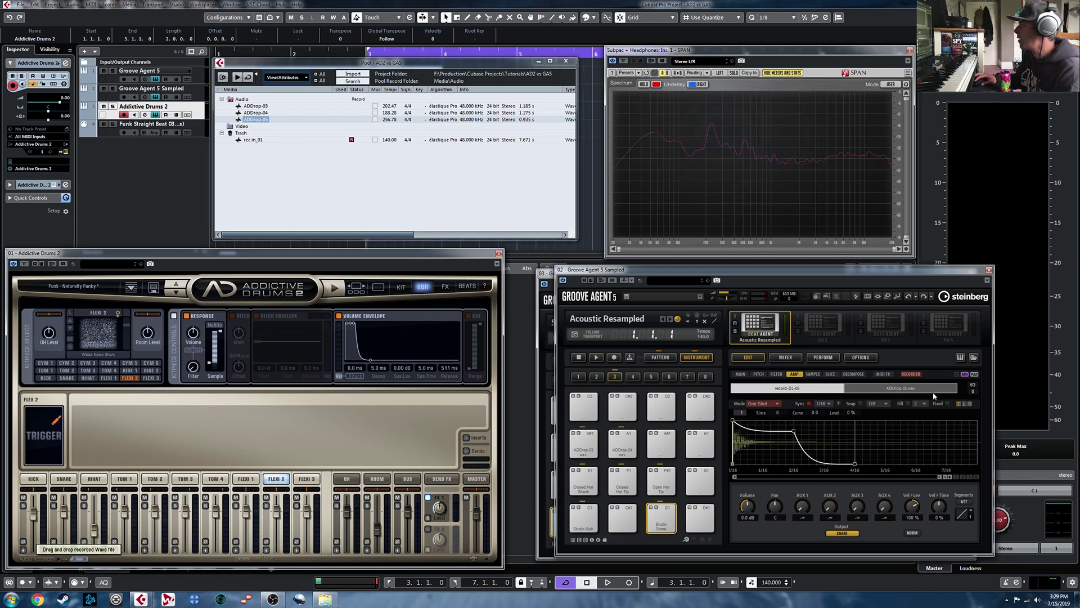
pyautogui.click(911, 390)
pyautogui.click(975, 375)
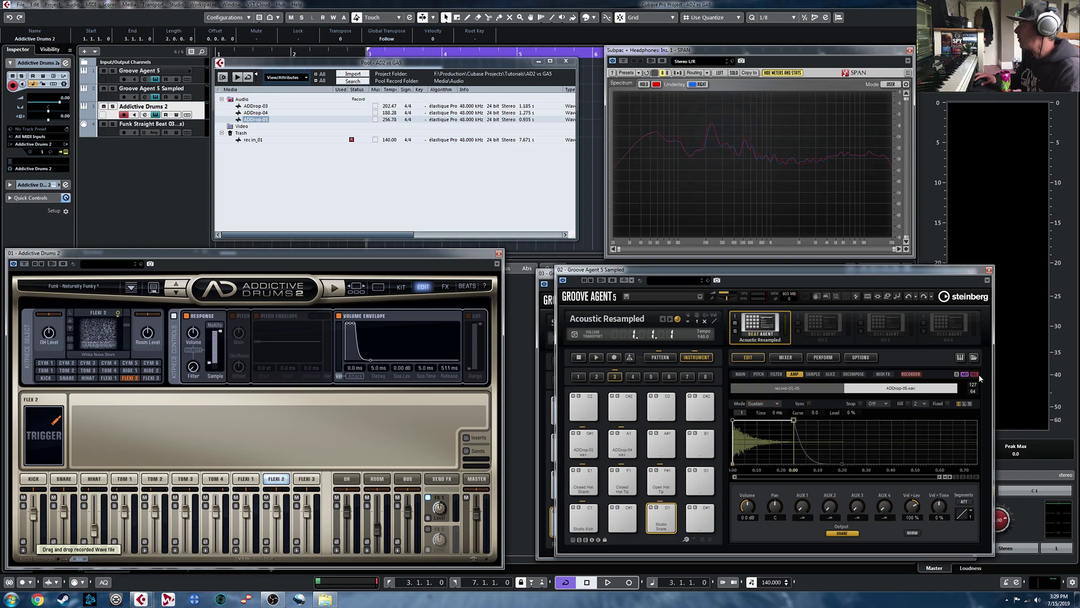
# Set the Studio Snare pad's sample playback mode to Layer and audition the pad.
pyautogui.click(667, 511)
pyautogui.click(740, 374)
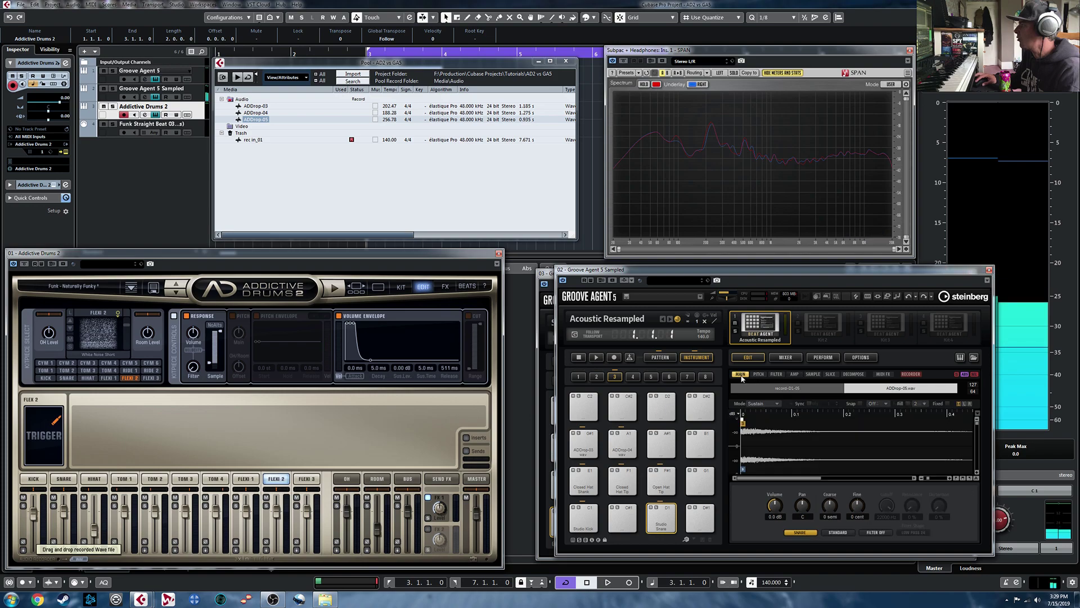
pyautogui.click(765, 403)
pyautogui.click(770, 422)
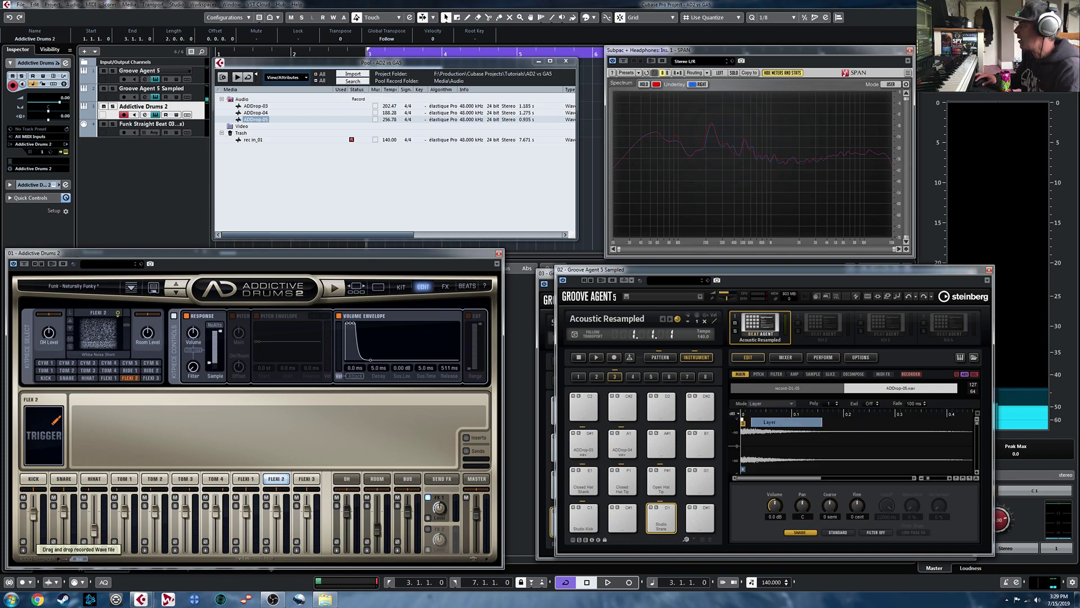
pyautogui.click(668, 510)
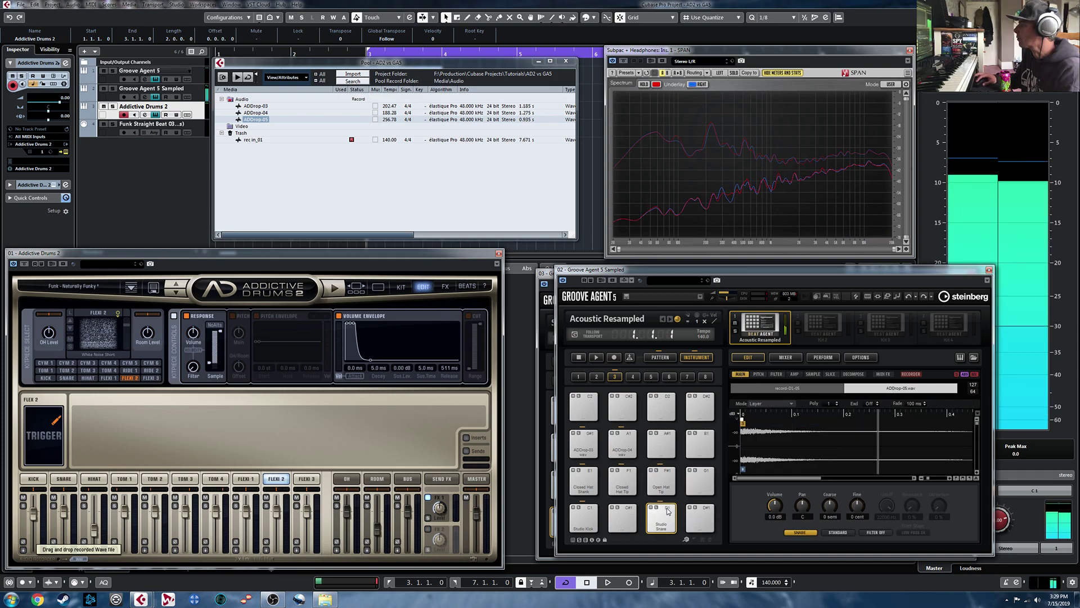
# Compare the two snare layers' amp envelopes and set the ADDrop-05 envelope's mode to One Shot.
pyautogui.click(810, 388)
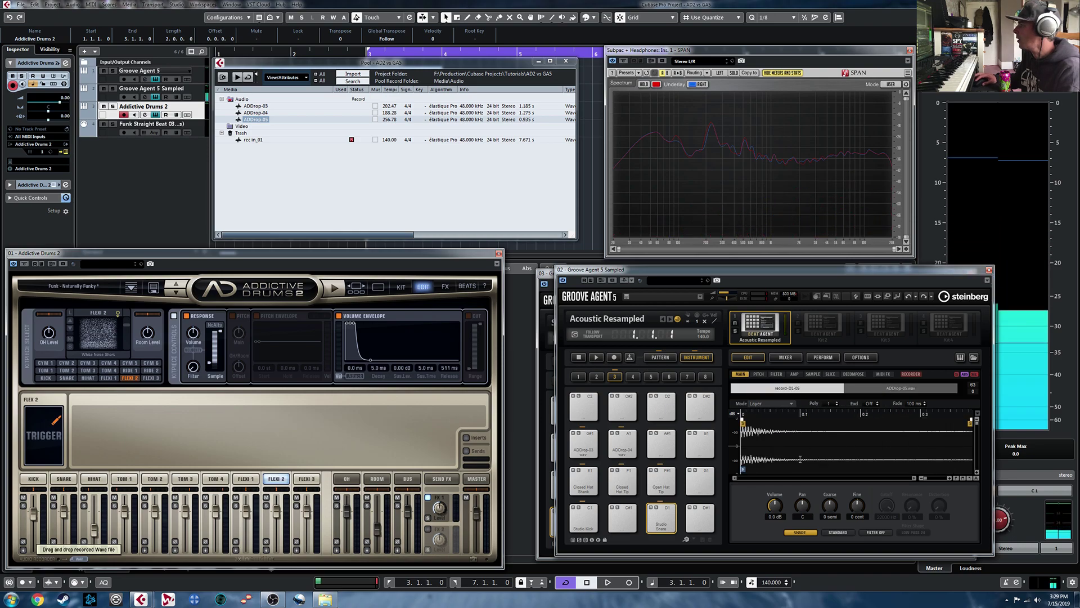
pyautogui.click(794, 373)
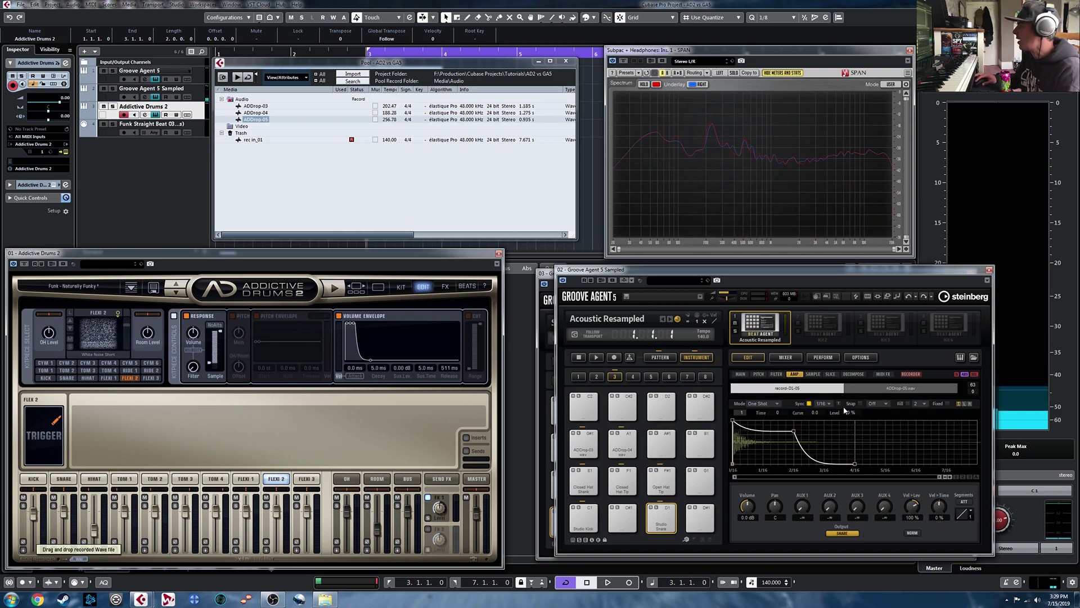
pyautogui.click(894, 388)
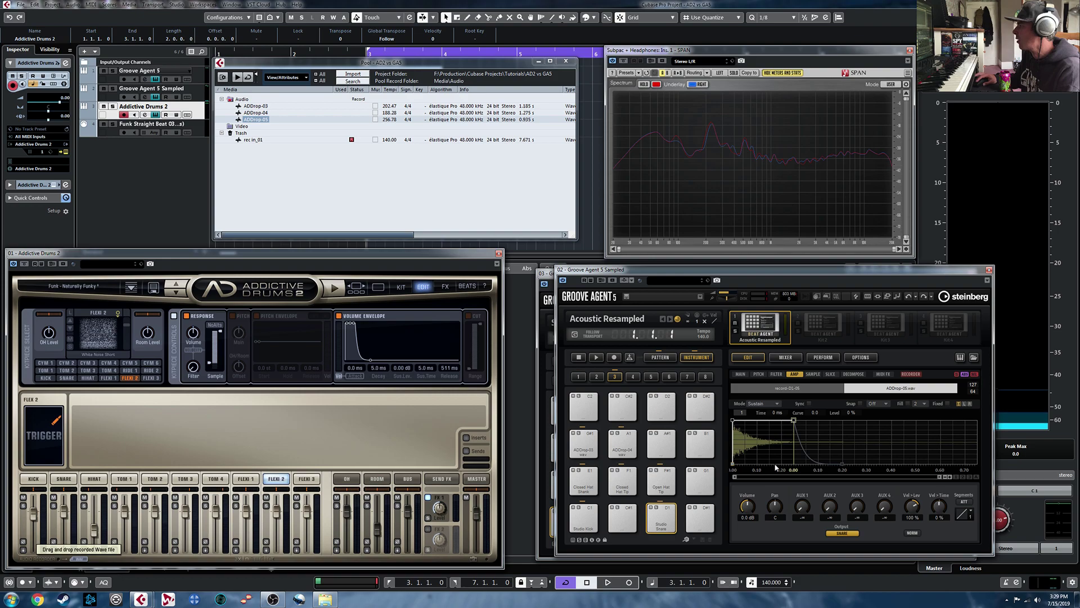
pyautogui.click(764, 403)
pyautogui.click(768, 418)
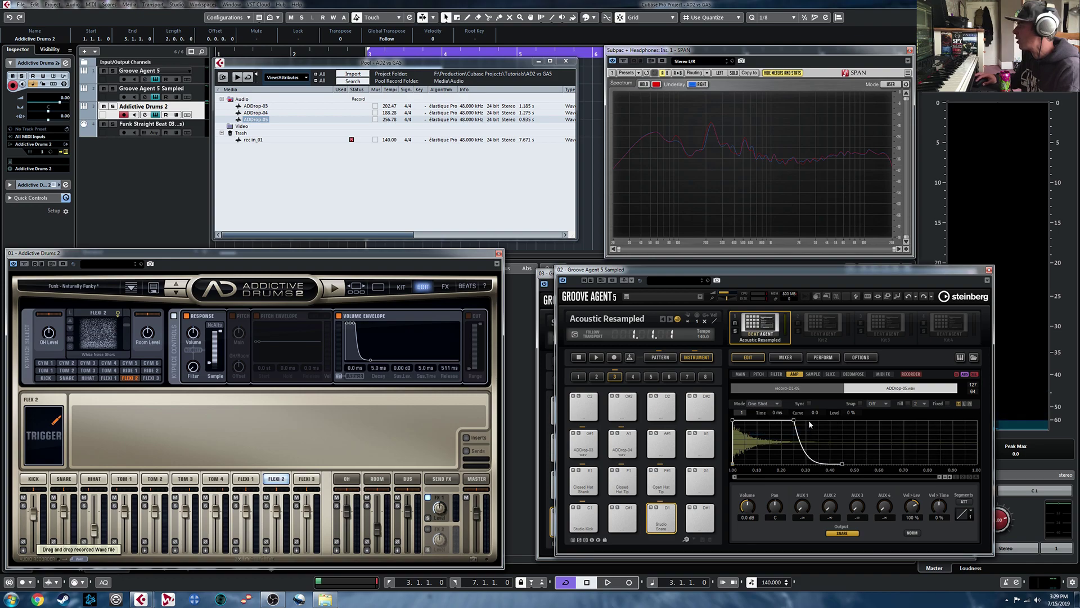
# Sync ADDrop-05's amp envelope at 1/16, shorten its tail, set the third node's level to 30%, and audition the Studio Snare pad.
pyautogui.click(809, 403)
pyautogui.click(793, 420)
pyautogui.moveTo(844, 465); pyautogui.dragTo(823, 464)
pyautogui.click(792, 419)
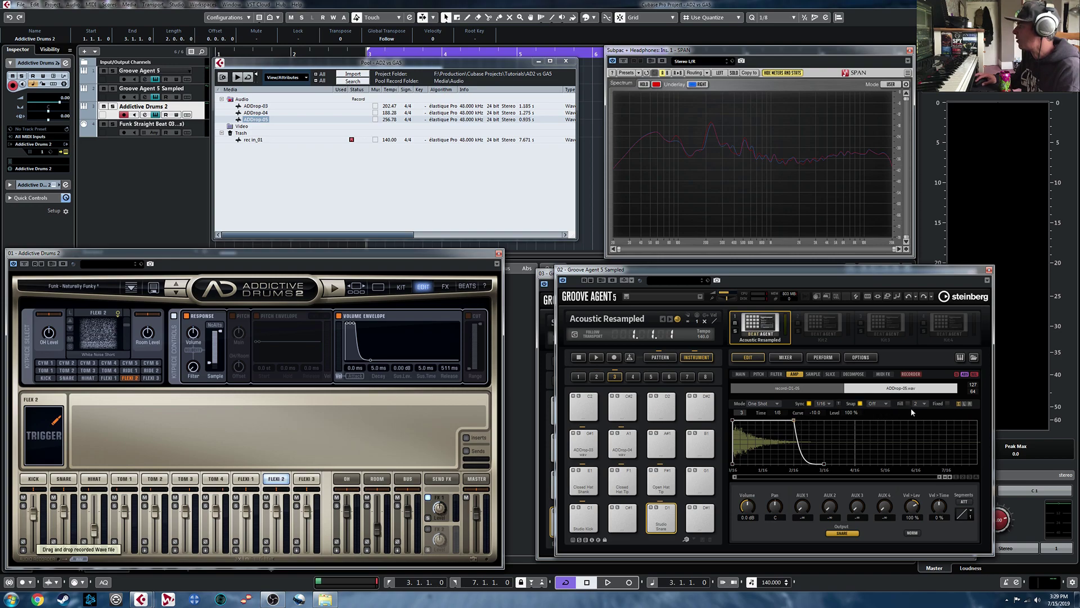
pyautogui.doubleClick(850, 413)
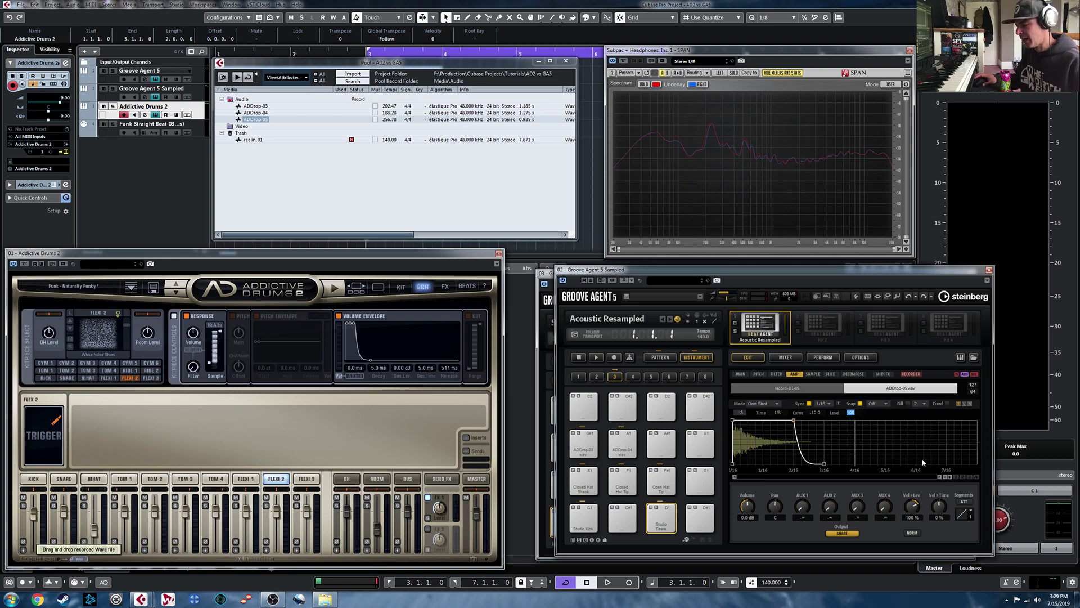
pyautogui.write('30')
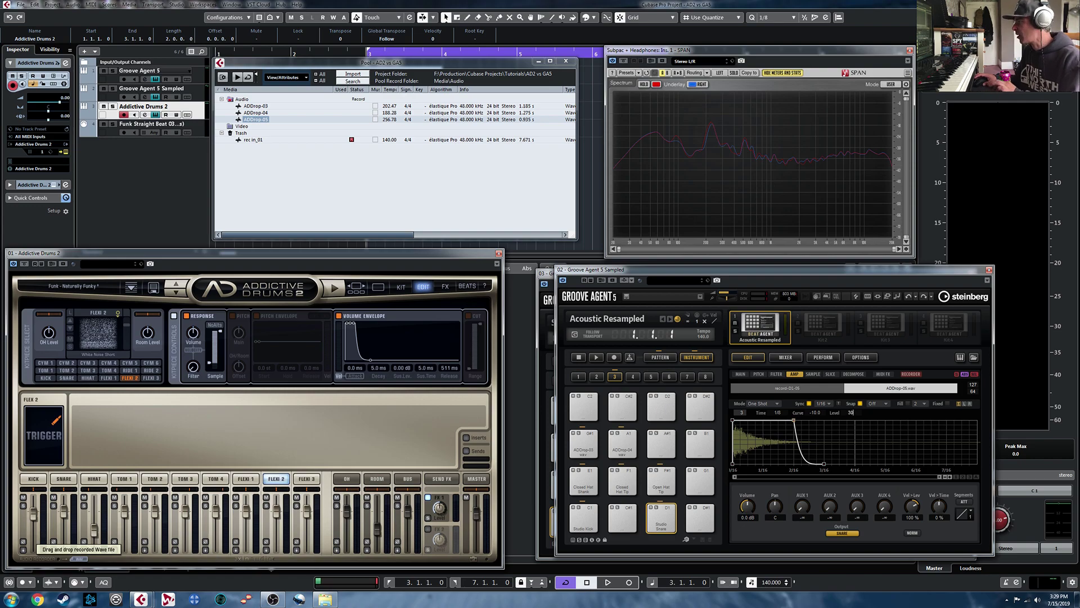
pyautogui.press('Return')
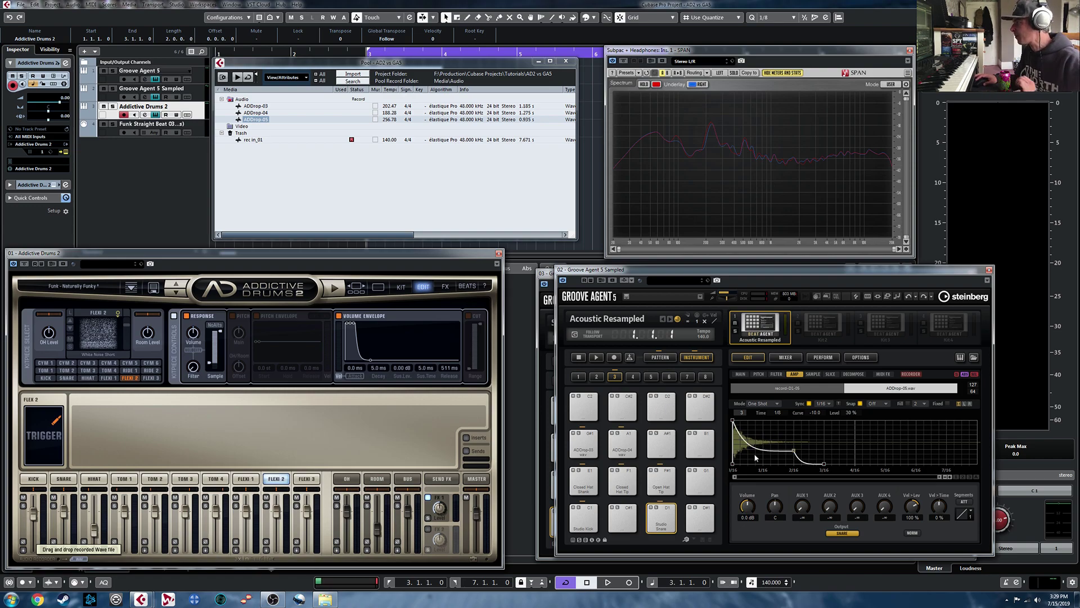
pyautogui.click(670, 511)
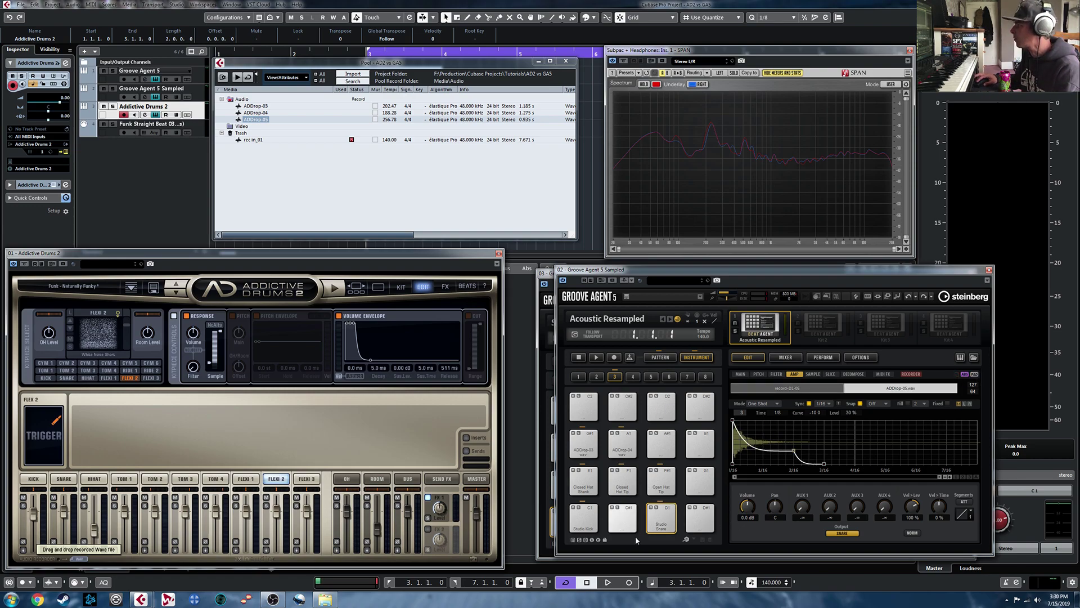
pyautogui.click(669, 509)
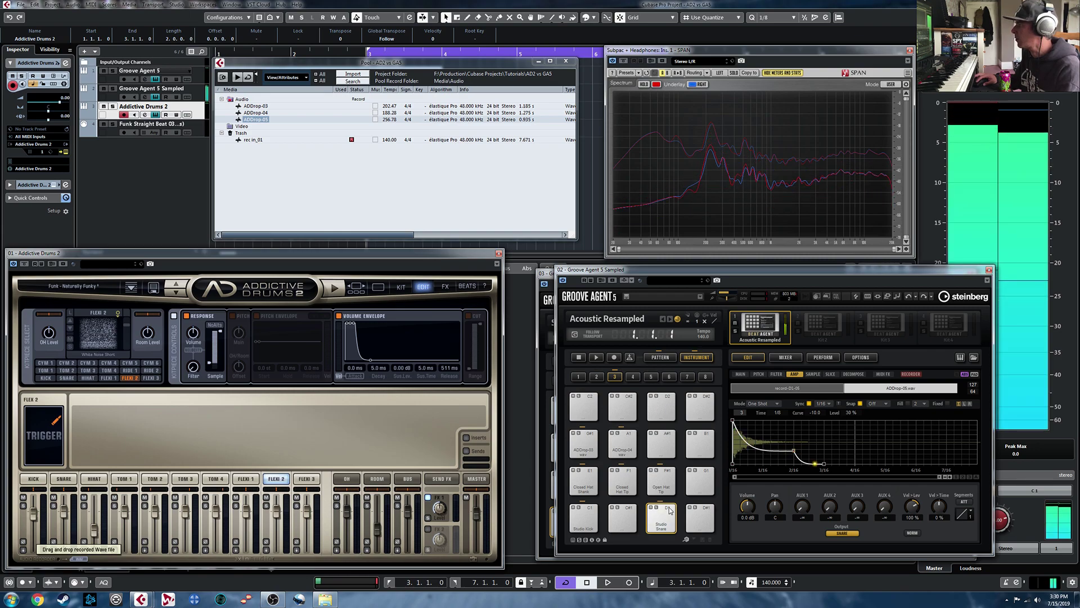
# Compare the amp envelopes of the Studio Snare pad's two layers, alternating between the original snare sample and ADDrop-05.
pyautogui.click(793, 390)
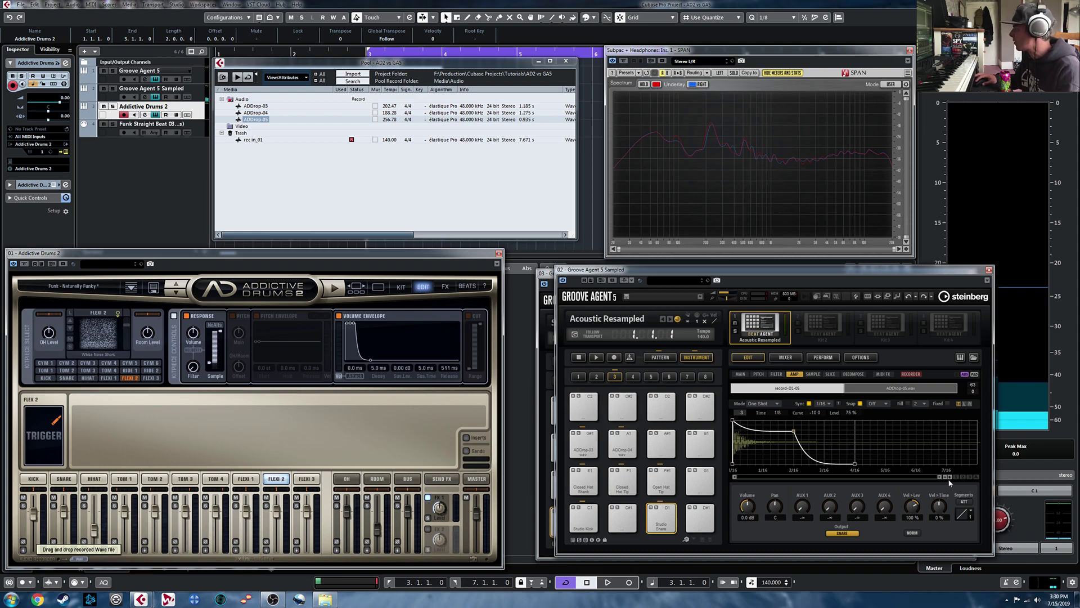
pyautogui.click(894, 388)
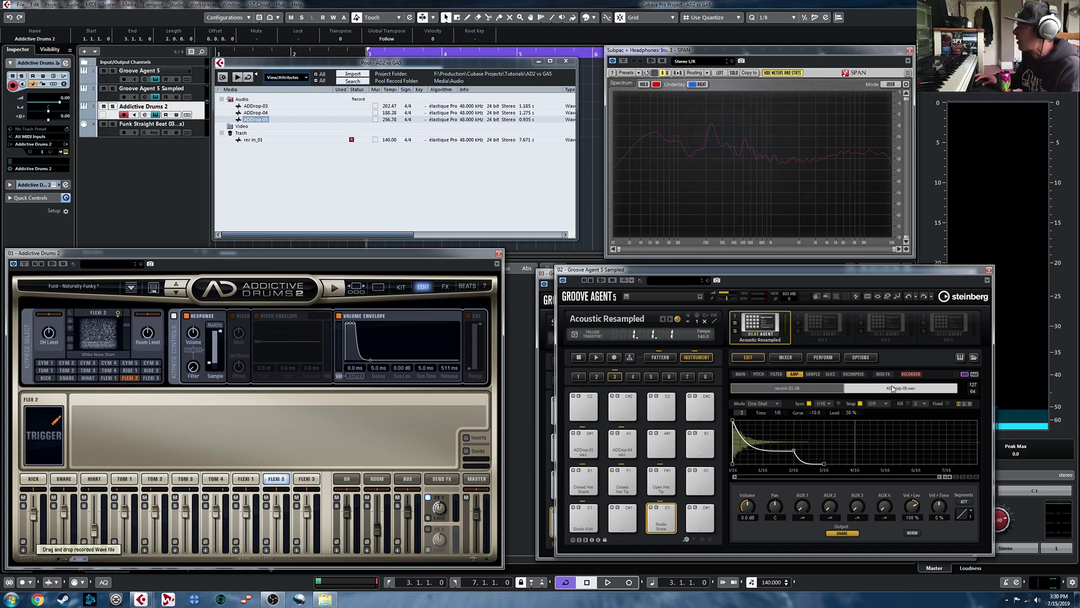
pyautogui.click(799, 388)
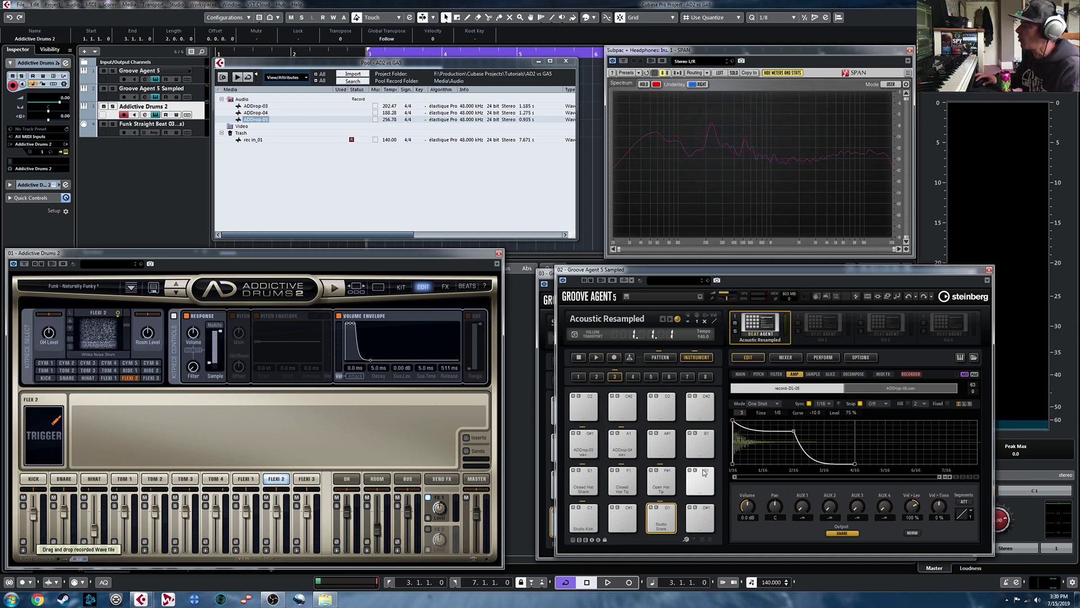
pyautogui.click(900, 388)
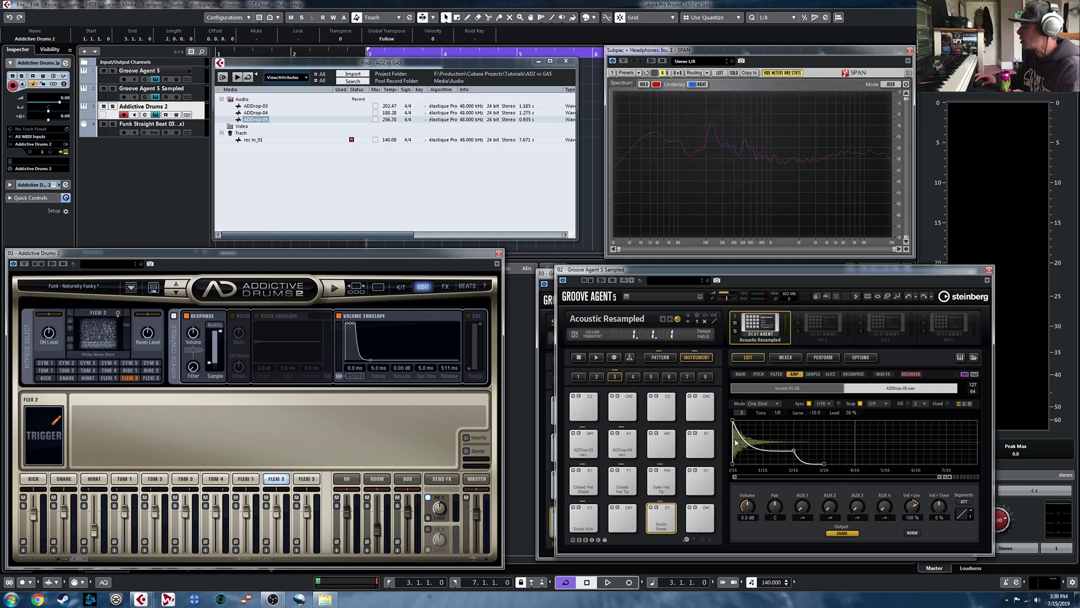
# Examine the early decay of both Studio Snare layers in detail, from ADDrop-05 to the original sample and back.
pyautogui.click(950, 477)
pyautogui.click(950, 477)
pyautogui.click(951, 477)
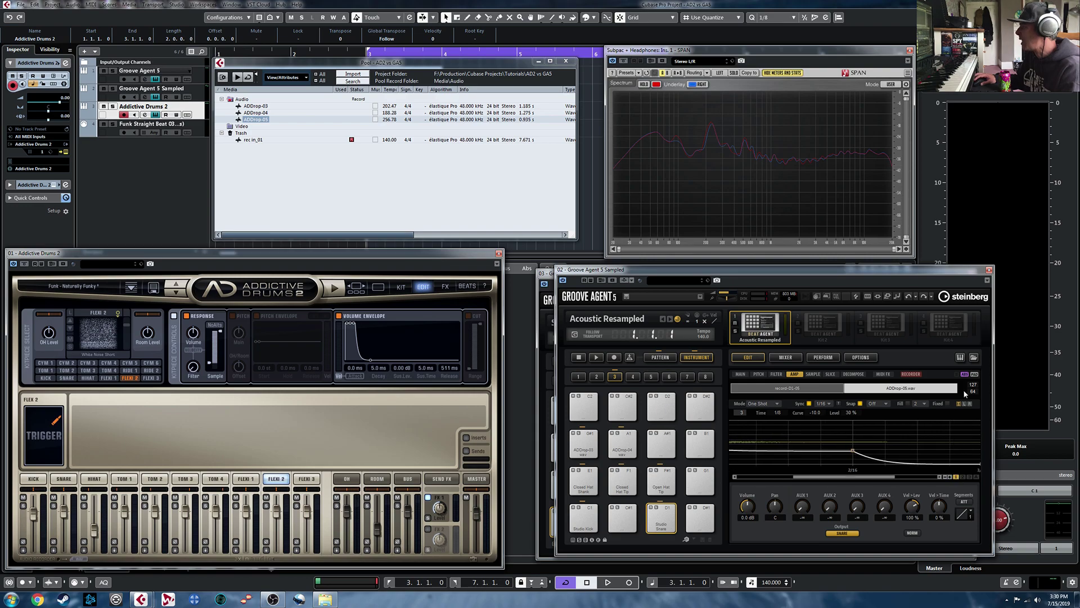
pyautogui.click(810, 388)
pyautogui.moveTo(821, 477); pyautogui.dragTo(757, 478)
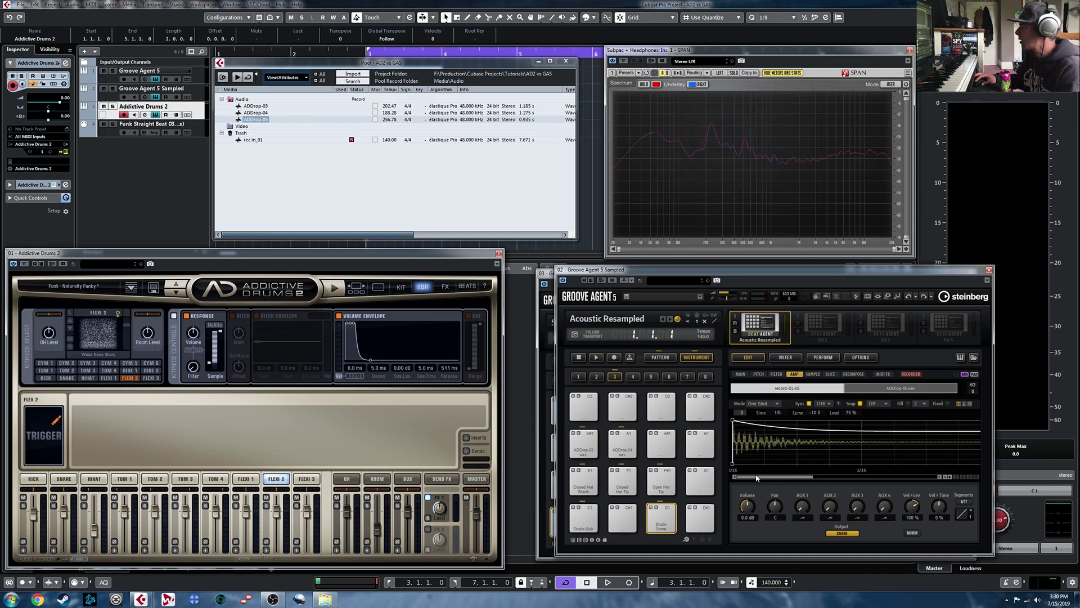
pyautogui.click(882, 387)
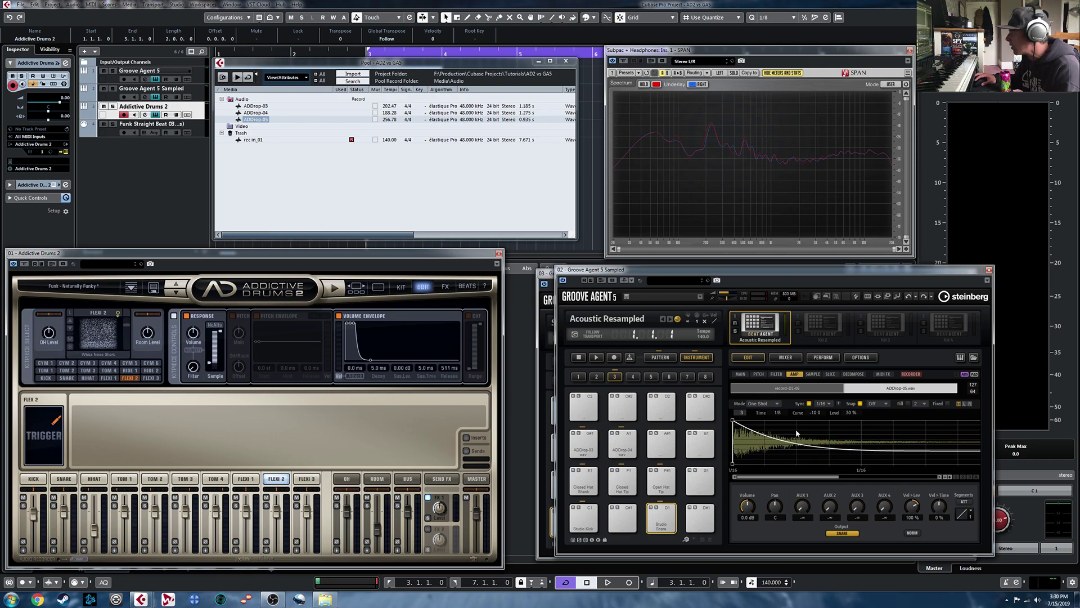
# Compare the waveform transients at the very start of ADDrop-05 and the original snare sample at close range.
pyautogui.click(950, 477)
pyautogui.click(950, 477)
pyautogui.click(949, 477)
pyautogui.moveTo(845, 477); pyautogui.dragTo(726, 478)
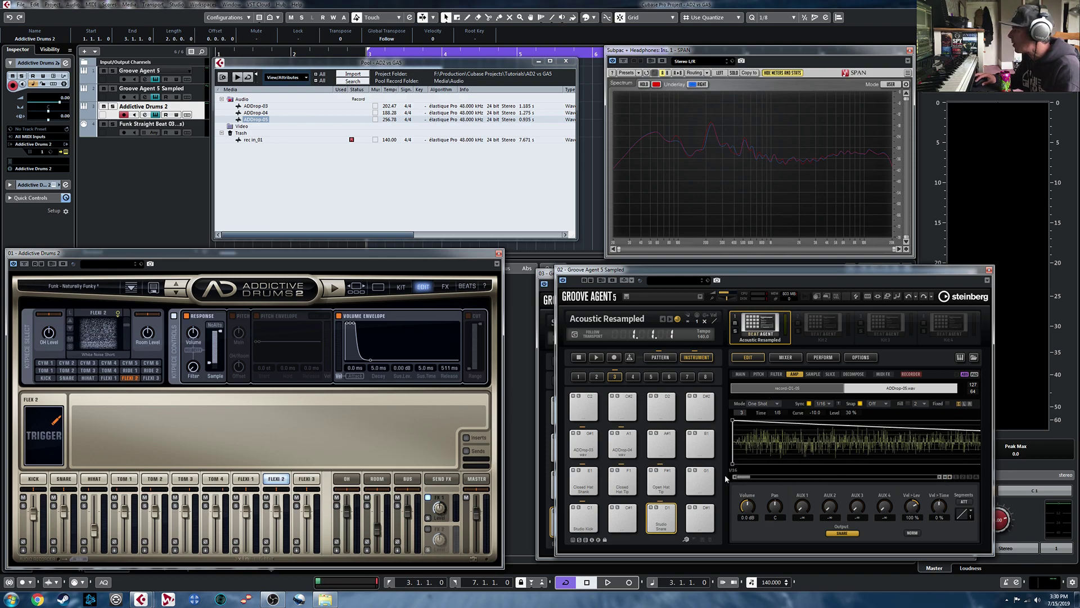
pyautogui.click(827, 389)
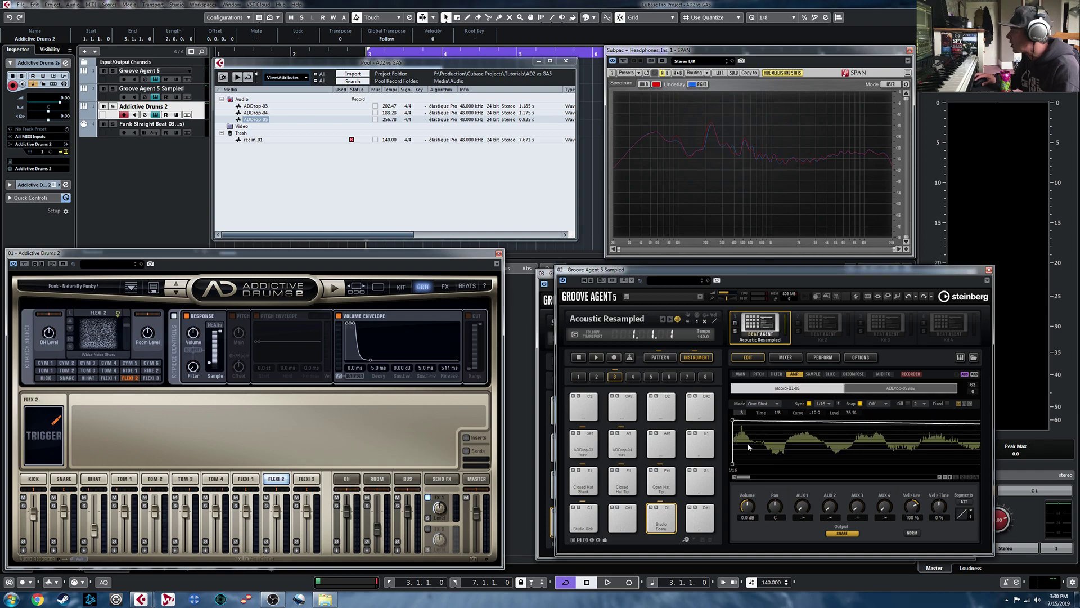
pyautogui.click(896, 388)
pyautogui.click(822, 391)
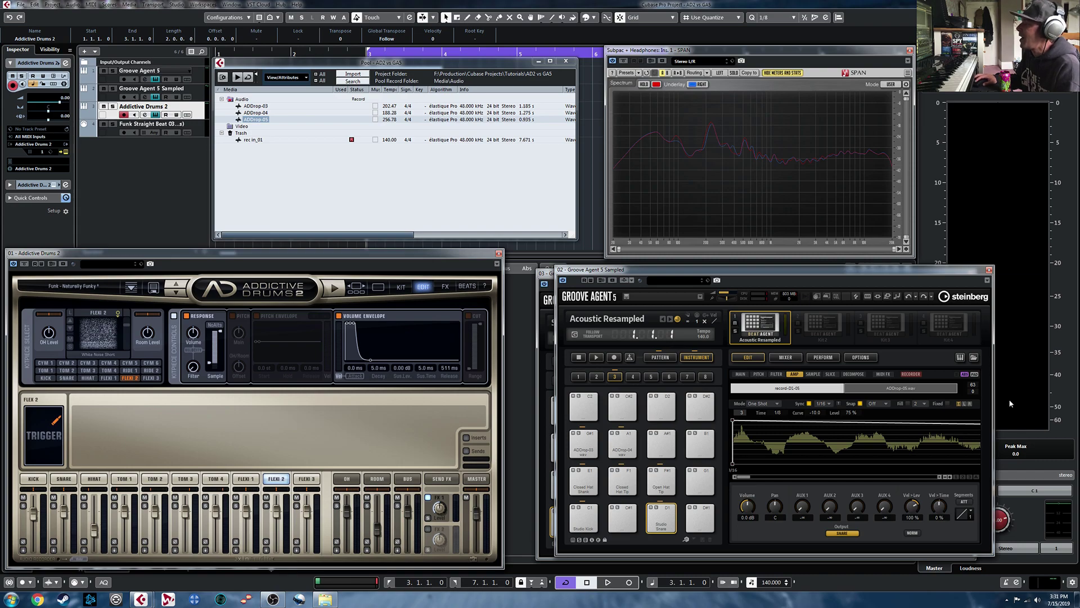
# Show Groove Agent's Agent mixer and look through Addictive Drums 2's FX, Kit and Edit pages.
pyautogui.click(785, 357)
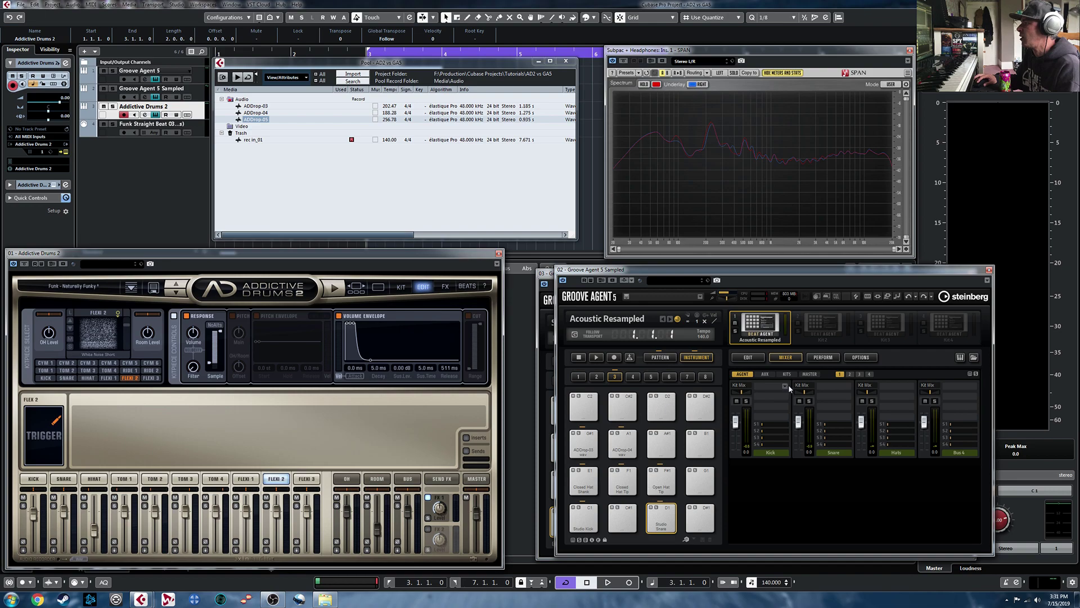
pyautogui.click(445, 287)
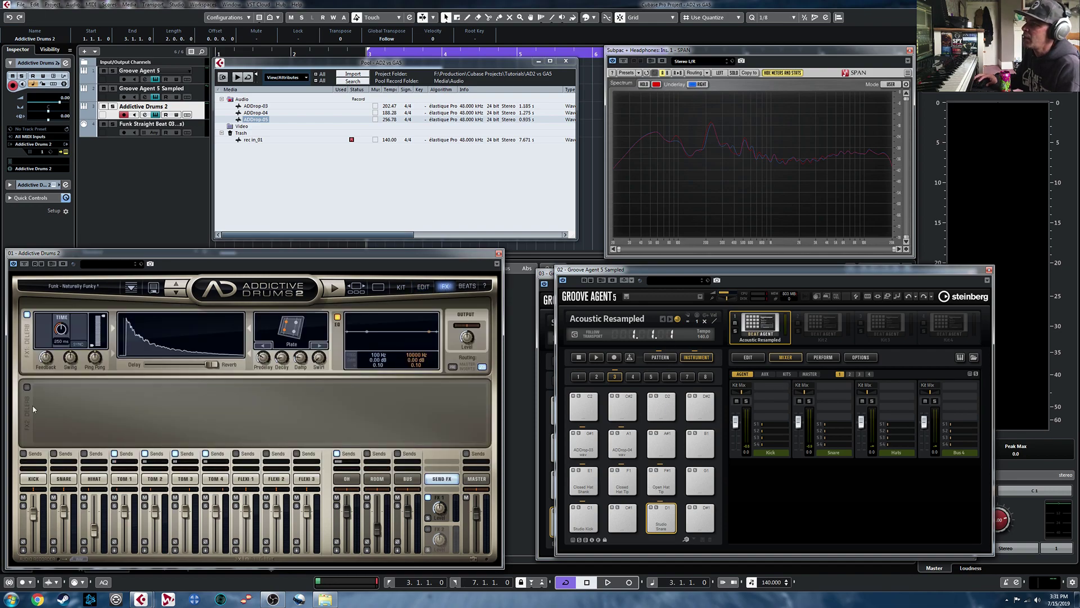
pyautogui.click(276, 478)
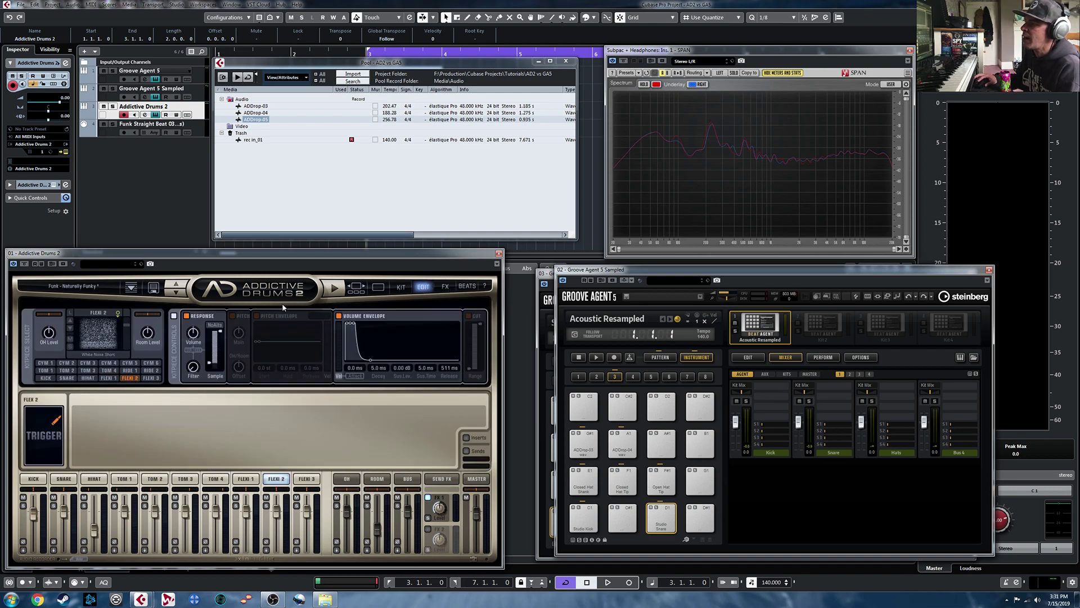
pyautogui.click(401, 289)
pyautogui.click(423, 287)
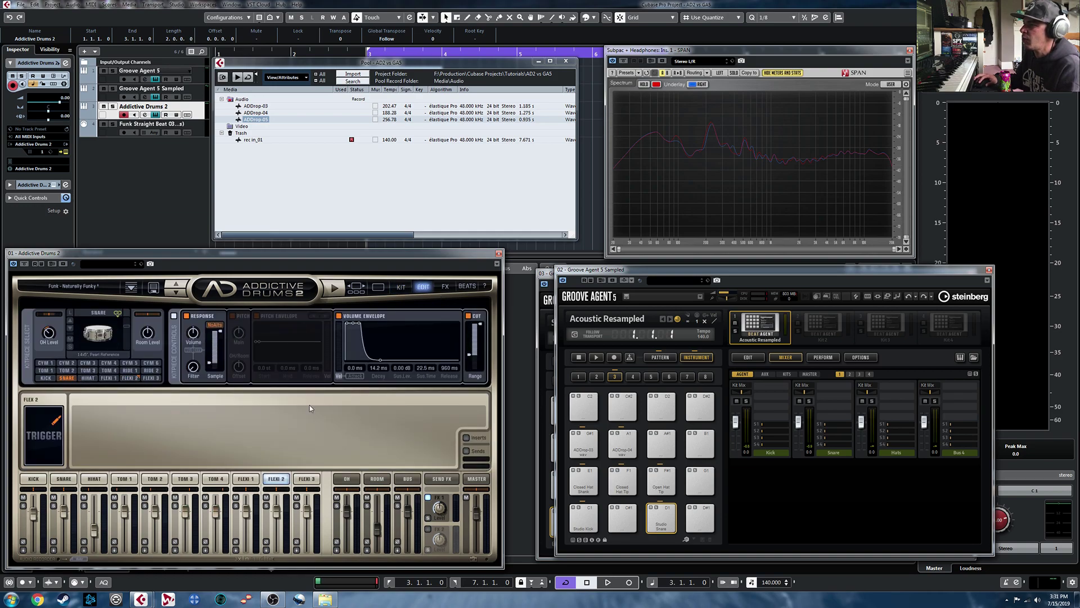
# Show the Flexi 2 channel's inserts and enable its Comp & Dist and Tape & Shape effects.
pyautogui.click(466, 438)
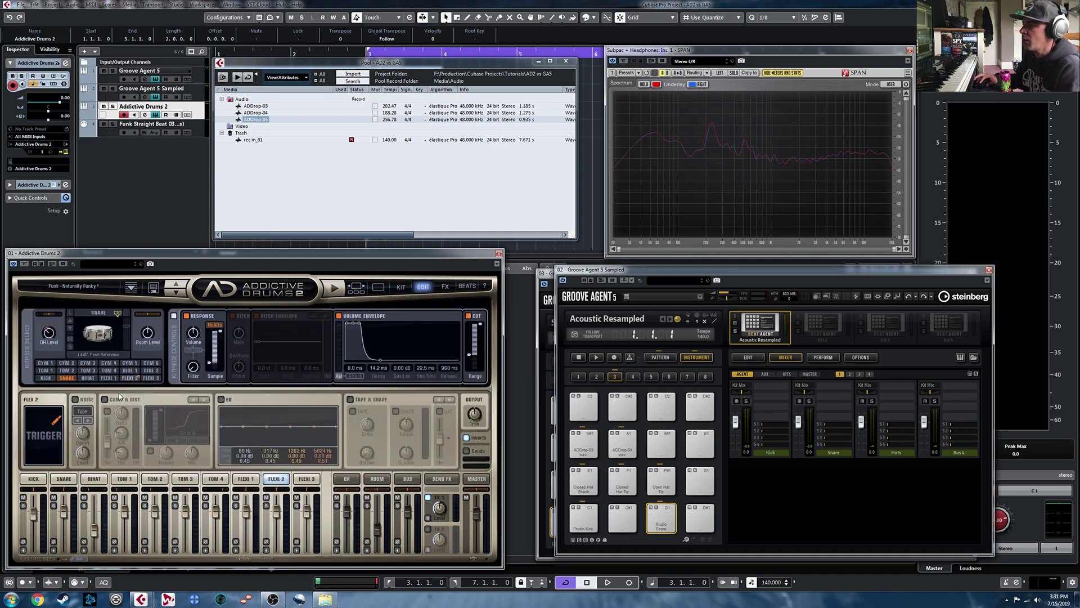
pyautogui.click(104, 399)
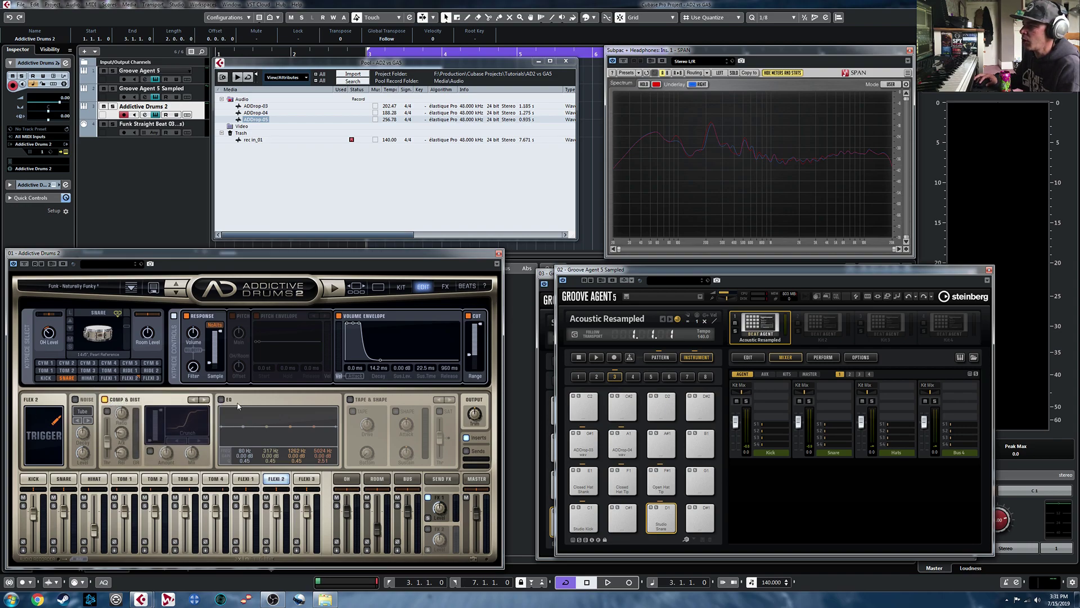
pyautogui.click(350, 399)
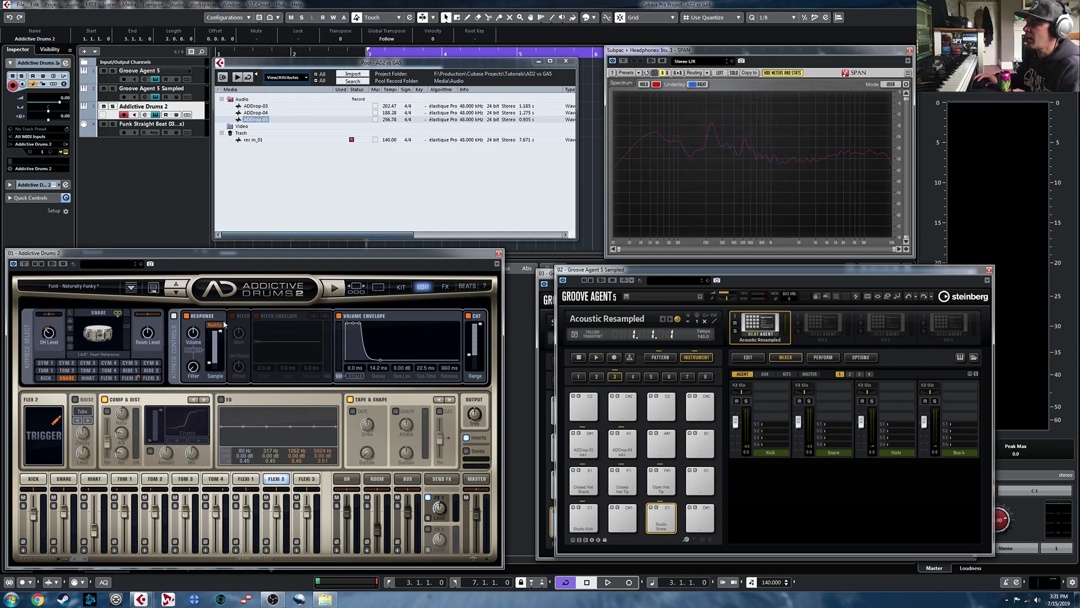
# Examine Addictive Drums 2's send FX, checking the delay/reverb mix and cycling through the reverb types back to Plate.
pyautogui.click(453, 480)
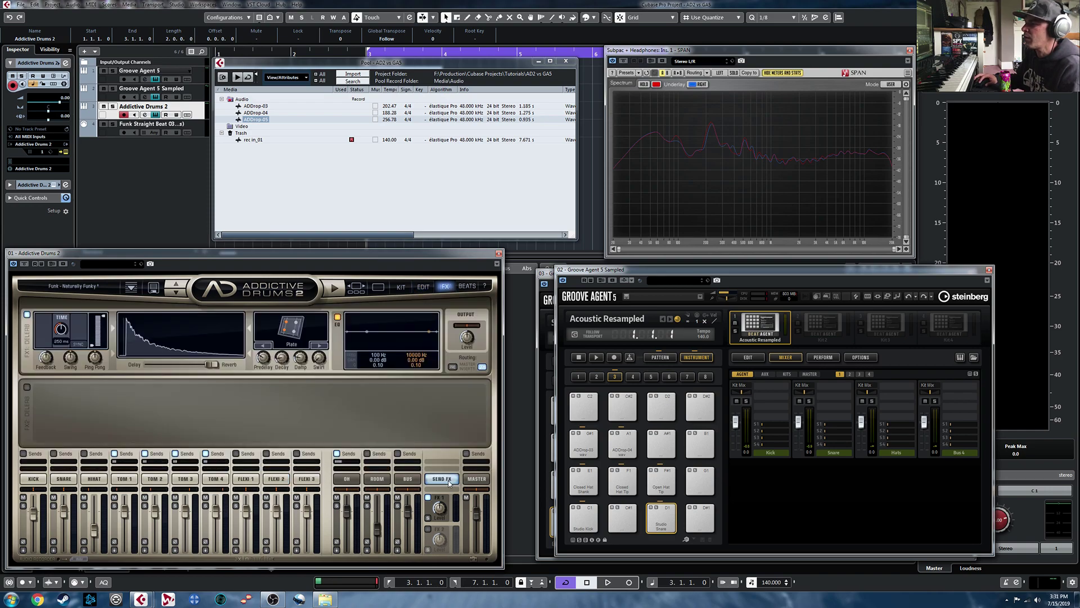
pyautogui.moveTo(215, 366)
pyautogui.mouseDown()
pyautogui.moveTo(158, 370)
pyautogui.moveTo(226, 376)
pyautogui.mouseUp()
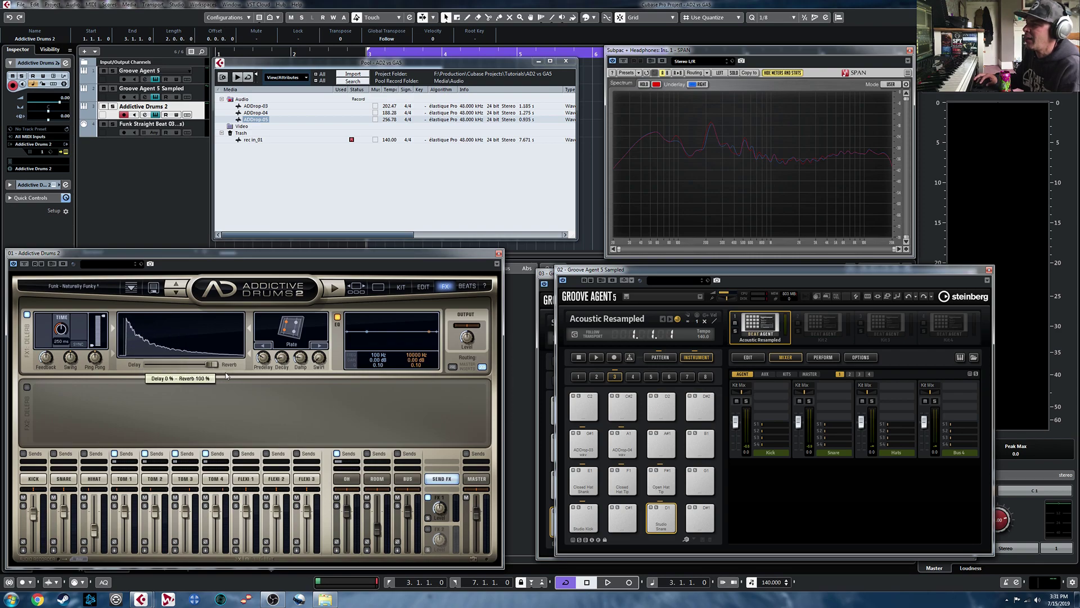
pyautogui.click(325, 346)
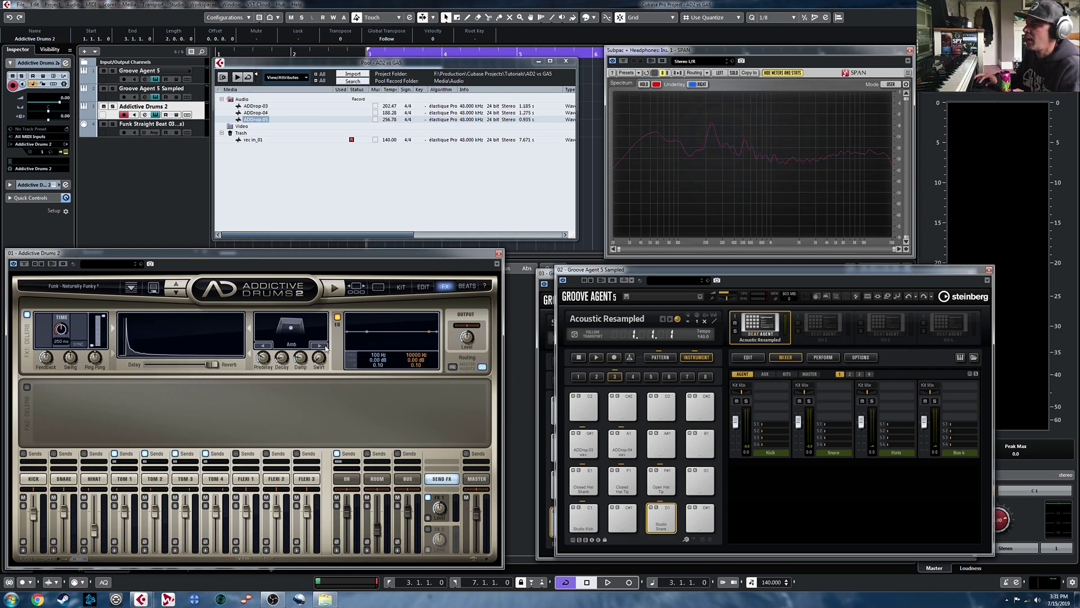
pyautogui.click(324, 346)
pyautogui.click(324, 346)
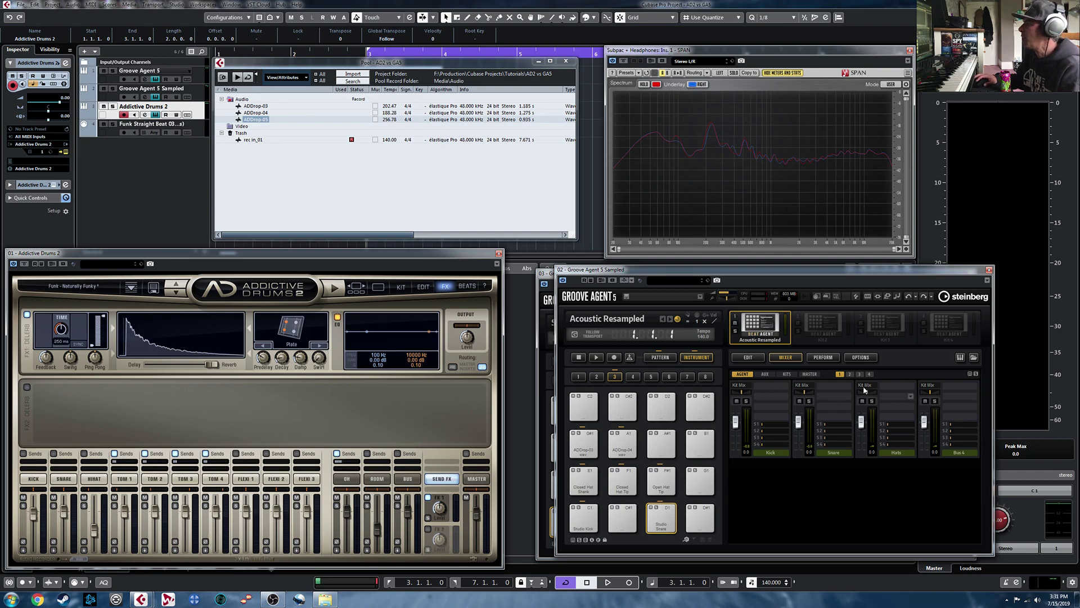
# Browse the insert effects available for Groove Agent's Kick channel, from Reverb and Delay through Filter, Distortion and Modulation.
pyautogui.click(785, 389)
pyautogui.click(797, 423)
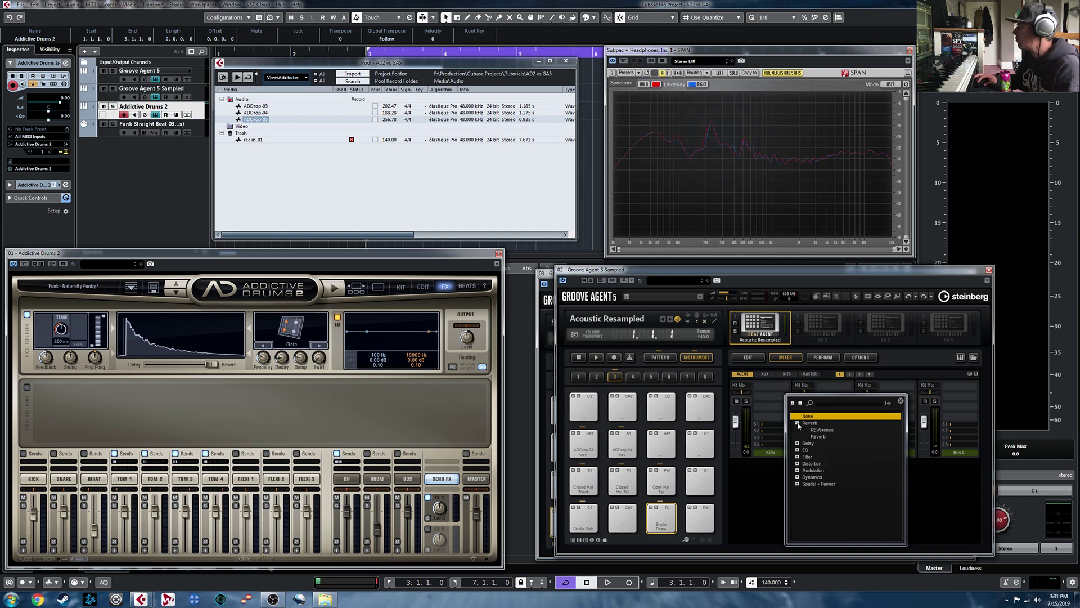
pyautogui.click(797, 443)
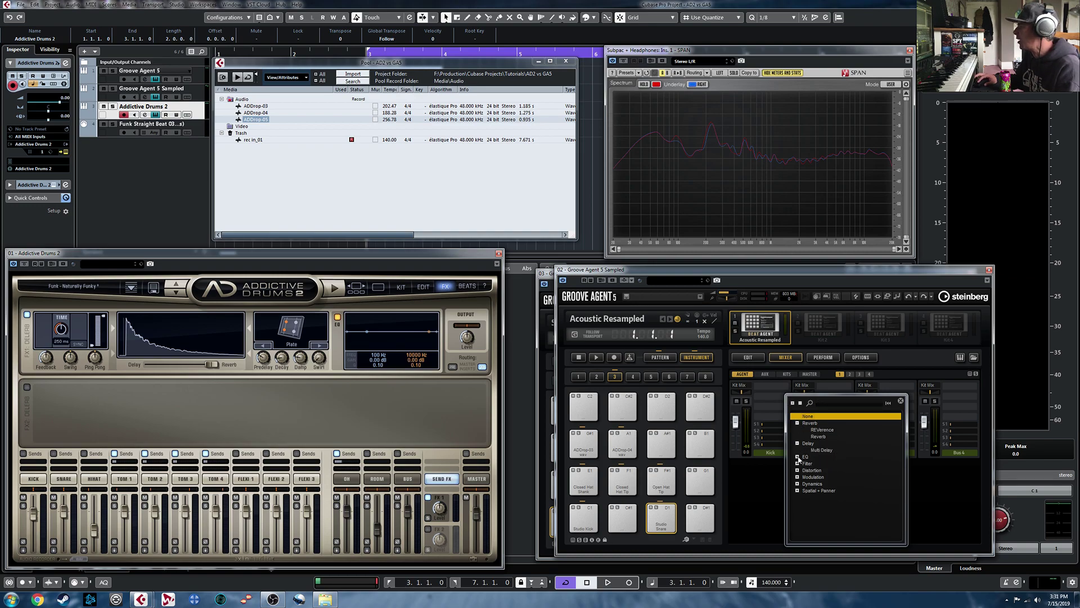
pyautogui.click(797, 463)
pyautogui.click(797, 484)
pyautogui.click(797, 511)
pyautogui.scroll(-2, 836, 502)
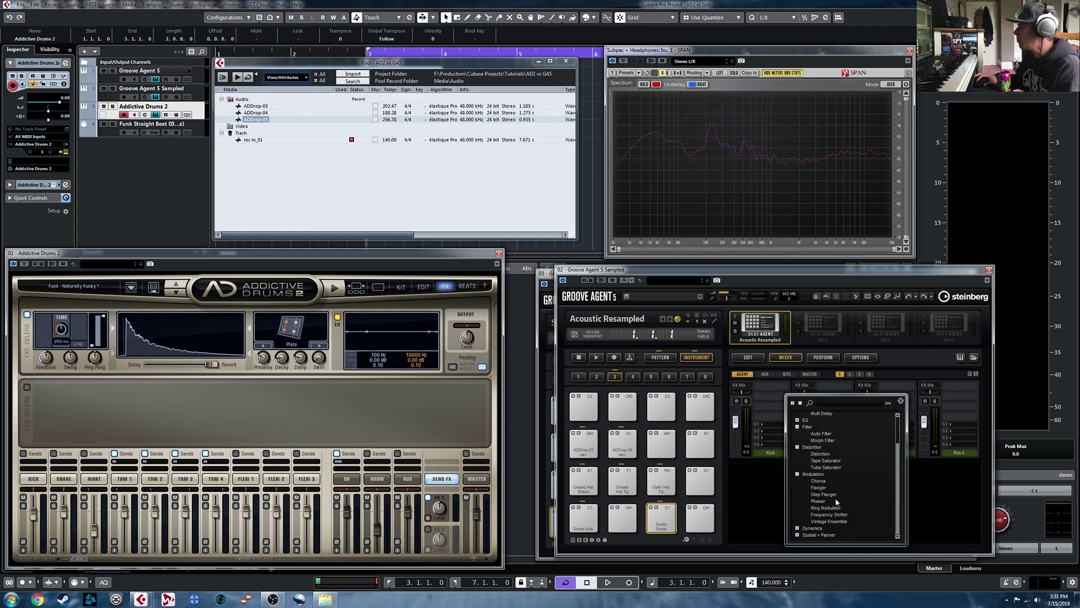
# Review the Dynamics and Spatial + Panner insert effects, collapse the effect categories and close the list without choosing one.
pyautogui.click(798, 475)
pyautogui.click(797, 517)
pyautogui.scroll(-2, 865, 491)
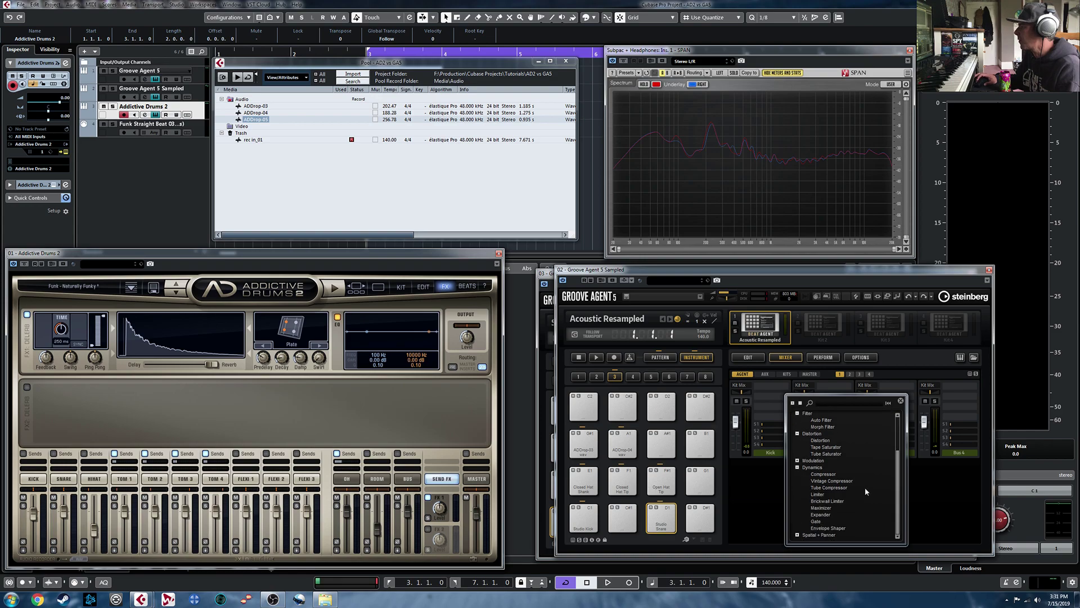
pyautogui.click(797, 534)
pyautogui.scroll(-1, 860, 495)
pyautogui.click(797, 521)
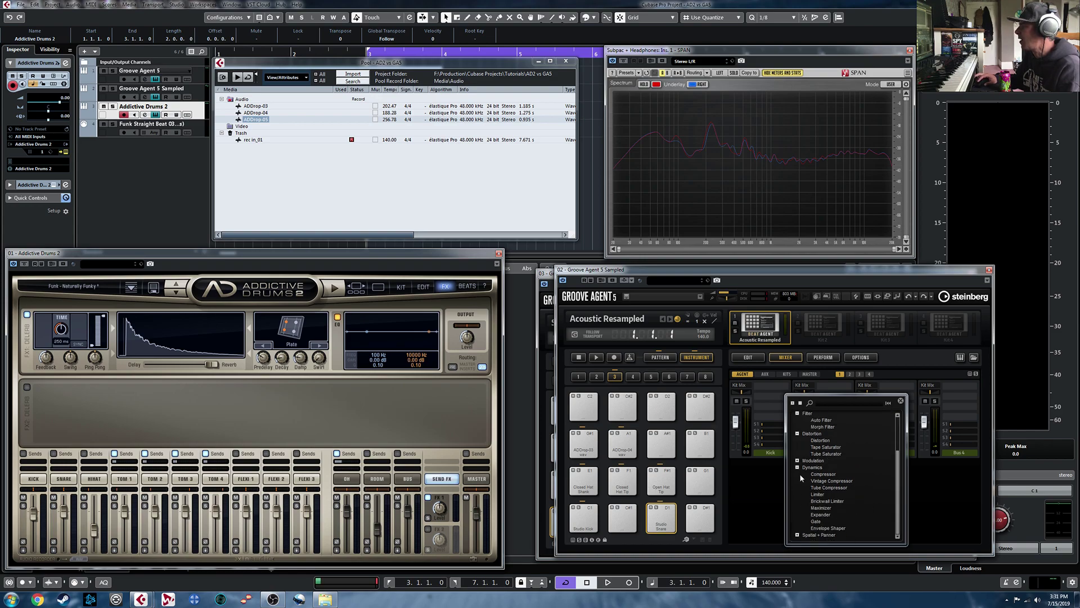
pyautogui.click(797, 467)
pyautogui.click(797, 463)
pyautogui.click(798, 422)
pyautogui.click(797, 457)
pyautogui.click(797, 429)
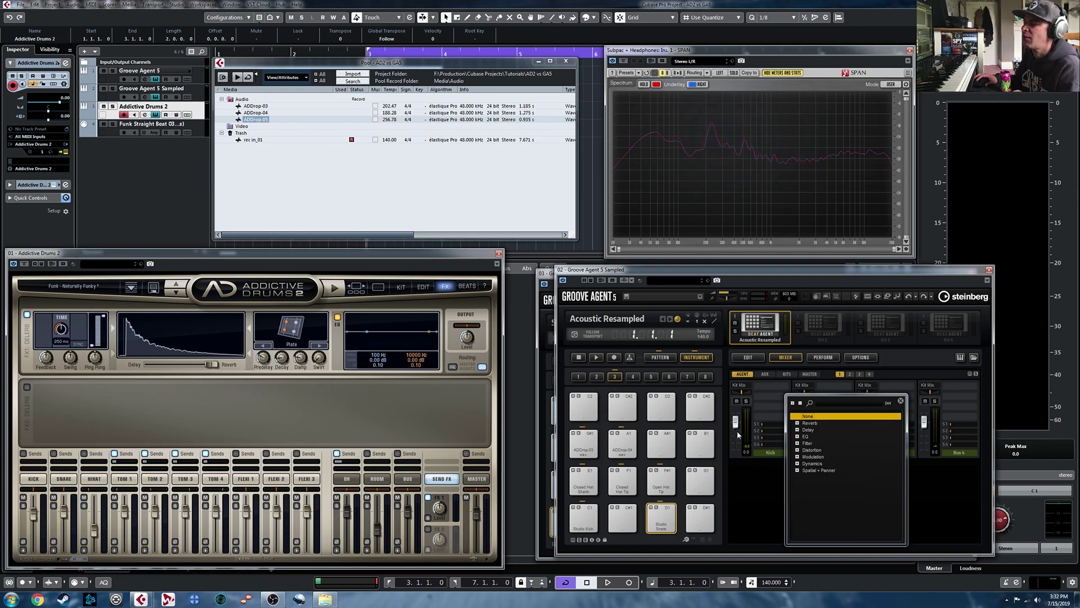
pyautogui.click(765, 509)
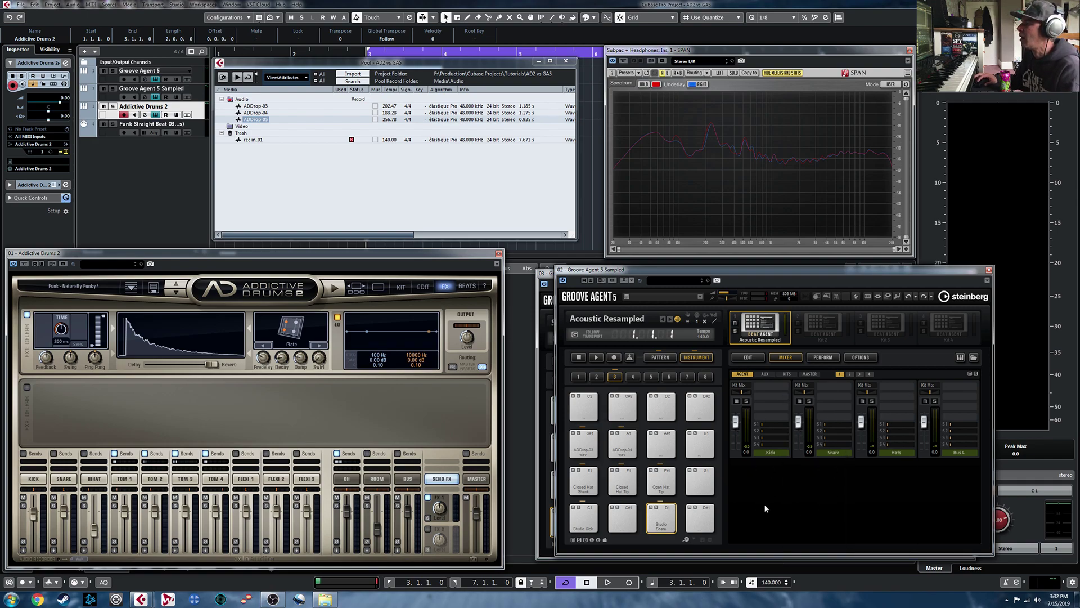